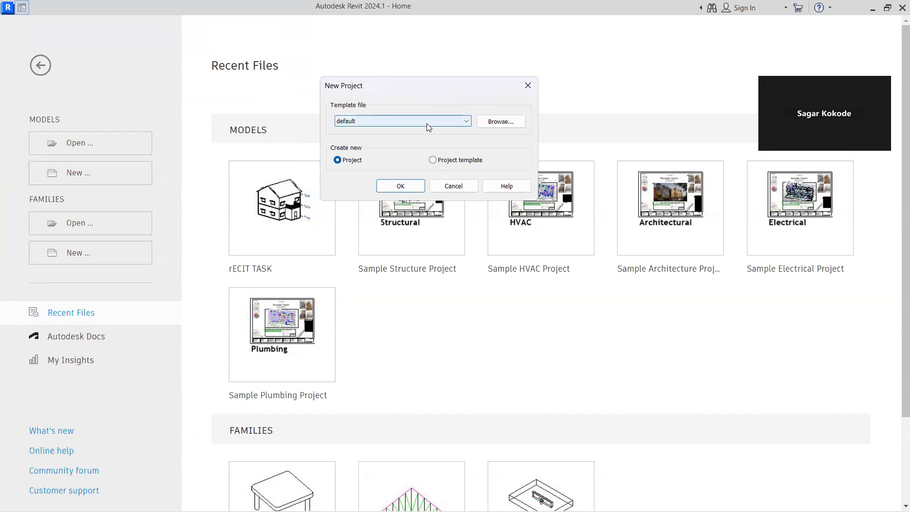
Create a new project from the Structural Analysis-Default template
click(426, 123)
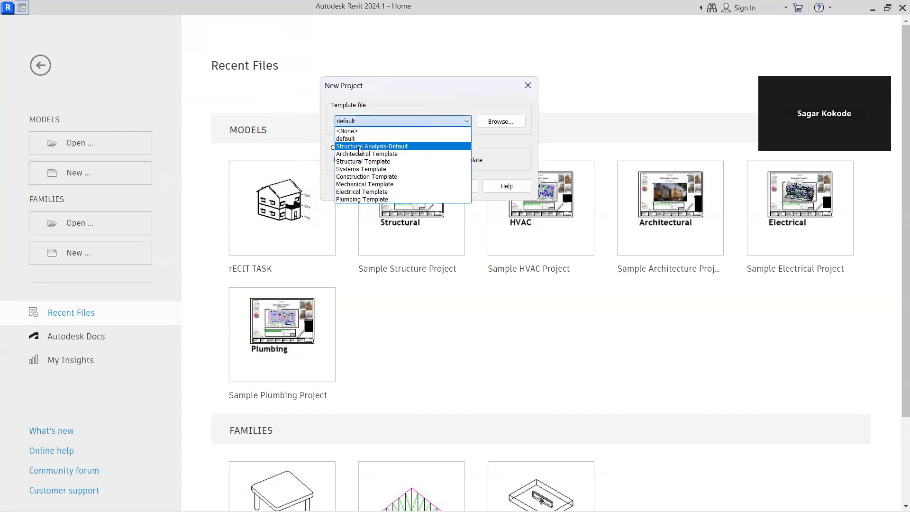
click(393, 146)
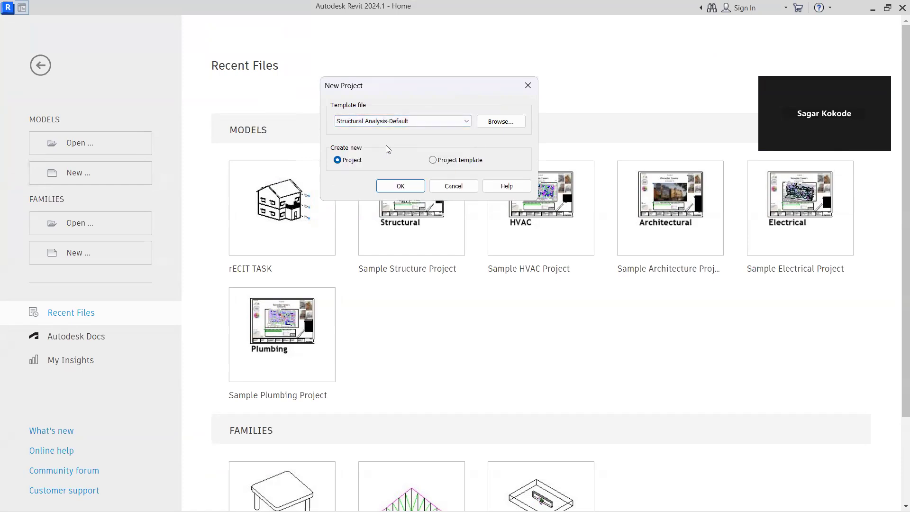
click(403, 188)
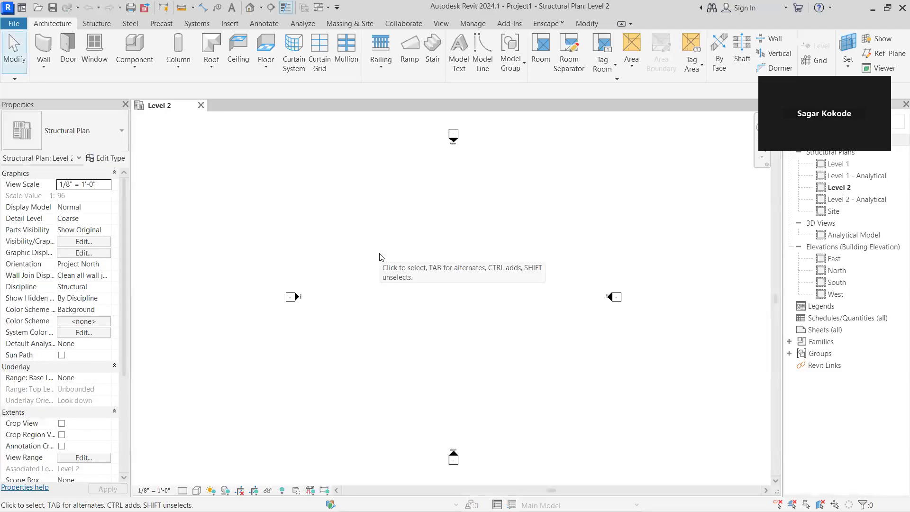
Examine the elevation markers in the Level 2 structural plan
scroll(401, 277, down, 2)
scroll(403, 281, up, 1)
middle_drag(404, 280, 413, 285)
scroll(453, 183, down, 1)
scroll(452, 183, up, 2)
middle_drag(451, 213, 430, 255)
scroll(427, 227, down, 2)
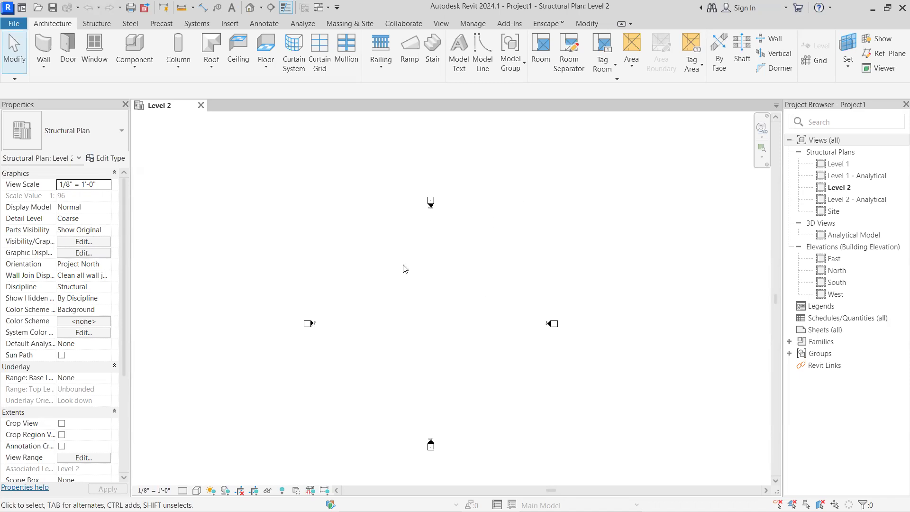
scroll(397, 240, down, 5)
scroll(383, 286, up, 4)
scroll(412, 293, down, 1)
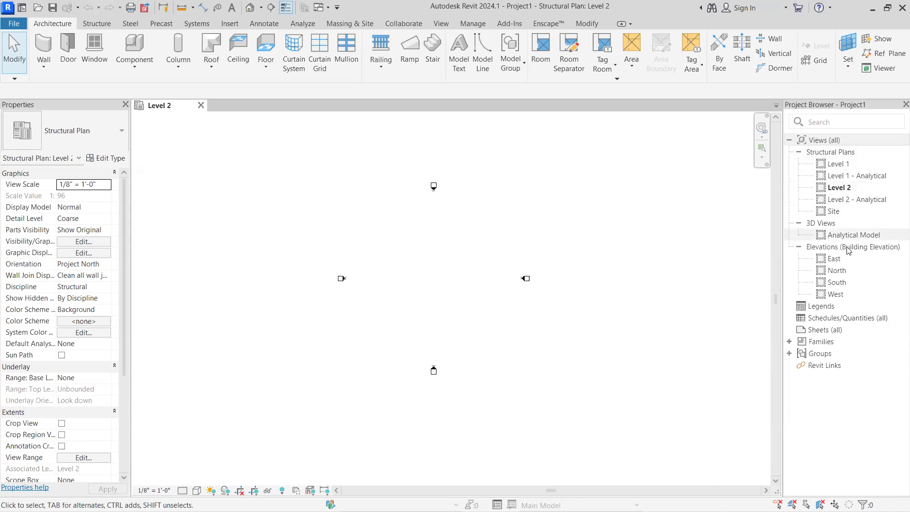
View the level lines in the East building elevation, close that view and return to the Level 2 plan
double_click(834, 259)
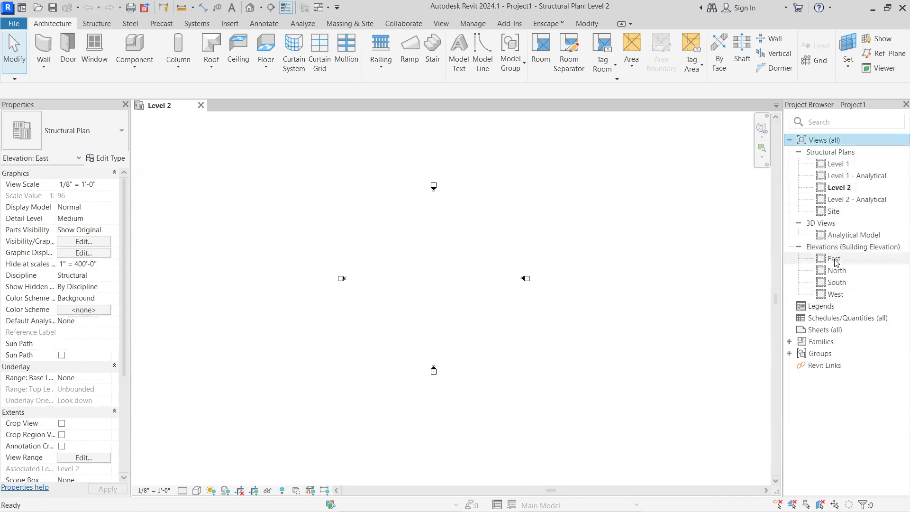
scroll(609, 283, down, 3)
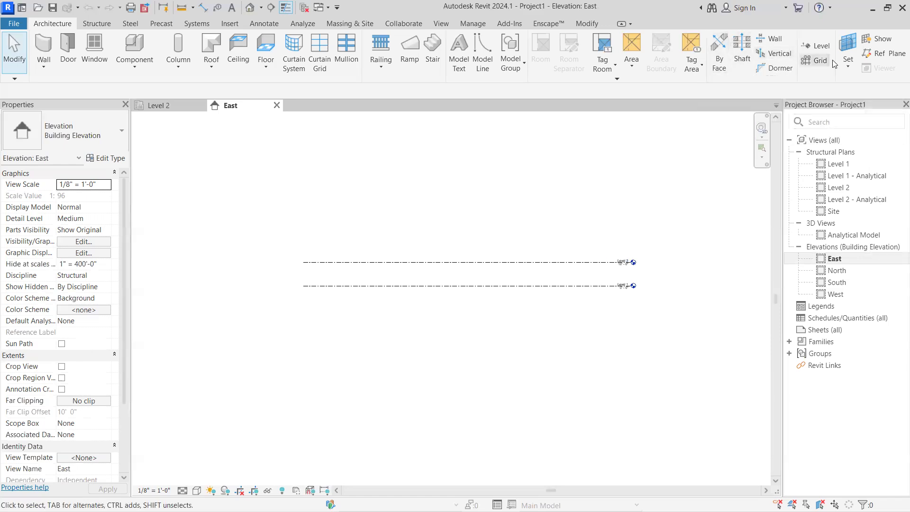
scroll(542, 281, down, 2)
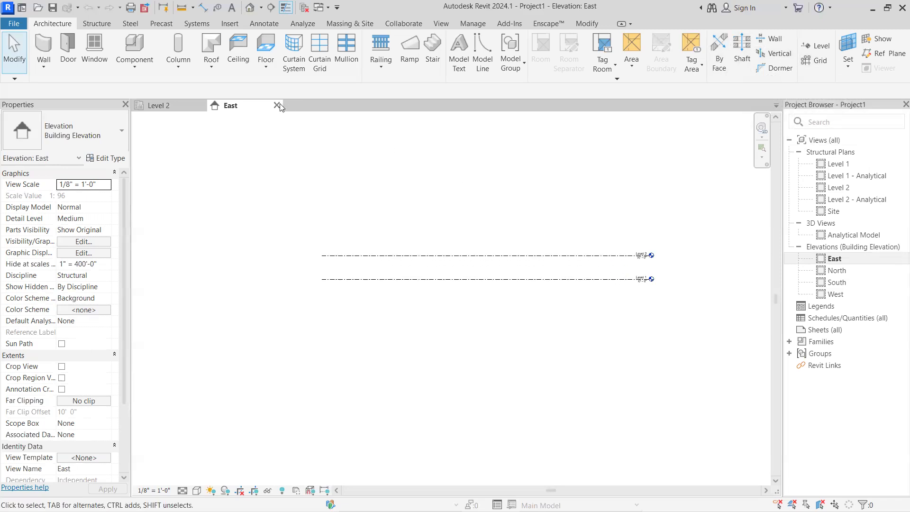
click(276, 106)
scroll(515, 318, down, 1)
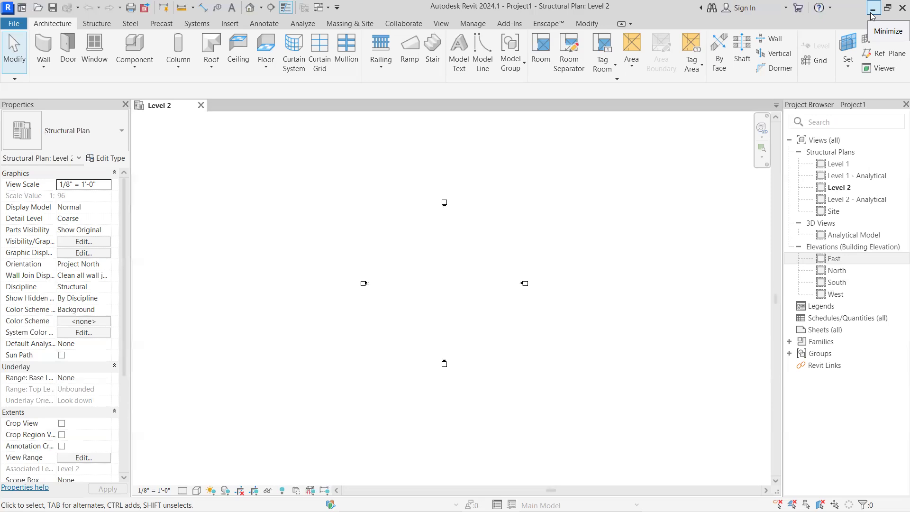
middle_drag(358, 283, 359, 270)
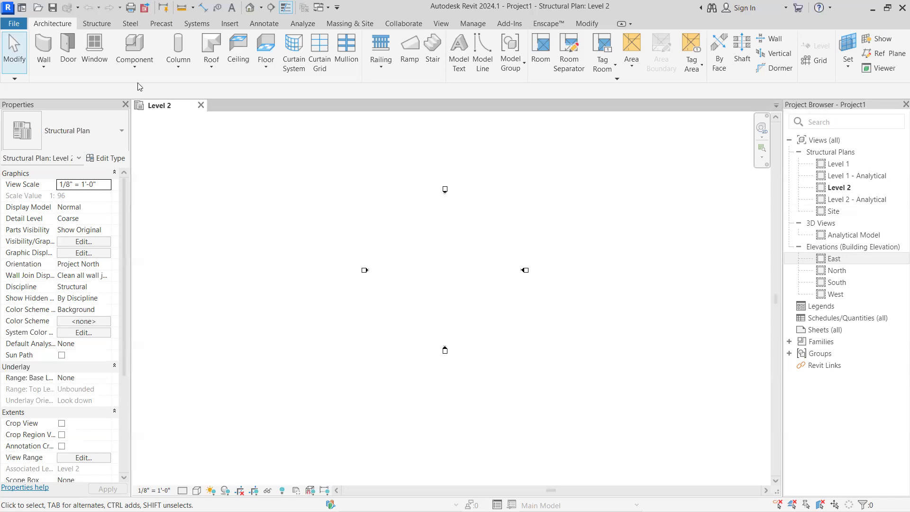
Start linking a CAD file and browse to the Downloads folder
click(230, 24)
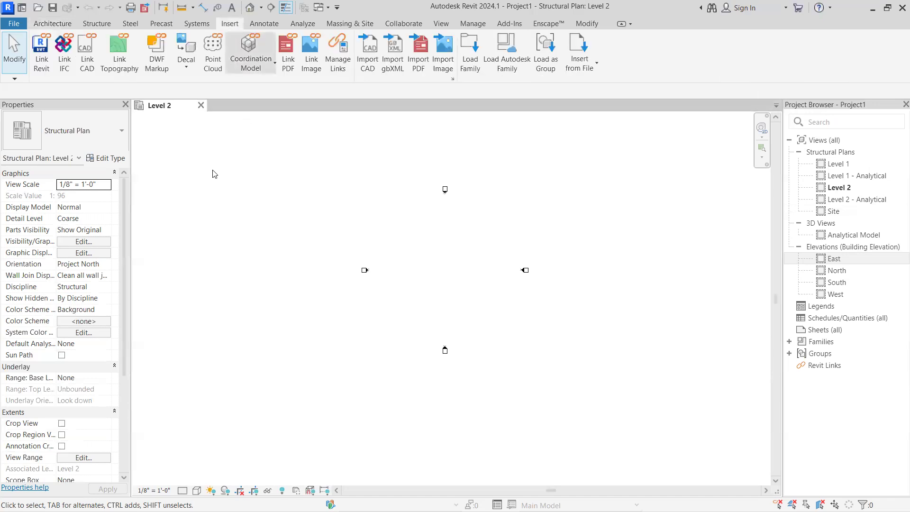
click(89, 67)
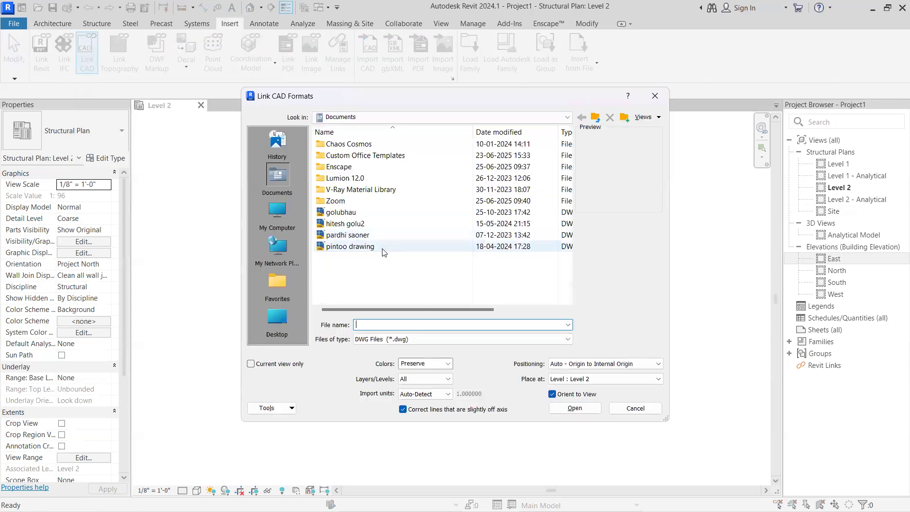
click(279, 321)
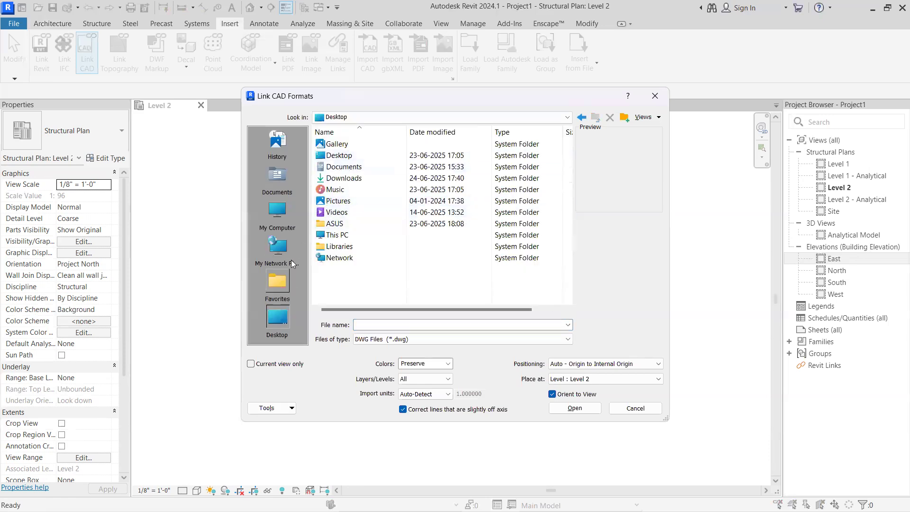
click(350, 118)
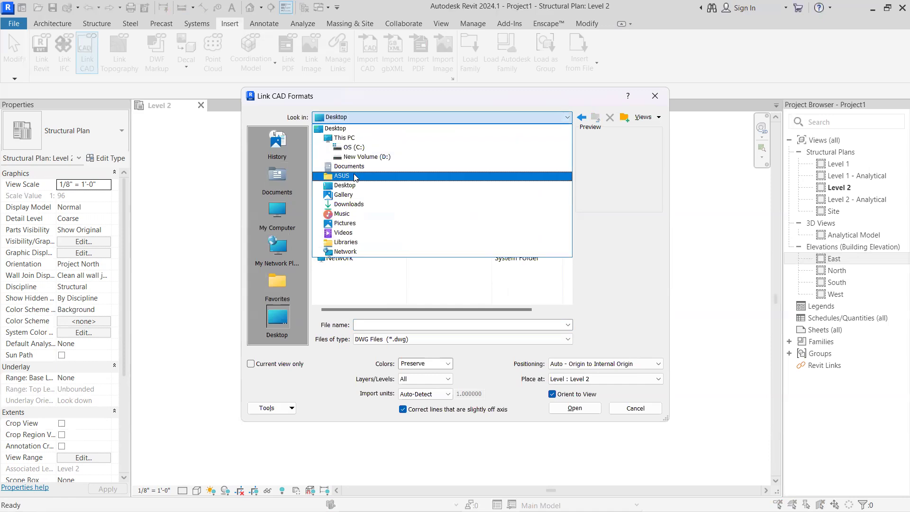
click(356, 204)
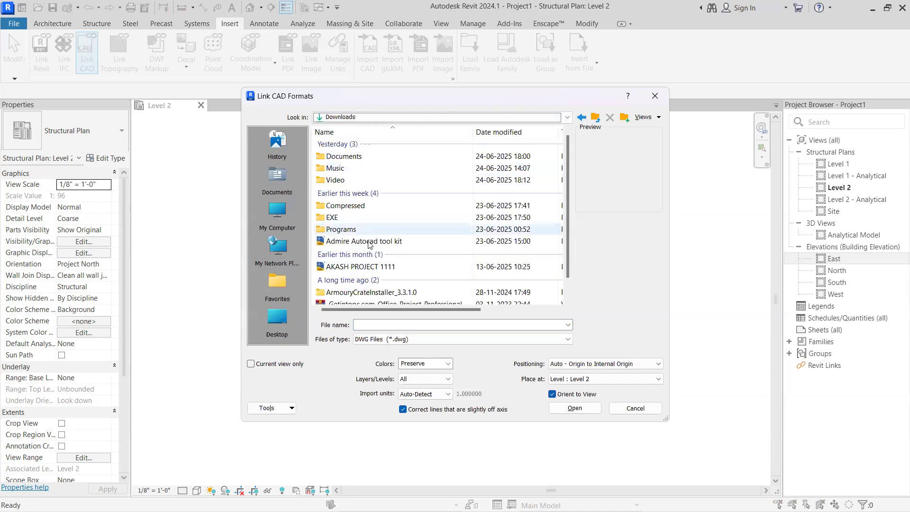
scroll(361, 268, down, 1)
scroll(356, 240, up, 1)
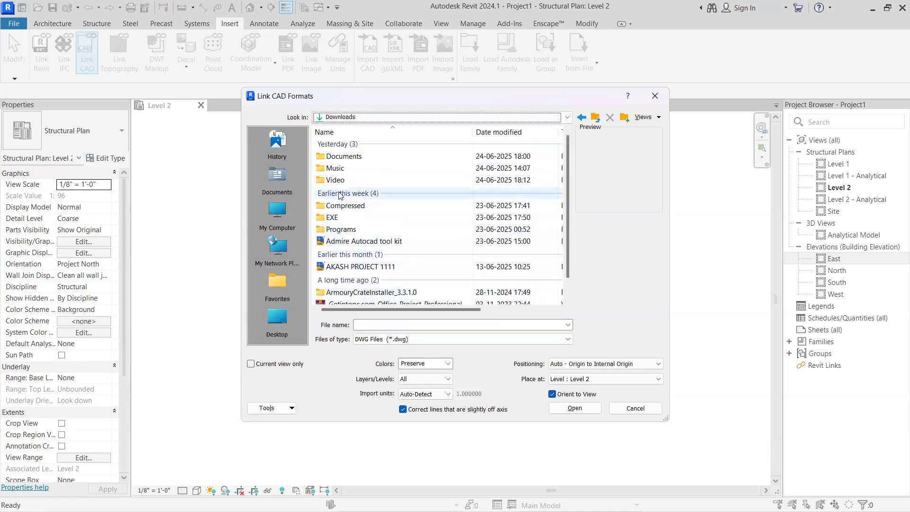
Look through the Documents and EXE subfolders of Downloads for the drawing to link
double_click(356, 158)
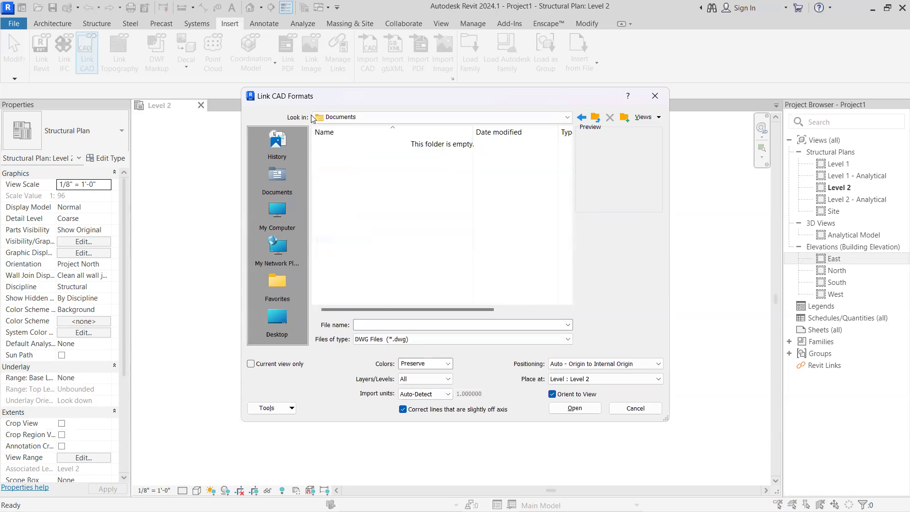
click(582, 117)
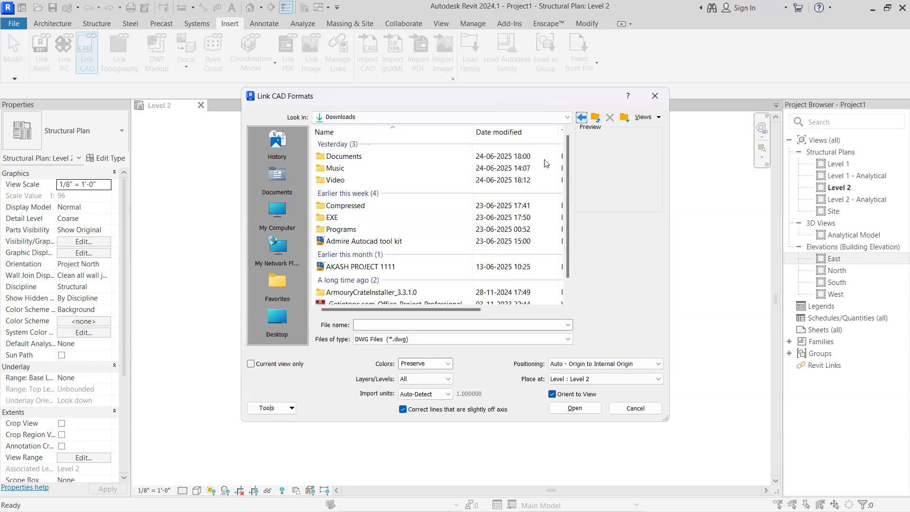
double_click(359, 219)
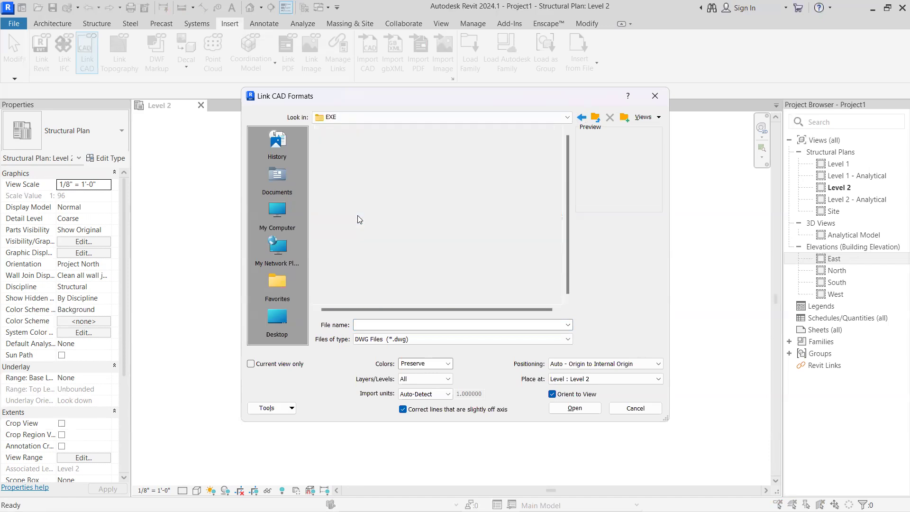
scroll(522, 199, down, 2)
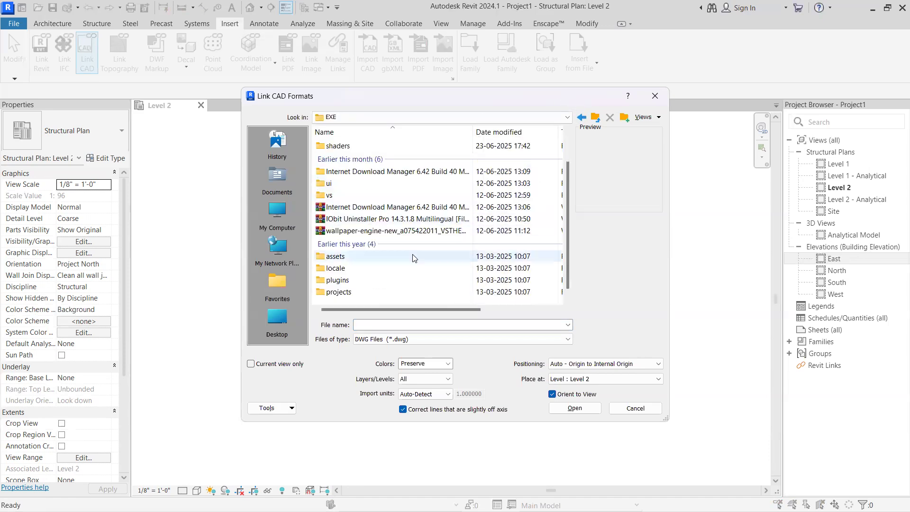
scroll(530, 181, up, 2)
click(581, 117)
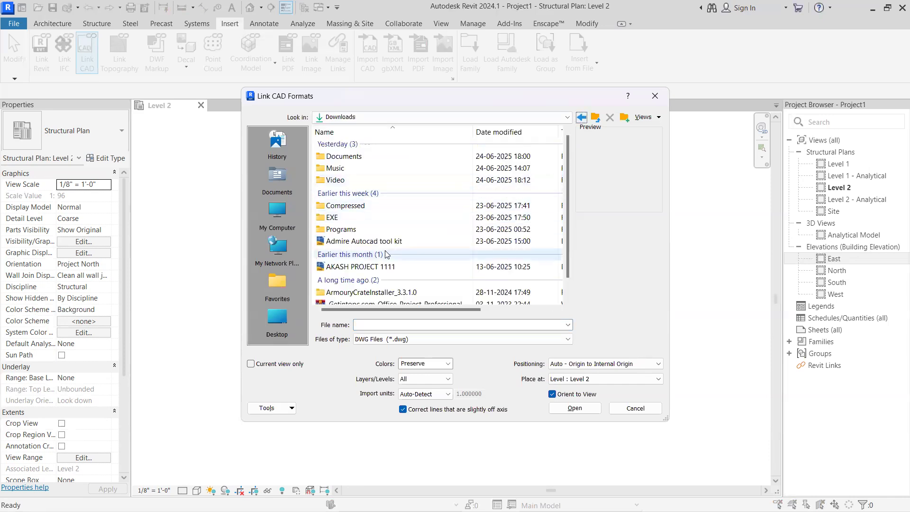
scroll(363, 289, down, 1)
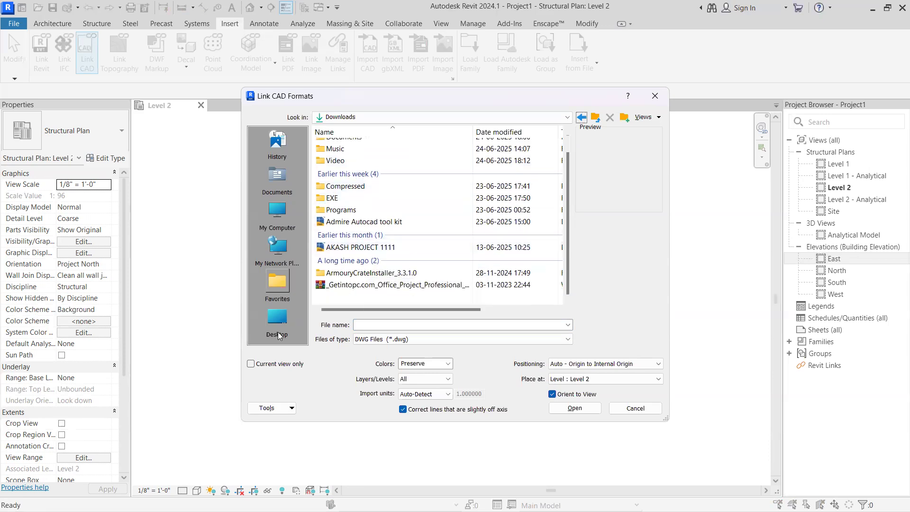
Search the Desktop, Programs, This PC and Pictures locations for the drawing to link
click(277, 318)
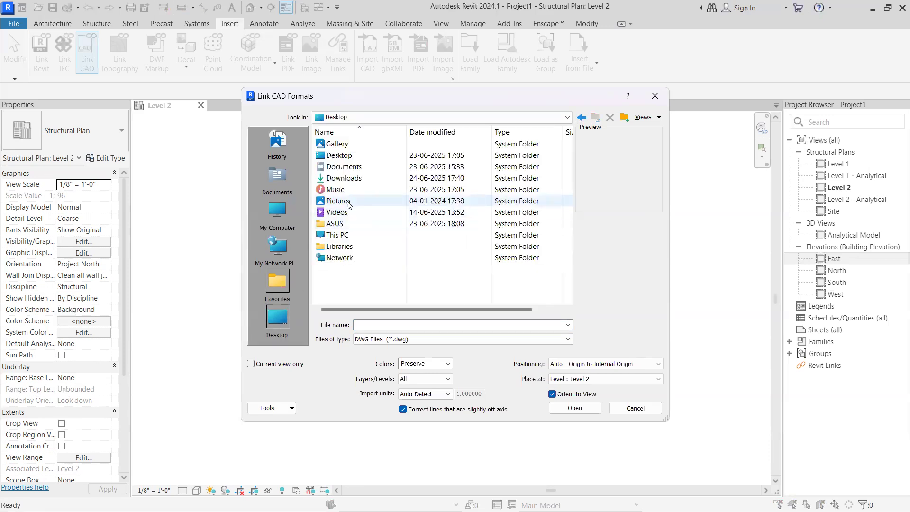
double_click(345, 178)
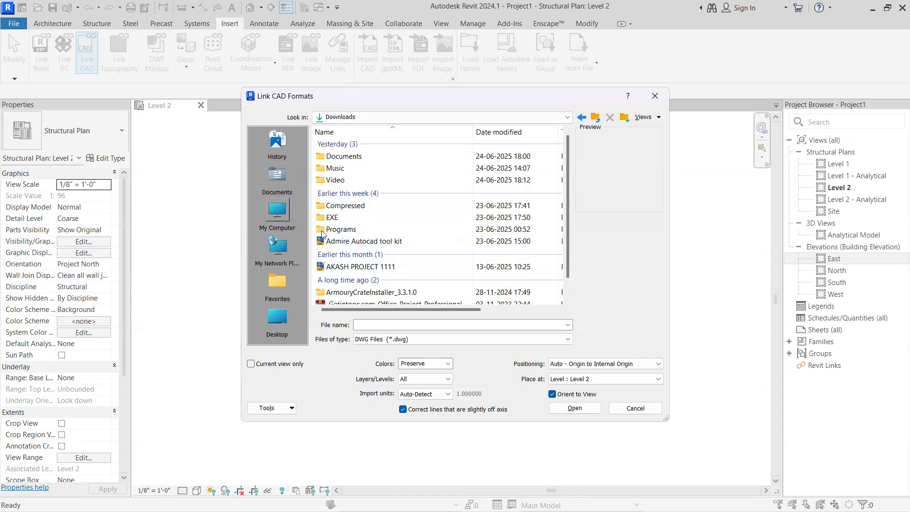
scroll(362, 270, down, 1)
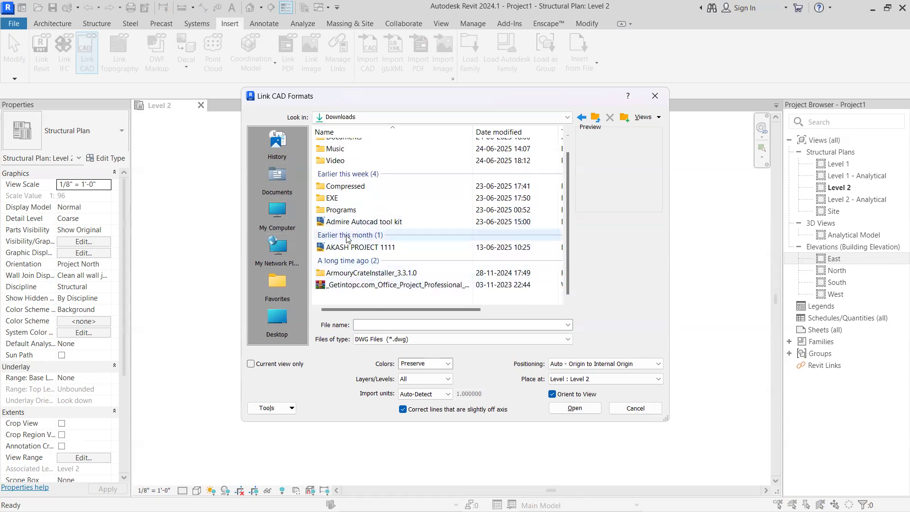
double_click(347, 210)
click(283, 322)
click(285, 221)
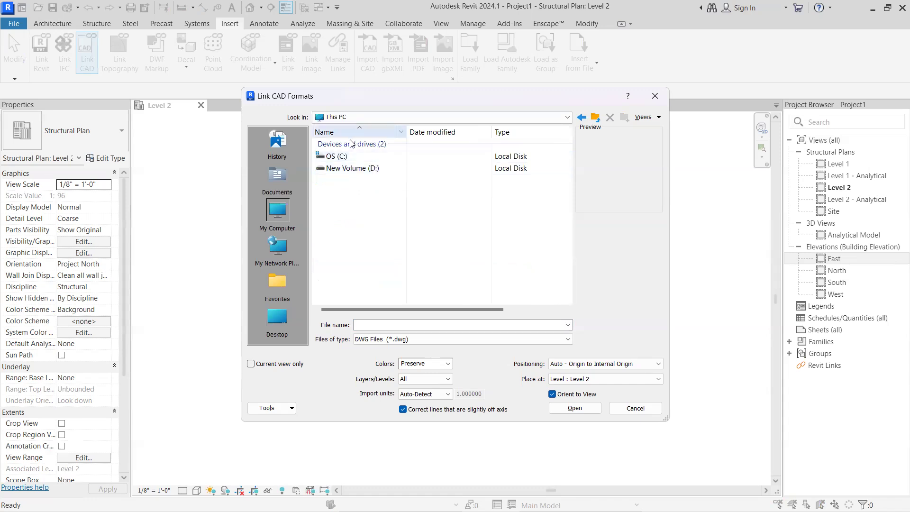
click(363, 118)
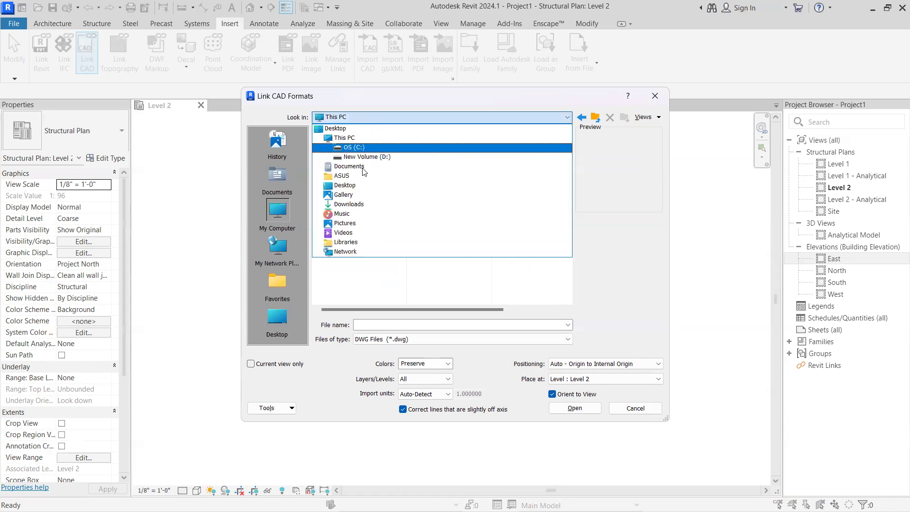
click(356, 224)
click(368, 117)
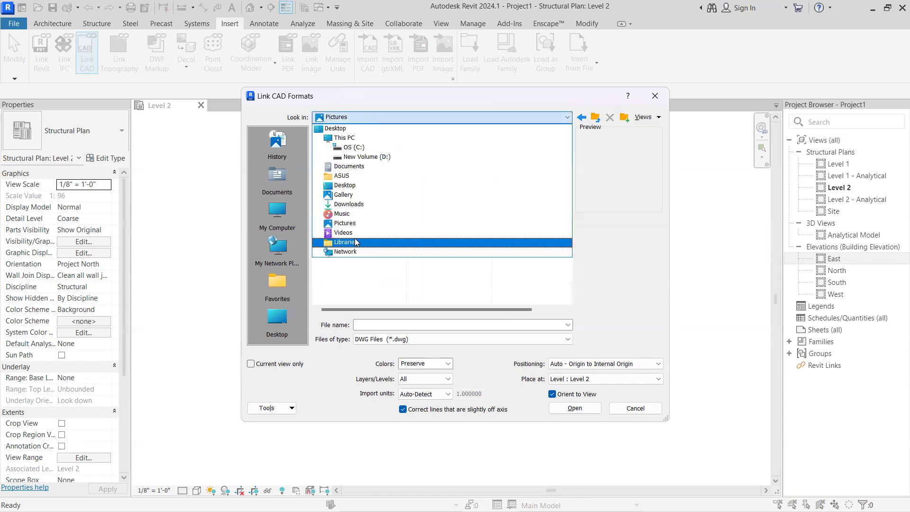
click(656, 98)
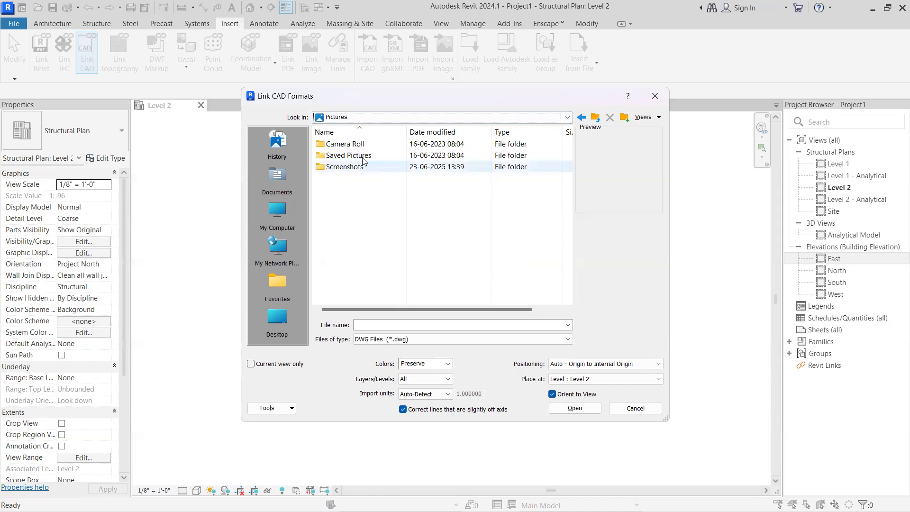
Choose AKASH PROJECT 1111.dwg in the Downloads folder as the drawing to link
click(356, 118)
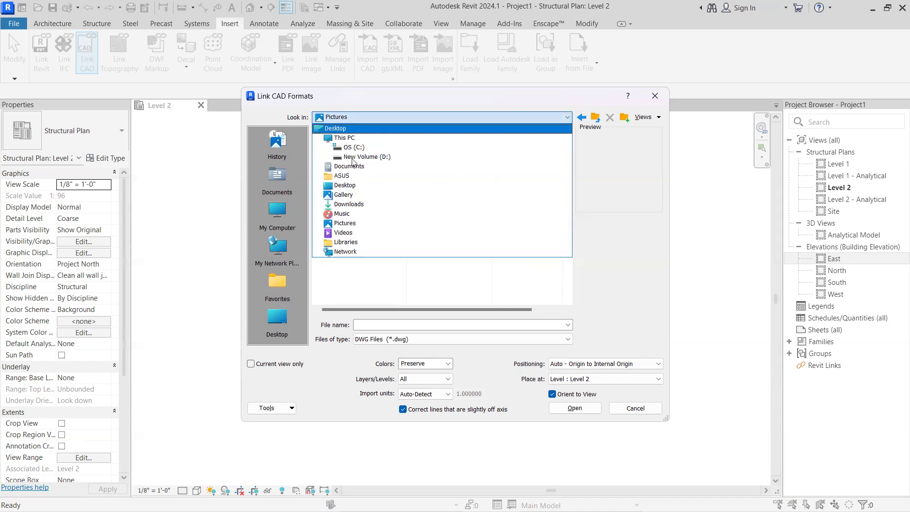
click(349, 204)
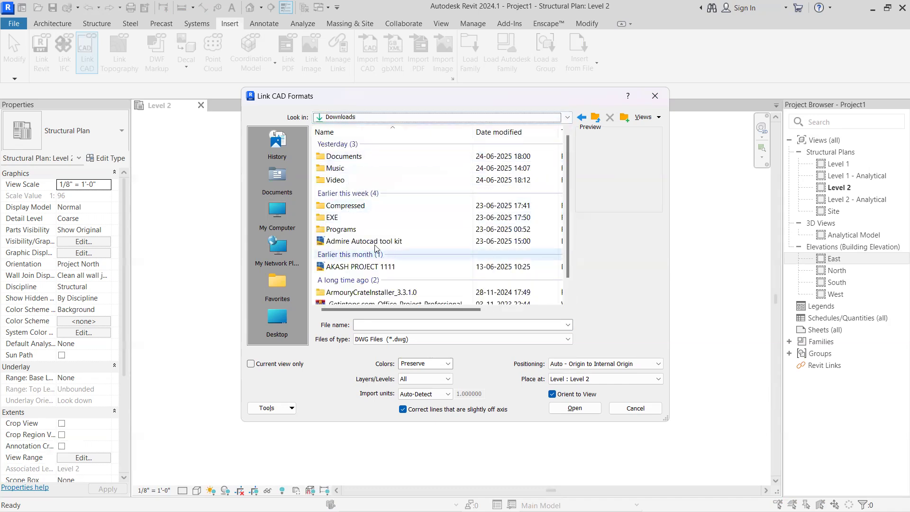
scroll(373, 245, down, 1)
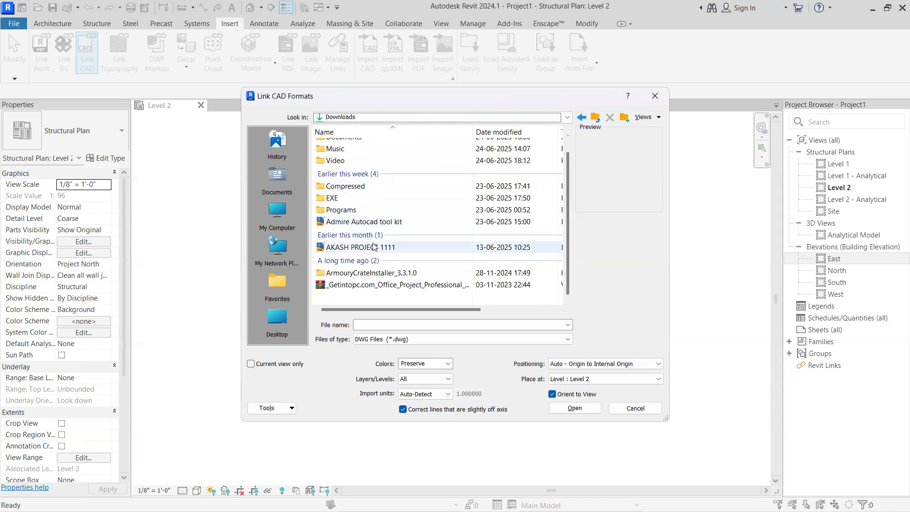
click(374, 247)
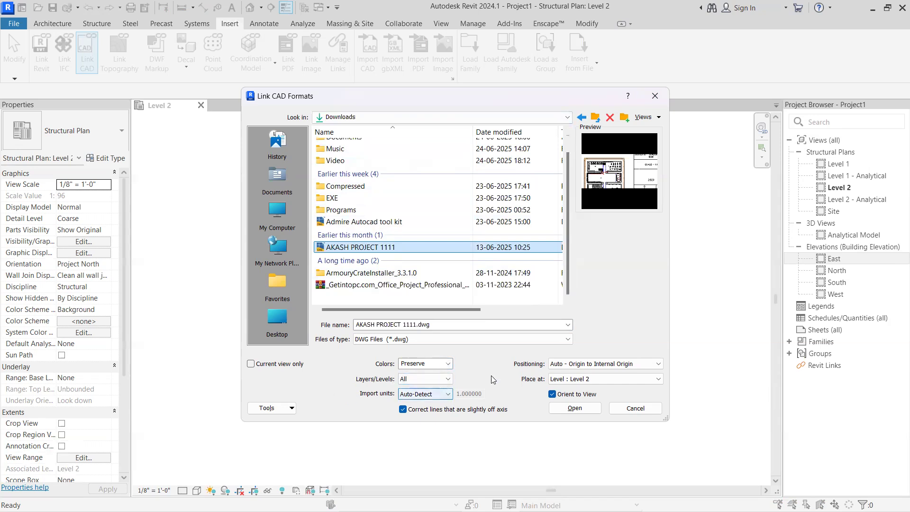
Set the link's positioning to Auto - Origin to Internal Origin and its placement to Level 1
click(614, 364)
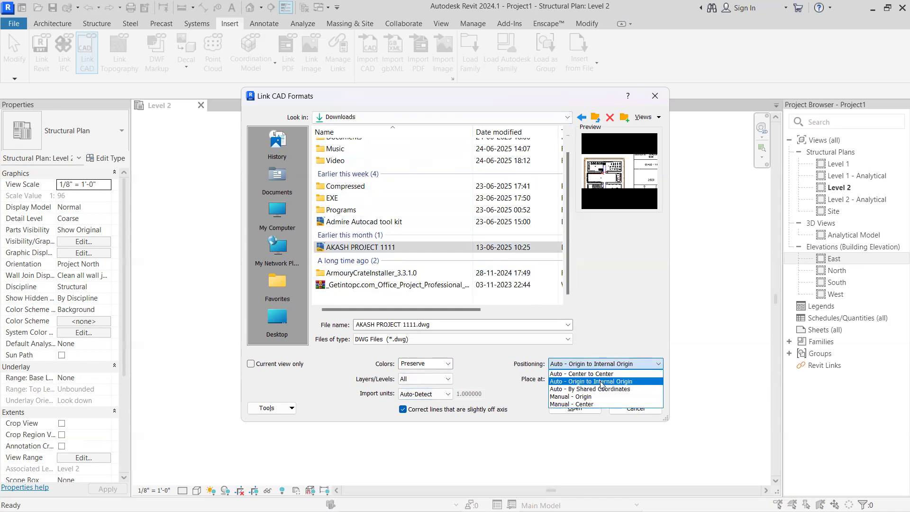
click(600, 382)
click(578, 380)
click(576, 389)
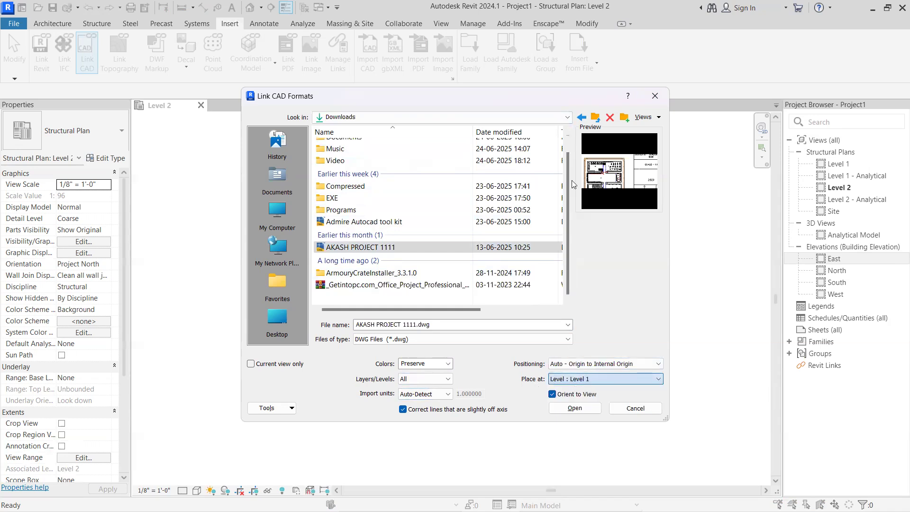
Dismiss the CAD link dialog without linking, open the Level 1 structural plan, and close the Level 2 view
drag(540, 97, 438, 128)
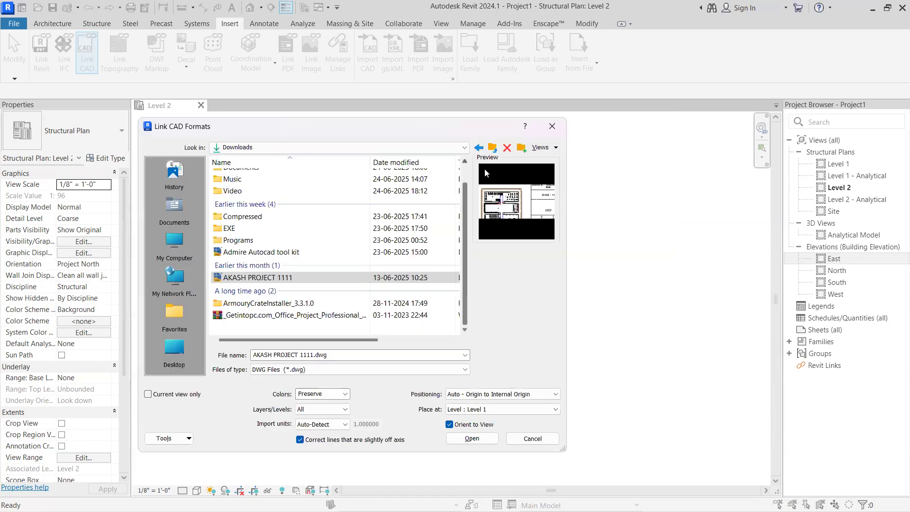
click(553, 126)
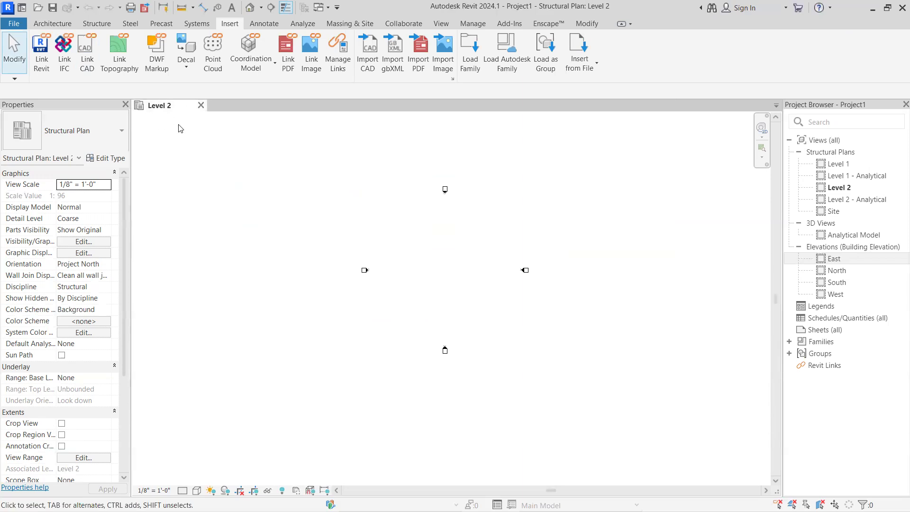
double_click(830, 164)
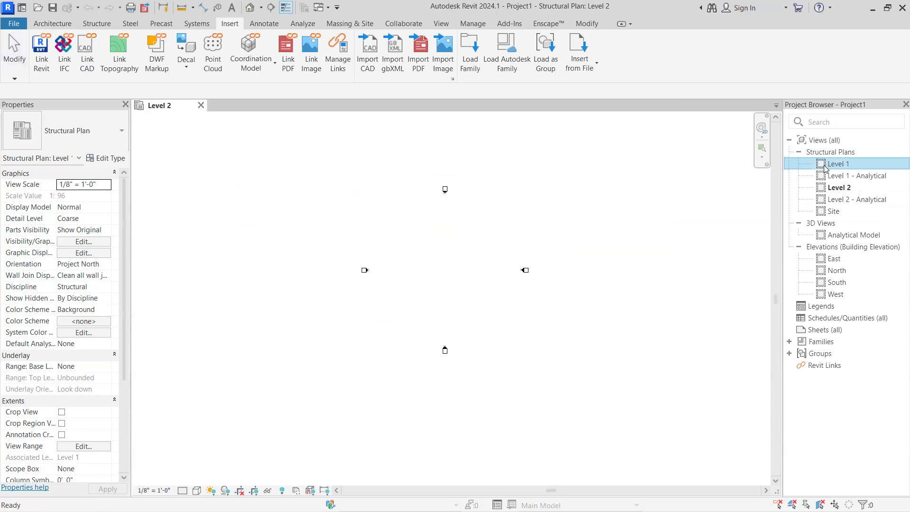
click(201, 106)
scroll(236, 193, down, 2)
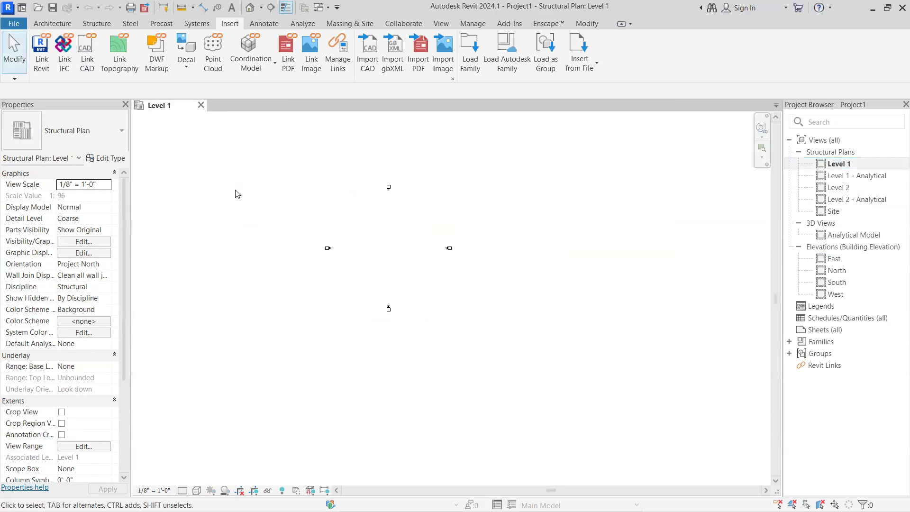
Select each of the four elevation markers around the Level 1 plan one after another
scroll(365, 259, up, 3)
middle_drag(369, 268, 479, 338)
scroll(480, 339, up, 1)
click(446, 180)
drag(297, 297, 375, 270)
drag(615, 263, 501, 304)
drag(490, 347, 425, 403)
drag(479, 150, 418, 201)
drag(298, 330, 374, 264)
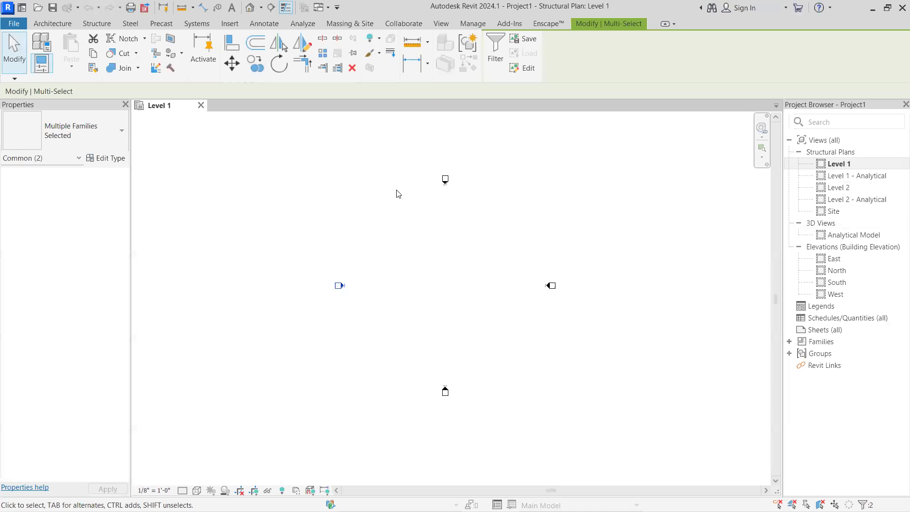
scroll(421, 192, down, 1)
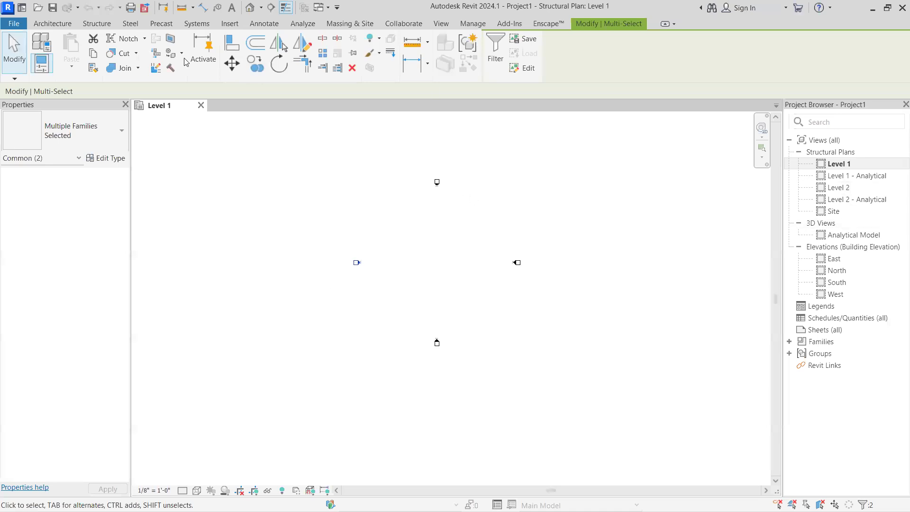
click(237, 27)
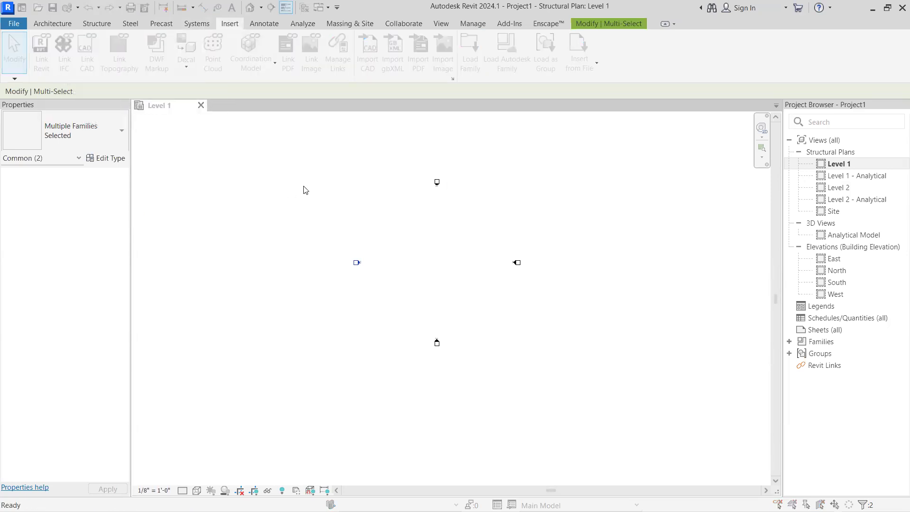
click(554, 127)
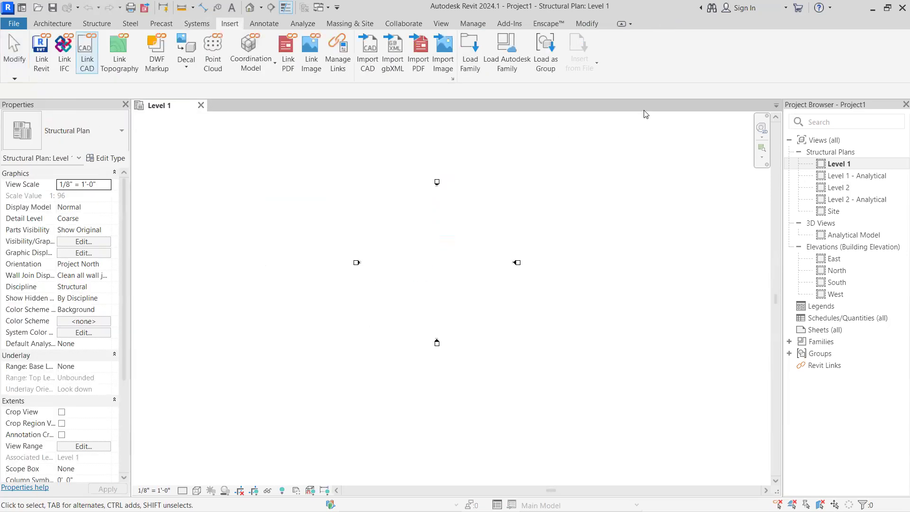
Switch to File Explorer and look through the Downloads folder for the drawing to link
click(873, 8)
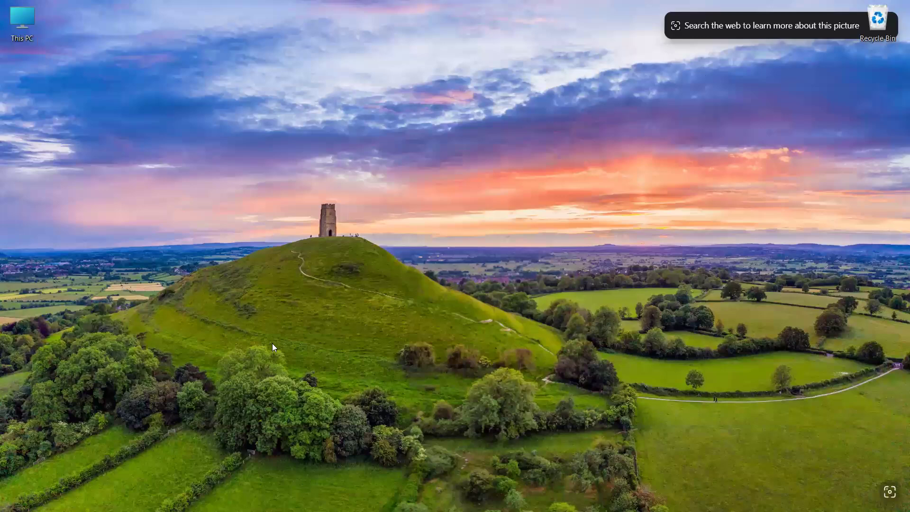
double_click(11, 24)
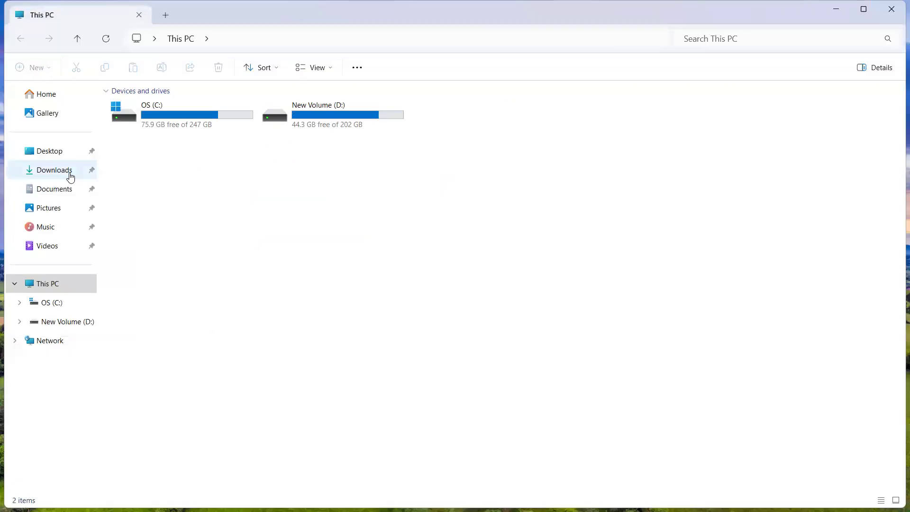
click(70, 176)
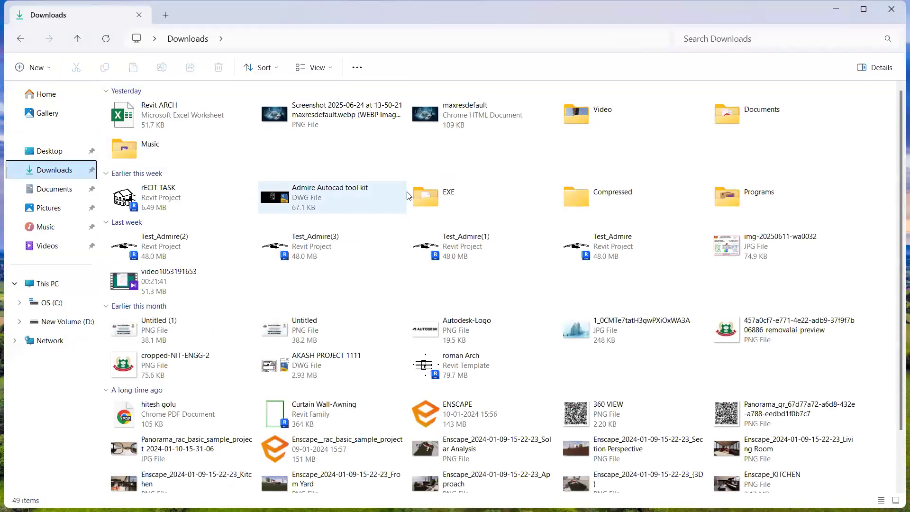
scroll(408, 192, down, 2)
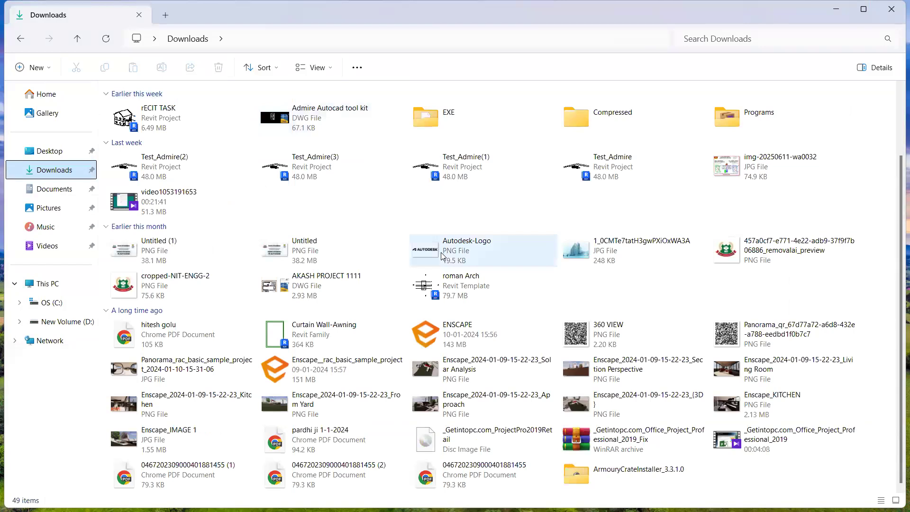
scroll(432, 277, up, 2)
scroll(428, 274, down, 2)
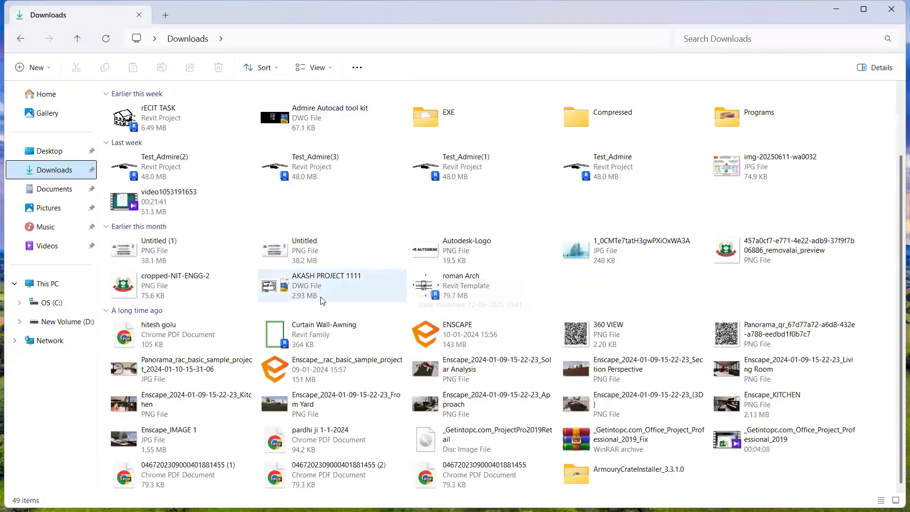
scroll(545, 356, up, 2)
scroll(560, 355, down, 2)
scroll(560, 356, up, 2)
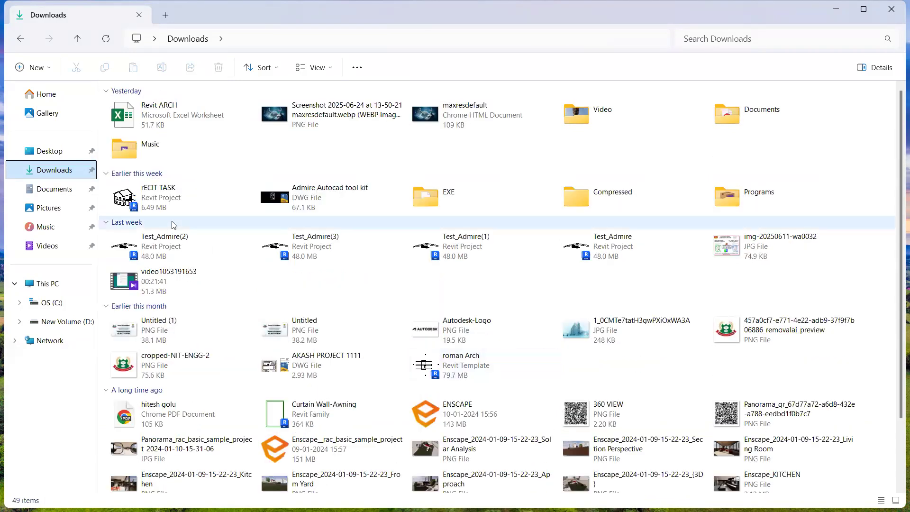
Search the Documents, Pictures, Music, Videos and Desktop folders for the drawing to link
click(54, 191)
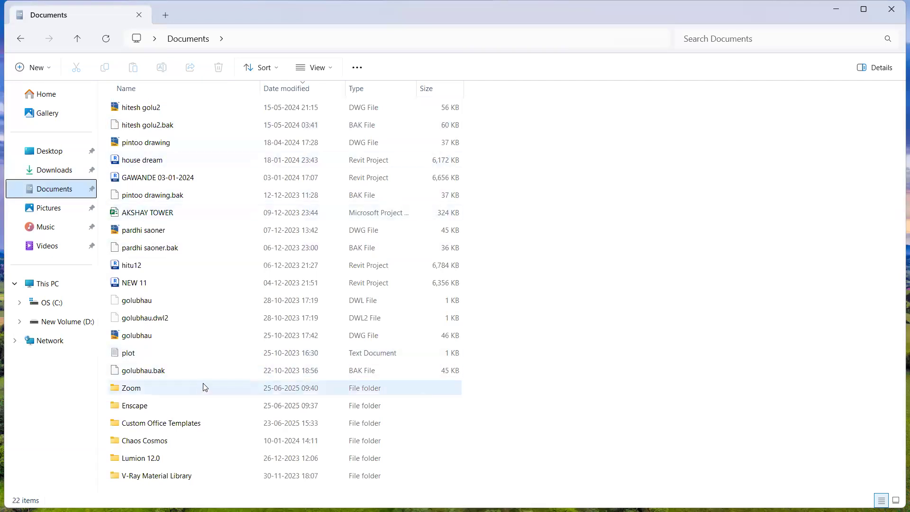
mouse_move(196, 383)
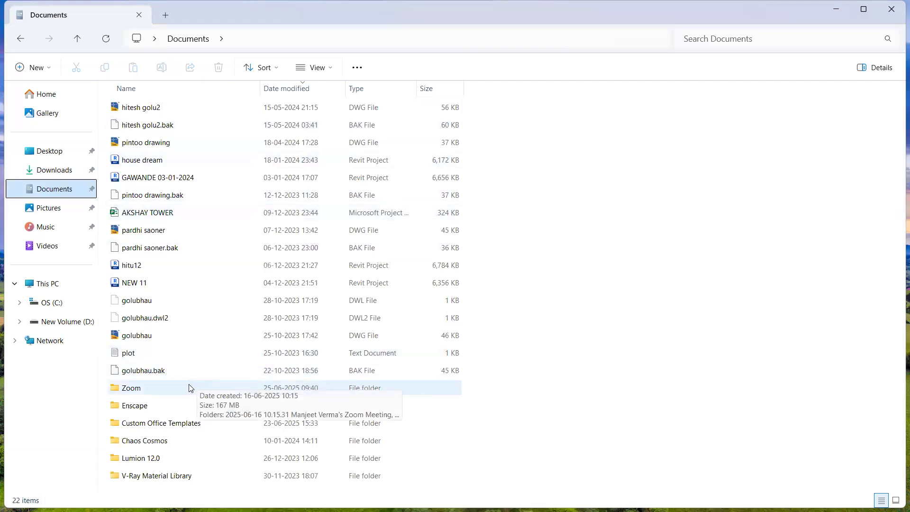
click(58, 211)
click(55, 231)
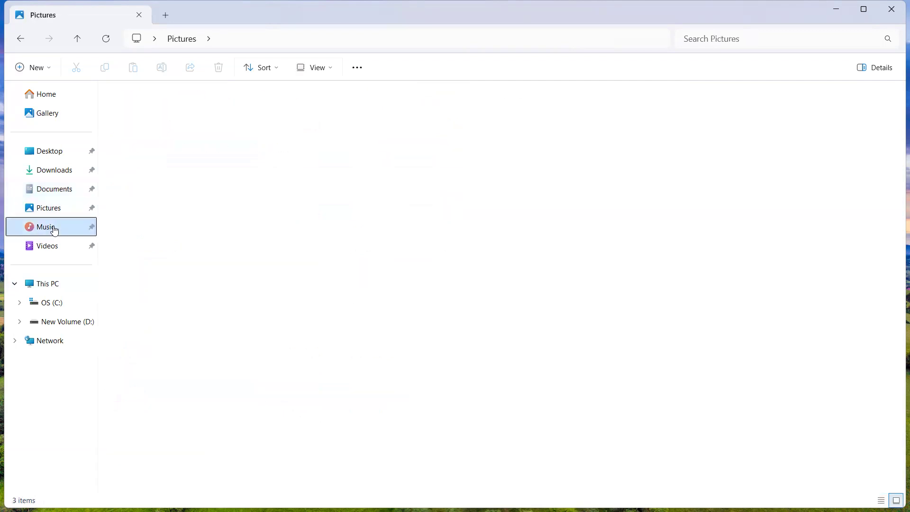
click(49, 249)
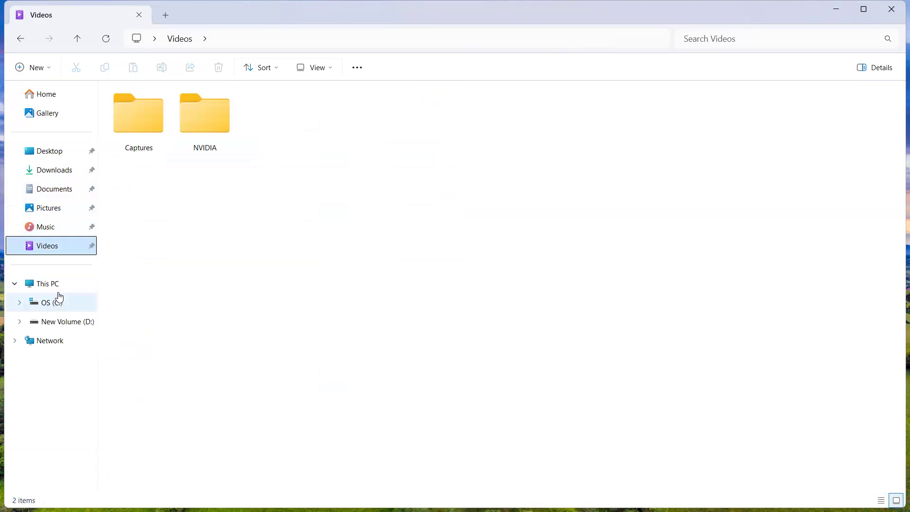
click(52, 153)
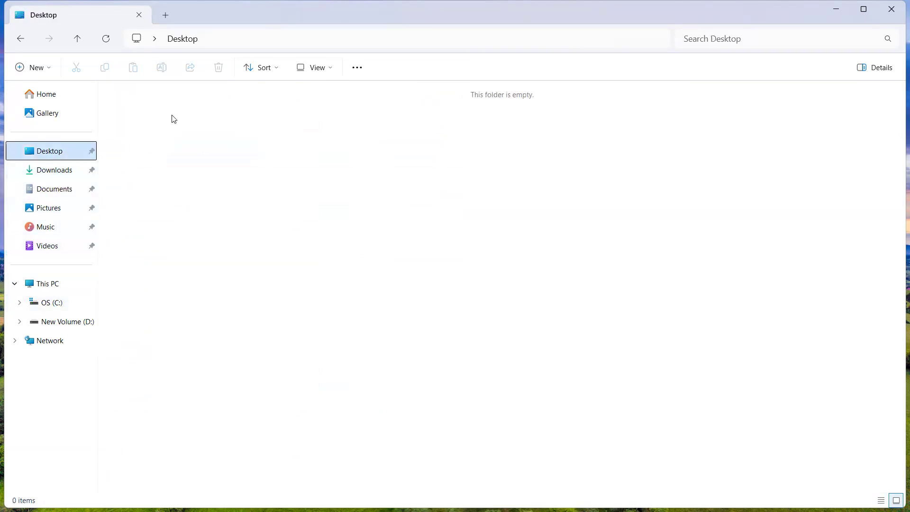
Check New Volume (D:) and recheck the Desktop, Downloads, Documents and Pictures folders for the drawing
click(53, 284)
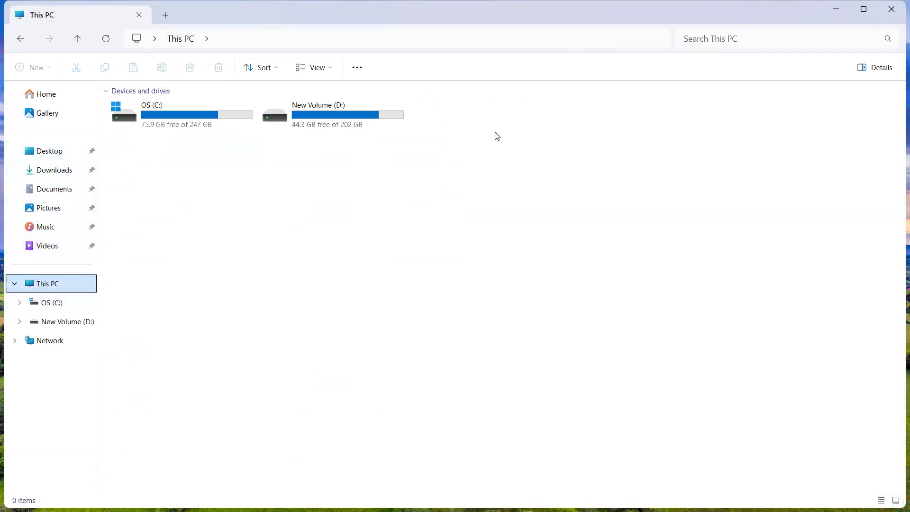
double_click(358, 127)
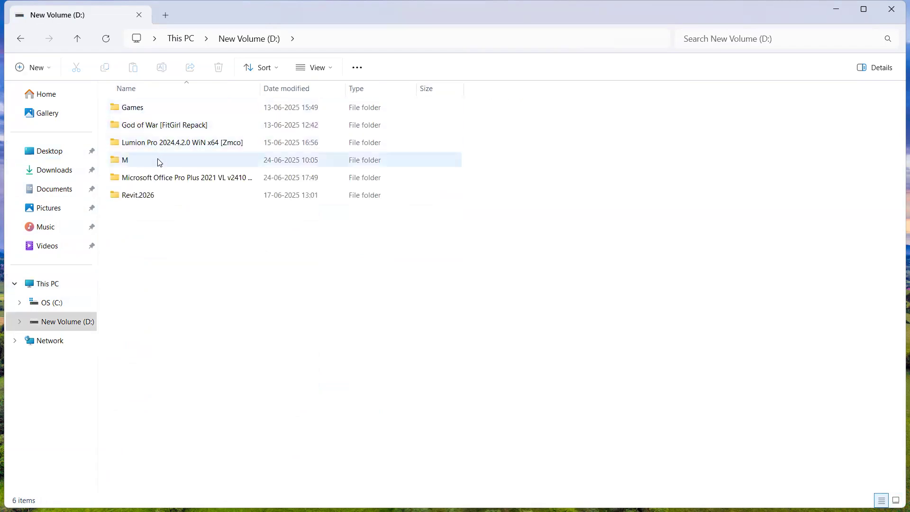
click(22, 39)
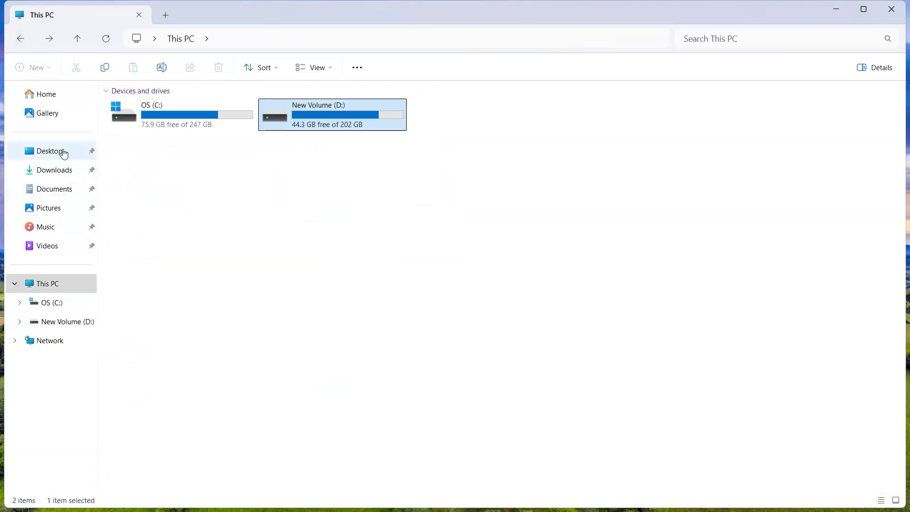
click(63, 152)
click(60, 171)
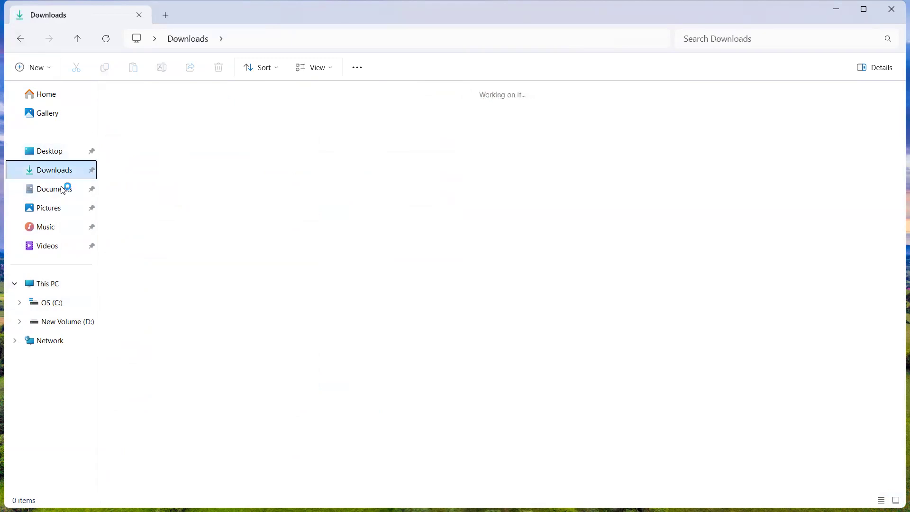
click(61, 189)
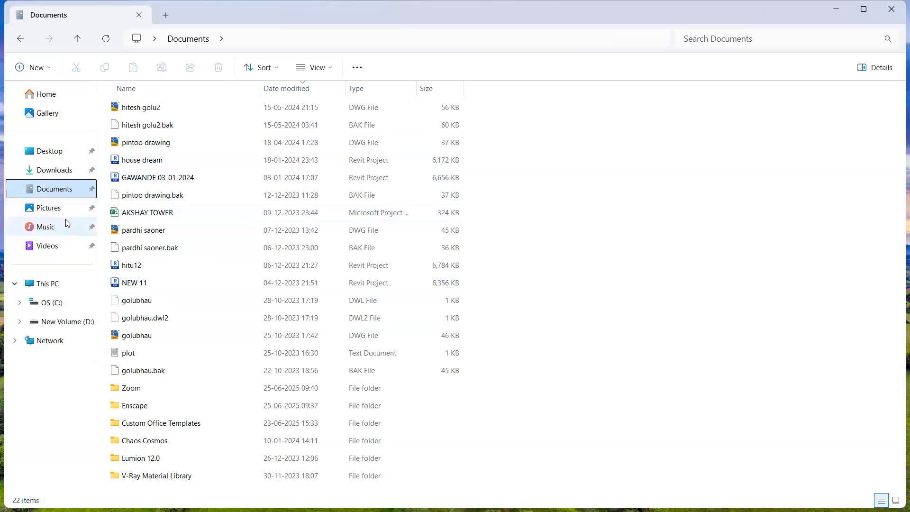
click(56, 207)
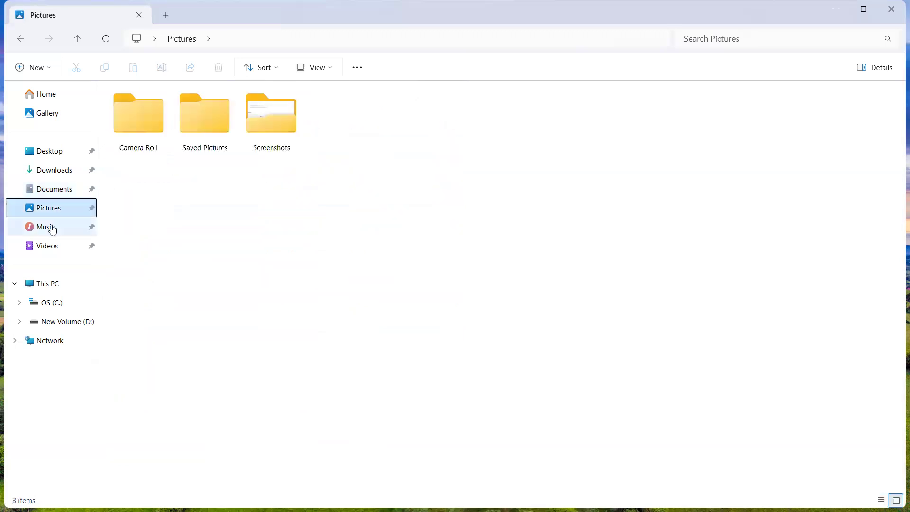
Look through the DSK folder in Music for the drawing, and close File Explorer
click(53, 230)
double_click(135, 110)
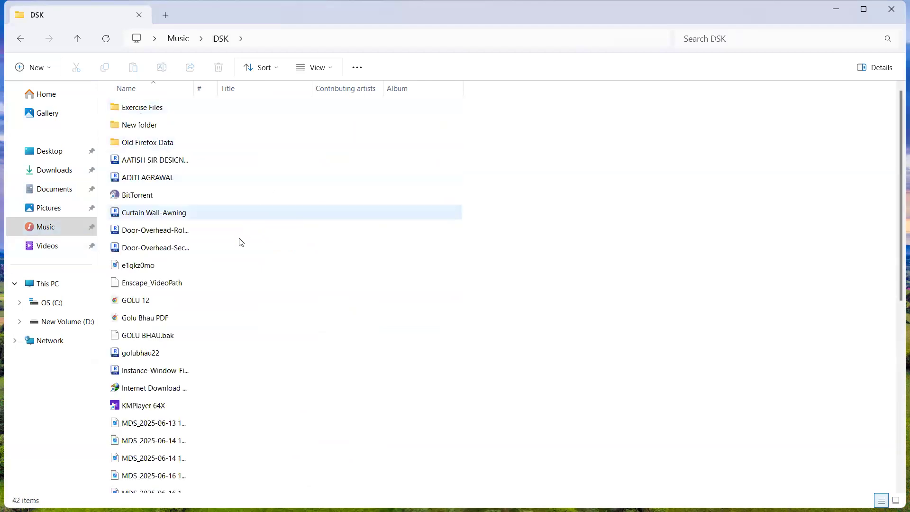
scroll(242, 364, down, 2)
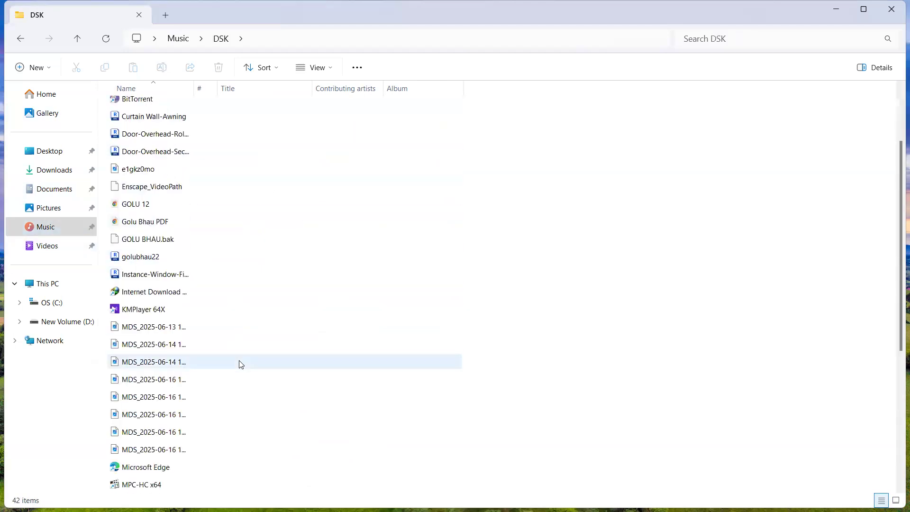
scroll(242, 363, down, 3)
scroll(220, 367, down, 2)
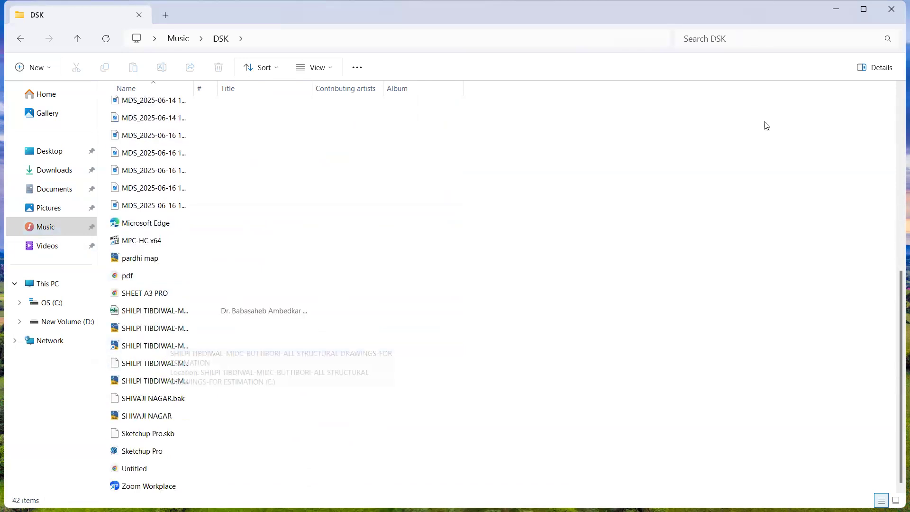
click(891, 9)
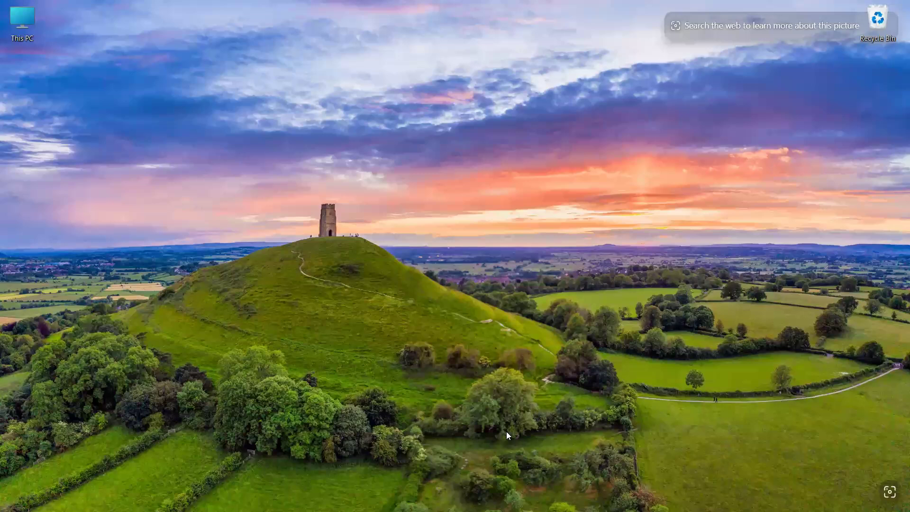
Return to Revit and search Documents, Pictures, This PC and Desktop for the CAD drawing to link
mouse_move(819, 511)
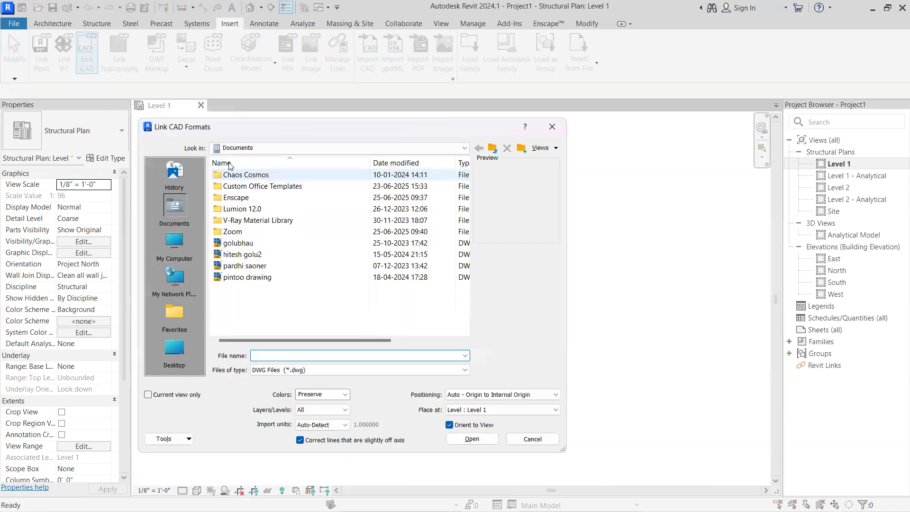
click(233, 147)
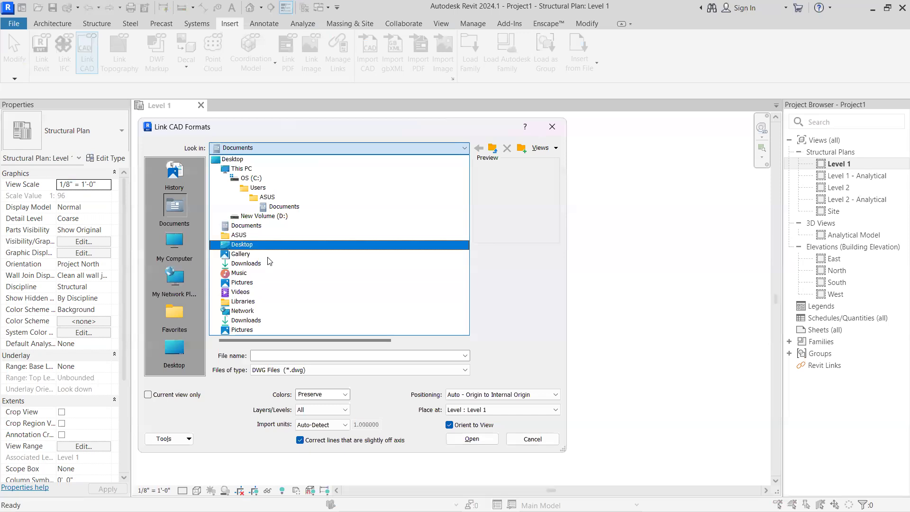
click(272, 227)
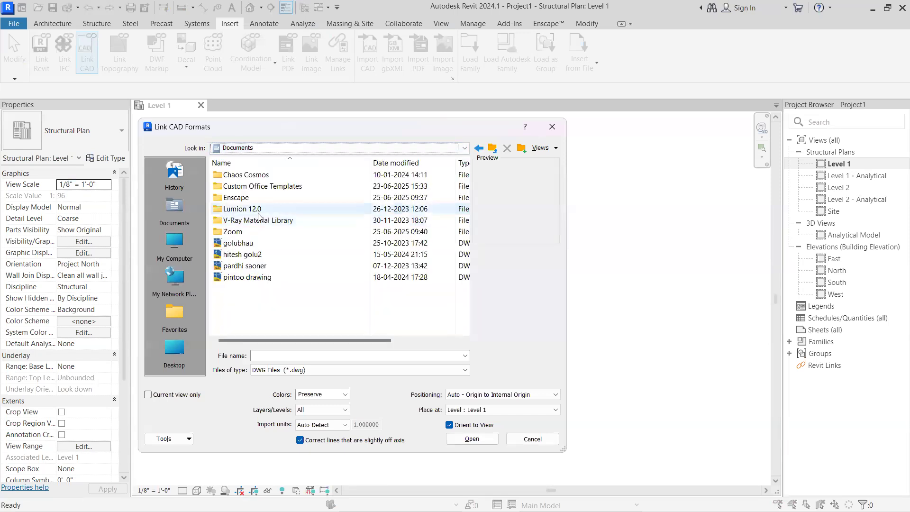
click(266, 148)
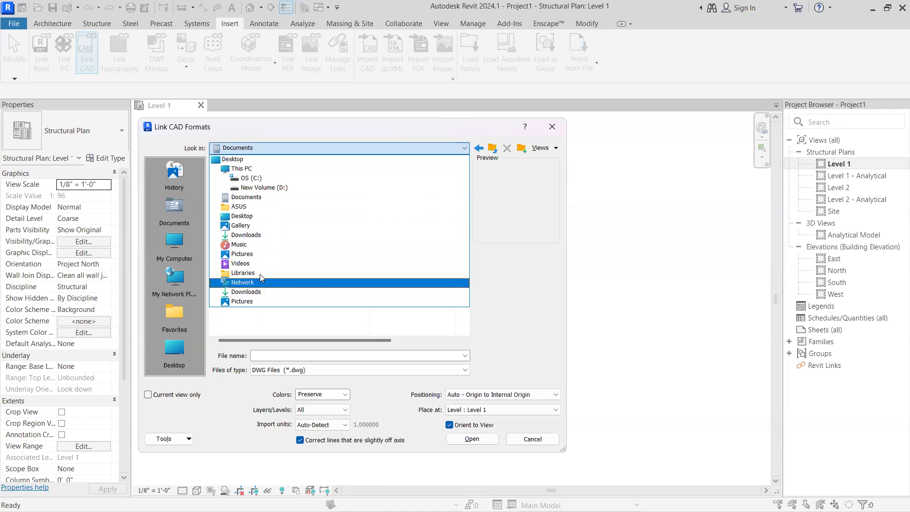
click(255, 301)
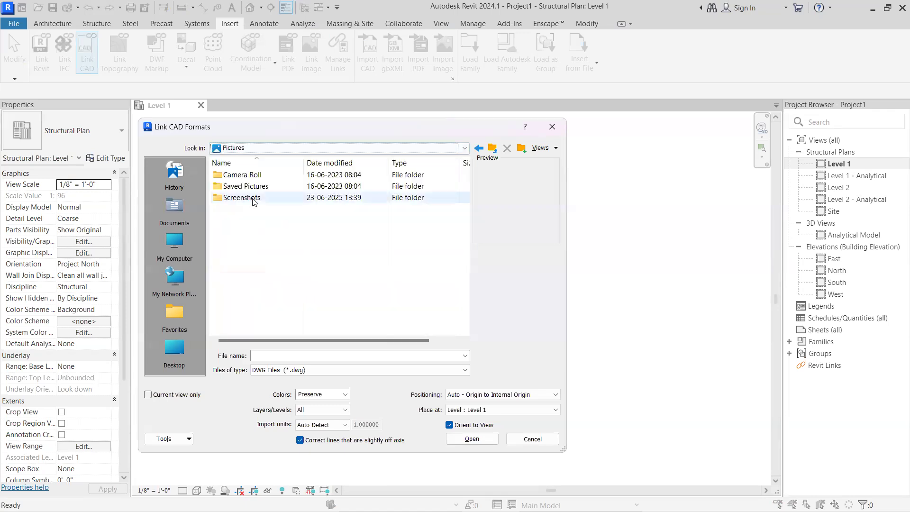
click(254, 148)
click(249, 170)
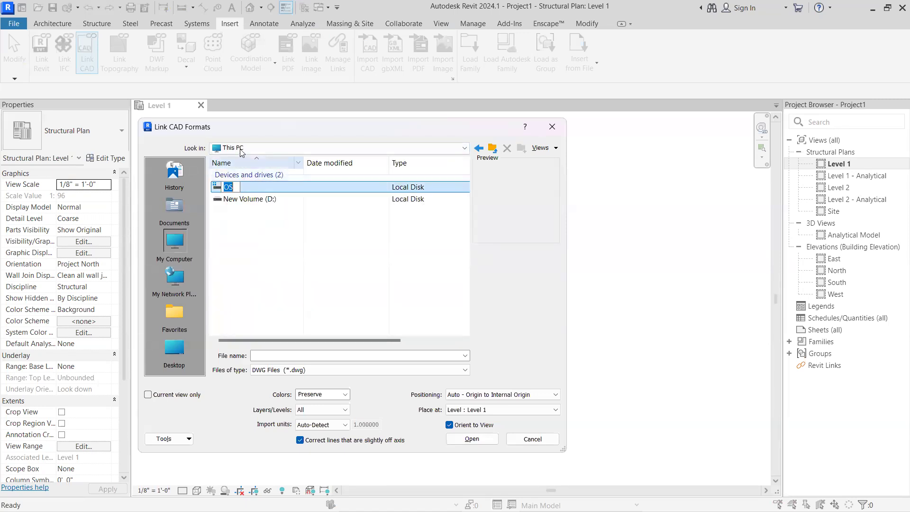
click(257, 152)
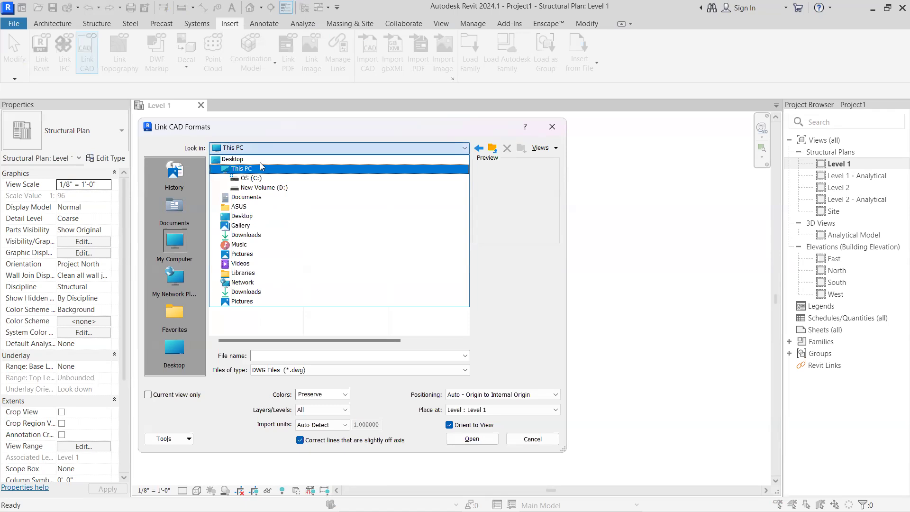
click(260, 161)
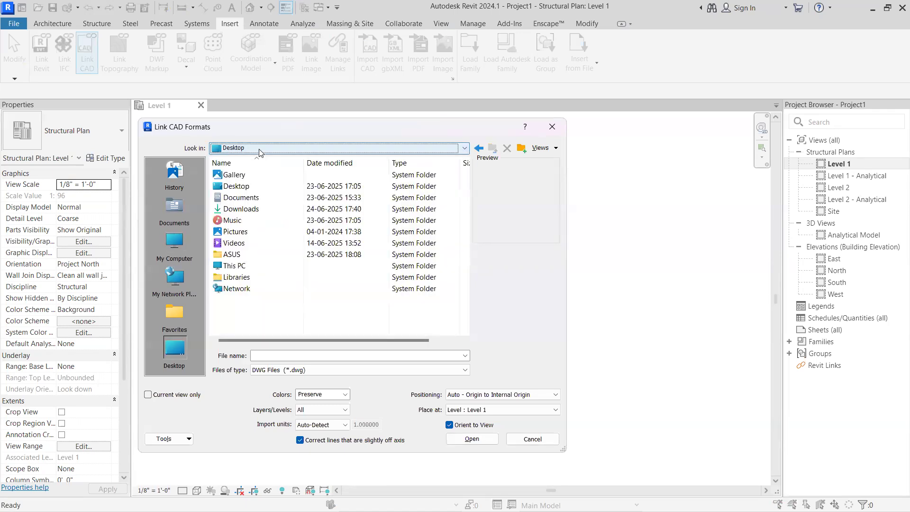
click(260, 150)
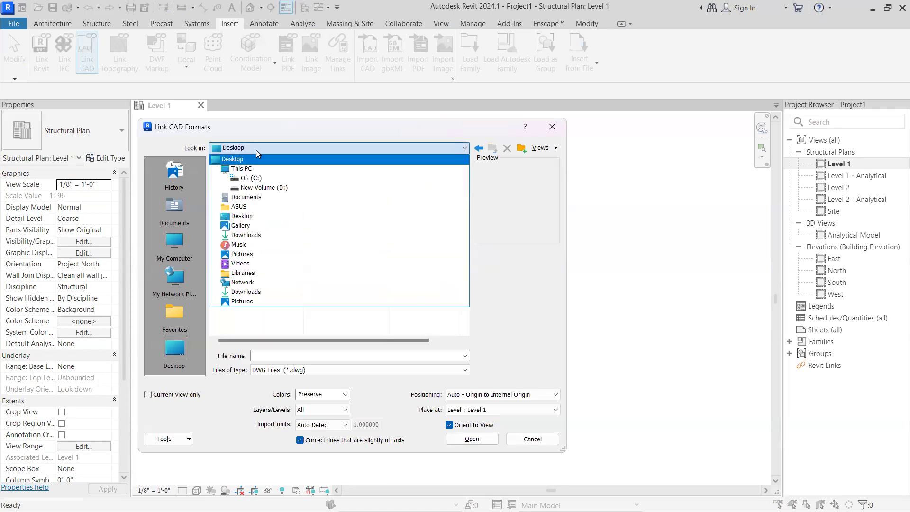
click(260, 196)
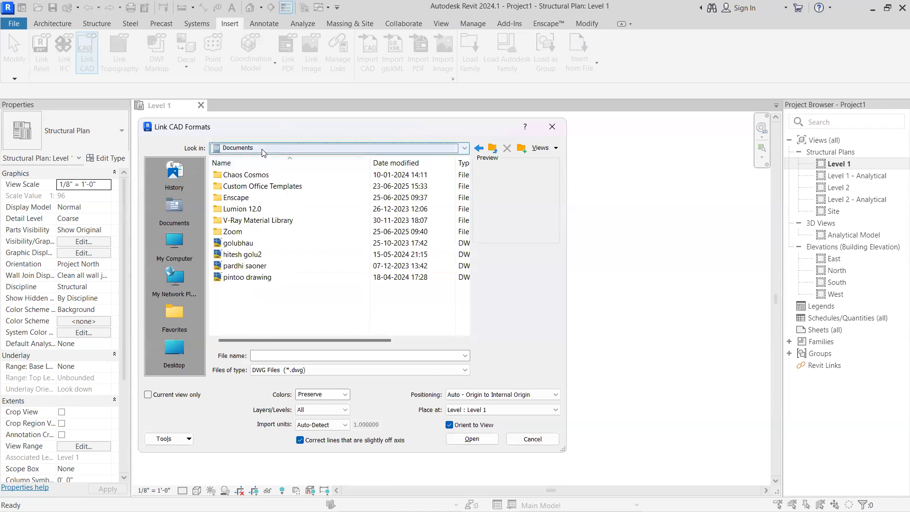
click(263, 150)
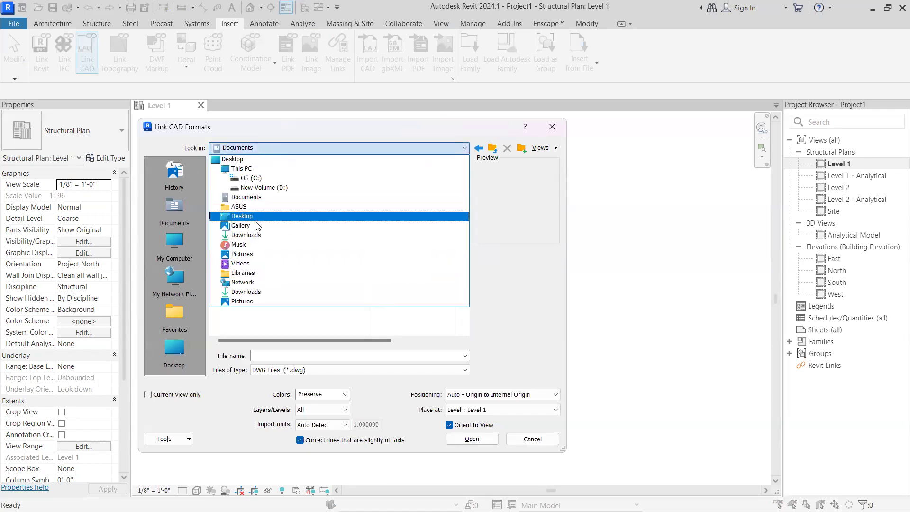
click(259, 245)
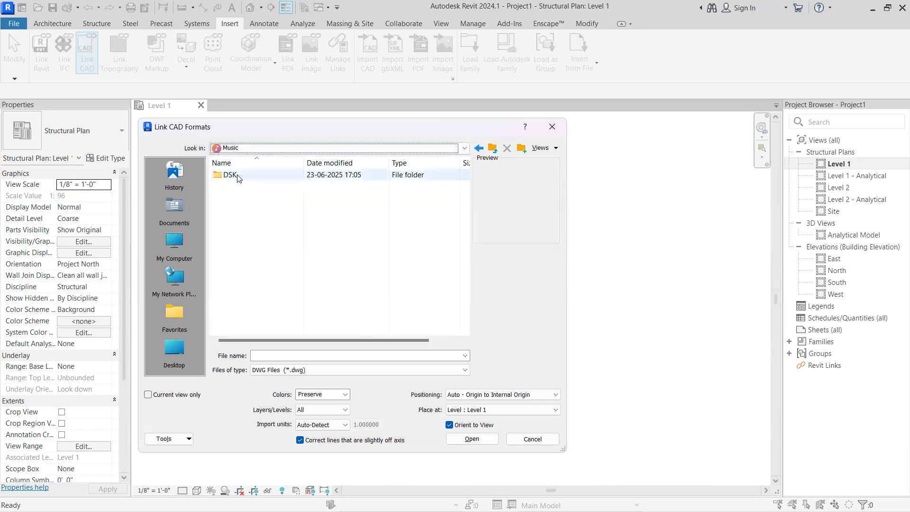
double_click(237, 177)
click(262, 219)
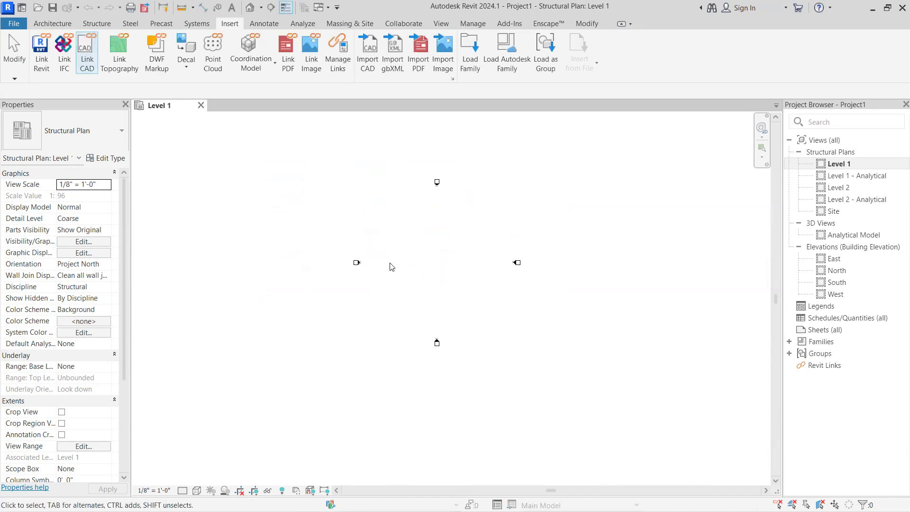
Examine the position and size of the linked drawing sheets in the Level 1 plan
scroll(384, 294, up, 2)
scroll(361, 298, up, 2)
scroll(406, 273, down, 2)
scroll(441, 309, down, 5)
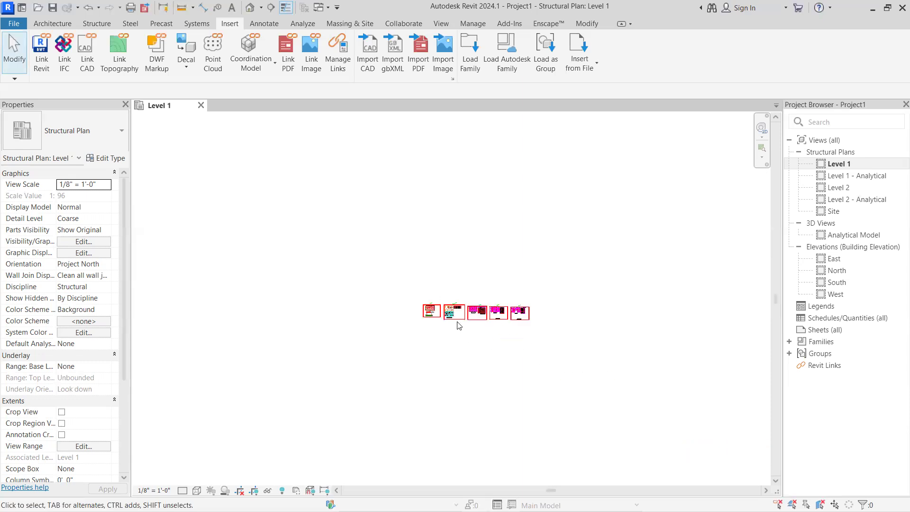
scroll(458, 325, up, 2)
scroll(428, 309, up, 1)
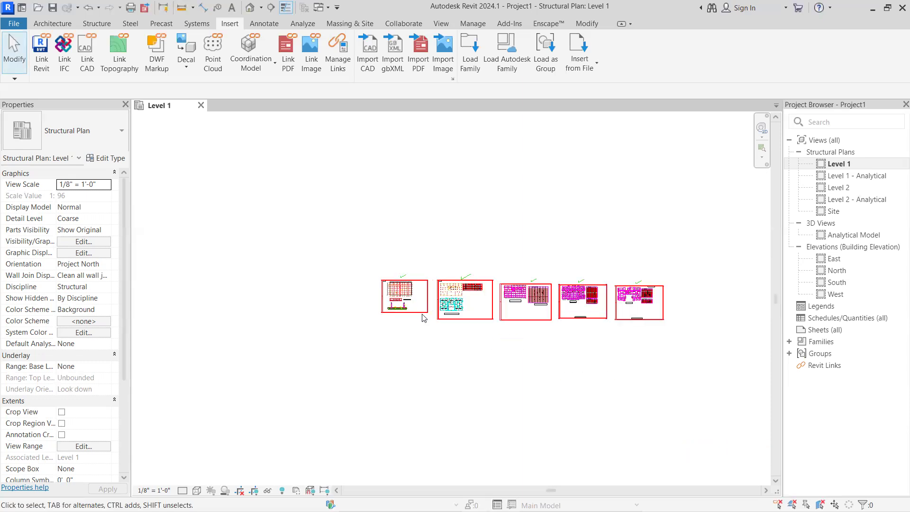
scroll(425, 311, down, 2)
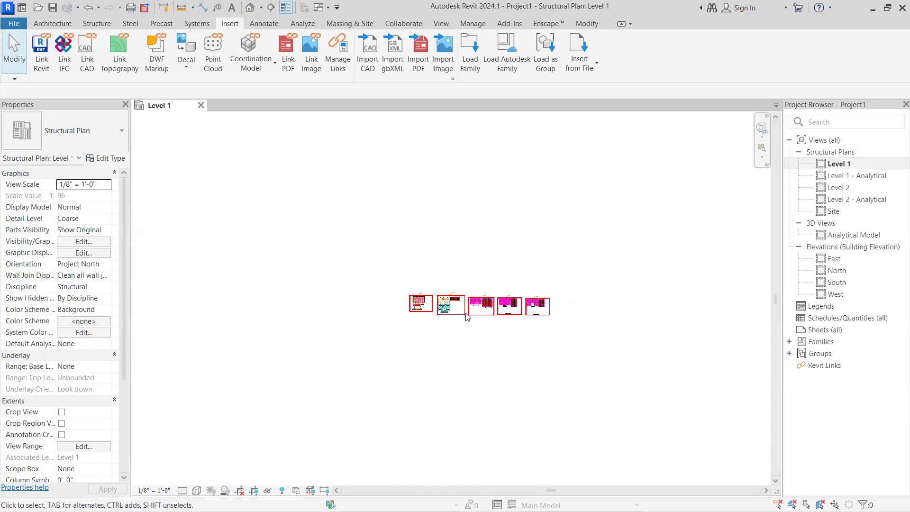
scroll(502, 323, up, 3)
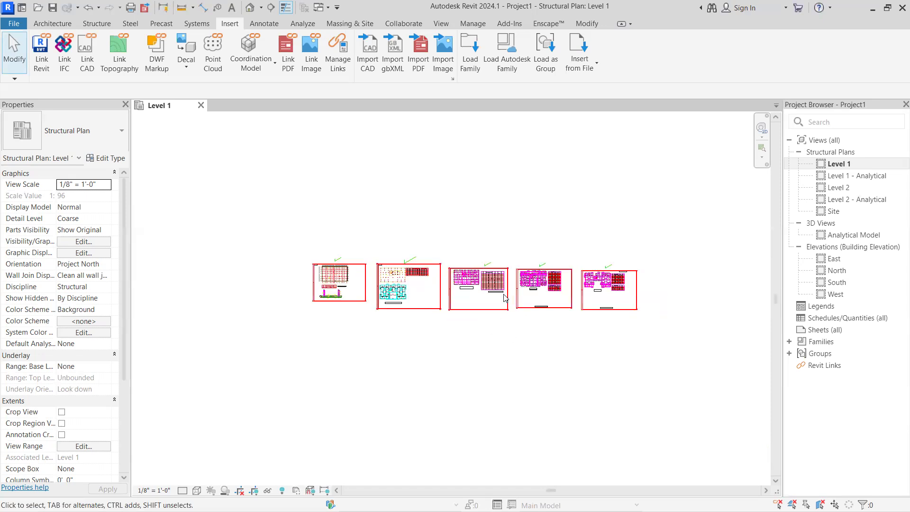
scroll(494, 321, down, 5)
scroll(348, 311, up, 3)
scroll(325, 256, down, 2)
scroll(326, 254, up, 1)
scroll(304, 264, down, 3)
scroll(270, 258, up, 6)
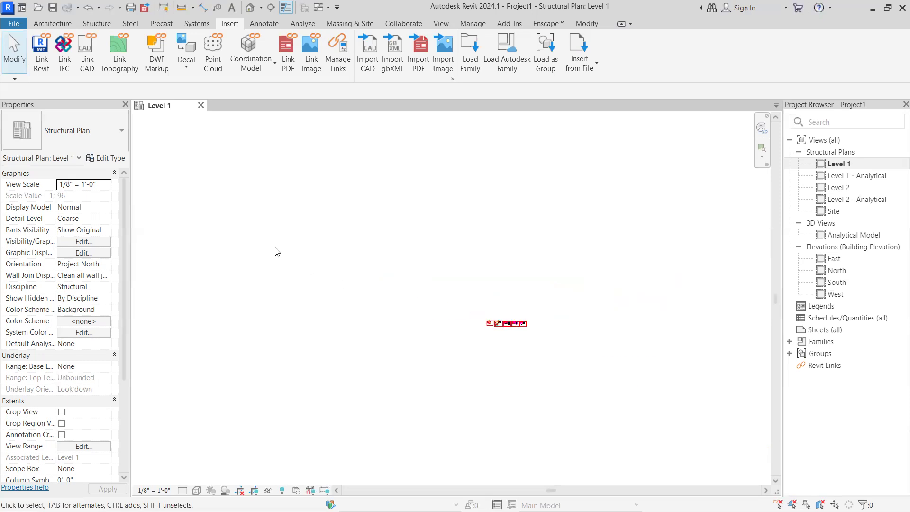
Close the project without saving and create a new one from the Structural Analysis-Default template
click(201, 105)
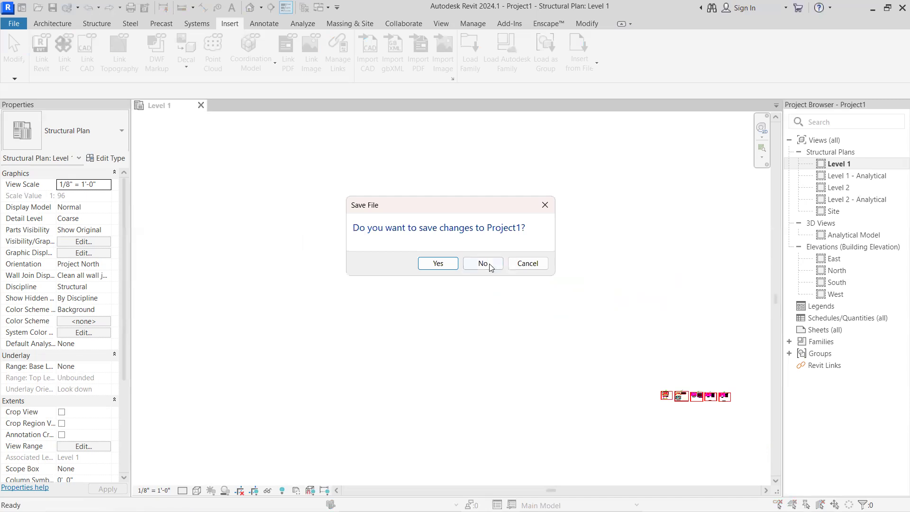
click(482, 263)
click(95, 173)
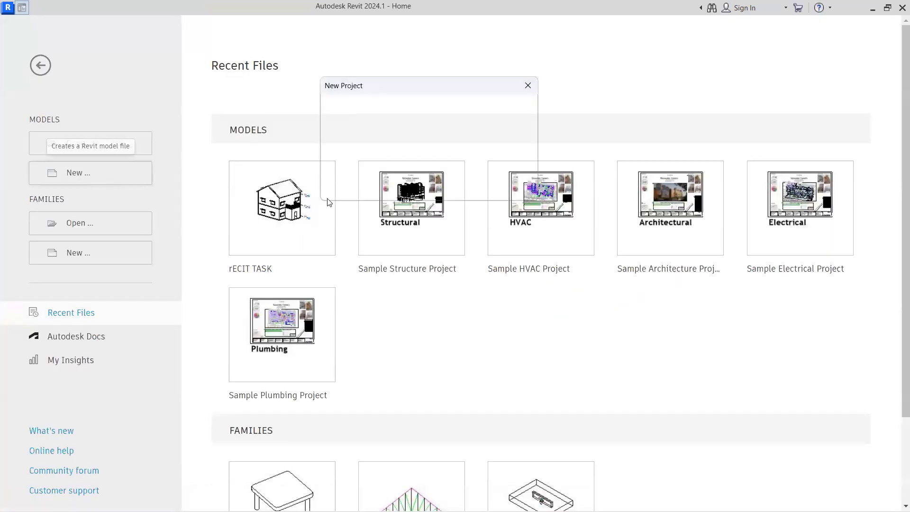
click(413, 121)
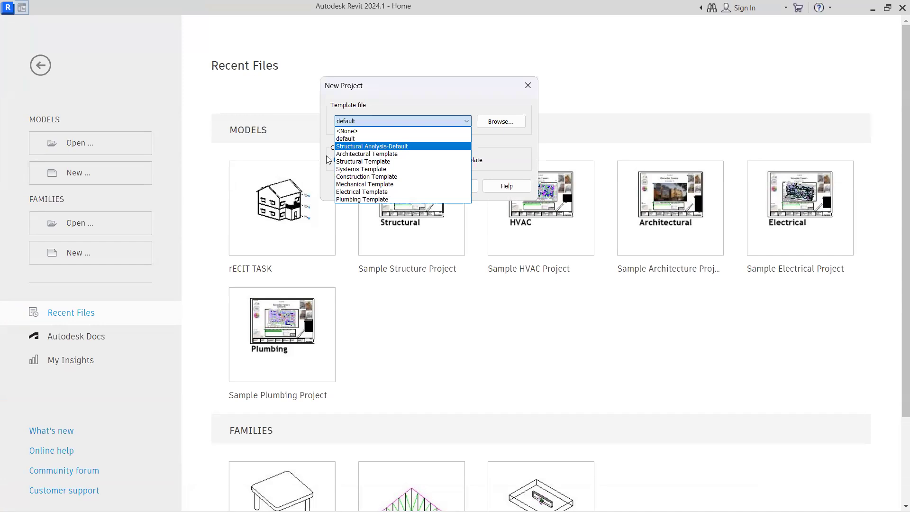
click(372, 146)
click(400, 185)
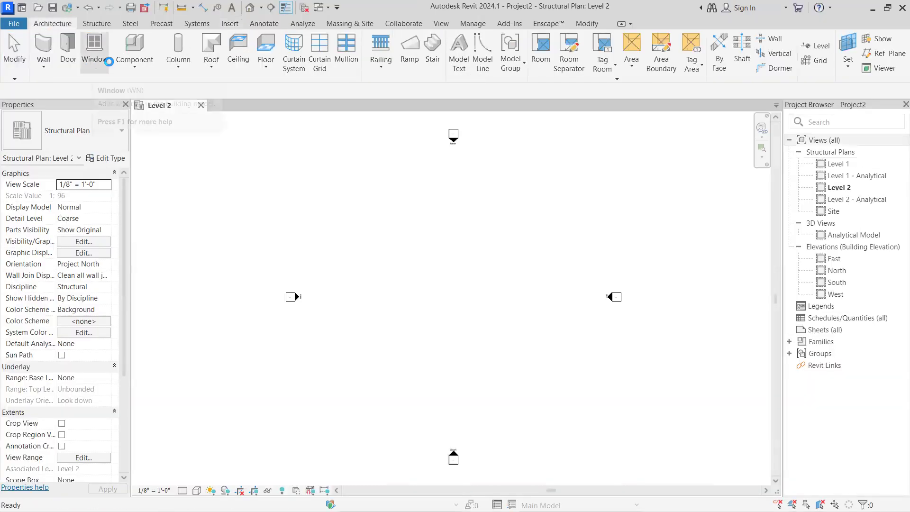
click(230, 23)
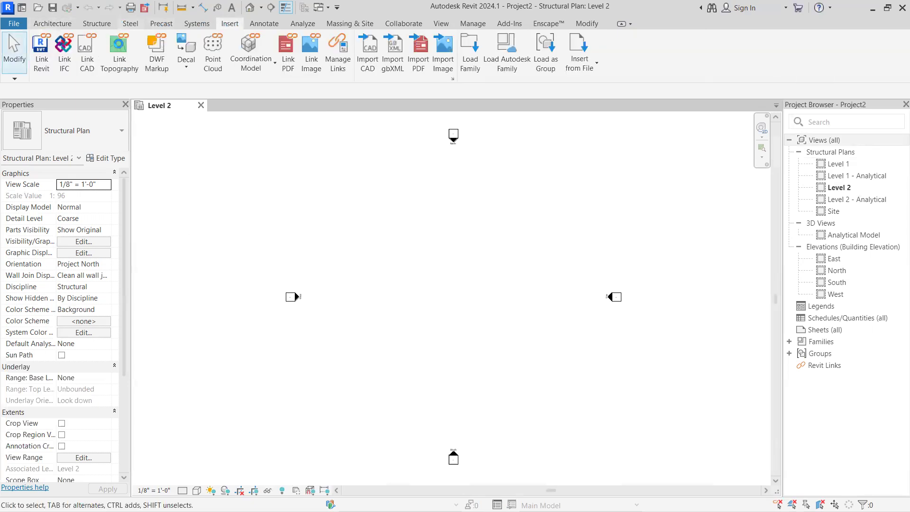
click(87, 52)
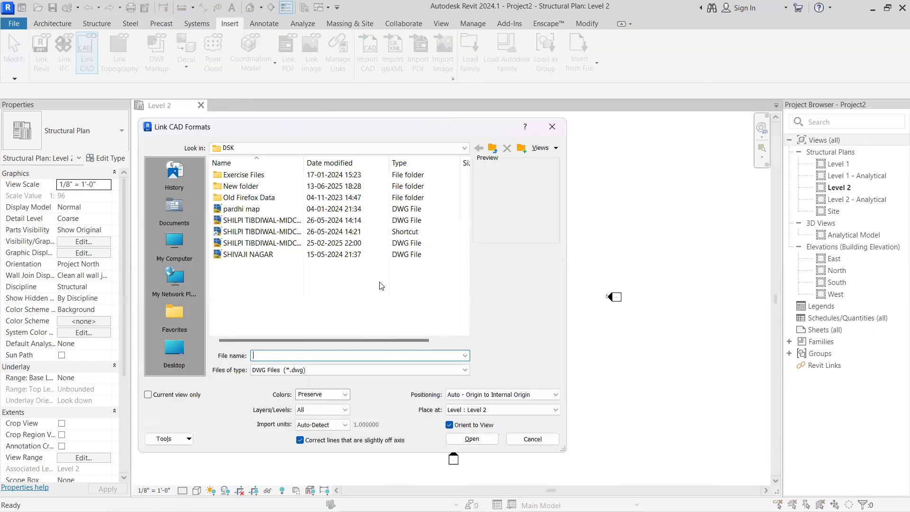
click(408, 220)
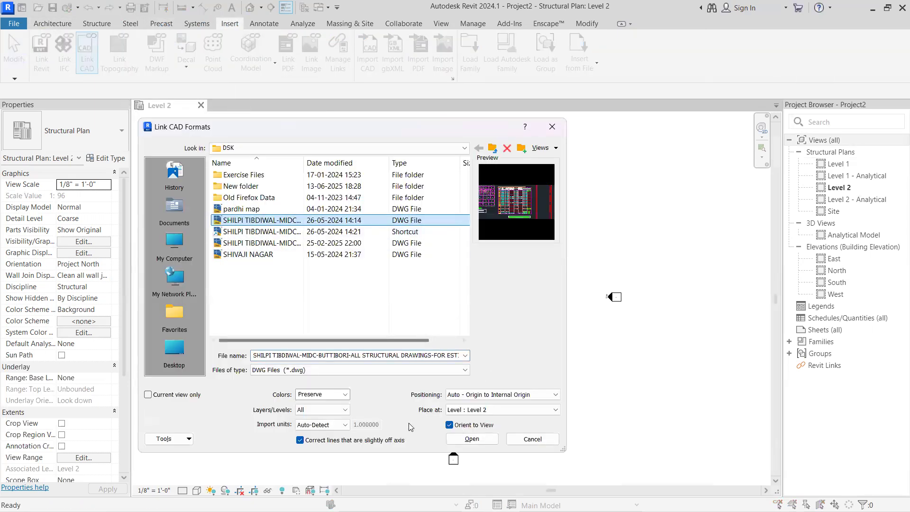
click(345, 394)
click(345, 398)
click(486, 397)
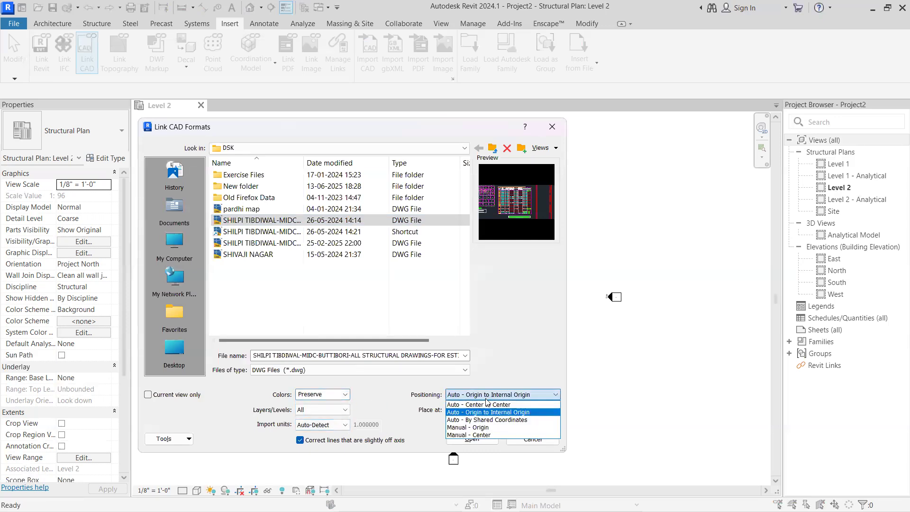
click(482, 367)
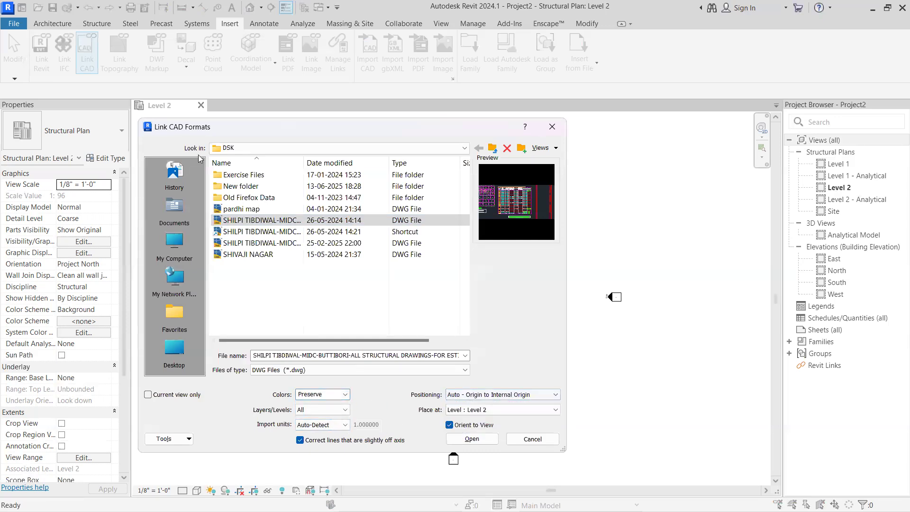
click(552, 127)
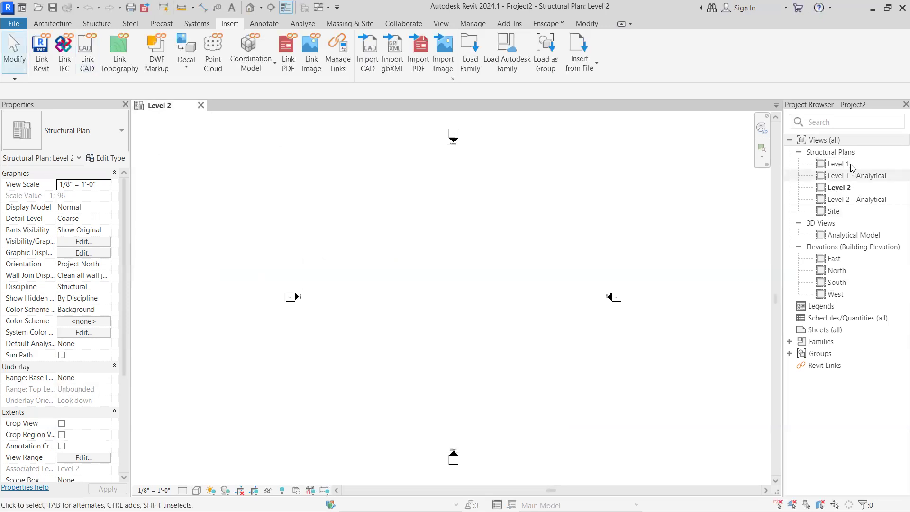
double_click(838, 164)
click(201, 105)
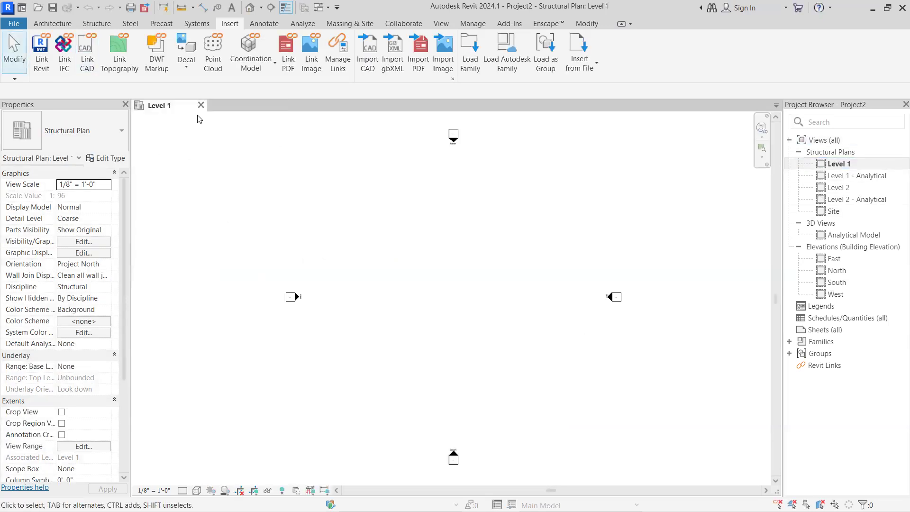
click(87, 53)
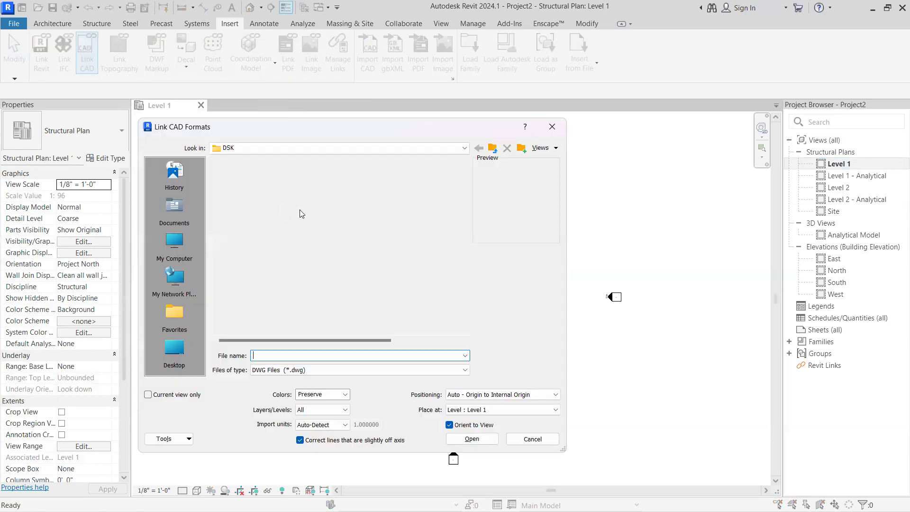
click(263, 220)
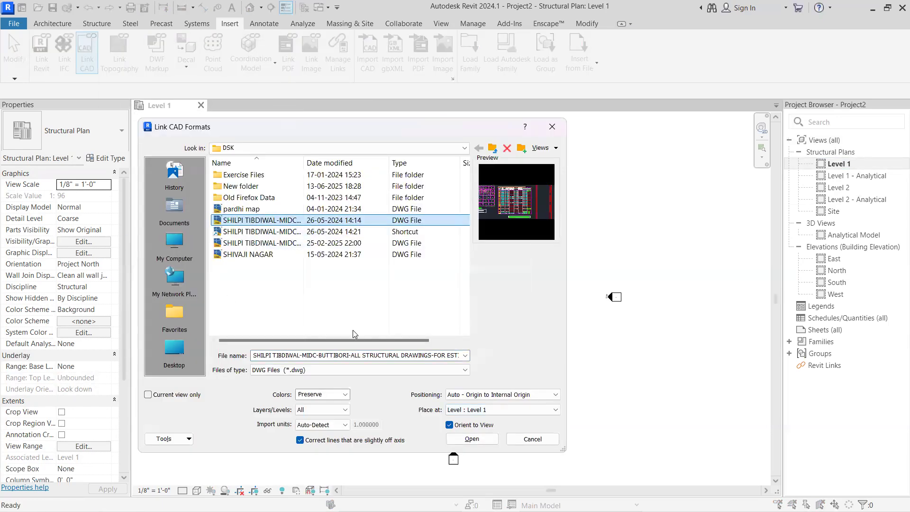
click(505, 394)
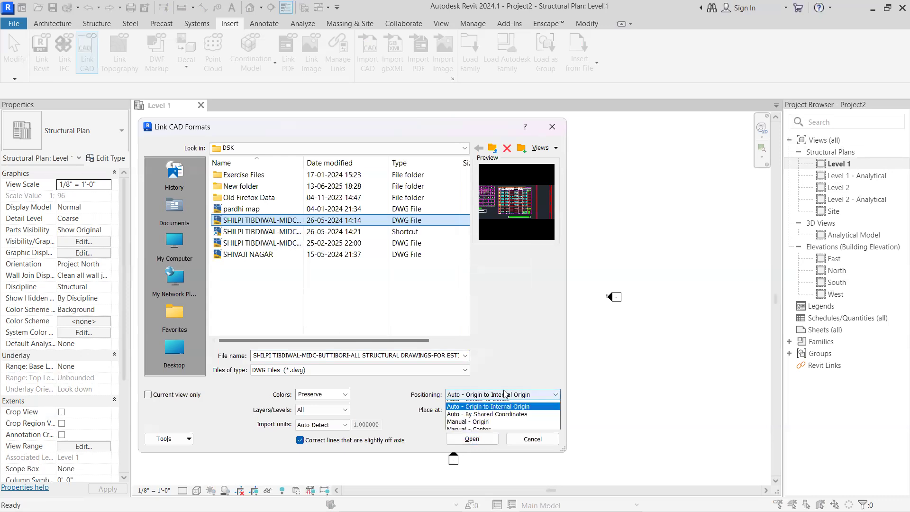
click(501, 401)
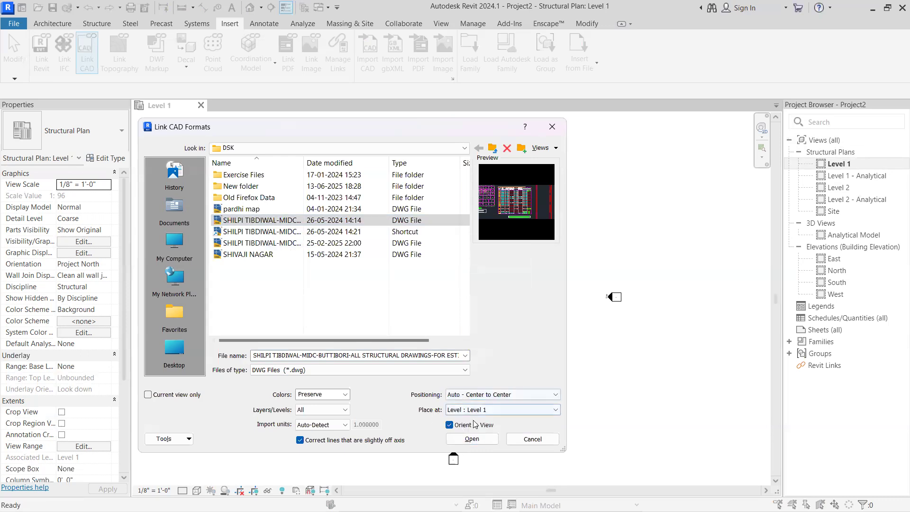
click(502, 395)
click(502, 403)
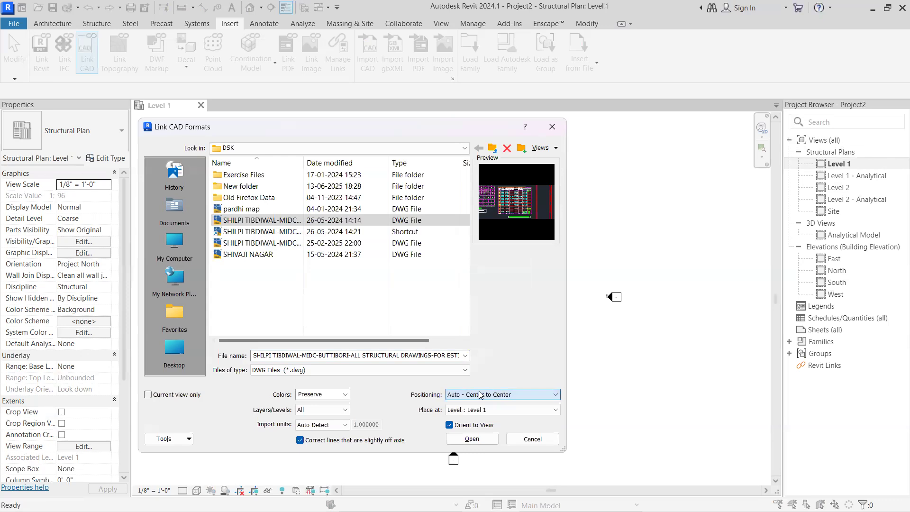
click(472, 440)
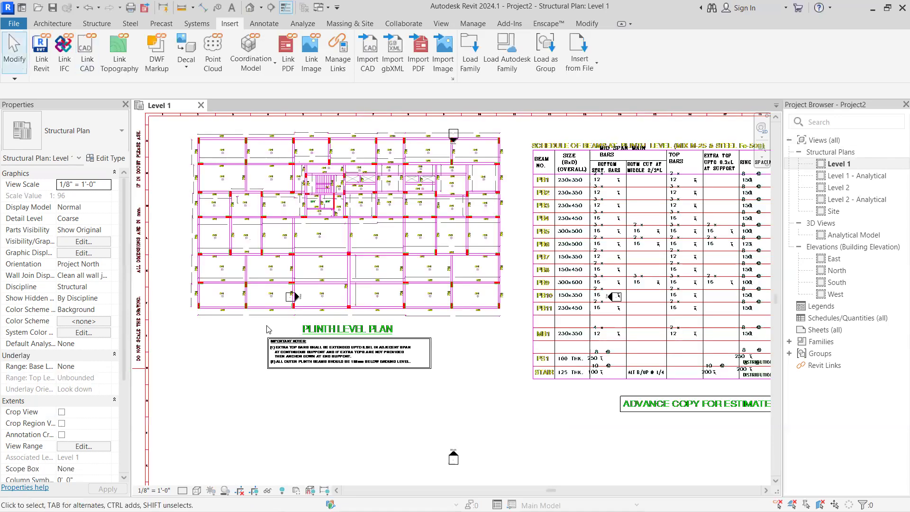
Examine the foundation level plan and the raft slab schedule on the first sheet of the linked drawing
scroll(267, 329, down, 5)
scroll(281, 347, down, 4)
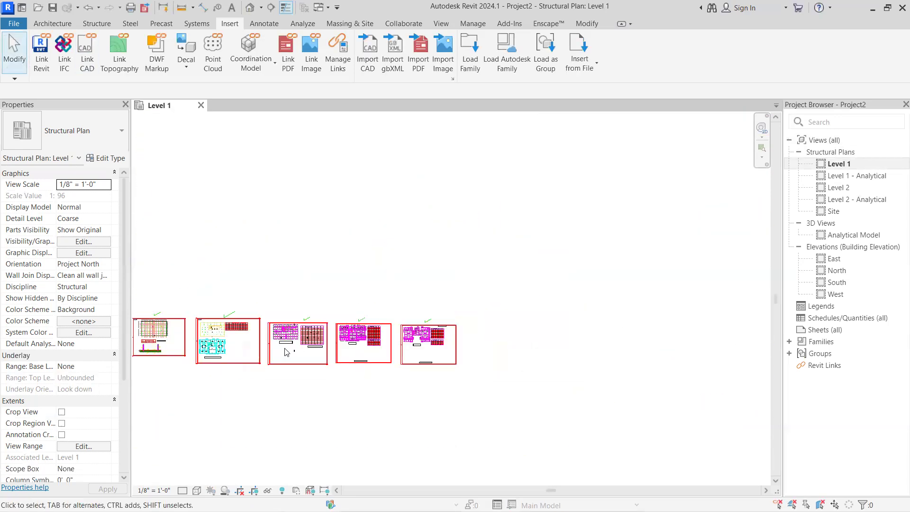
scroll(194, 341, up, 4)
scroll(193, 341, up, 6)
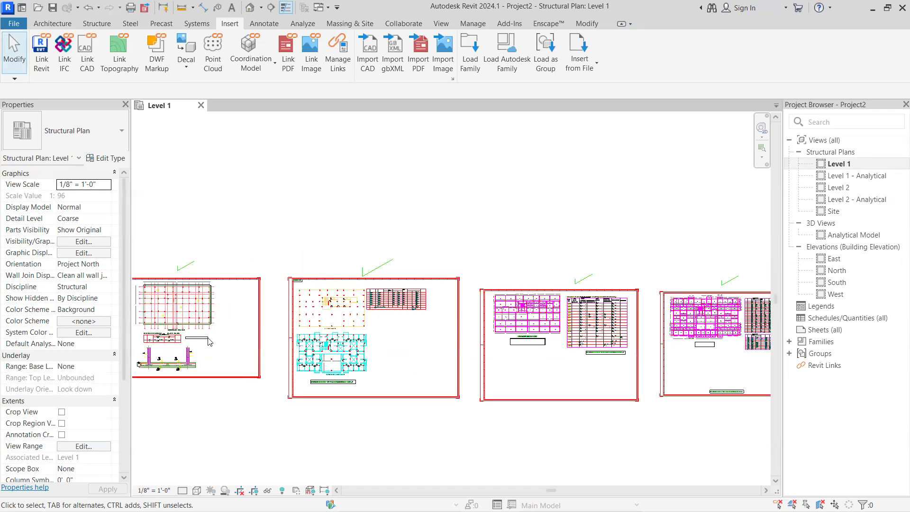
scroll(266, 180, up, 2)
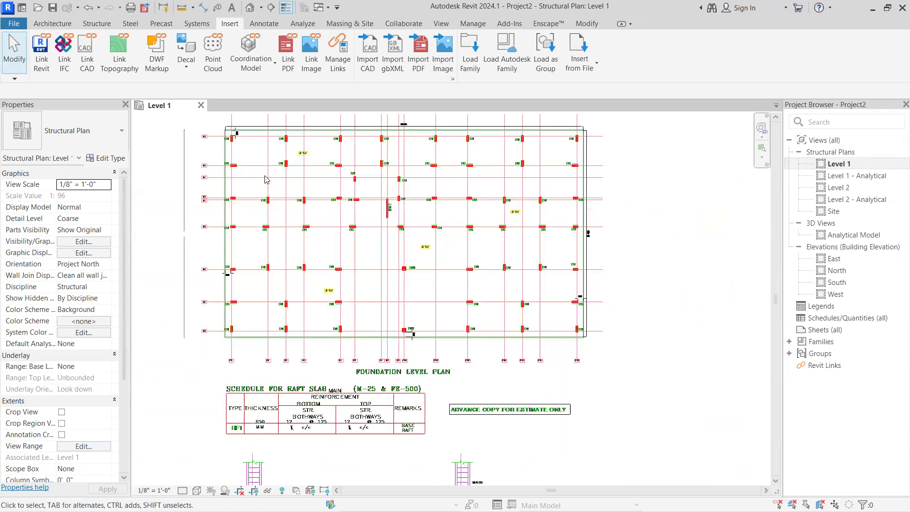
scroll(344, 373, up, 2)
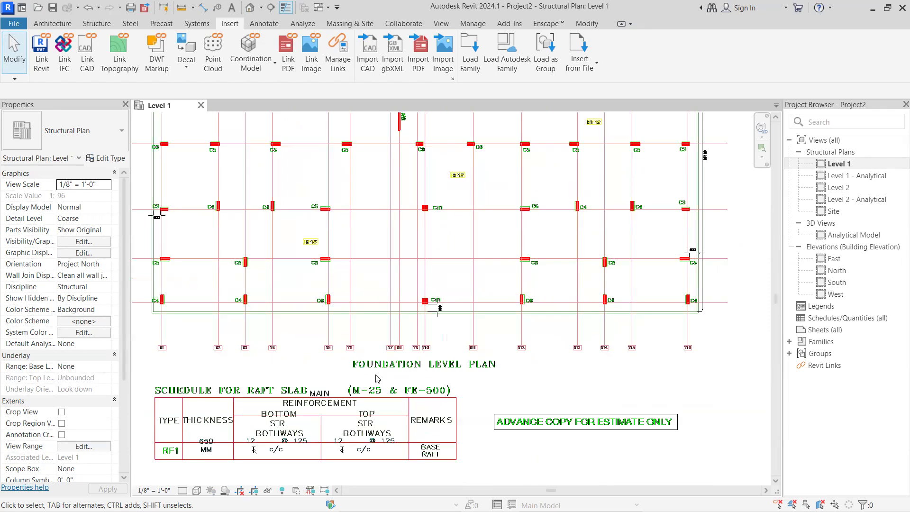
scroll(378, 378, down, 3)
scroll(313, 427, up, 5)
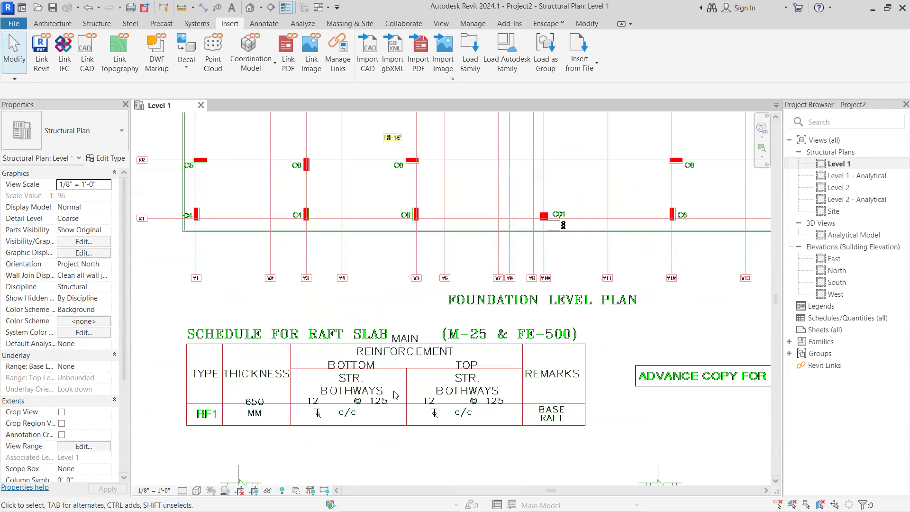
scroll(338, 395, down, 2)
scroll(294, 465, down, 6)
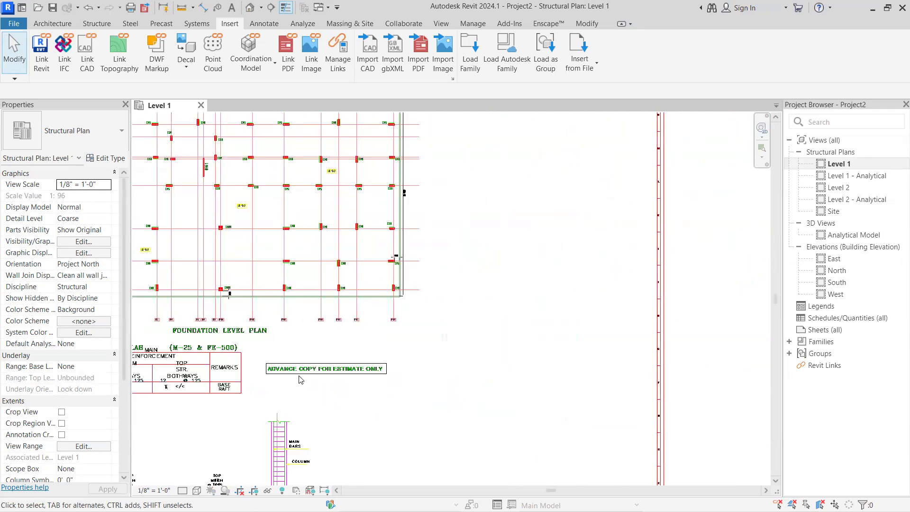
Examine the sectional details for the raft foundation, including its depth, mesh reinforcement and PCC layer
scroll(258, 443, up, 5)
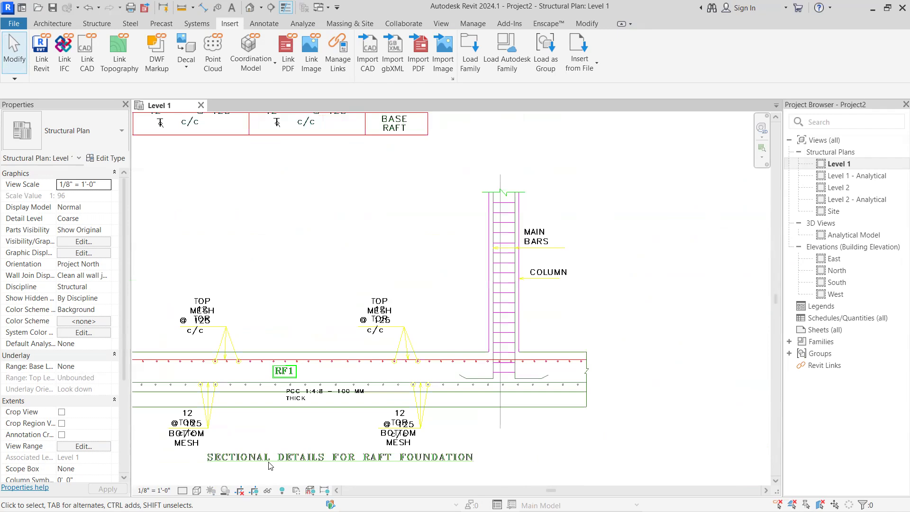
scroll(373, 463, down, 3)
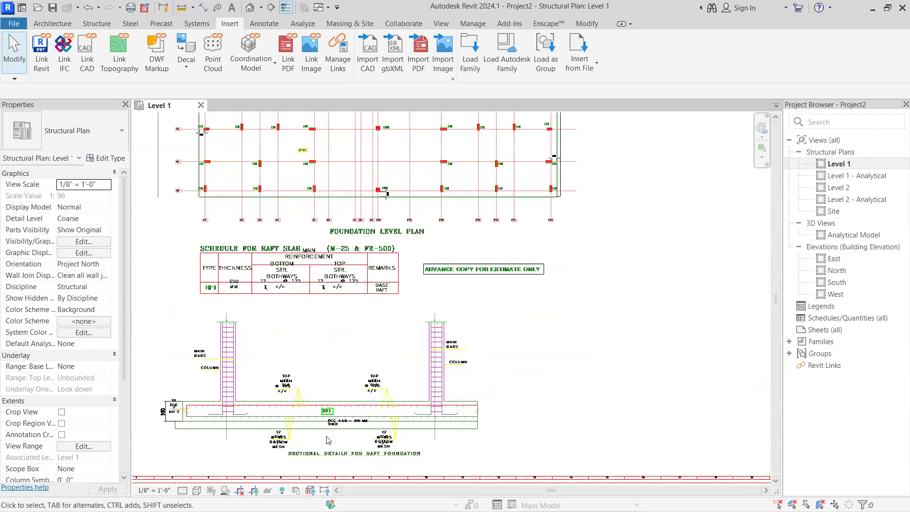
scroll(226, 432, up, 2)
scroll(224, 421, up, 2)
scroll(150, 379, up, 3)
scroll(174, 408, down, 4)
scroll(146, 412, down, 2)
middle_drag(174, 412, 259, 399)
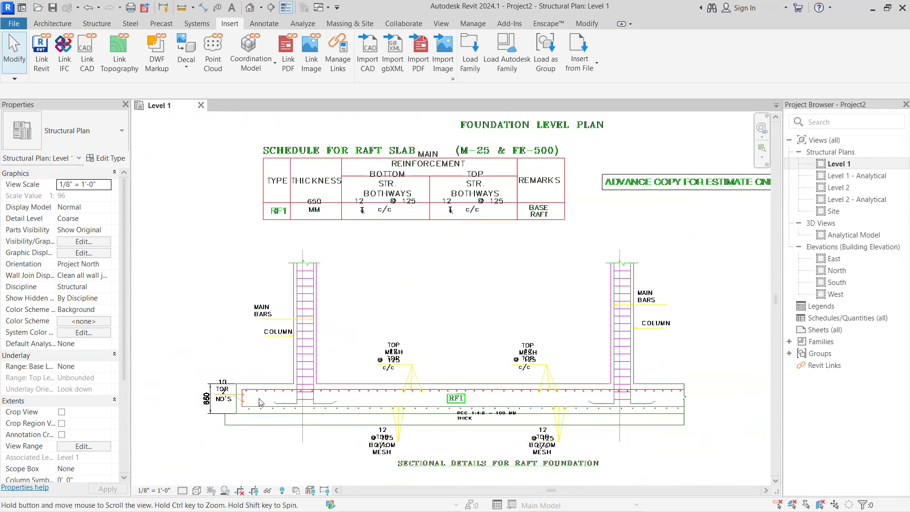
scroll(259, 402, up, 2)
scroll(234, 402, down, 7)
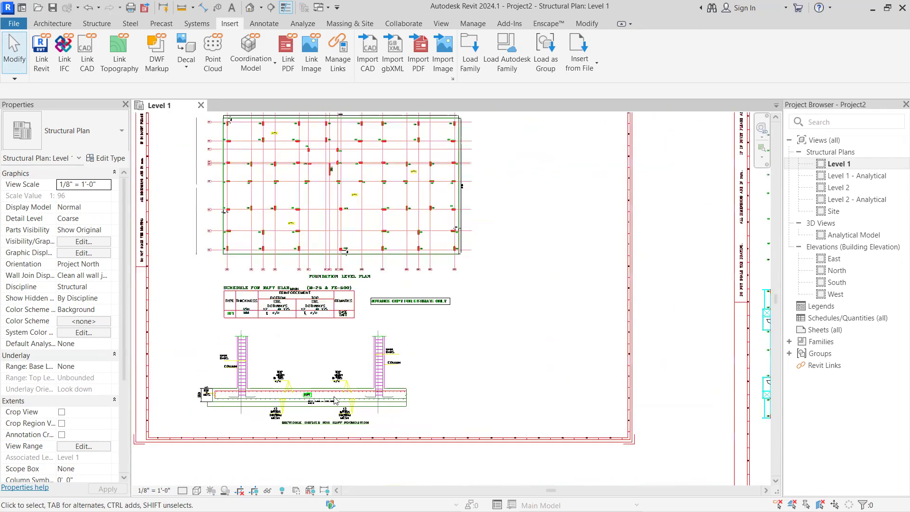
Examine the ground floor plan on the second sheet, focusing on the columns around the staircase and shear wall SW1
middle_drag(437, 332, 355, 320)
scroll(561, 293, up, 5)
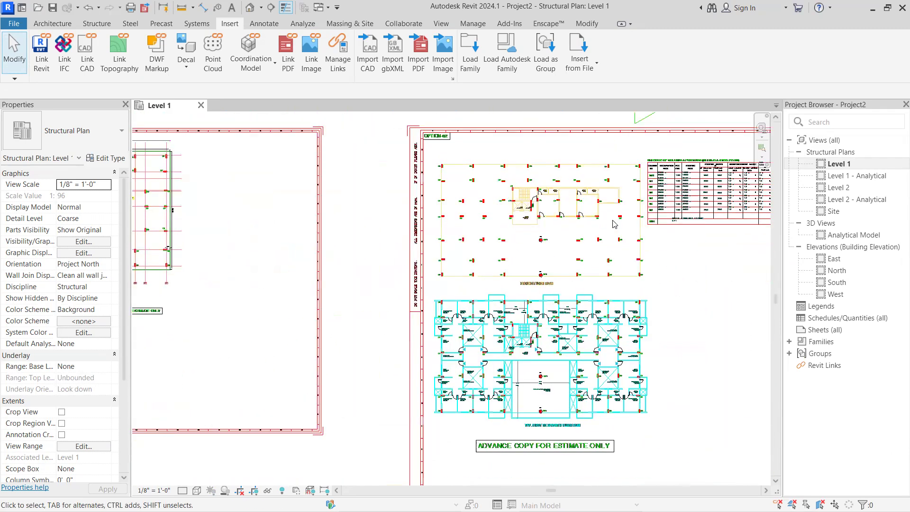
middle_drag(569, 255, 488, 284)
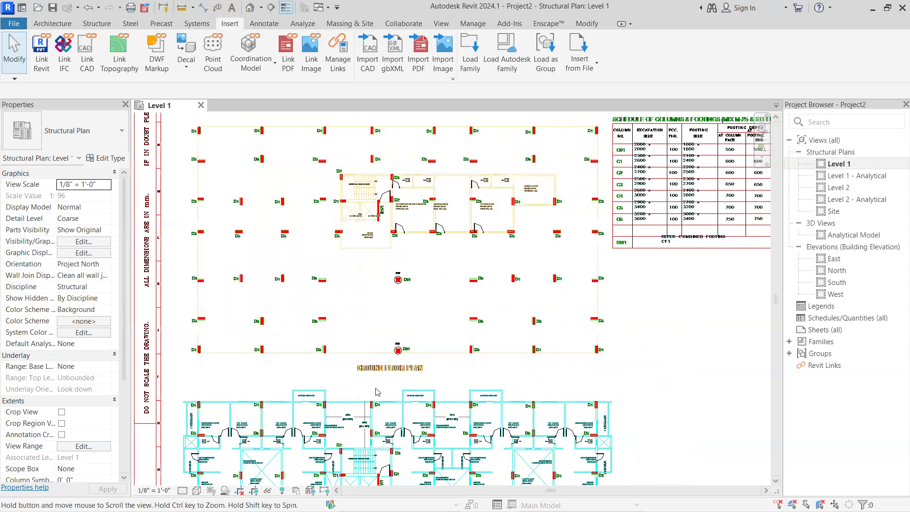
scroll(371, 407, up, 4)
scroll(365, 400, down, 5)
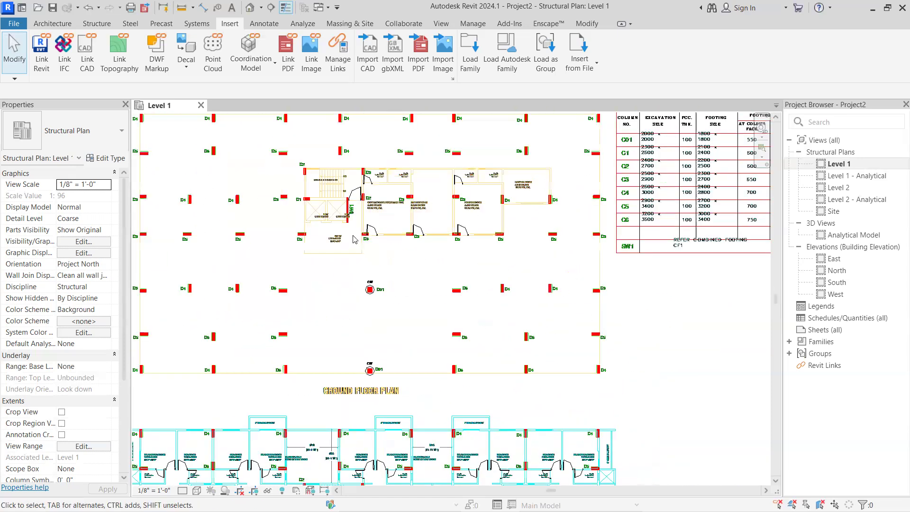
scroll(335, 238, up, 2)
scroll(335, 238, up, 4)
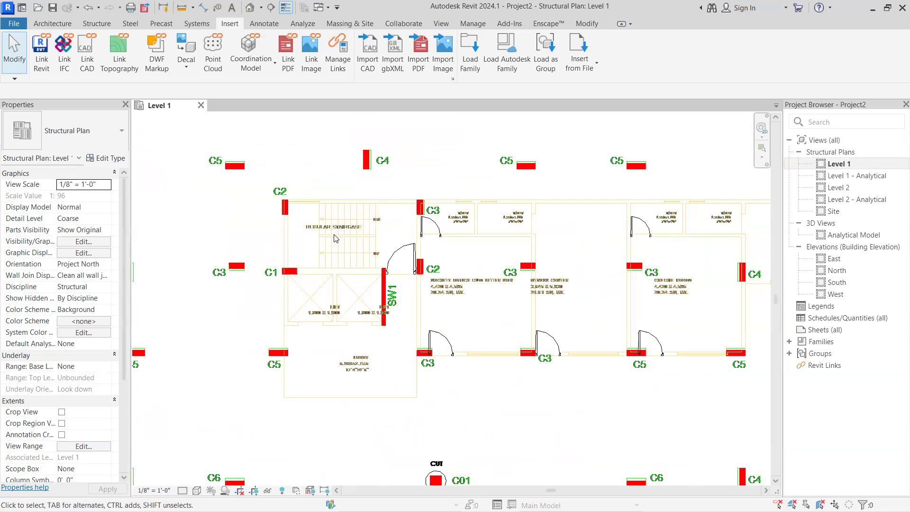
scroll(317, 293, down, 6)
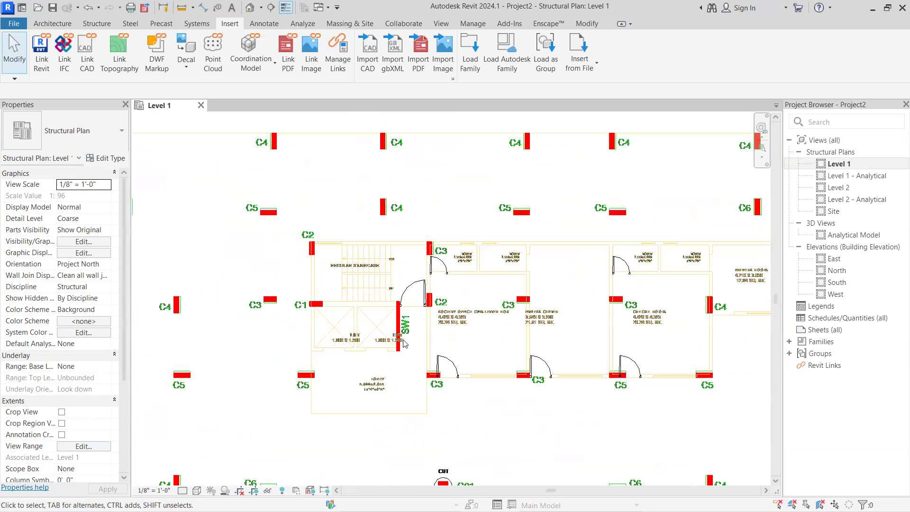
Read the schedule of columns and footings beside the ground floor plan, covering excavation, footing, reinforcement and column sizes
scroll(629, 270, up, 1)
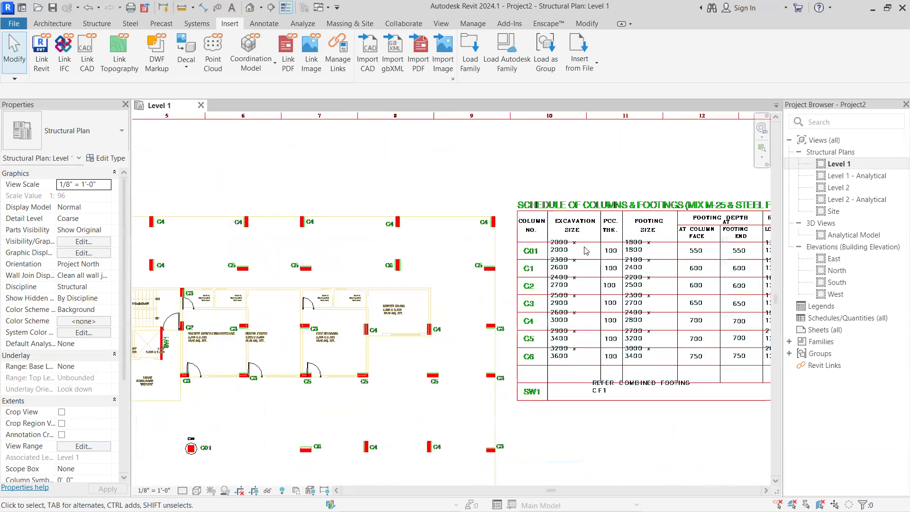
scroll(601, 261, up, 3)
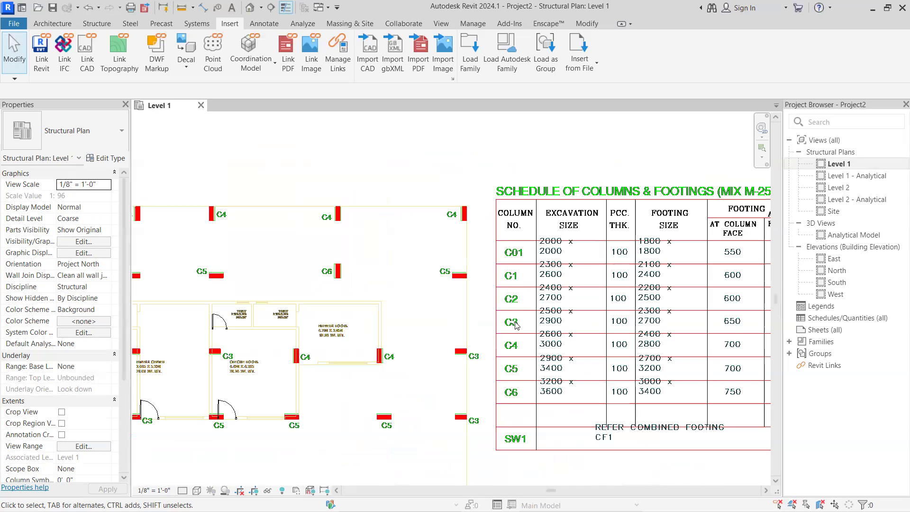
scroll(426, 393, down, 3)
scroll(426, 393, up, 2)
middle_drag(426, 392, 323, 389)
scroll(425, 284, up, 2)
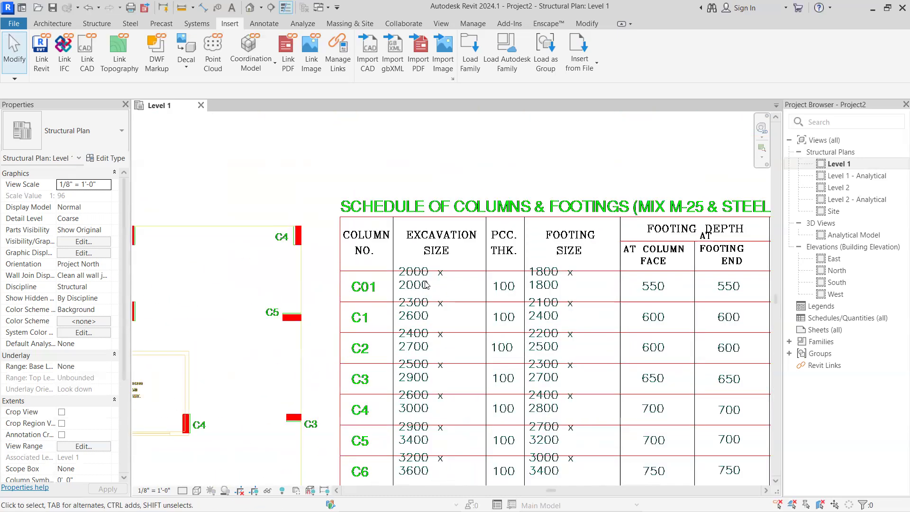
scroll(448, 280, up, 1)
middle_drag(451, 292, 270, 278)
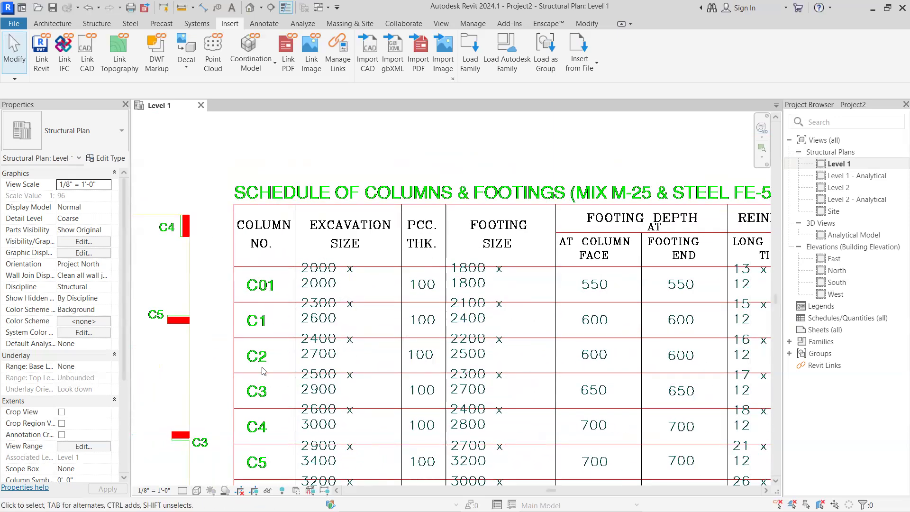
scroll(346, 287, down, 3)
middle_drag(350, 294, 244, 252)
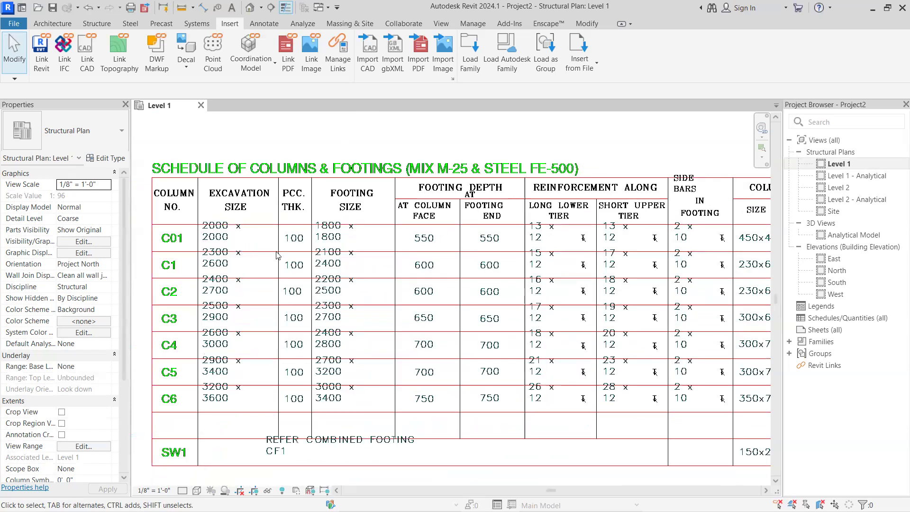
scroll(336, 268, down, 1)
scroll(336, 268, down, 1)
scroll(340, 269, up, 1)
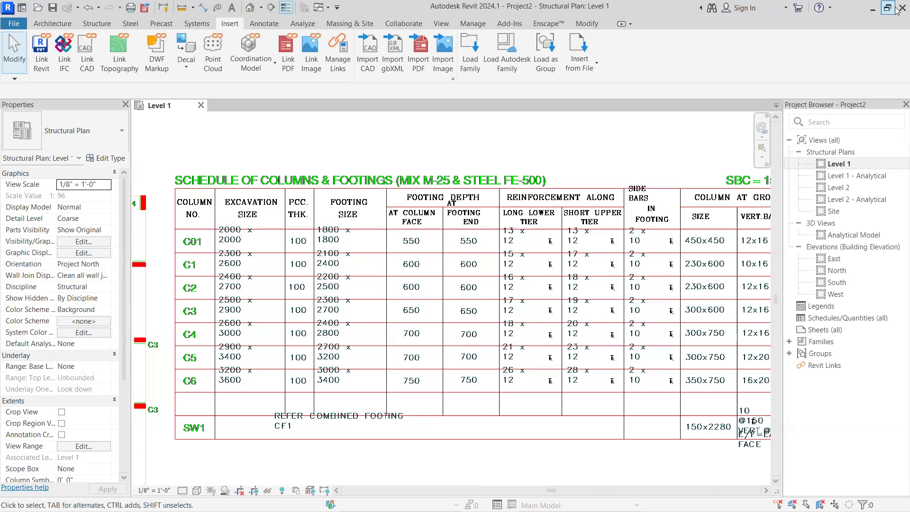
Minimize Revit and launch AutoCAD 2024
click(873, 8)
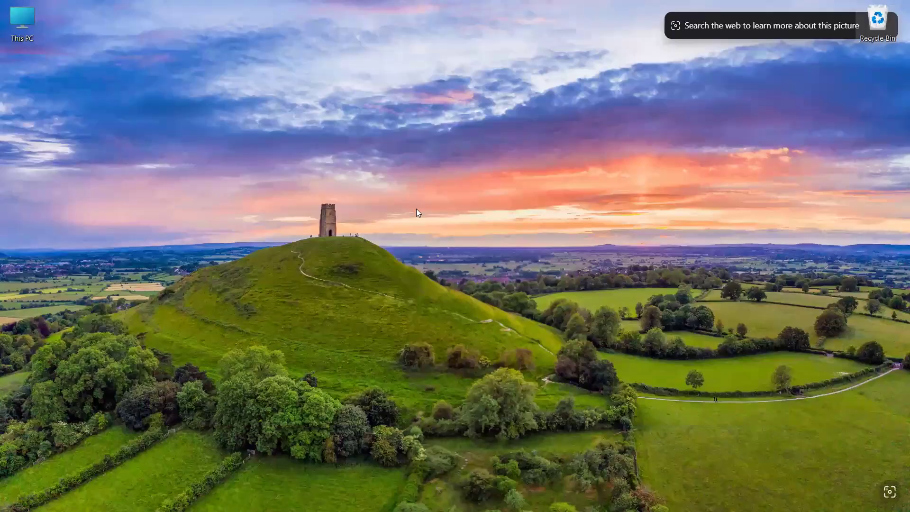
mouse_move(664, 511)
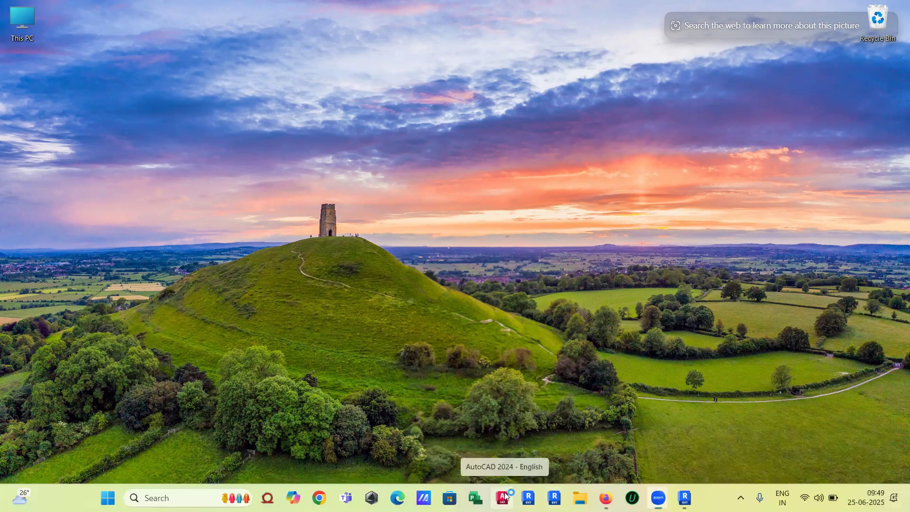
click(501, 497)
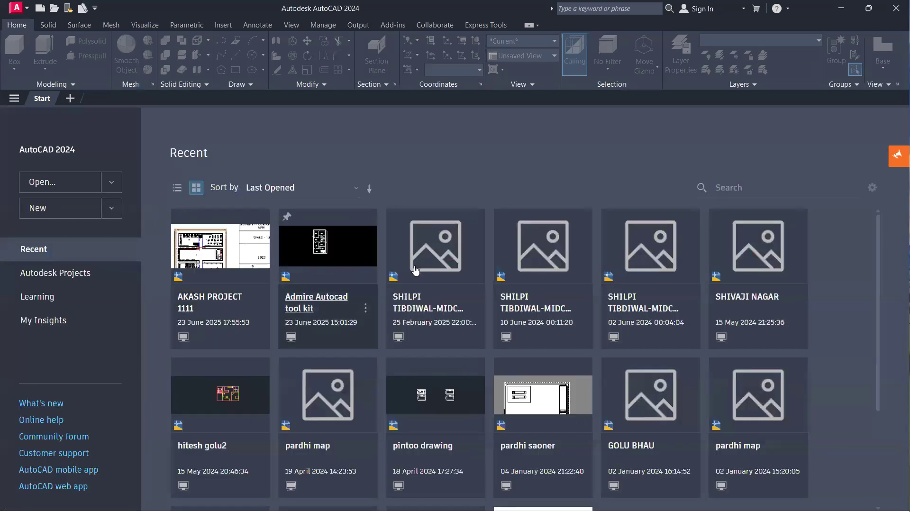
scroll(414, 270, down, 3)
scroll(436, 272, up, 3)
click(400, 340)
click(502, 293)
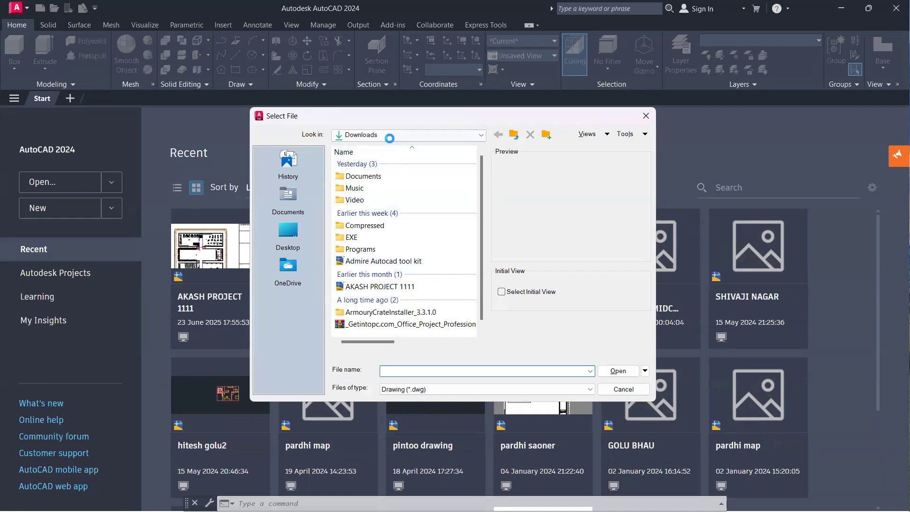
click(390, 138)
click(381, 247)
double_click(359, 165)
click(374, 209)
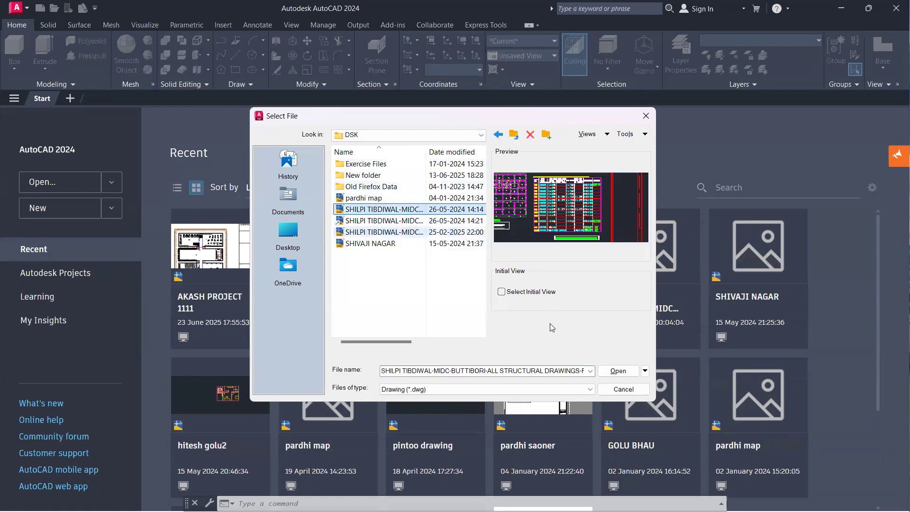
click(617, 370)
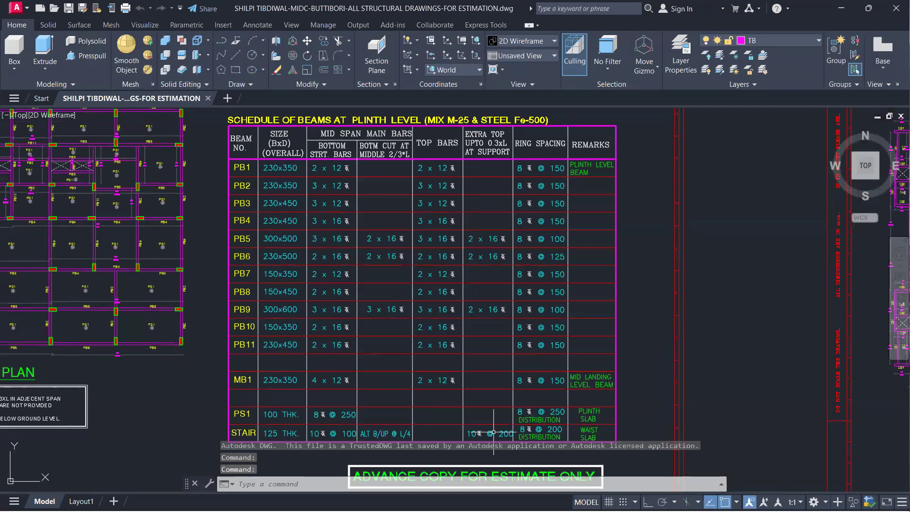
Switch the workspace to Drafting & Annotation and close the Activity Insights palette
scroll(497, 248, down, 2)
scroll(497, 247, down, 8)
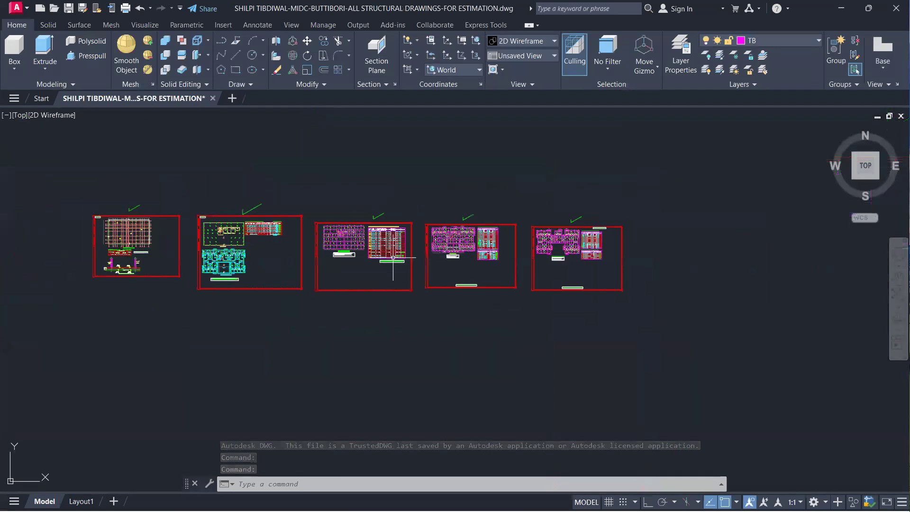
scroll(400, 237, up, 3)
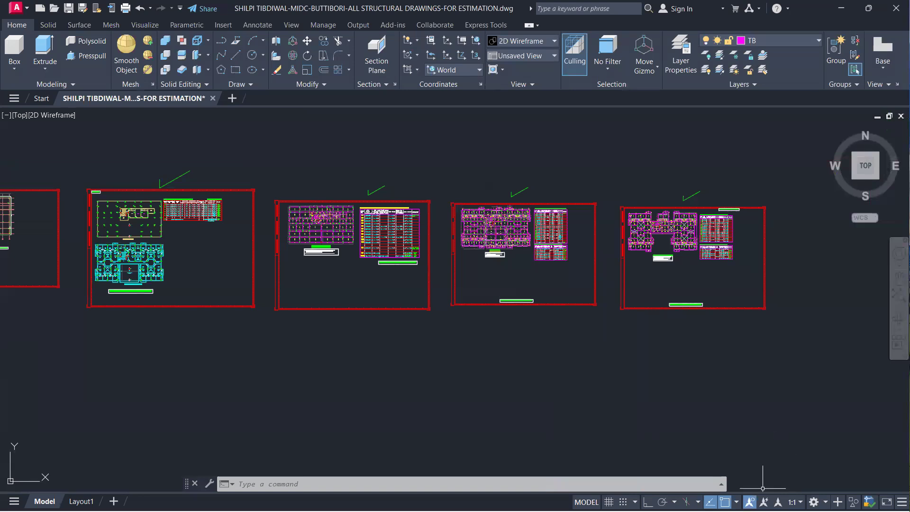
click(814, 502)
click(817, 383)
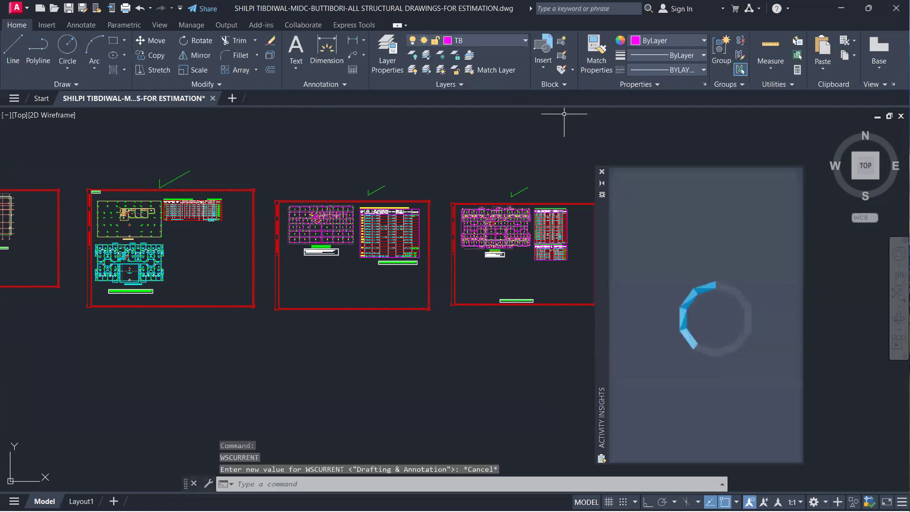
click(602, 172)
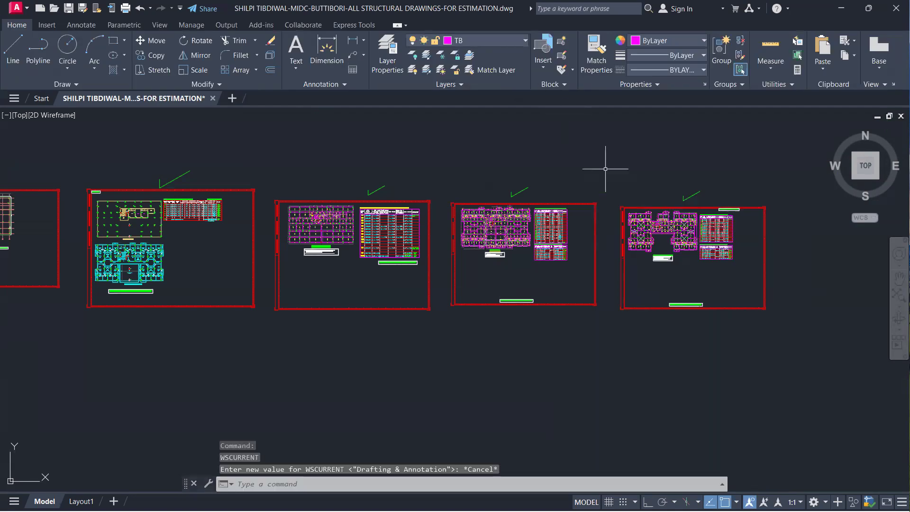
key(Escape)
key(Escape)
key(Escape)
Examine the foundation level plan in the DWG, checking the raft slab schedule, column positions and raft edge offset
middle_drag(295, 258, 675, 264)
scroll(462, 266, down, 2)
scroll(369, 238, up, 6)
scroll(478, 239, up, 4)
middle_drag(478, 240, 434, 313)
scroll(428, 307, down, 4)
mouse_move(407, 278)
middle_down()
mouse_move(390, 240)
mouse_move(388, 174)
middle_up()
scroll(403, 365, up, 2)
scroll(340, 303, up, 2)
scroll(411, 219, up, 2)
middle_drag(411, 219, 384, 315)
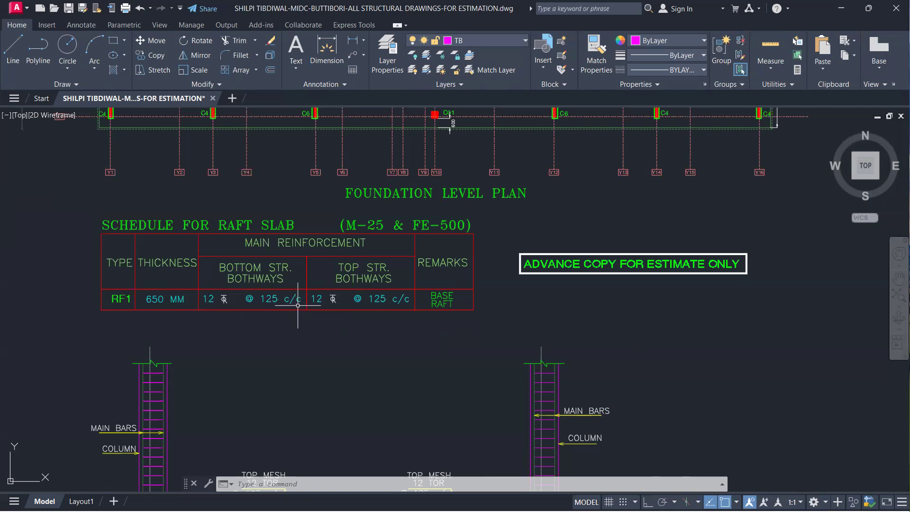
scroll(299, 305, up, 5)
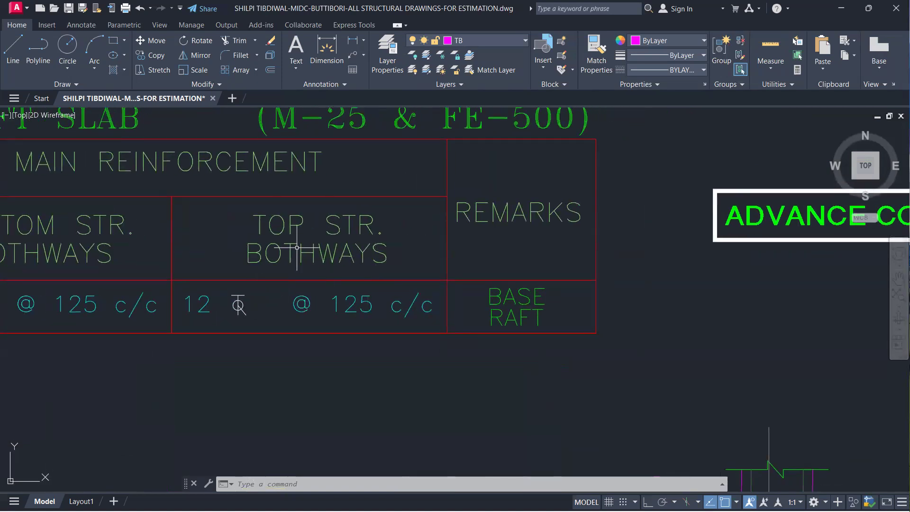
scroll(239, 305, down, 5)
scroll(271, 270, up, 2)
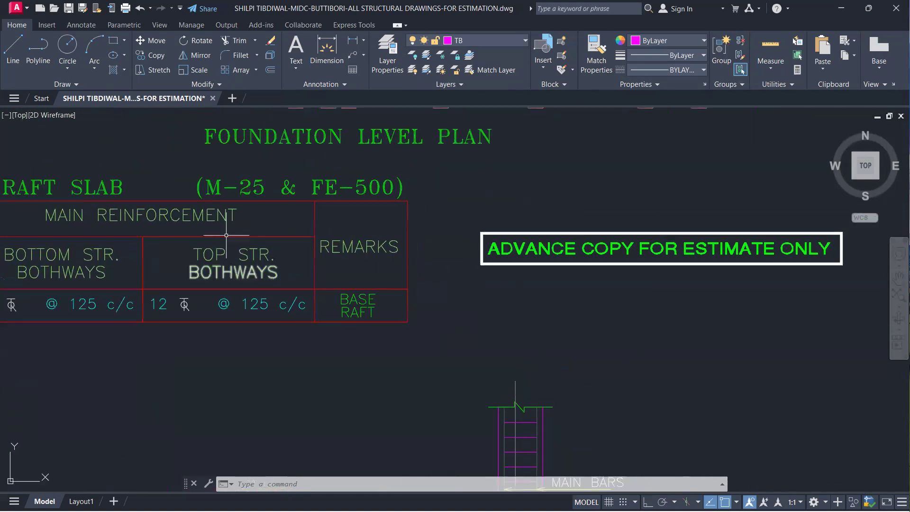
scroll(221, 241, down, 4)
scroll(199, 227, up, 6)
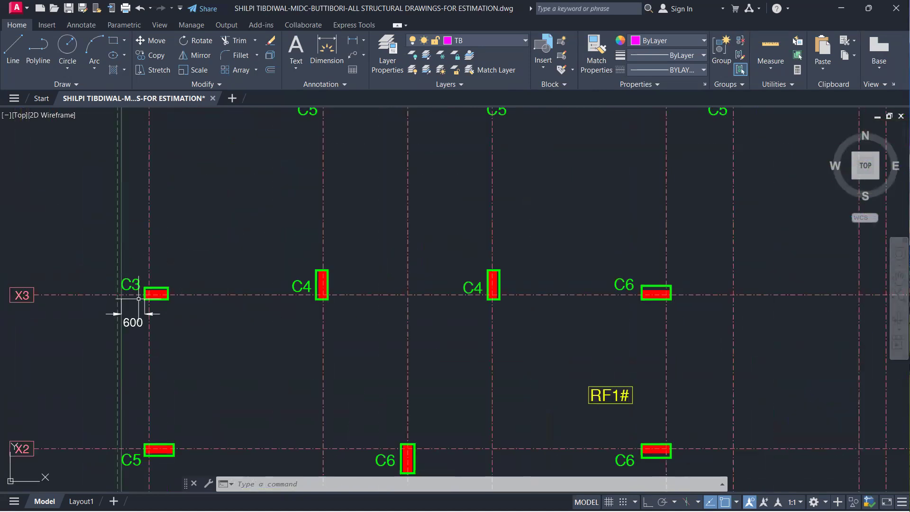
Examine the C3, C4 and C5 column positions along grid lines X3 and X4 in the foundation level plan
scroll(322, 299, up, 3)
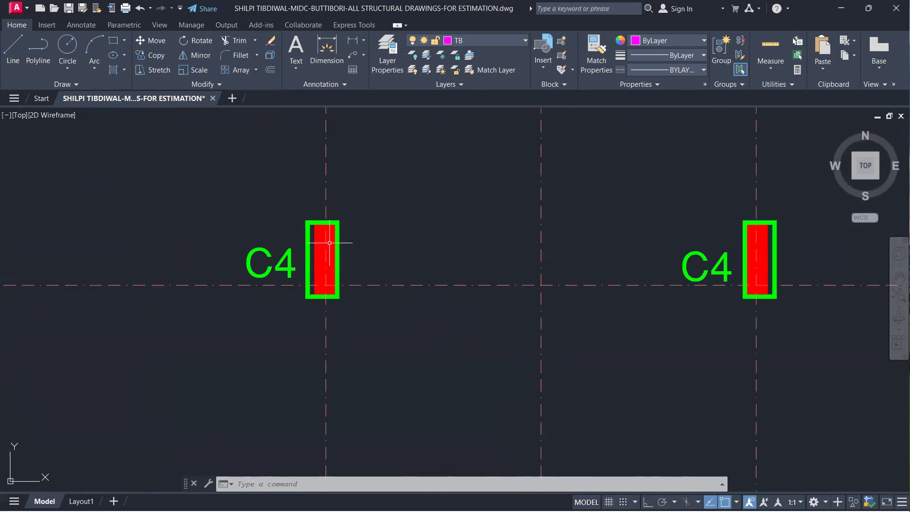
scroll(641, 288, down, 5)
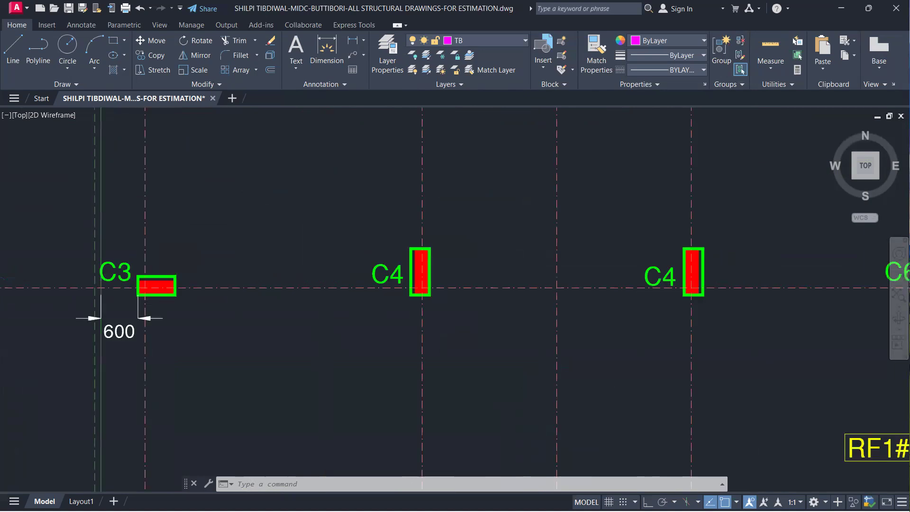
scroll(402, 190, up, 3)
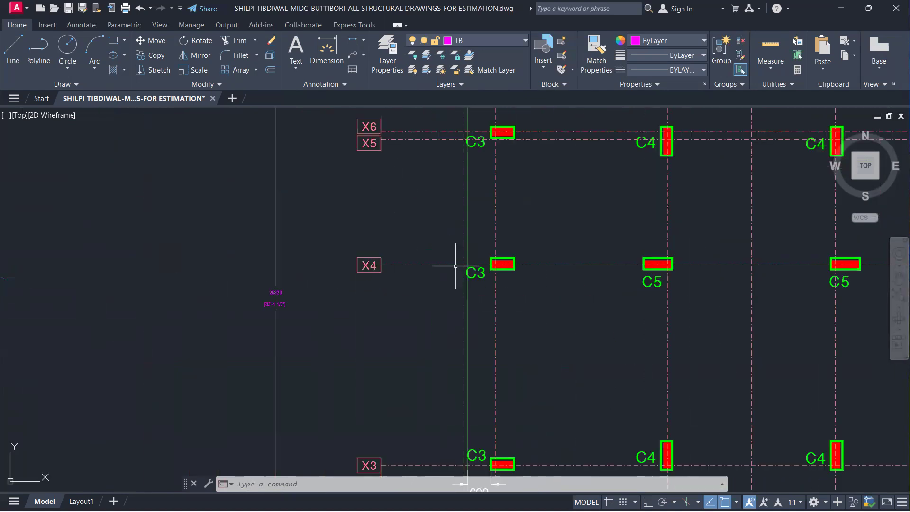
scroll(503, 264, up, 2)
scroll(531, 267, down, 4)
scroll(530, 267, up, 2)
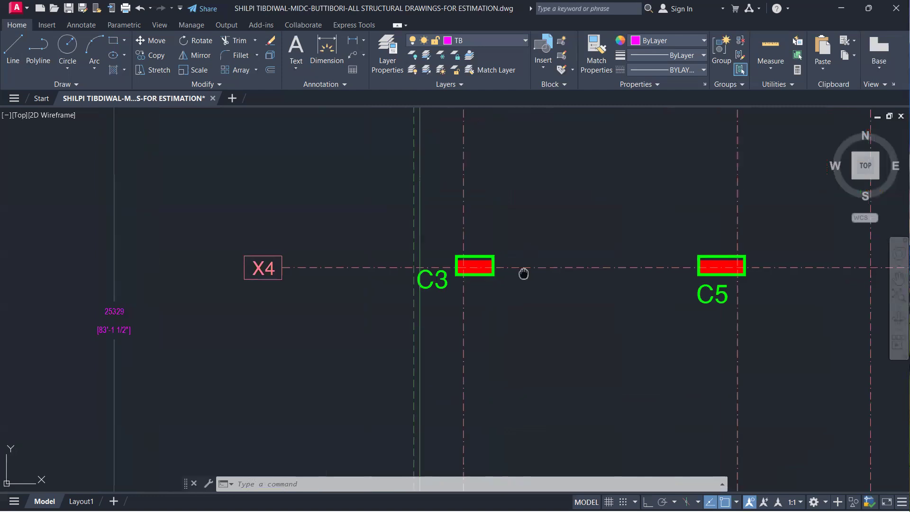
scroll(524, 271, down, 6)
middle_drag(528, 295, 522, 285)
scroll(522, 286, down, 5)
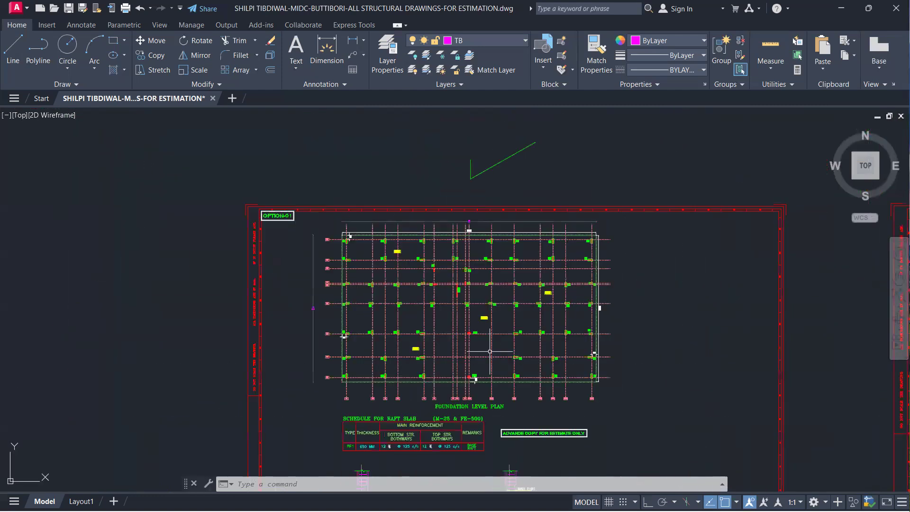
Inspect the raft foundation sectional details for slab thickness, top and bottom mesh, edge bars, column bars and PCC layer
scroll(485, 287, up, 2)
scroll(485, 287, up, 8)
mouse_move(471, 368)
middle_down()
mouse_move(375, 314)
mouse_move(387, 242)
middle_up()
scroll(387, 242, down, 4)
scroll(330, 306, up, 6)
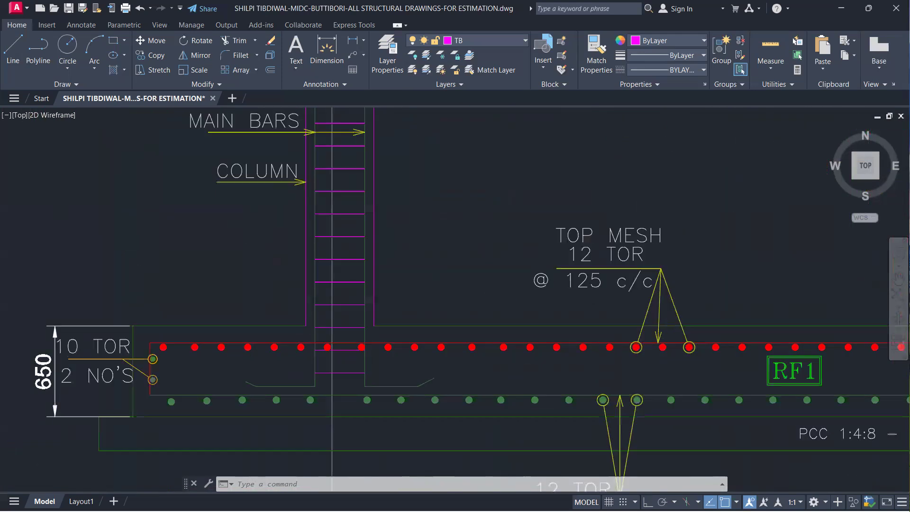
scroll(293, 280, down, 3)
scroll(246, 249, up, 1)
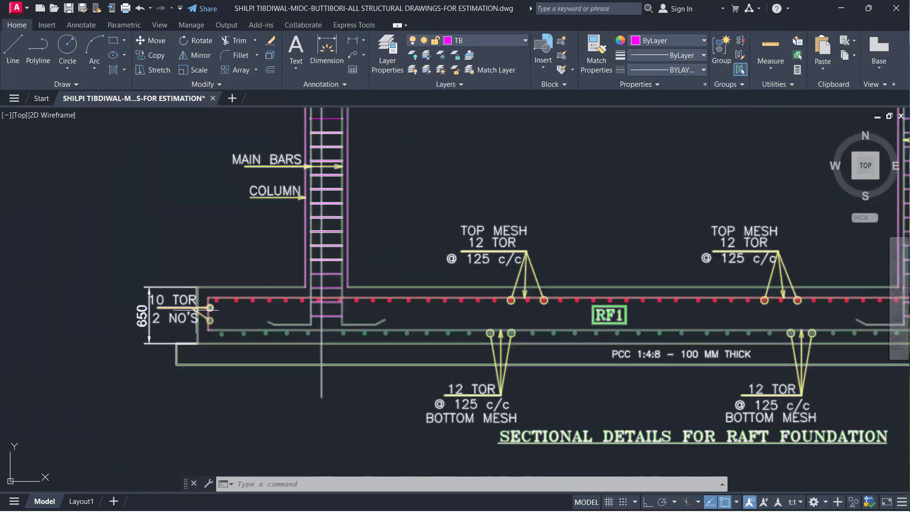
scroll(280, 332, down, 6)
Review the typical first to seventh floor plan and the column layout around the staircase and lifts in the ground floor plan
middle_drag(382, 332, 192, 336)
middle_drag(519, 317, 71, 248)
scroll(304, 345, up, 2)
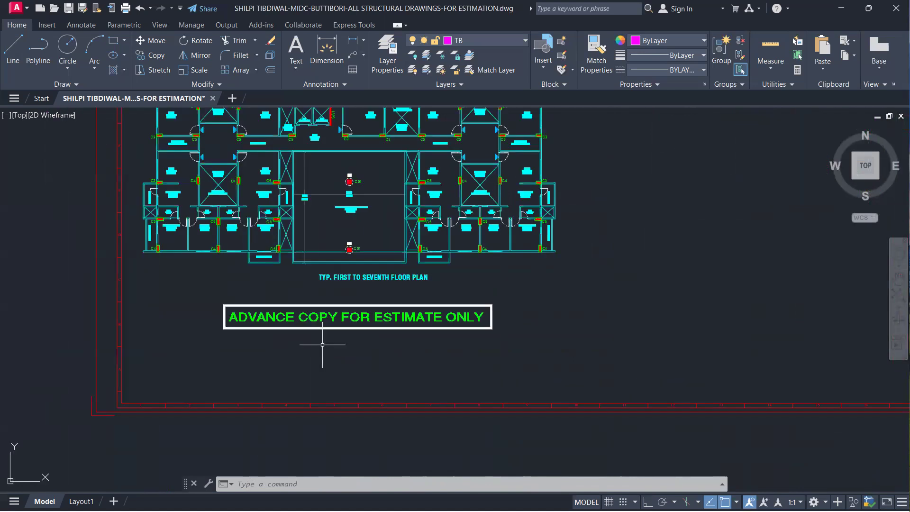
middle_drag(444, 243, 471, 418)
scroll(368, 277, up, 2)
middle_drag(366, 277, 394, 401)
middle_drag(358, 244, 380, 394)
middle_drag(413, 253, 394, 369)
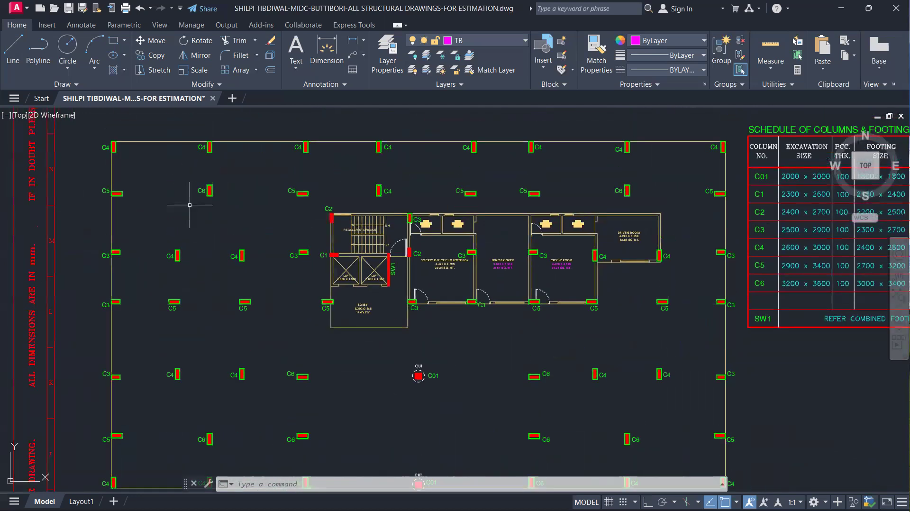
scroll(582, 251, up, 2)
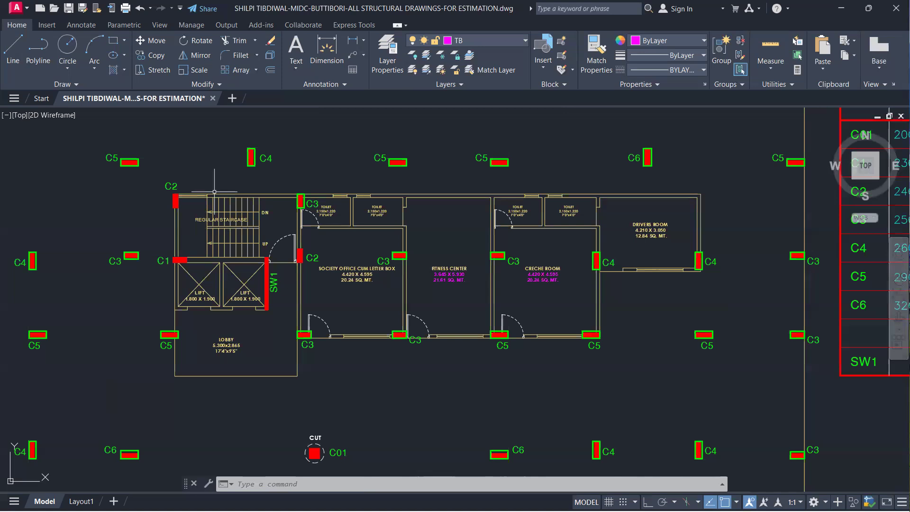
Read the column and footing schedule for column numbers, excavation sizes, PCC thickness, footing sizes and footing depths
scroll(363, 263, down, 4)
middle_drag(500, 276, 323, 239)
scroll(527, 169, up, 4)
mouse_move(509, 185)
middle_down()
mouse_move(448, 211)
mouse_move(372, 216)
middle_up()
scroll(379, 212, down, 2)
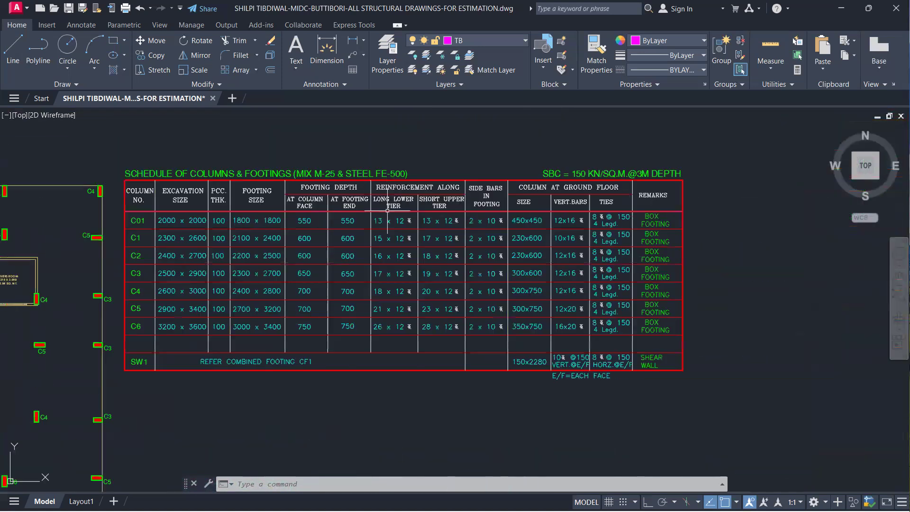
scroll(238, 211, up, 2)
middle_drag(235, 211, 276, 216)
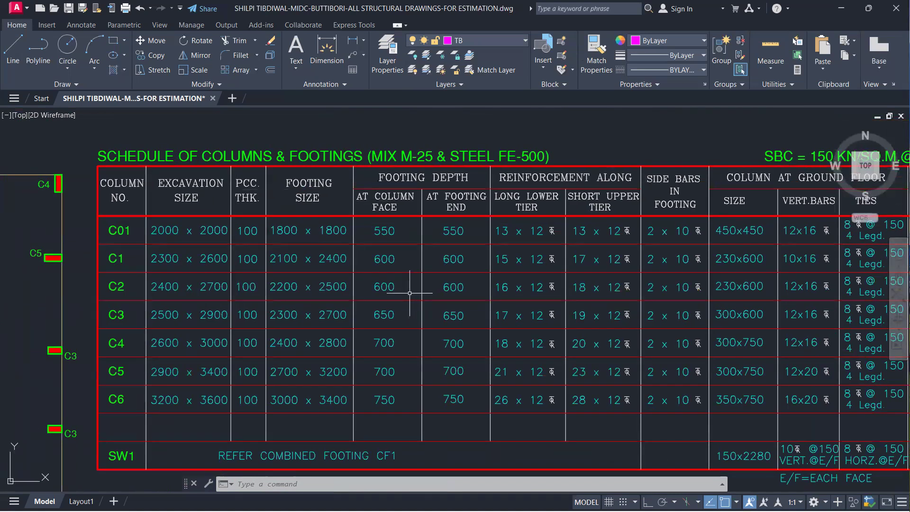
middle_drag(303, 285, 415, 238)
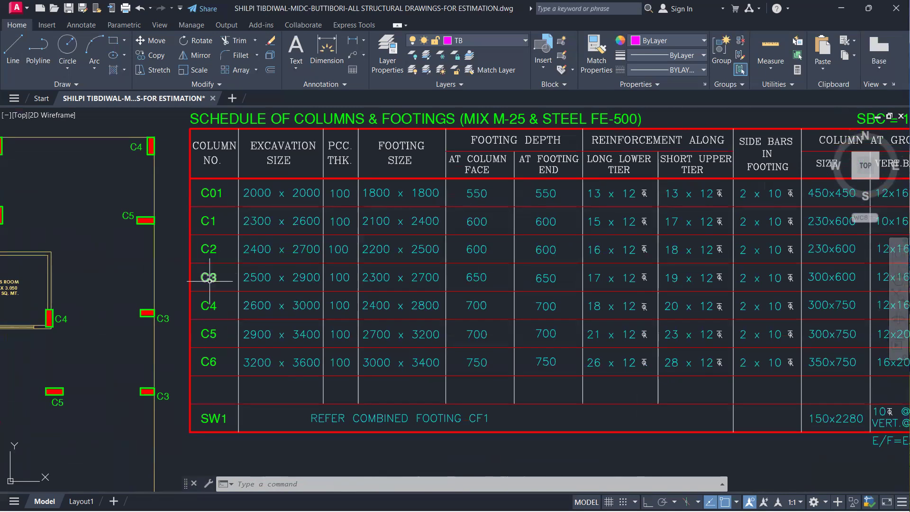
scroll(295, 376, up, 2)
scroll(304, 356, down, 2)
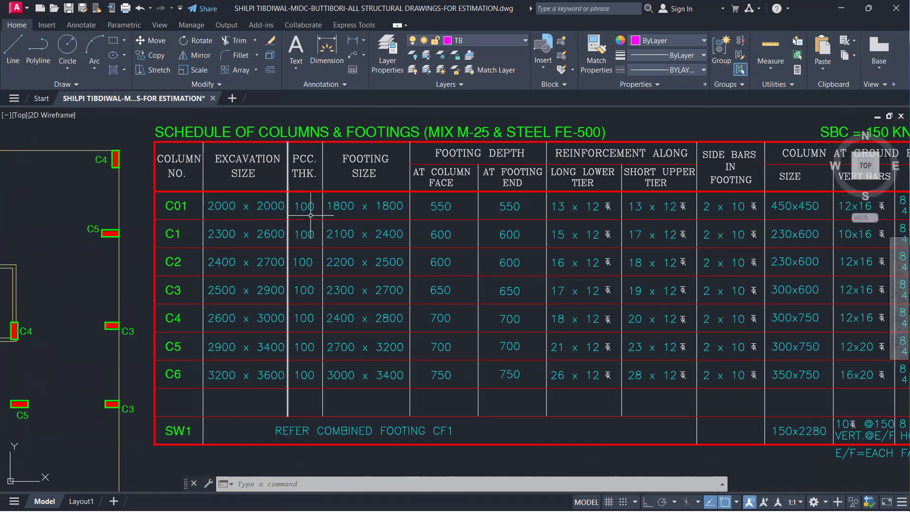
middle_drag(308, 232, 282, 234)
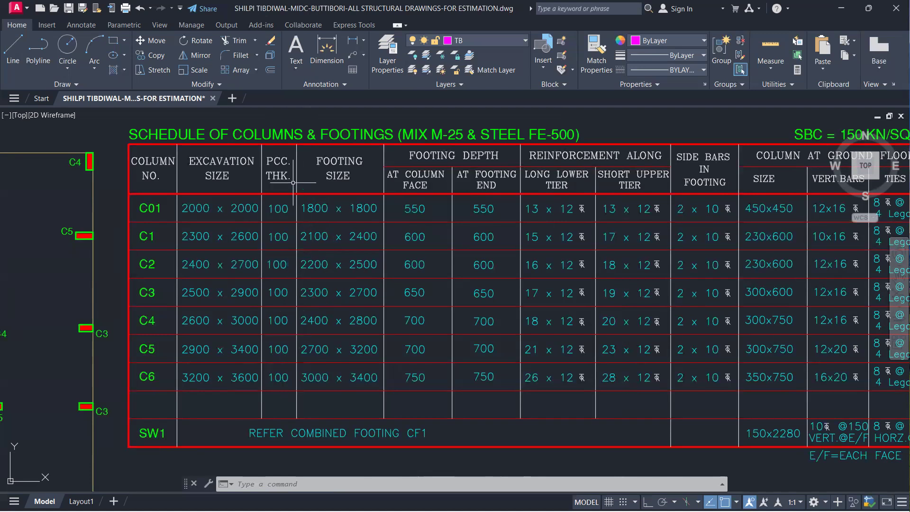
middle_drag(304, 327, 230, 317)
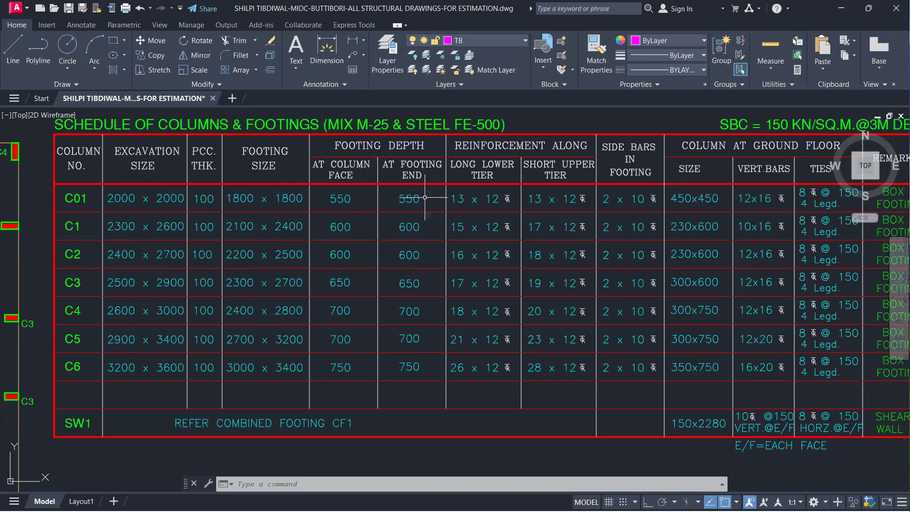
Check the footing reinforcement, side bars, ground floor column sizes, vertical bars, ties and remarks in the column and footing schedule
middle_drag(360, 220, 180, 223)
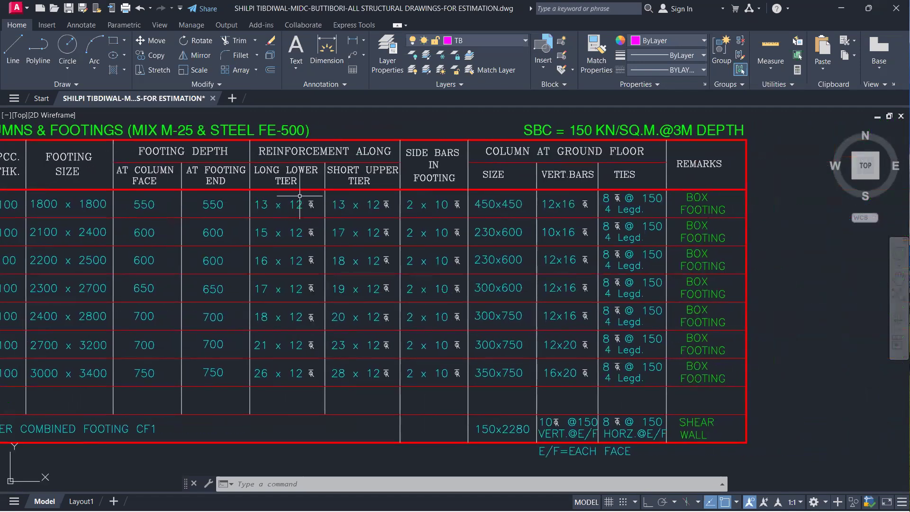
middle_drag(360, 223, 307, 235)
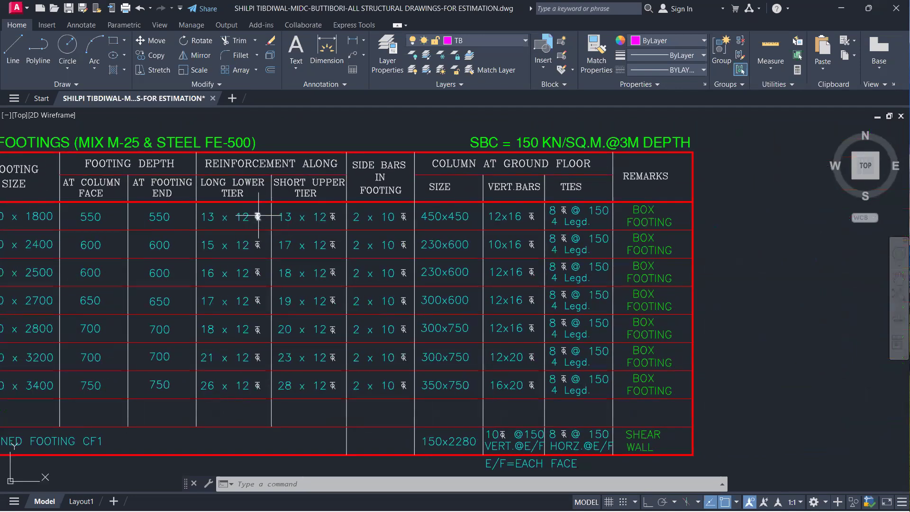
scroll(258, 217, up, 5)
scroll(251, 217, down, 5)
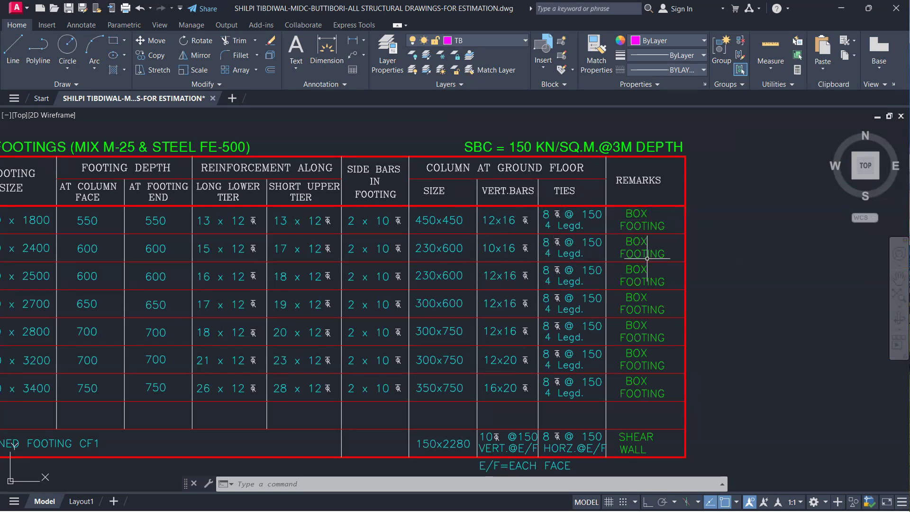
middle_drag(649, 378, 648, 378)
scroll(577, 227, down, 3)
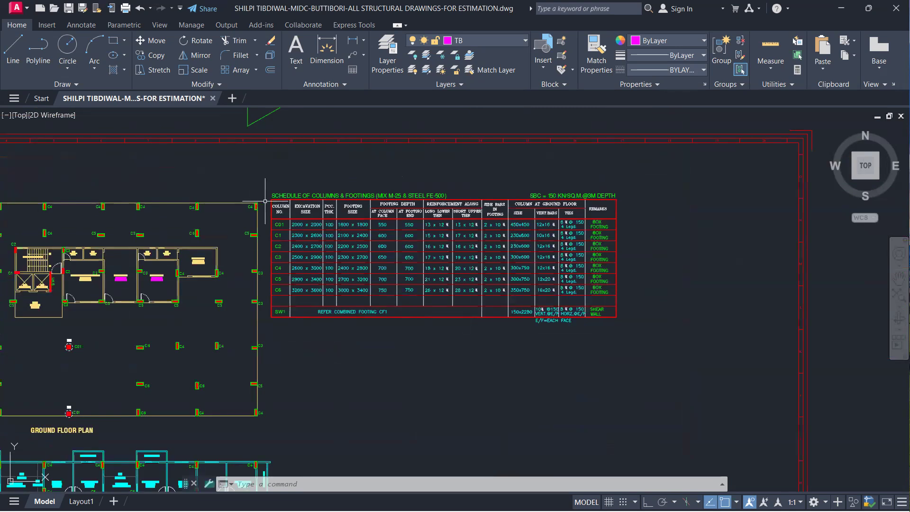
scroll(265, 201, up, 2)
scroll(367, 278, down, 6)
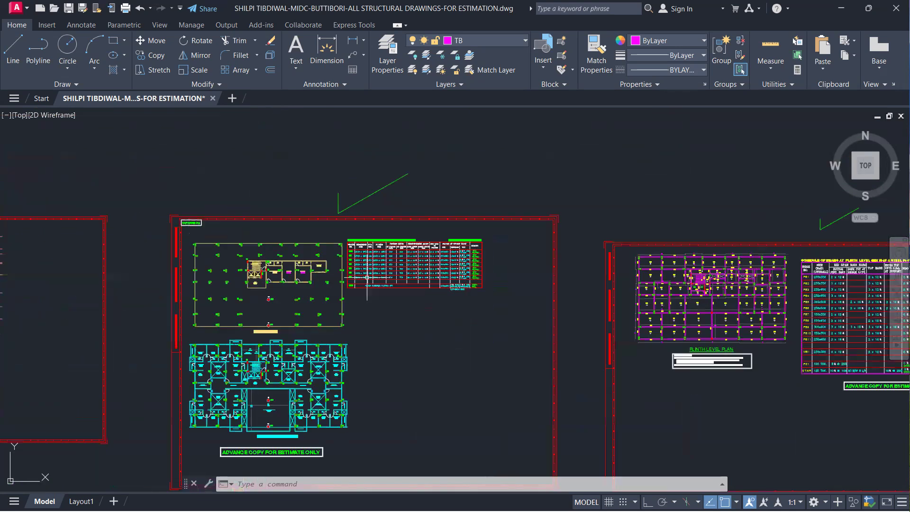
Compare the plinth level plan and its important notes with the column layout on the OPTION-02 sheet
scroll(377, 332, up, 2)
middle_drag(391, 318, 417, 223)
scroll(404, 218, down, 4)
middle_drag(356, 255, 181, 287)
scroll(510, 261, up, 5)
scroll(410, 275, up, 2)
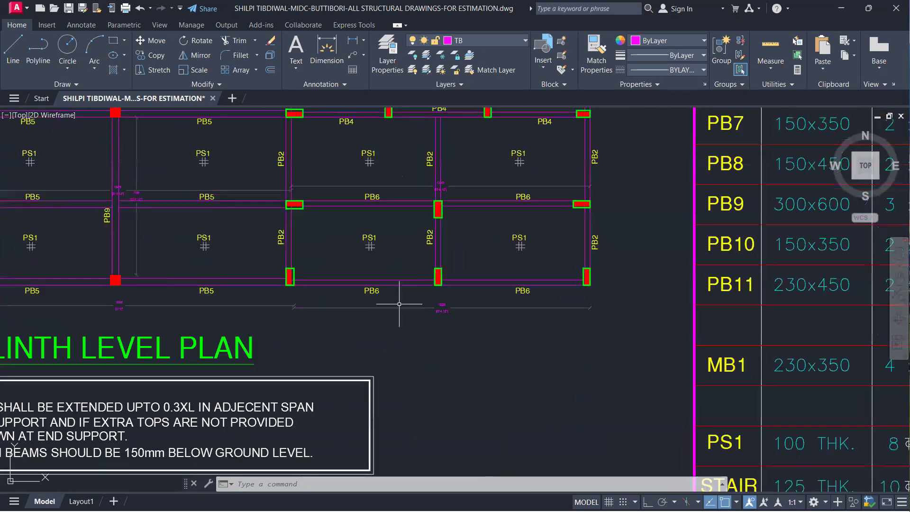
scroll(479, 329, down, 5)
middle_drag(397, 335, 408, 337)
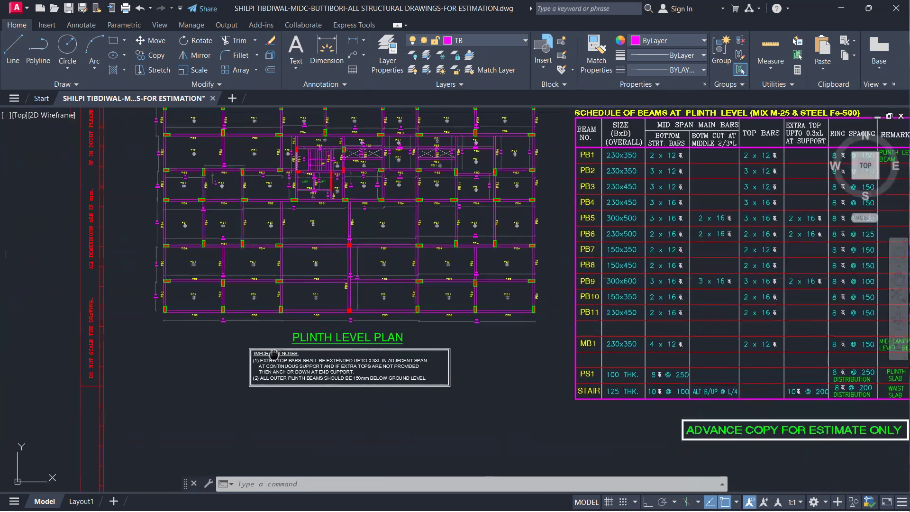
scroll(399, 324, down, 6)
middle_drag(277, 327, 400, 329)
scroll(283, 296, up, 2)
scroll(283, 295, up, 4)
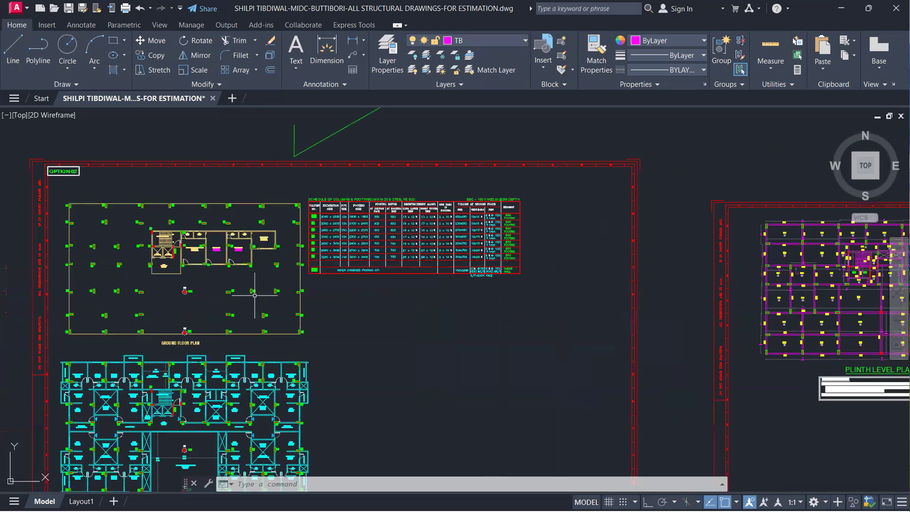
Examine the plinth level plan's PB beam labels, PS1 slab panels, lift area and column locations
scroll(232, 320, down, 6)
middle_drag(250, 314, 193, 287)
scroll(392, 293, up, 5)
scroll(343, 257, up, 3)
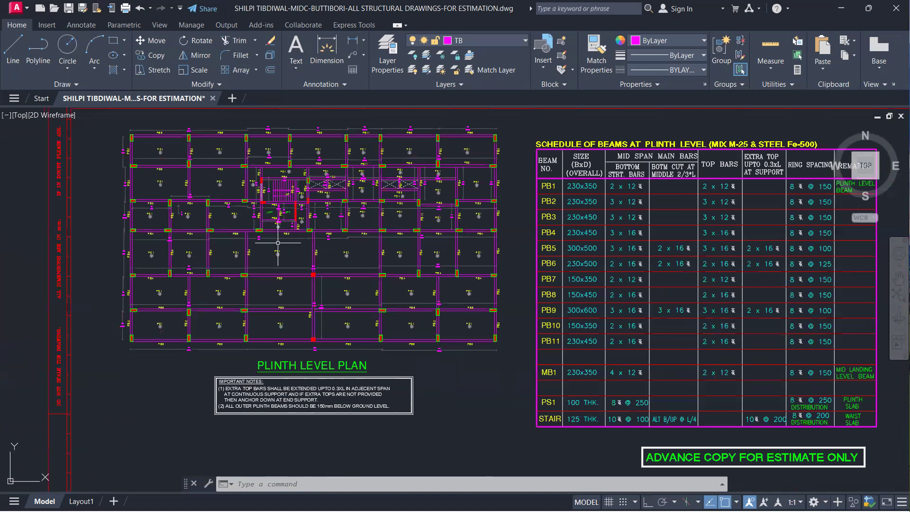
scroll(214, 244, up, 3)
scroll(122, 240, up, 3)
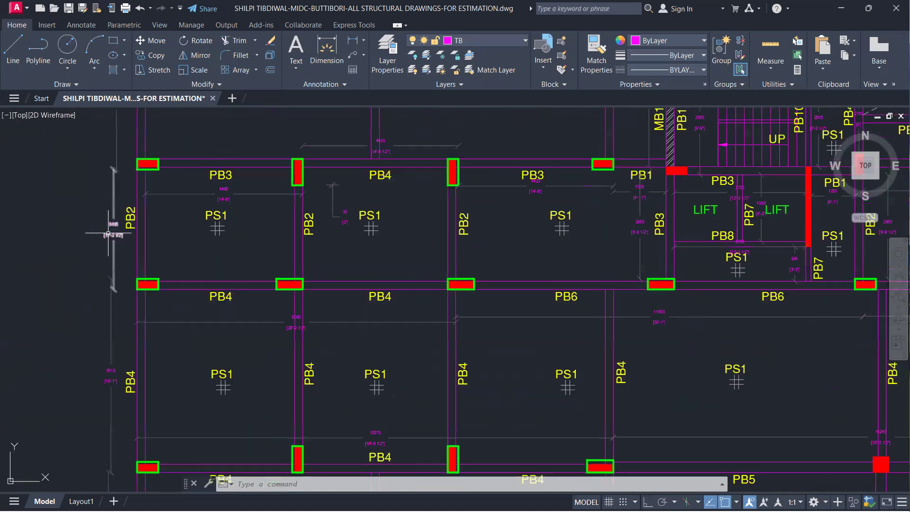
scroll(129, 226, down, 6)
scroll(185, 296, up, 4)
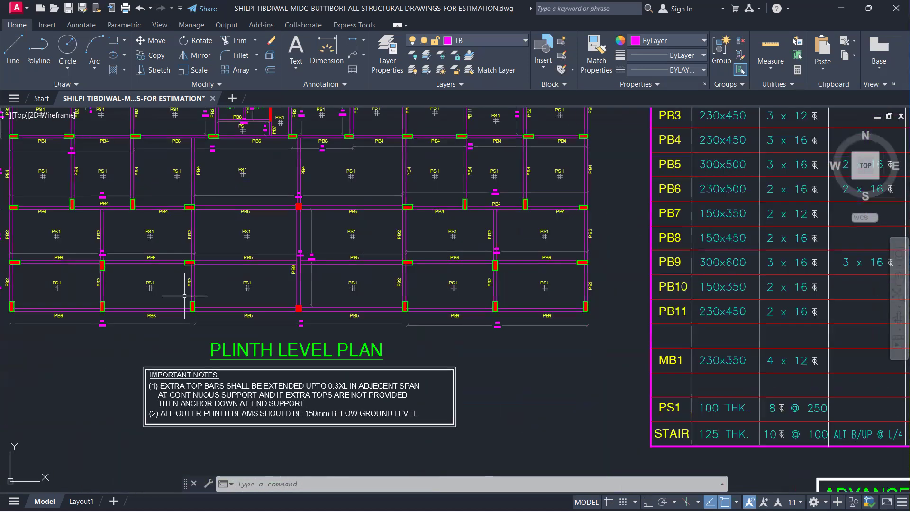
scroll(165, 300, up, 4)
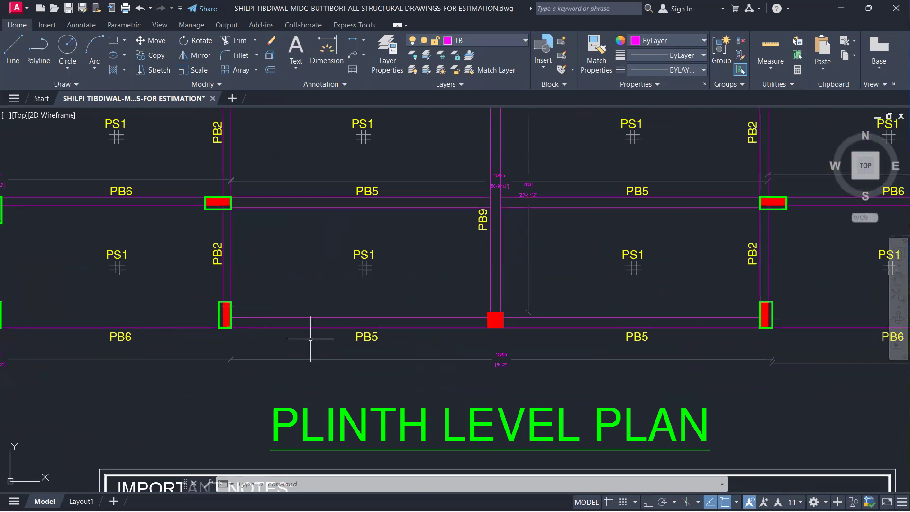
scroll(484, 287, down, 10)
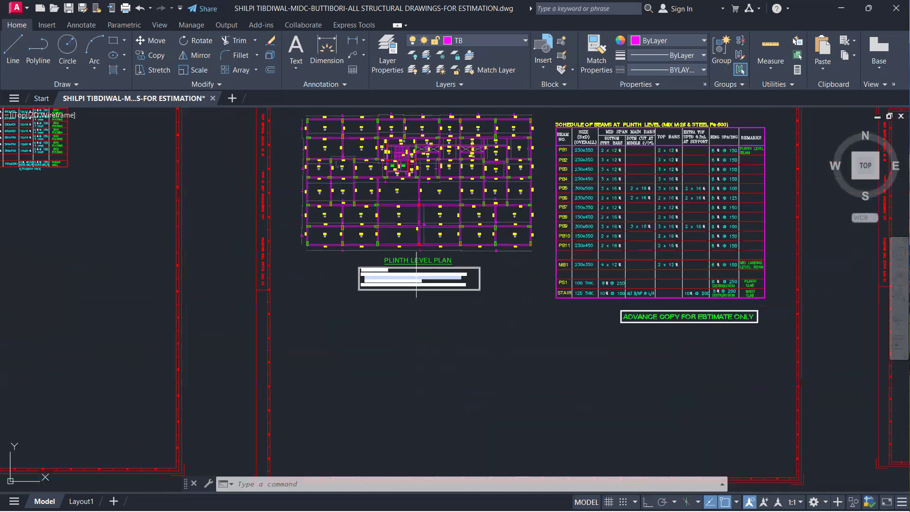
Read the plinth level beam schedule for PB1 to PB11, MB1, PS1 and stair, checking sizes, main bars, top bars and ring spacing
scroll(404, 285, up, 4)
middle_drag(573, 256, 197, 323)
scroll(199, 323, down, 8)
scroll(271, 263, up, 3)
scroll(252, 242, up, 5)
middle_drag(270, 286, 231, 158)
scroll(232, 157, down, 4)
scroll(264, 193, up, 2)
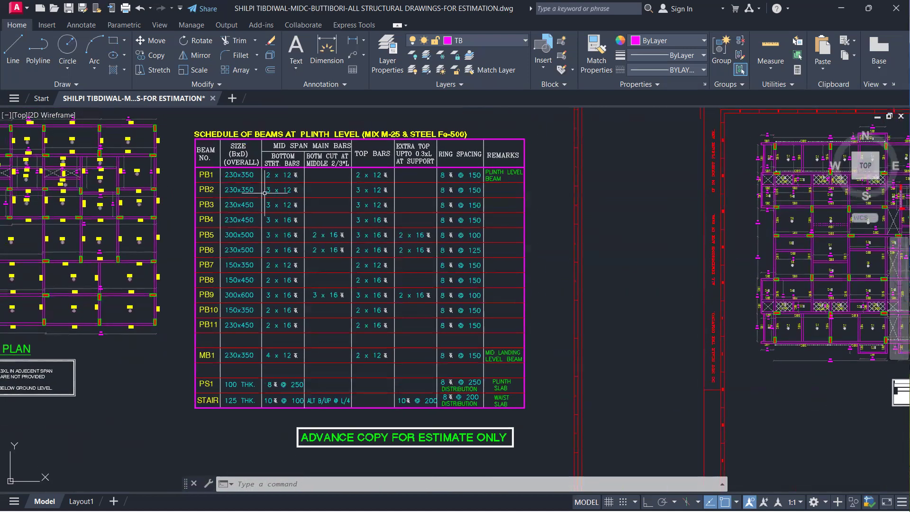
mouse_move(226, 171)
scroll(201, 176, up, 2)
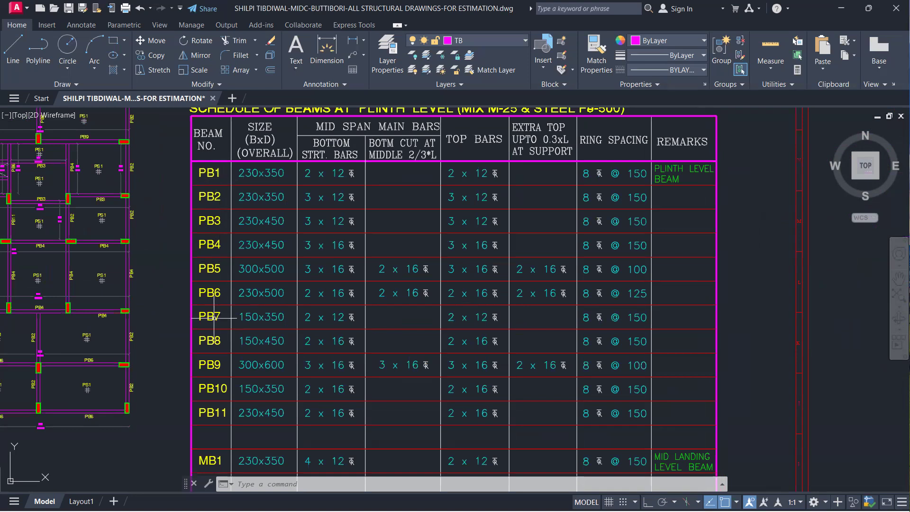
middle_drag(228, 444, 256, 359)
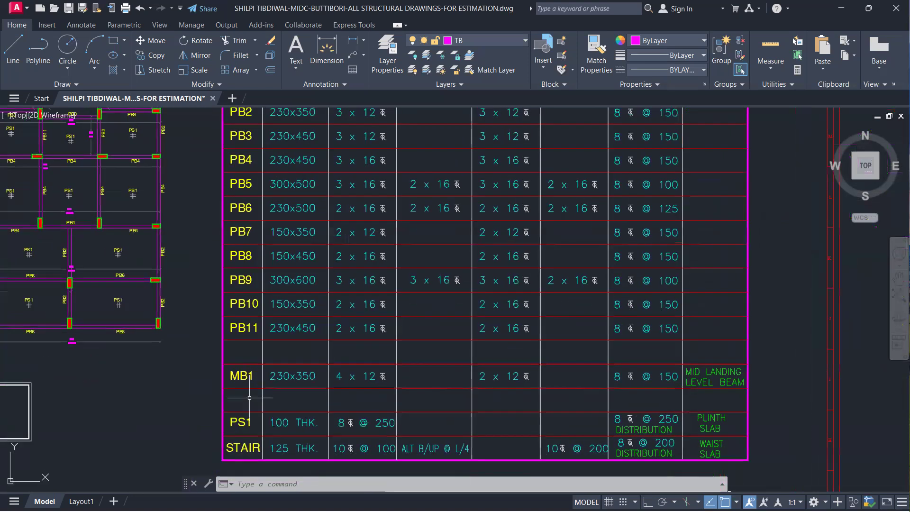
scroll(296, 376, down, 5)
scroll(296, 376, up, 5)
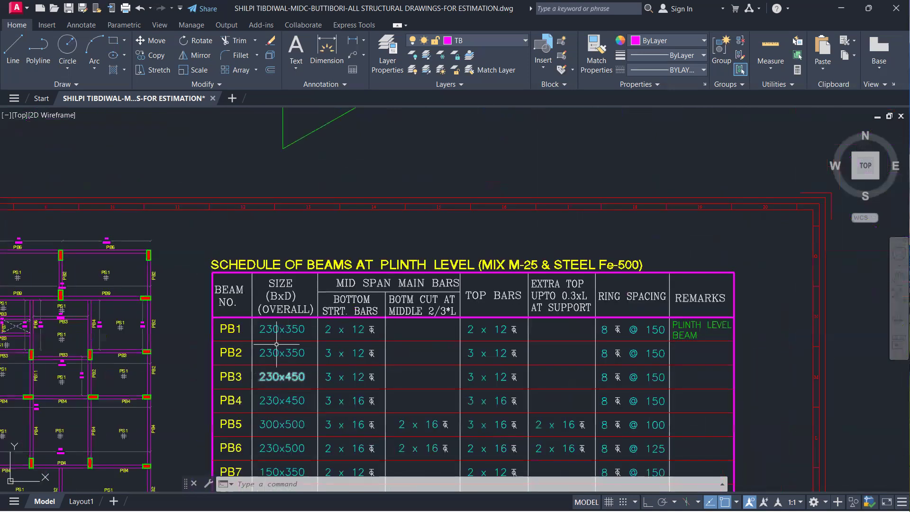
scroll(307, 347, up, 2)
mouse_move(335, 345)
middle_down()
mouse_move(305, 299)
mouse_move(303, 250)
mouse_move(227, 234)
middle_up()
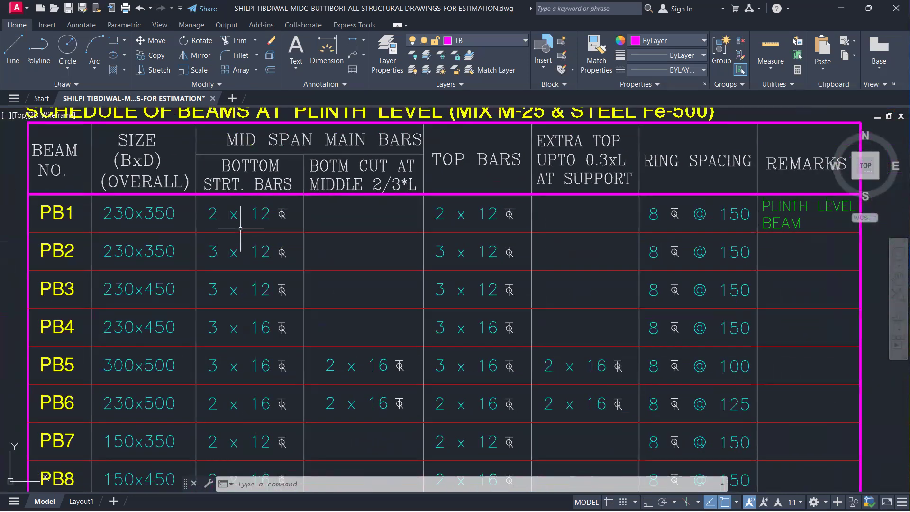
mouse_move(356, 346)
middle_down()
mouse_move(271, 327)
mouse_move(121, 356)
middle_up()
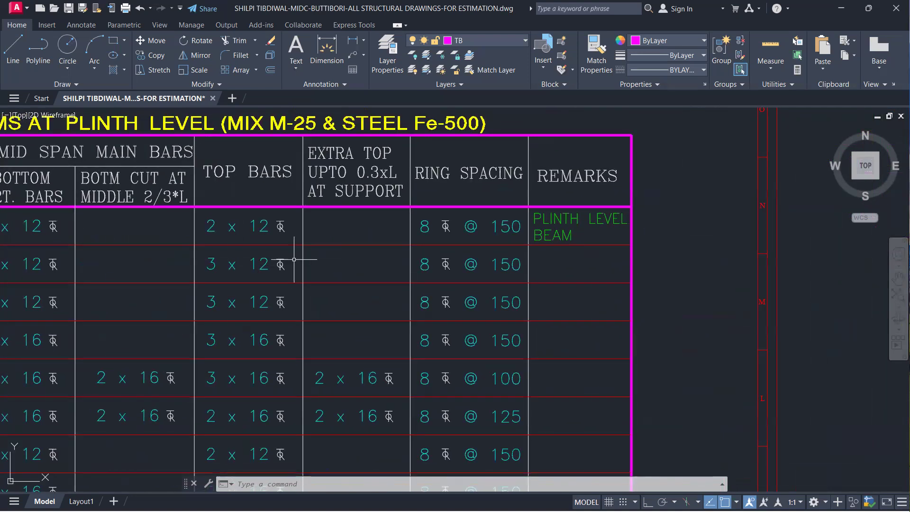
Check the ring spacing and remarks in the plinth level beam schedule, including the MB1, PS1 and stair rows
mouse_move(308, 284)
middle_down()
mouse_move(290, 302)
mouse_move(220, 300)
middle_up()
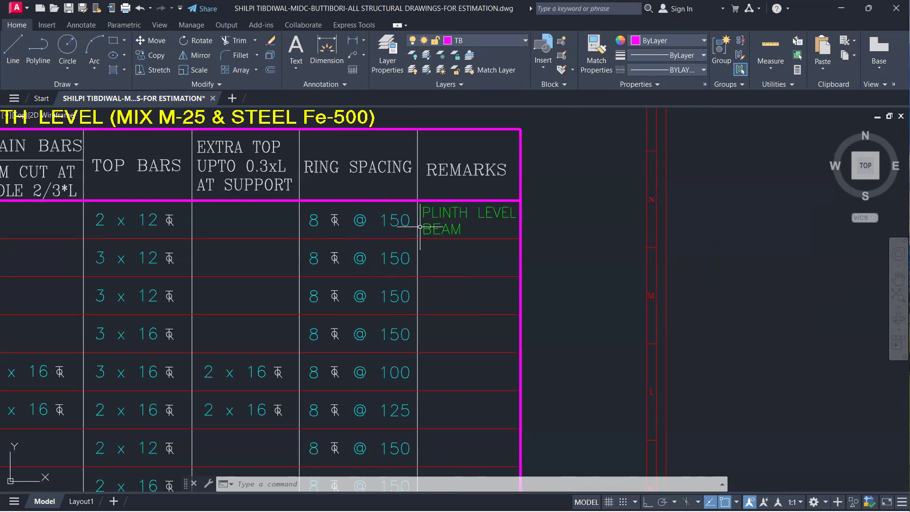
scroll(479, 227, down, 6)
scroll(406, 289, up, 2)
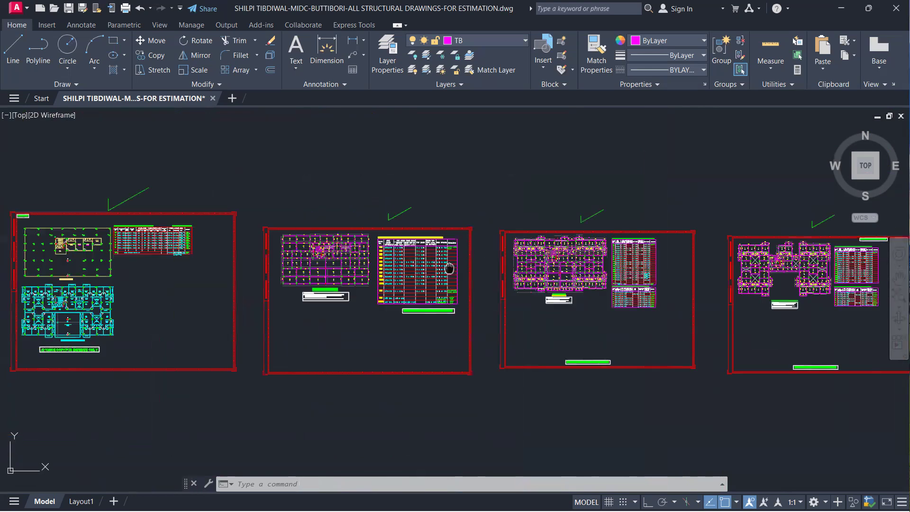
scroll(407, 290, up, 6)
middle_drag(504, 314, 388, 338)
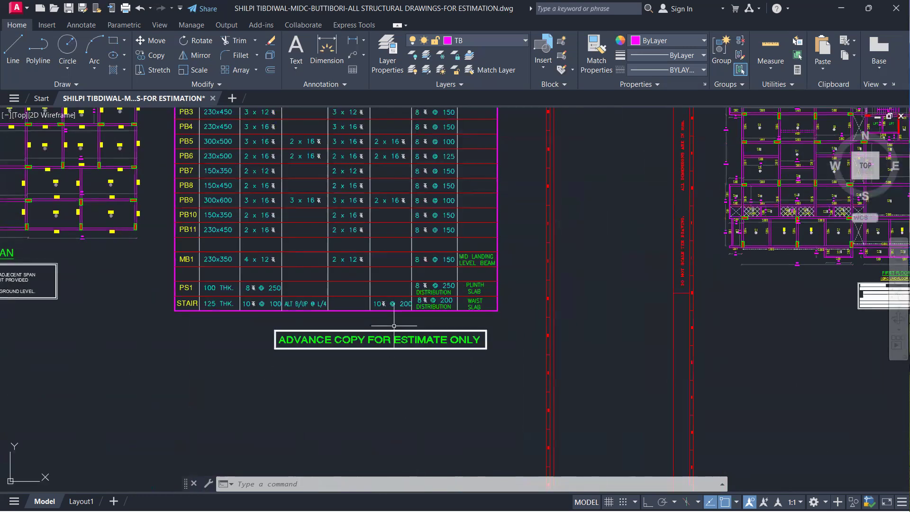
Examine the first floor level plan's SB beam labels, slab panels, lift area and columns marked CUT
middle_drag(469, 325, 144, 388)
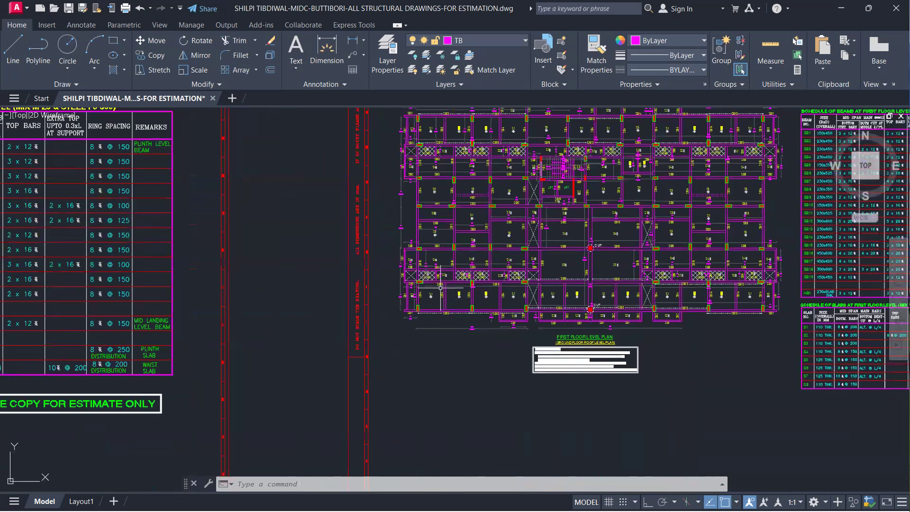
scroll(470, 266, up, 2)
mouse_move(470, 263)
middle_down()
mouse_move(355, 296)
mouse_move(292, 287)
middle_up()
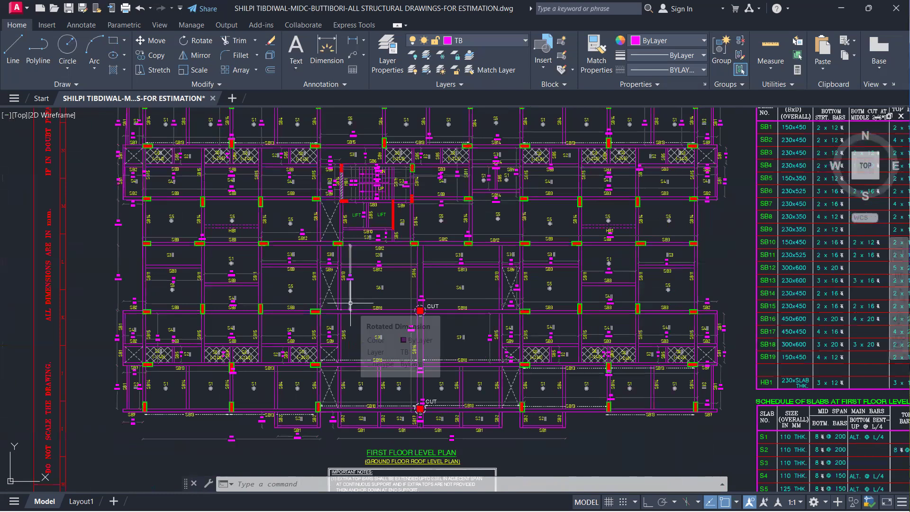
scroll(350, 302, down, 2)
scroll(386, 298, up, 2)
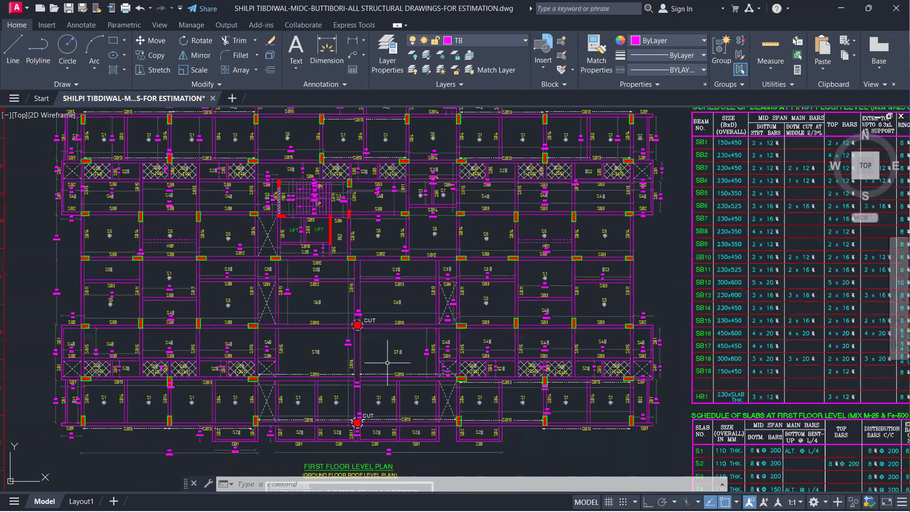
Read the important notes below the first floor level plan and relate them to the beam and slab layout
middle_drag(404, 421, 419, 297)
scroll(356, 348, up, 2)
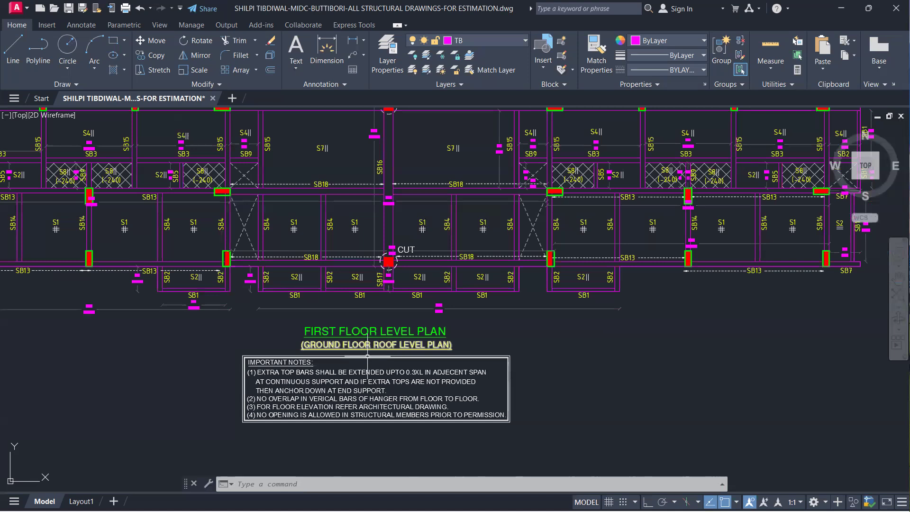
scroll(376, 334, down, 2)
middle_drag(311, 316, 353, 370)
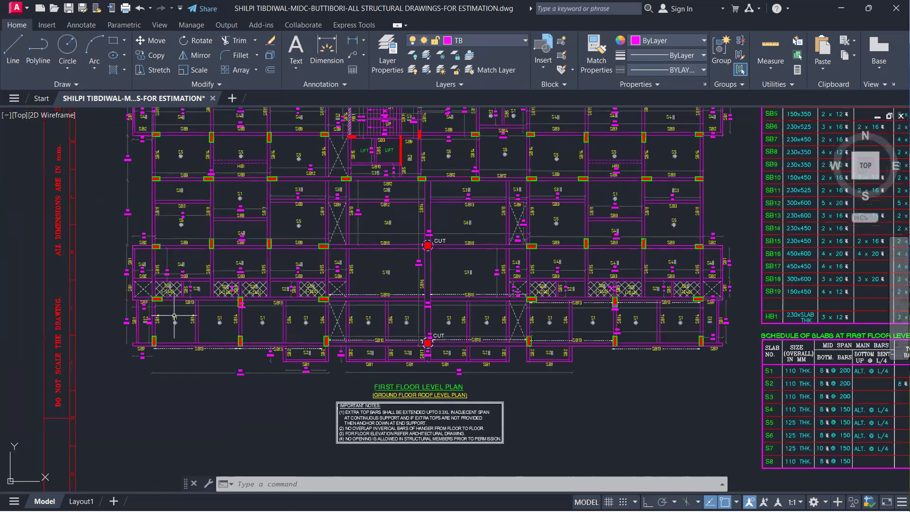
scroll(174, 317, up, 2)
scroll(156, 327, down, 4)
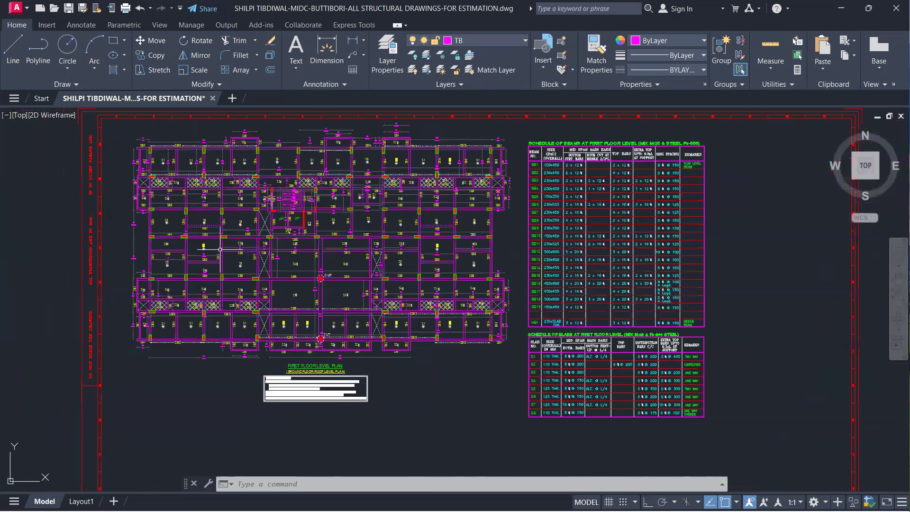
Recheck the first floor plan's columns, beams and slab panels together with its title as the ground floor roof level plan
scroll(221, 217, up, 2)
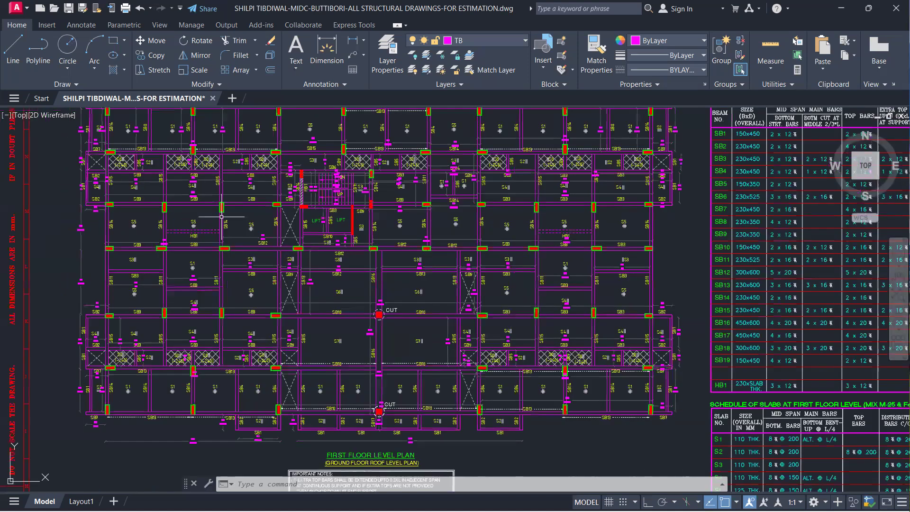
scroll(221, 216, up, 2)
scroll(266, 294, down, 8)
scroll(276, 309, up, 4)
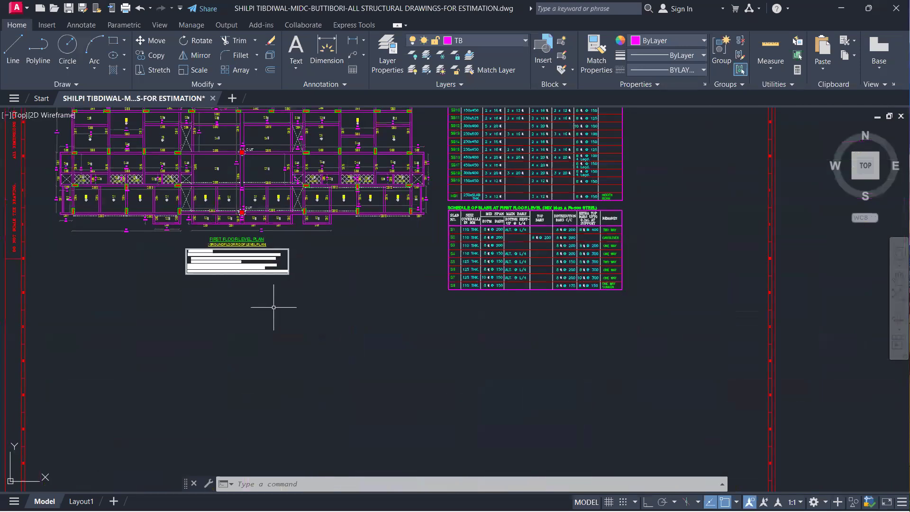
scroll(241, 244, up, 4)
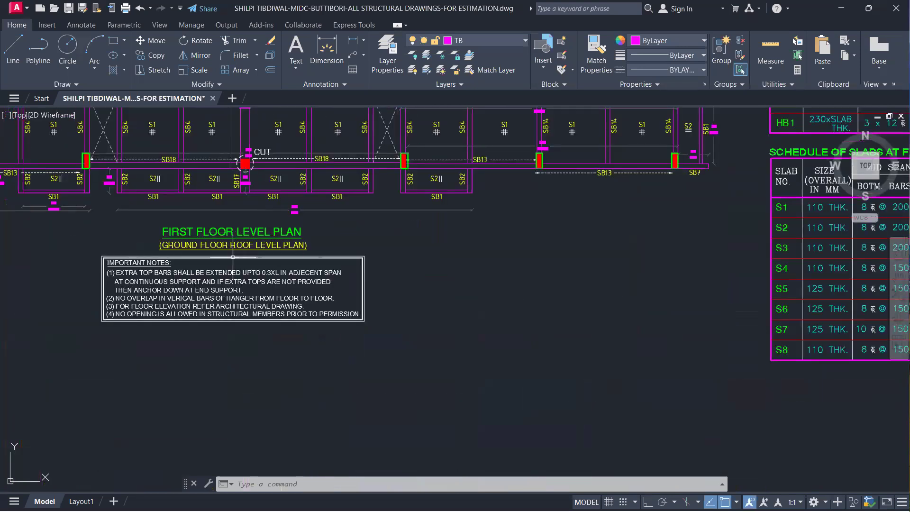
scroll(318, 256, down, 4)
Read the first floor beam schedule from SB1 onward, checking beam sizes, bottom bars and the concrete and steel grades
middle_drag(371, 264, 208, 370)
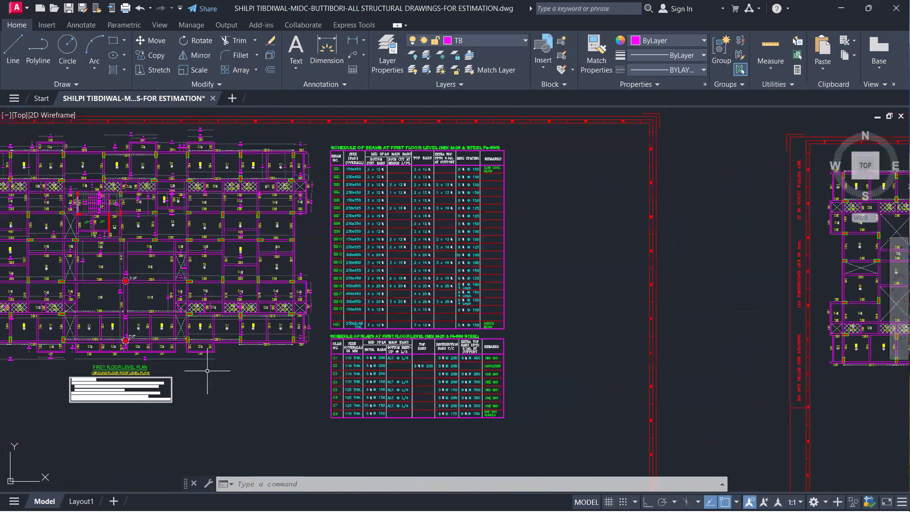
scroll(429, 201, up, 4)
mouse_move(430, 200)
middle_down()
mouse_move(407, 240)
mouse_move(402, 272)
middle_up()
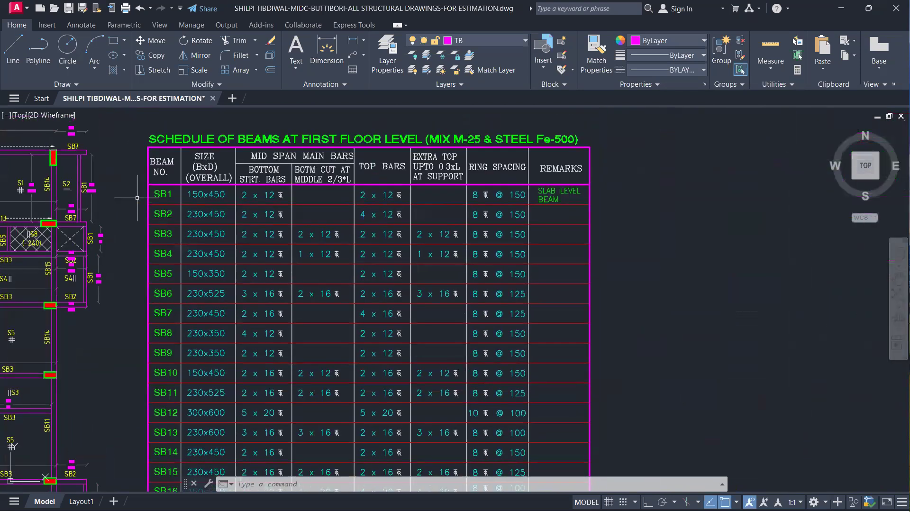
scroll(166, 200, up, 2)
middle_drag(166, 200, 213, 216)
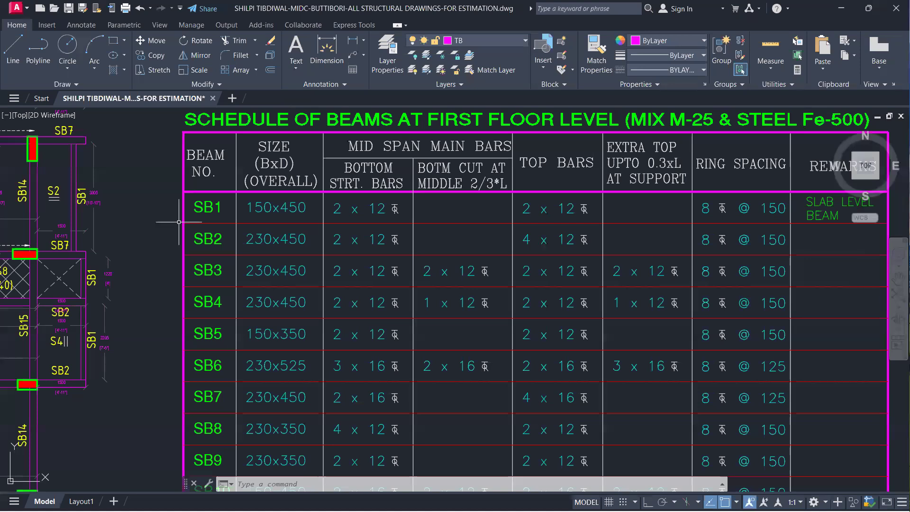
scroll(206, 214, up, 2)
middle_drag(206, 213, 286, 213)
scroll(285, 214, down, 6)
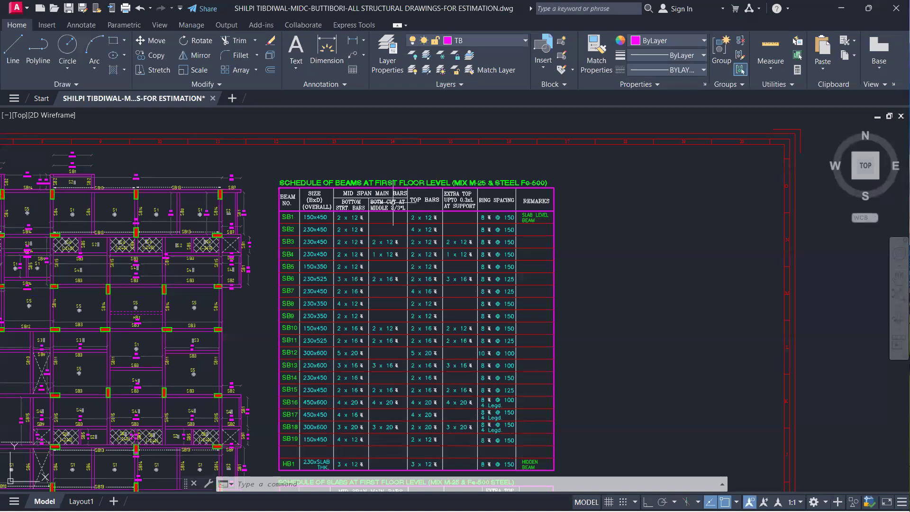
Check the middle cut bars, top bars and extra support bars for the SB beams in the first floor beam schedule
scroll(301, 213, up, 2)
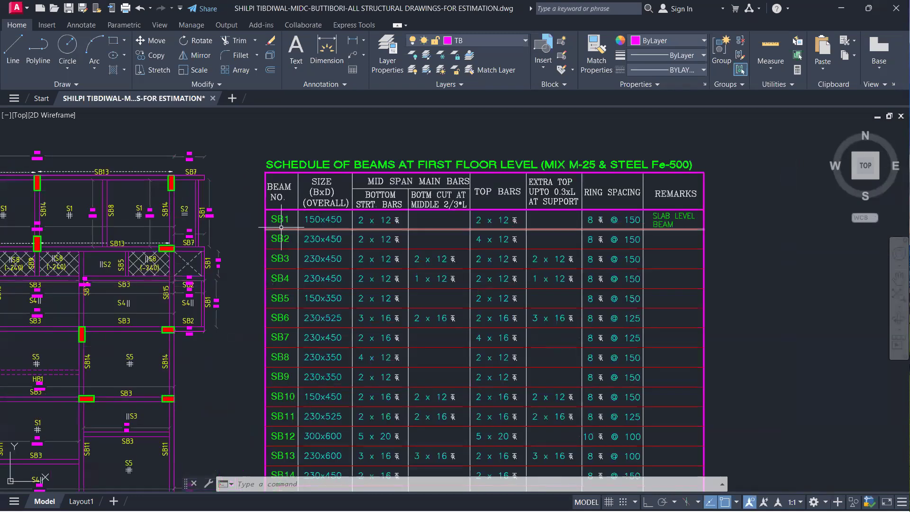
scroll(310, 219, down, 5)
scroll(310, 218, up, 3)
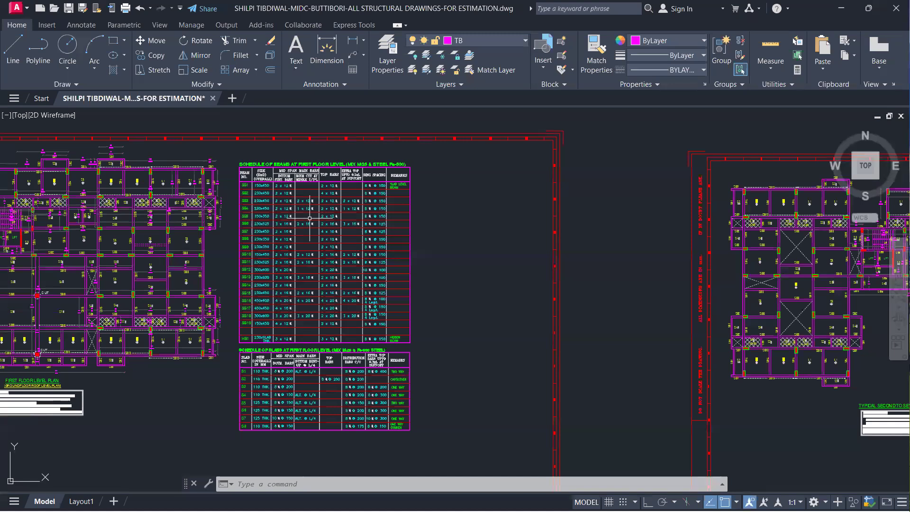
scroll(310, 219, up, 2)
scroll(255, 162, up, 2)
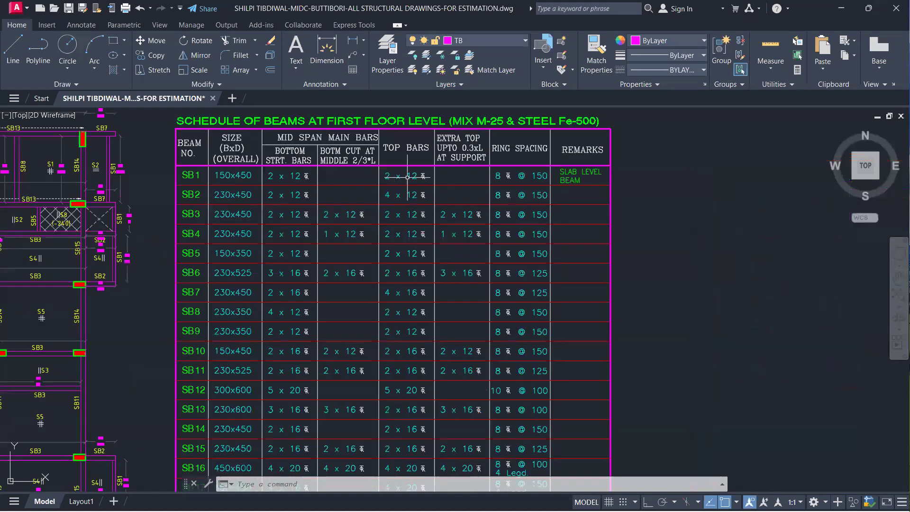
scroll(366, 179, down, 5)
View the first floor slab schedule, and return to the beam schedule to check the SB beams' ring spacing
scroll(346, 300, up, 4)
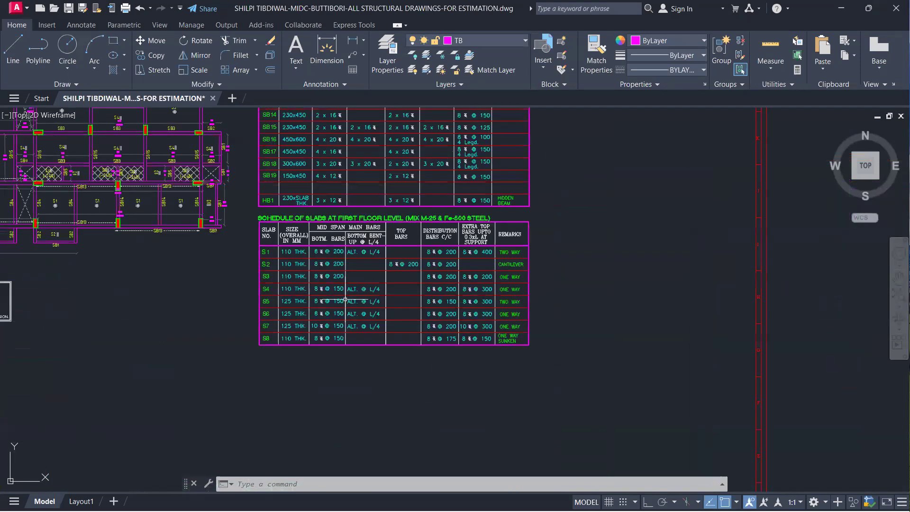
scroll(311, 230, up, 2)
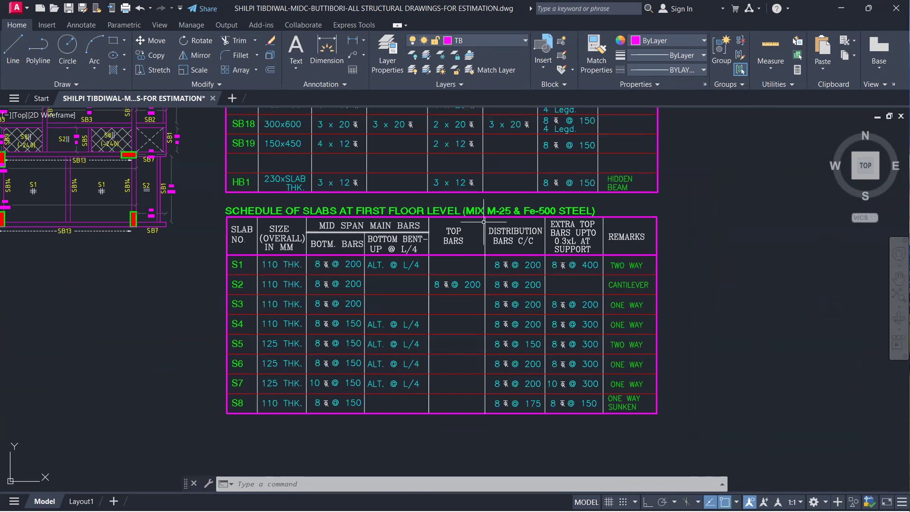
middle_drag(309, 258, 296, 428)
middle_drag(290, 283, 282, 357)
middle_drag(271, 247, 276, 359)
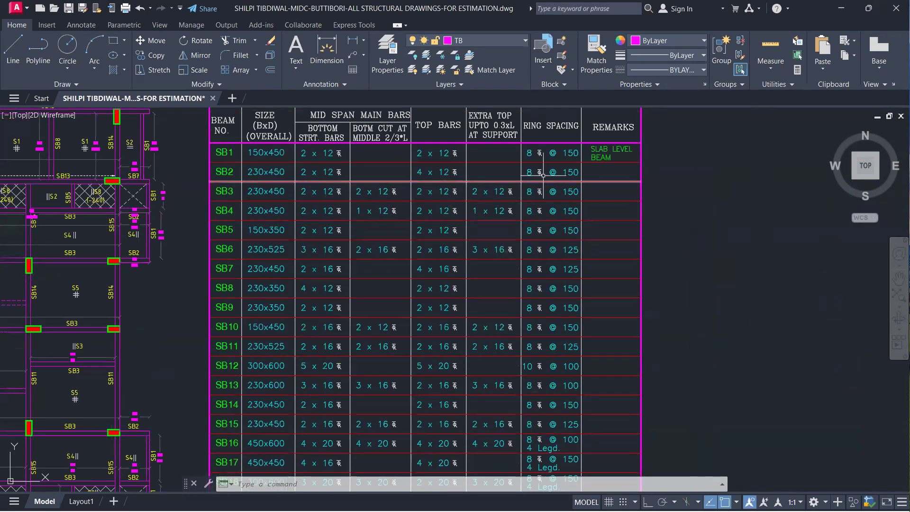
scroll(517, 164, up, 2)
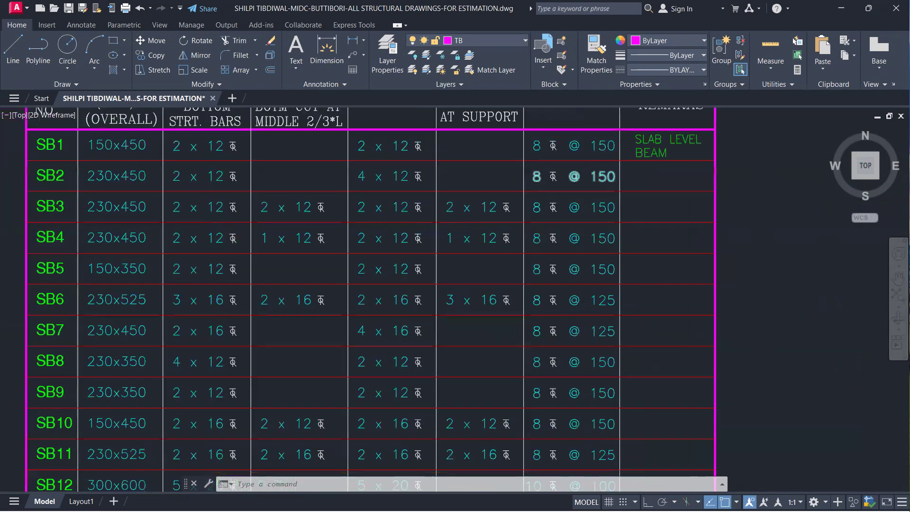
scroll(534, 192, down, 6)
Read the first floor slab schedule for S1 to S8, checking thickness, bottom, top, distribution and extra bars, and slab type
scroll(445, 401, up, 6)
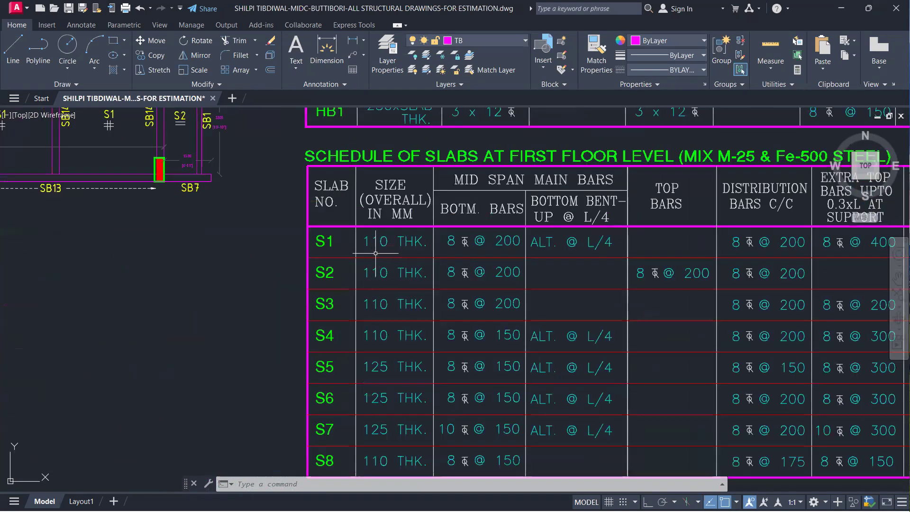
scroll(408, 287, down, 2)
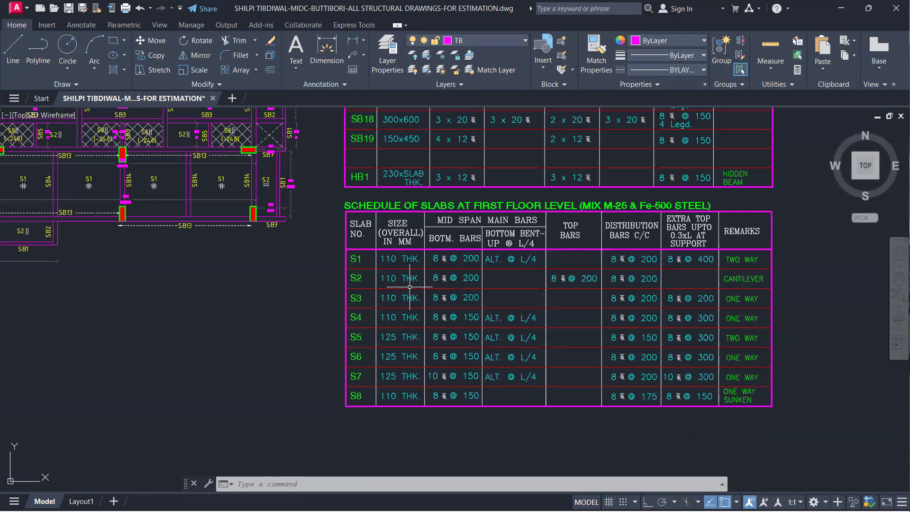
middle_drag(409, 287, 269, 269)
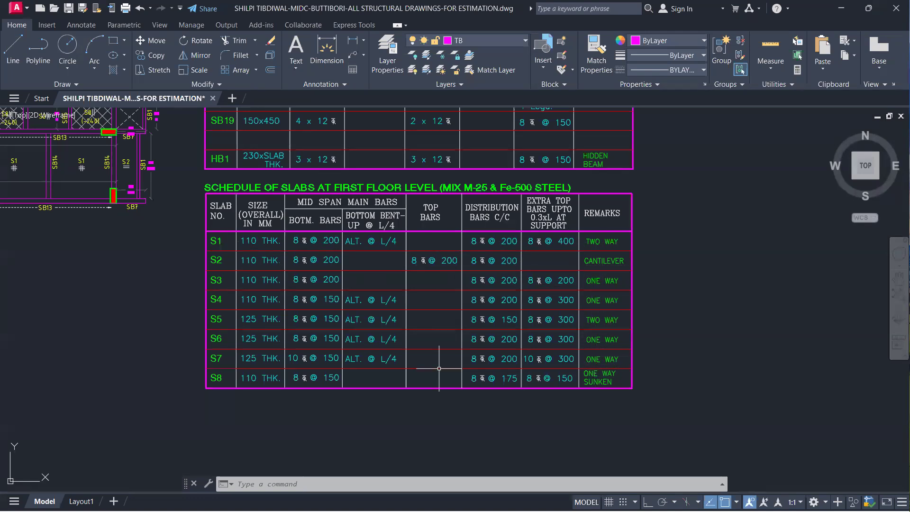
Find the typical second to seventh floor level plan and select its title and important notes to highlight them
scroll(427, 365, down, 6)
scroll(408, 360, down, 4)
middle_drag(404, 356, 185, 316)
scroll(354, 300, up, 8)
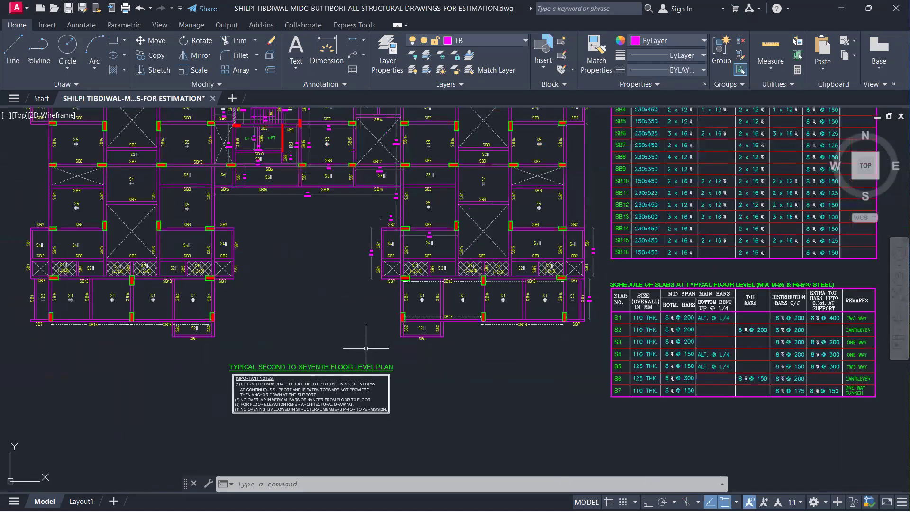
scroll(320, 296, up, 3)
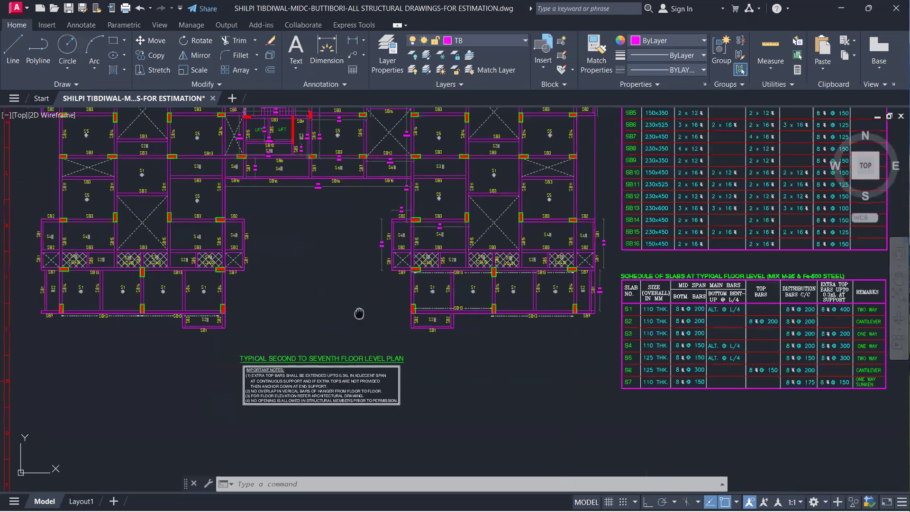
middle_drag(336, 278, 378, 249)
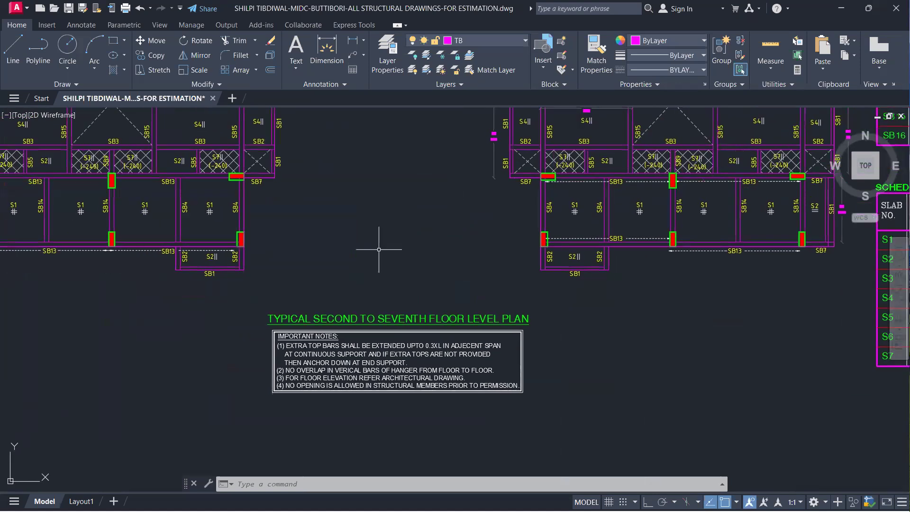
click(240, 290)
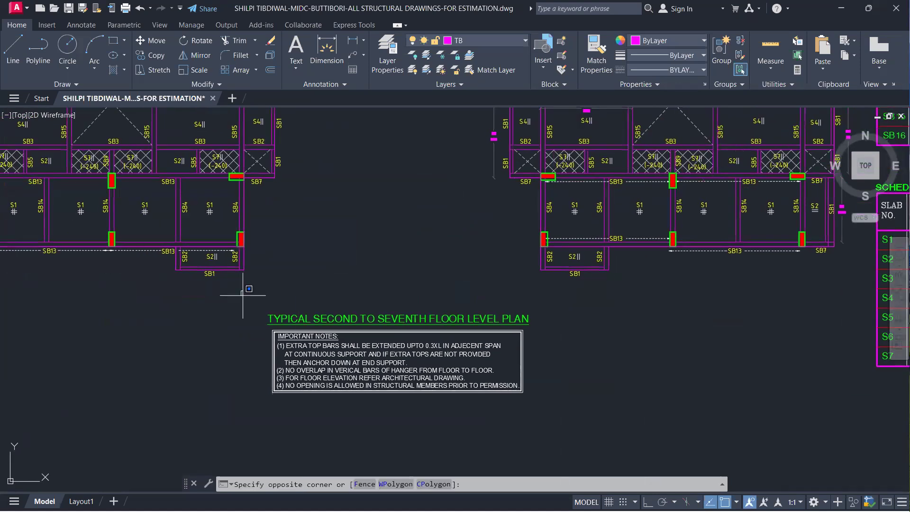
click(609, 430)
Examine the typical floor plan's SB beams, S1 and S2 panels, sunken S7 slabs and column locations
scroll(479, 275, down, 8)
scroll(376, 275, up, 6)
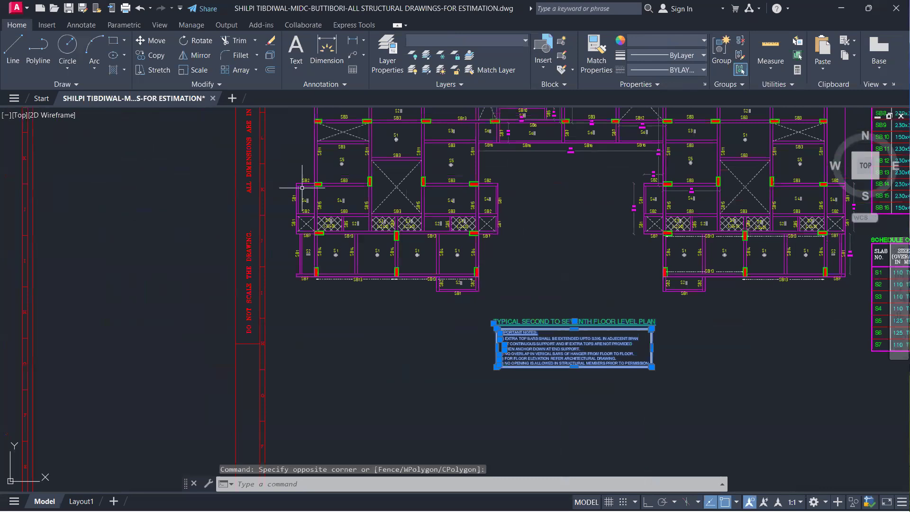
scroll(394, 260, up, 4)
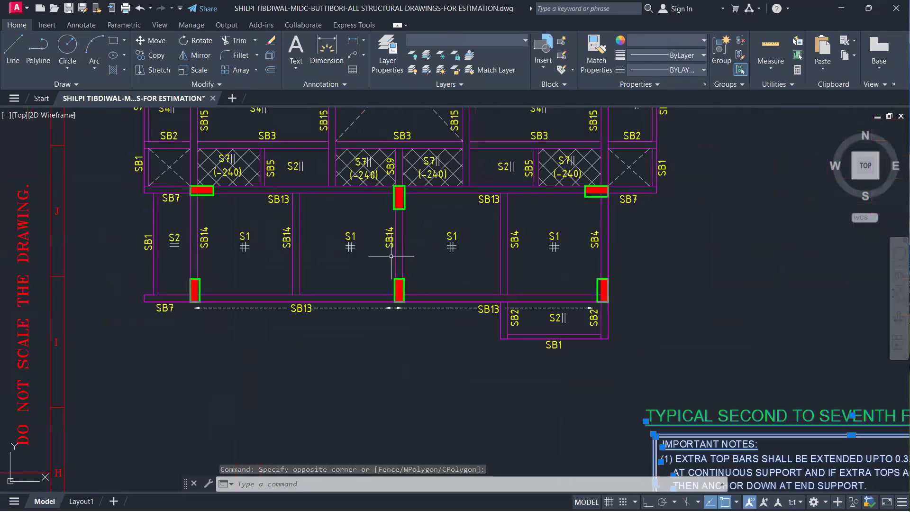
scroll(172, 254, down, 4)
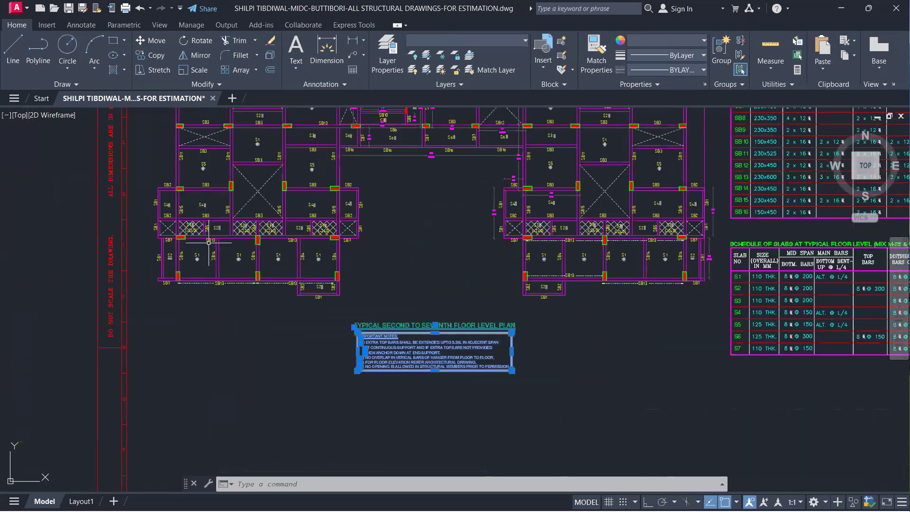
scroll(236, 175, up, 2)
scroll(236, 175, down, 6)
Read the typical floor beam schedule for SB1 to SB16, checking sizes, main bars, top bars and ring spacing
scroll(422, 220, up, 6)
scroll(422, 220, up, 3)
scroll(418, 262, down, 3)
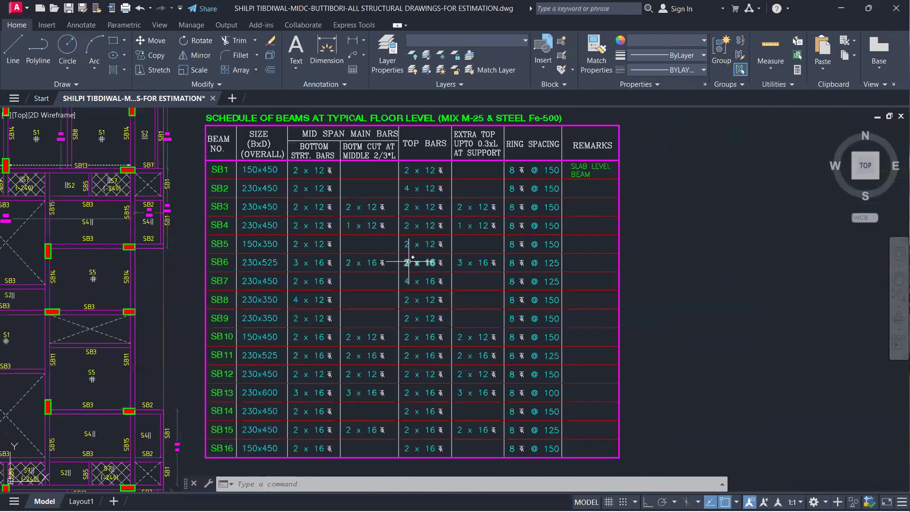
scroll(217, 214, up, 2)
scroll(217, 254, down, 4)
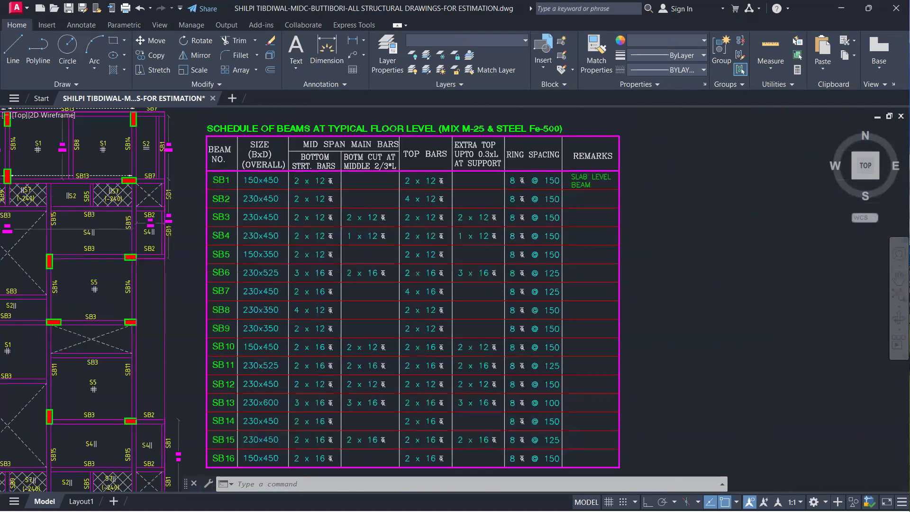
Survey the complete set of five structural drawing sheets and select all of them
scroll(217, 254, down, 3)
scroll(241, 253, up, 3)
scroll(397, 198, up, 1)
scroll(375, 270, down, 10)
middle_drag(220, 268, 403, 266)
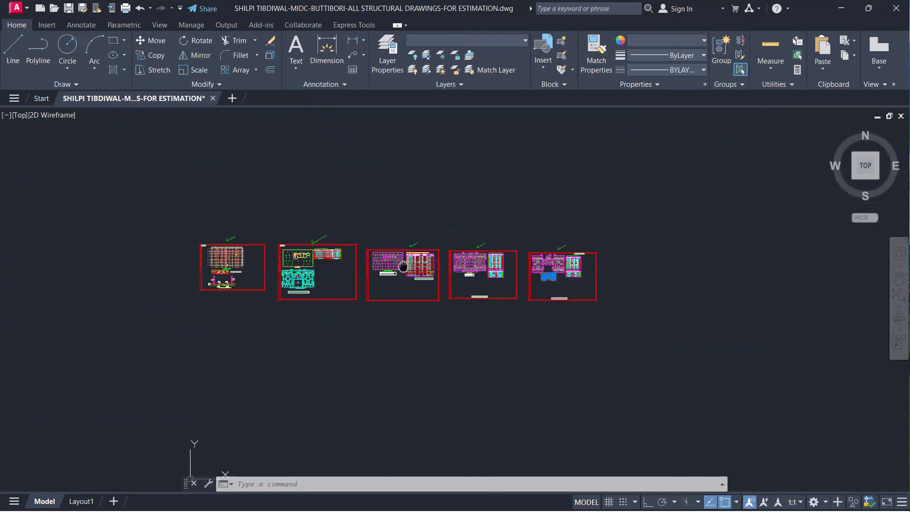
scroll(222, 270, up, 10)
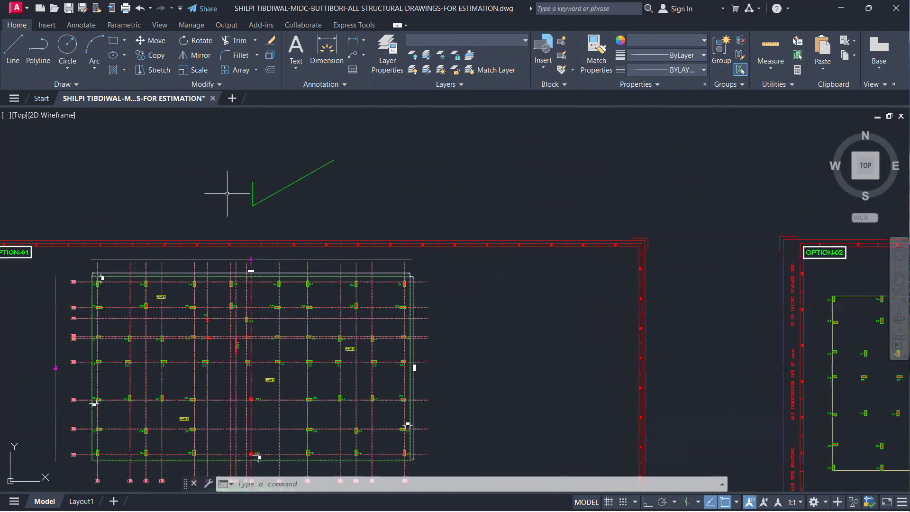
scroll(203, 210, down, 8)
scroll(204, 210, down, 2)
click(669, 184)
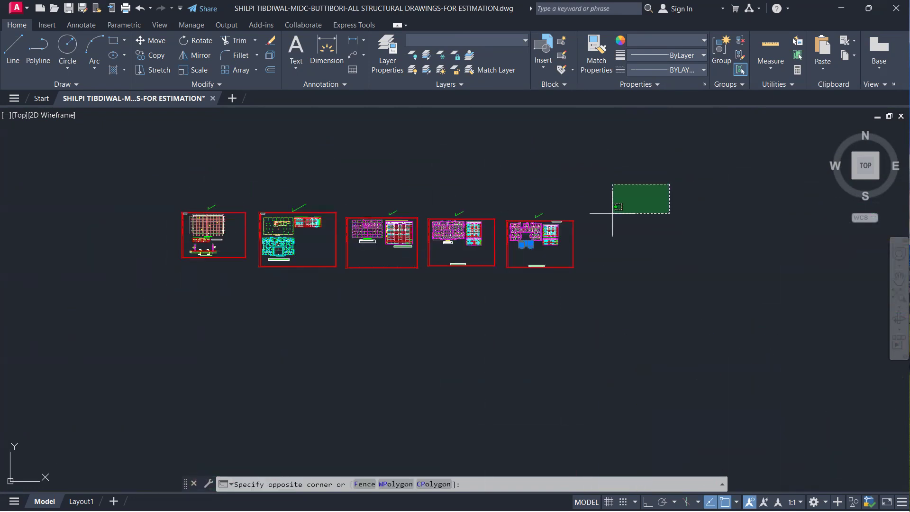
click(35, 341)
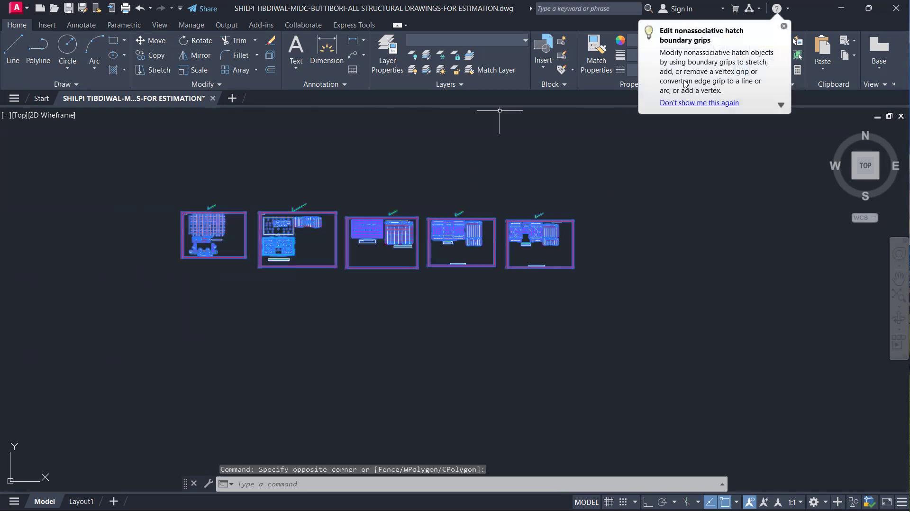
Exit AutoCAD without saving changes to the structural drawing and switch to the Revit project
click(784, 26)
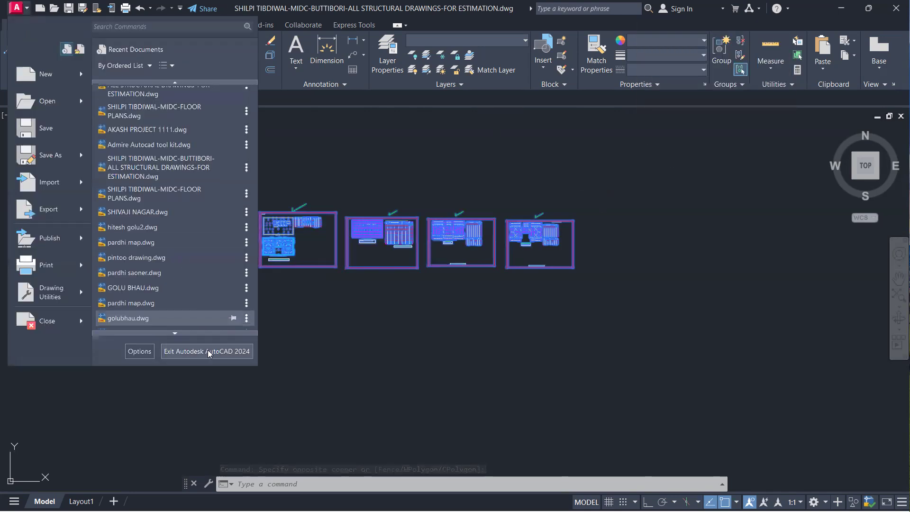
click(208, 351)
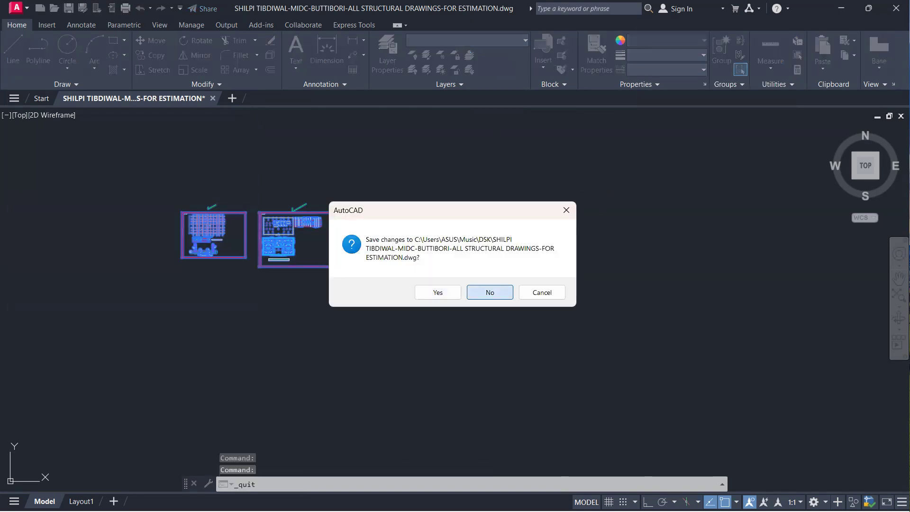
click(490, 292)
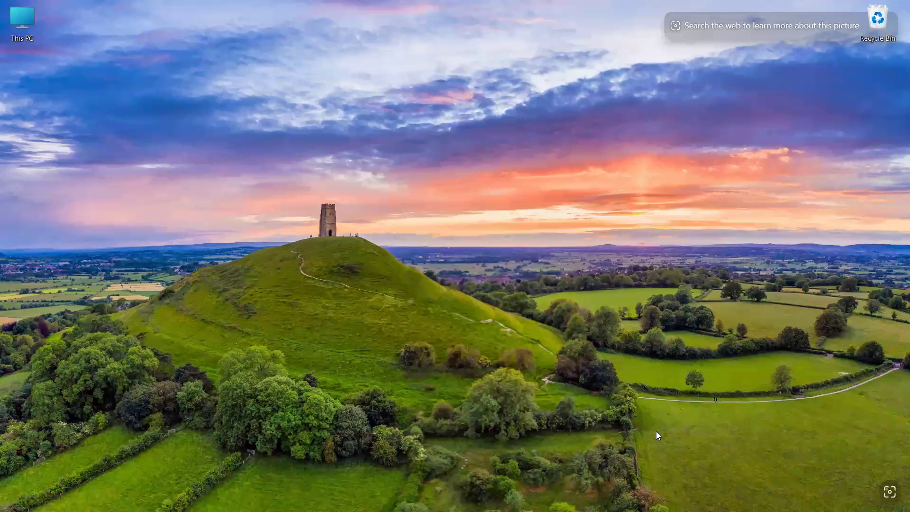
mouse_move(657, 511)
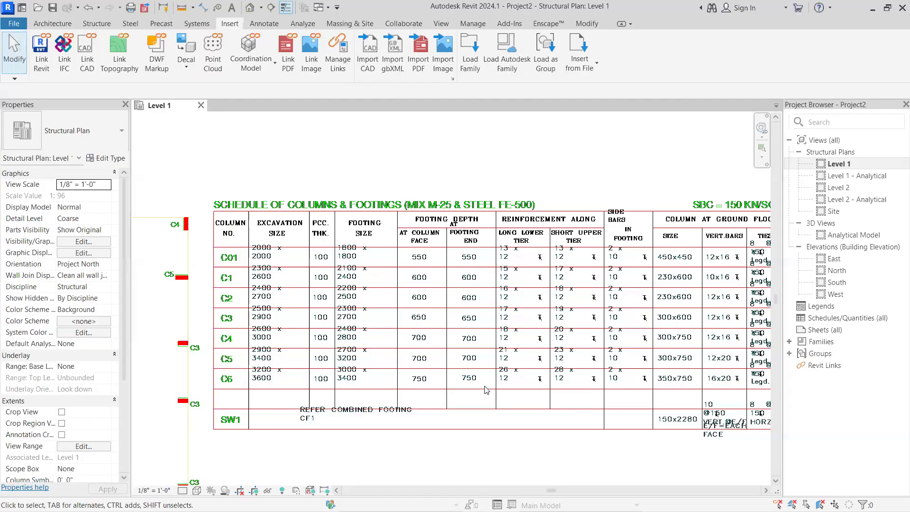
Survey the five structural drawing sheets of the inserted DWG in the Level 1 structural plan
scroll(539, 309, down, 5)
middle_drag(539, 356, 559, 280)
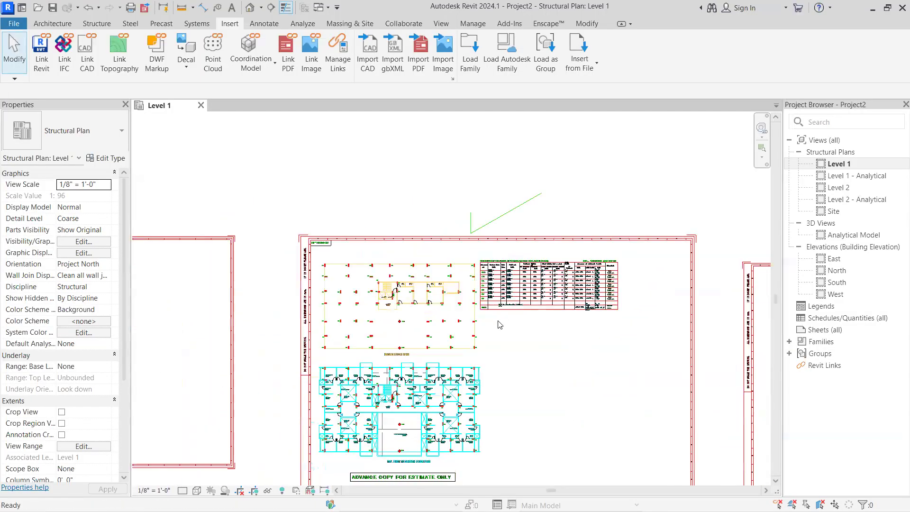
scroll(509, 315, up, 1)
scroll(371, 383, down, 2)
middle_drag(333, 376, 552, 353)
scroll(407, 361, down, 4)
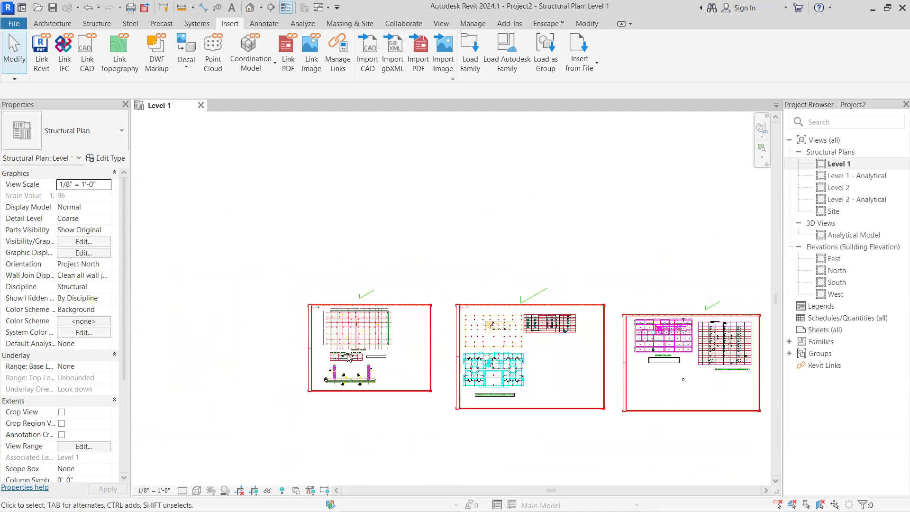
scroll(449, 374, down, 4)
middle_drag(449, 373, 440, 333)
scroll(397, 337, up, 7)
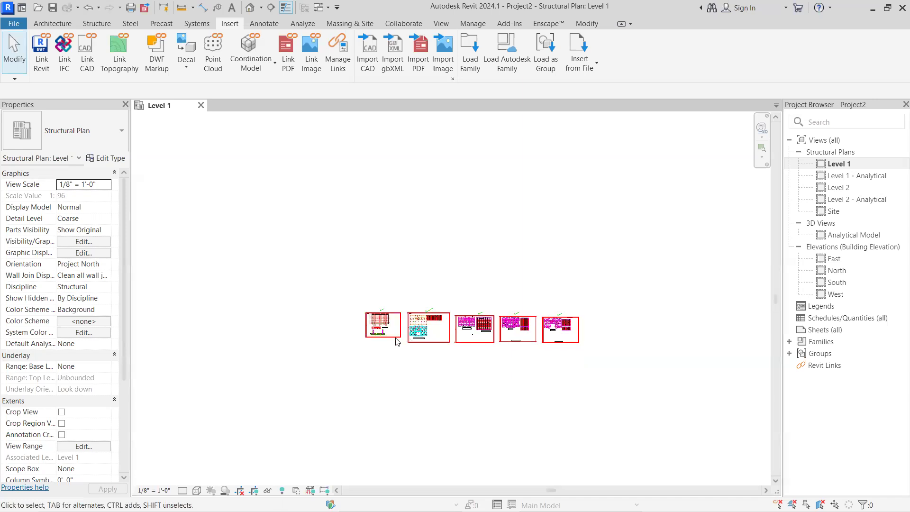
scroll(358, 312, up, 7)
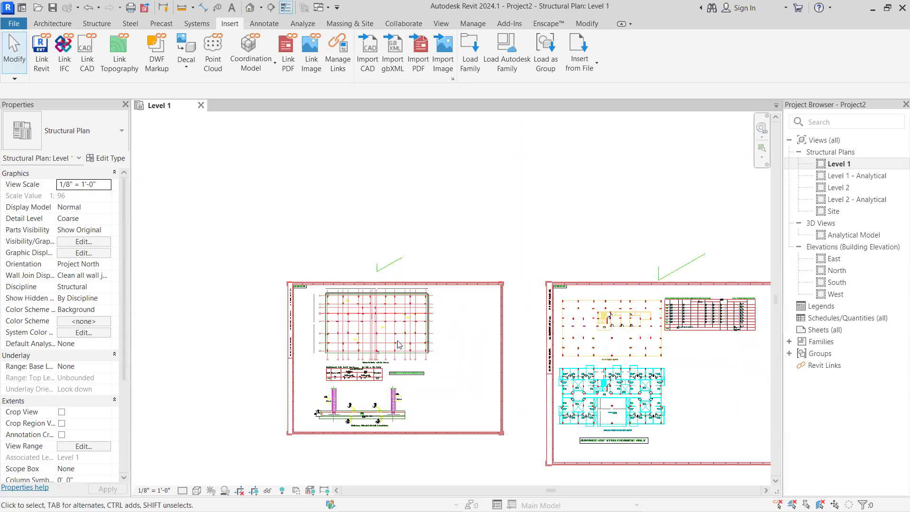
scroll(395, 317, down, 2)
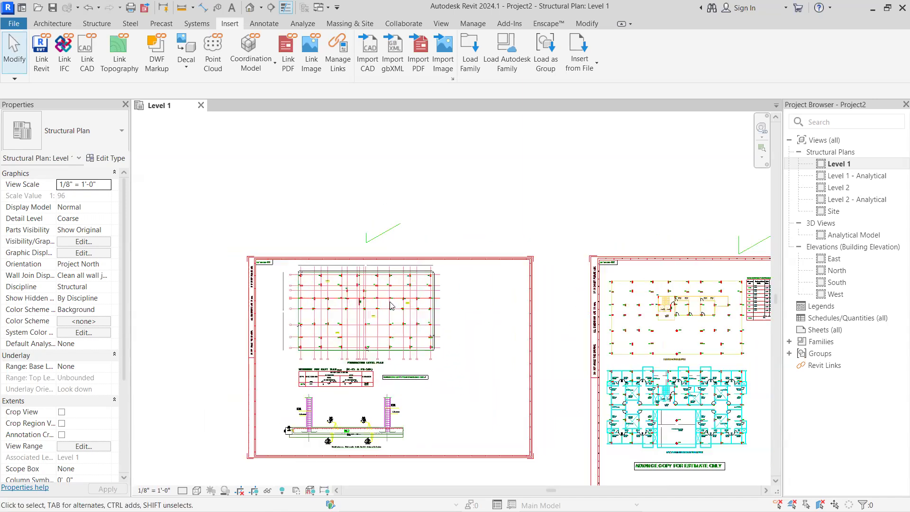
Display the architectural tools and examine the foundation level plan with its raft slab schedule on the first sheet
click(52, 23)
scroll(368, 301, up, 5)
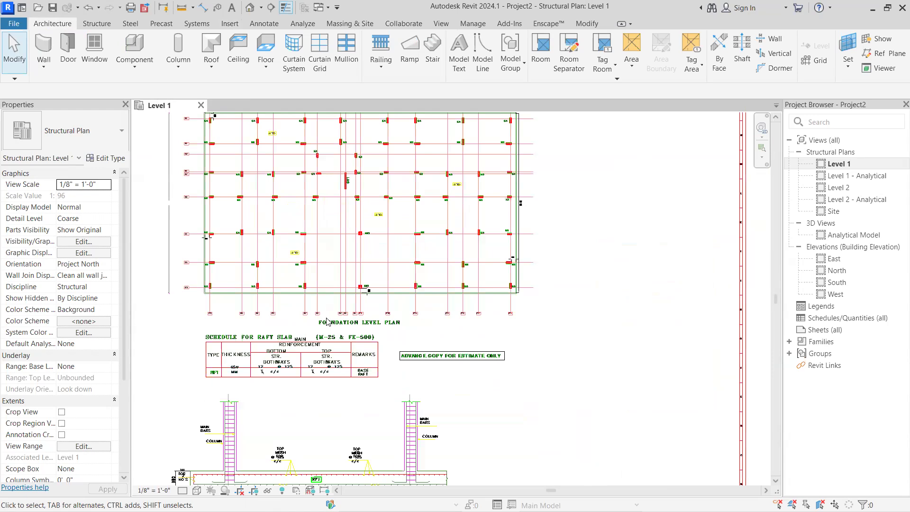
scroll(324, 317, up, 3)
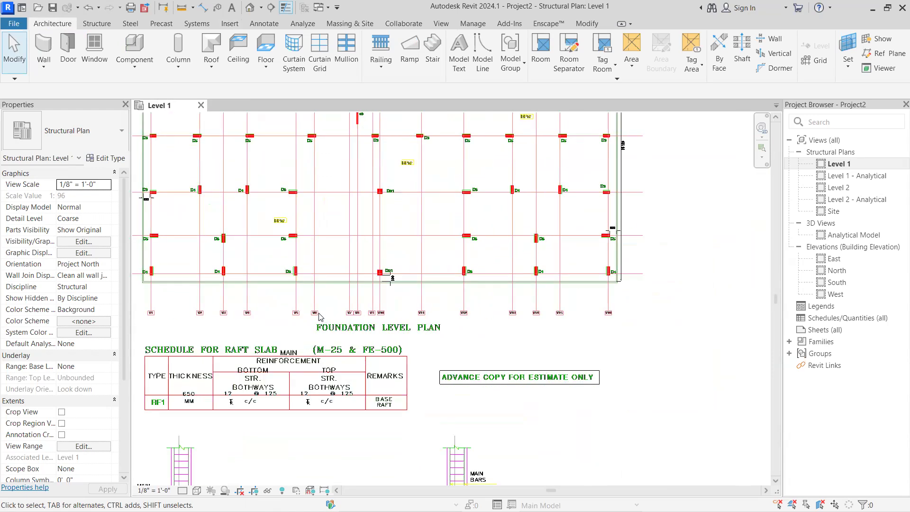
scroll(307, 322, down, 6)
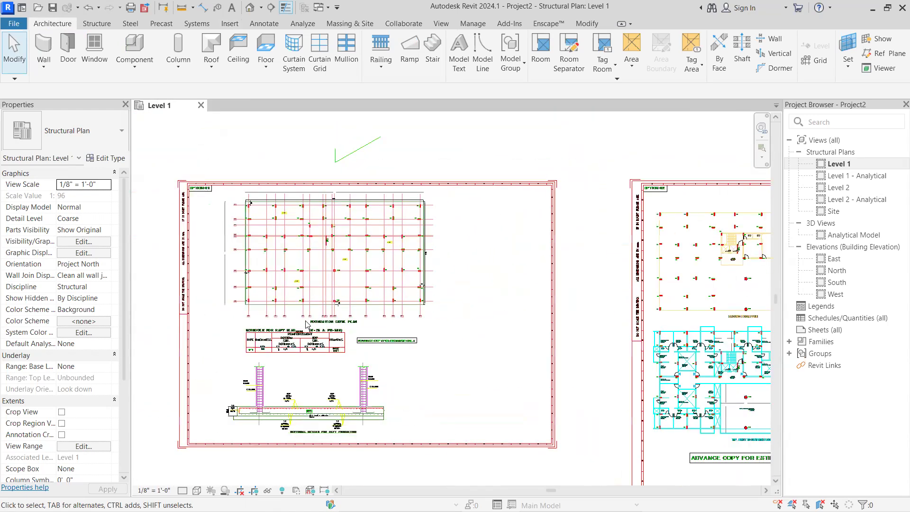
scroll(296, 330, up, 1)
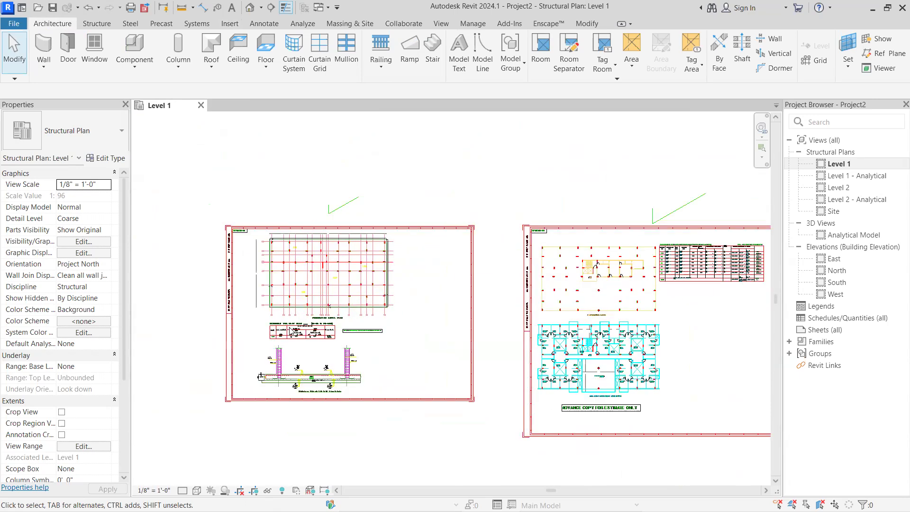
scroll(290, 331, up, 2)
scroll(282, 326, up, 7)
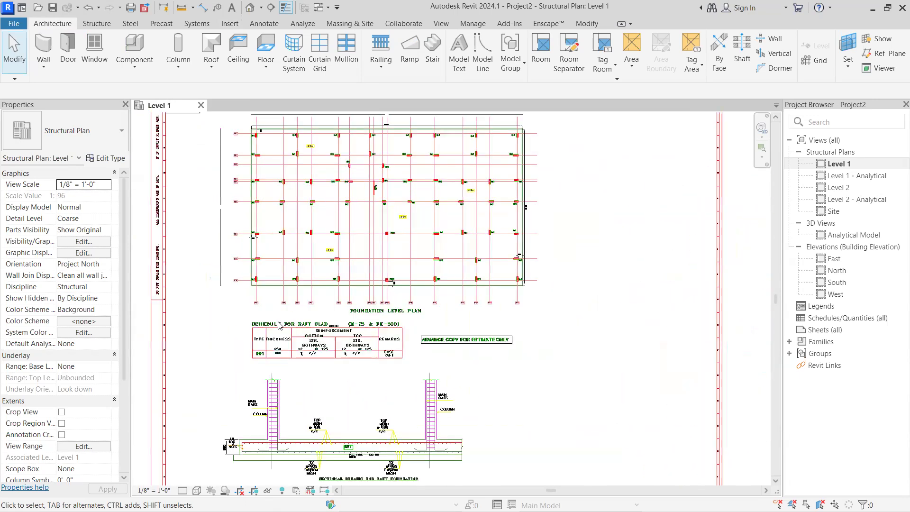
scroll(276, 319, up, 2)
scroll(266, 313, down, 1)
scroll(256, 308, down, 3)
scroll(245, 300, up, 3)
scroll(245, 301, up, 2)
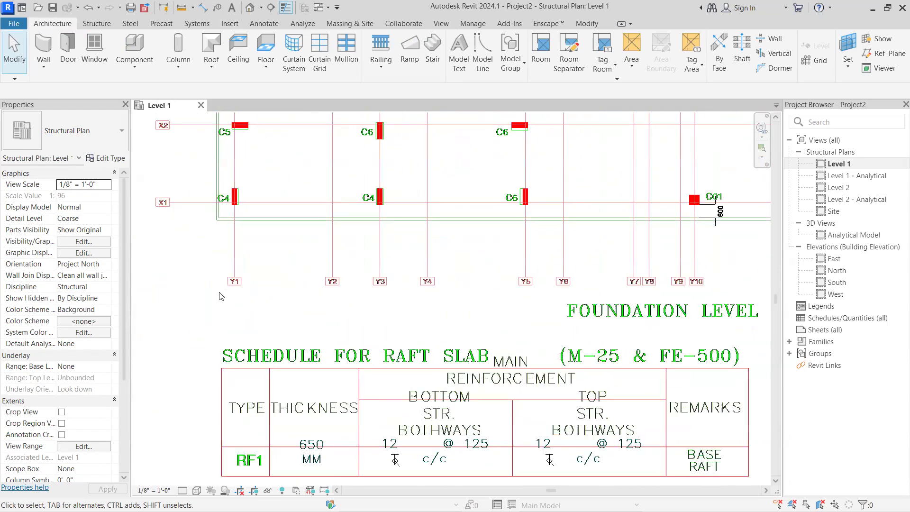
scroll(221, 297, down, 2)
scroll(244, 291, up, 1)
Examine the foundation plan's grid labels, following the X grids along the side and Y1 to Y16 along the lower edge
middle_drag(243, 290, 303, 413)
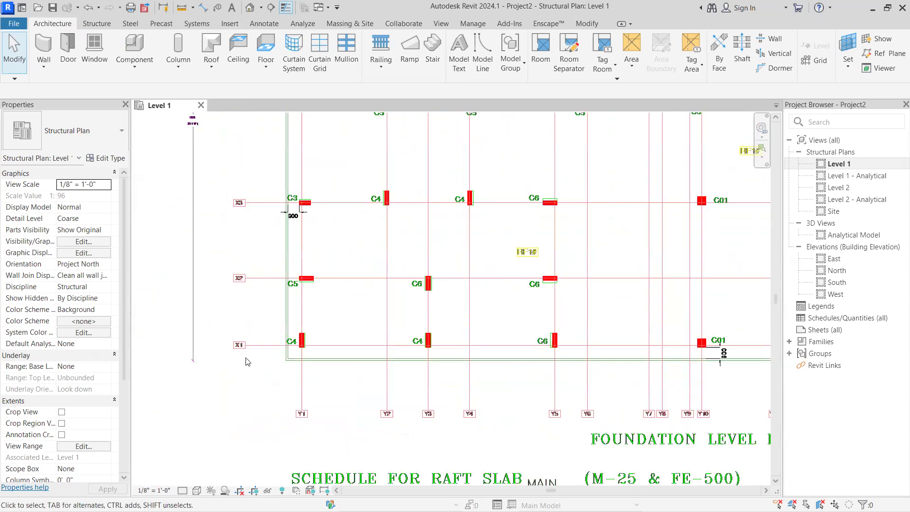
middle_drag(254, 287, 281, 424)
middle_drag(265, 256, 262, 376)
scroll(223, 298, down, 4)
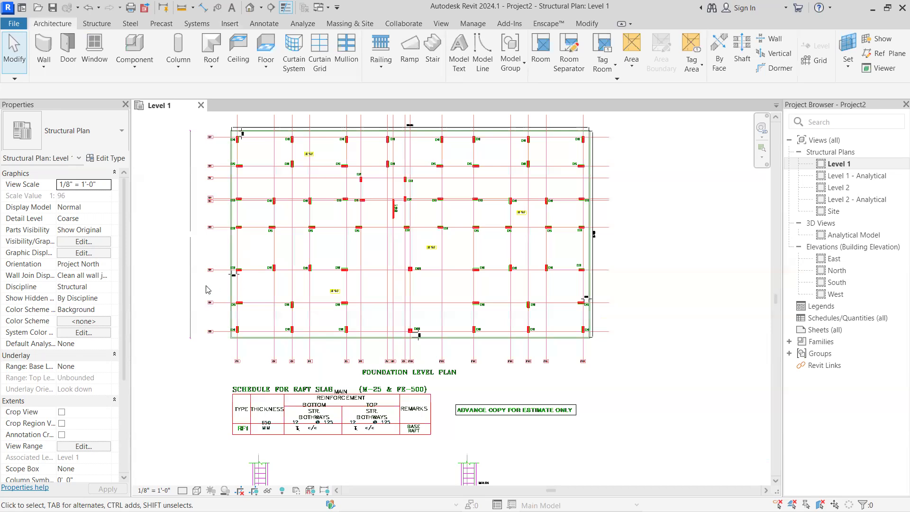
scroll(208, 289, up, 2)
scroll(267, 384, up, 4)
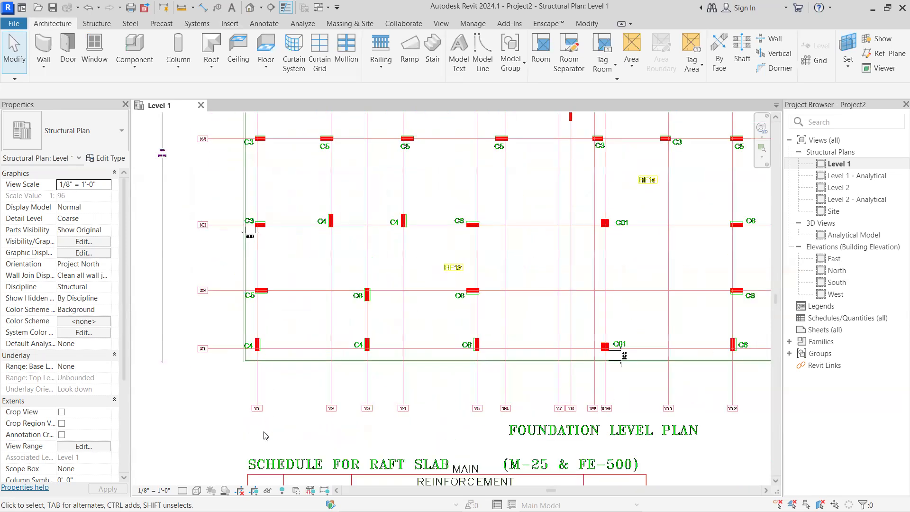
scroll(254, 388, down, 1)
scroll(254, 392, up, 2)
middle_drag(241, 374, 197, 310)
scroll(533, 340, down, 2)
middle_drag(553, 348, 292, 338)
middle_drag(465, 324, 172, 327)
scroll(432, 329, down, 7)
middle_drag(391, 273, 357, 196)
scroll(409, 308, up, 1)
scroll(411, 308, up, 1)
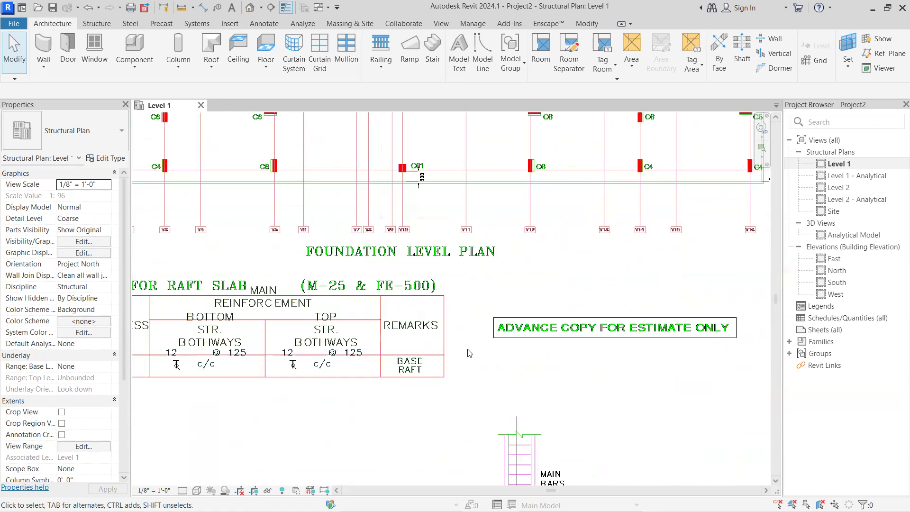
Examine the upper foundation plan's column positions and grids X4 to X9, and compare the sheet with its neighbours
scroll(452, 299, down, 1)
middle_drag(508, 295, 559, 266)
scroll(559, 266, down, 2)
middle_drag(451, 276, 507, 356)
scroll(322, 239, up, 3)
middle_drag(336, 262, 352, 350)
middle_drag(317, 225, 346, 399)
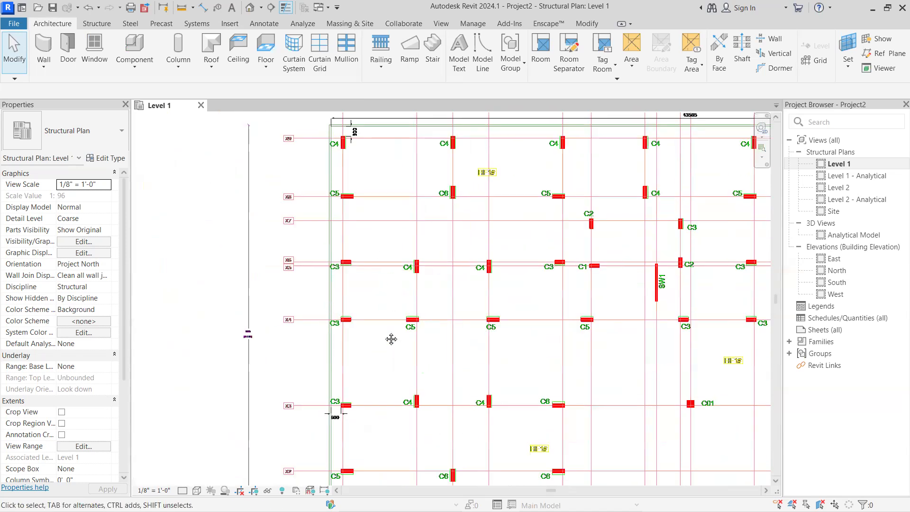
middle_drag(392, 340, 394, 441)
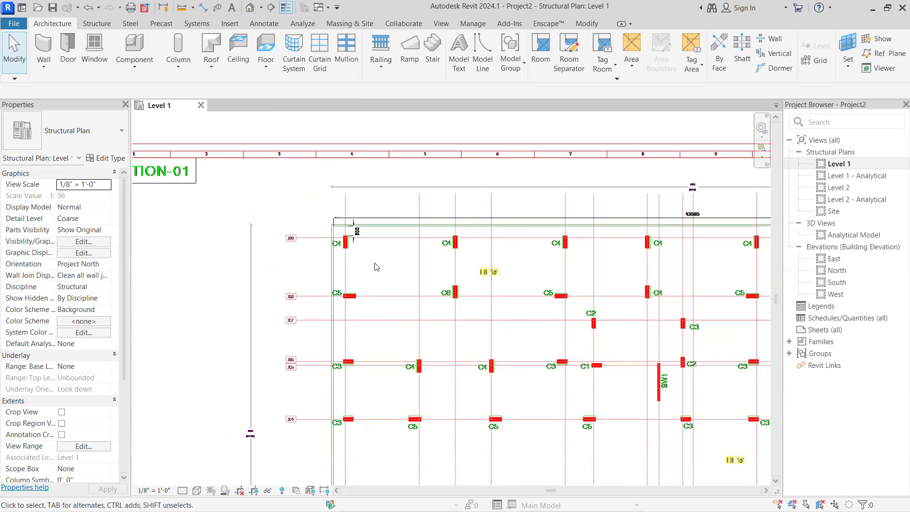
scroll(484, 300, down, 3)
middle_drag(478, 299, 348, 258)
scroll(354, 273, up, 1)
scroll(353, 272, down, 3)
scroll(444, 308, down, 10)
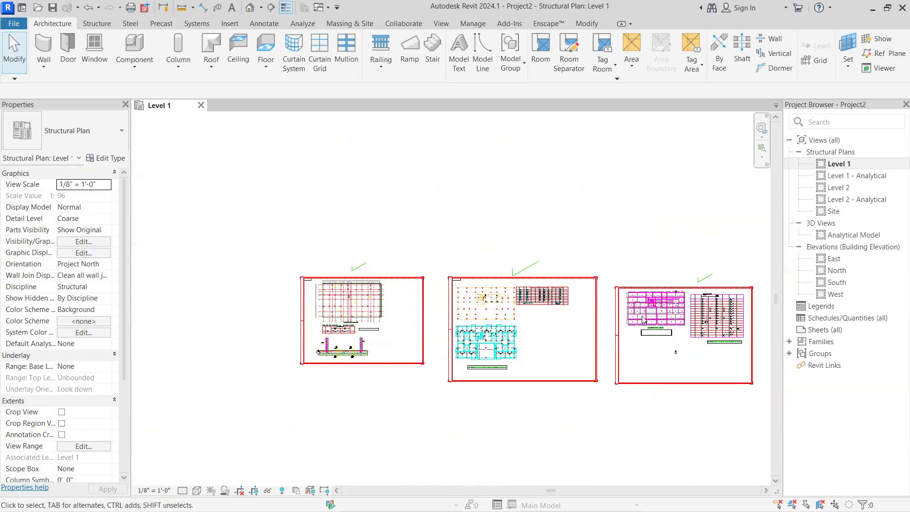
Review the typical second to seventh floor and first floor plans together with their beam and slab schedules
scroll(486, 322, up, 5)
scroll(568, 323, down, 9)
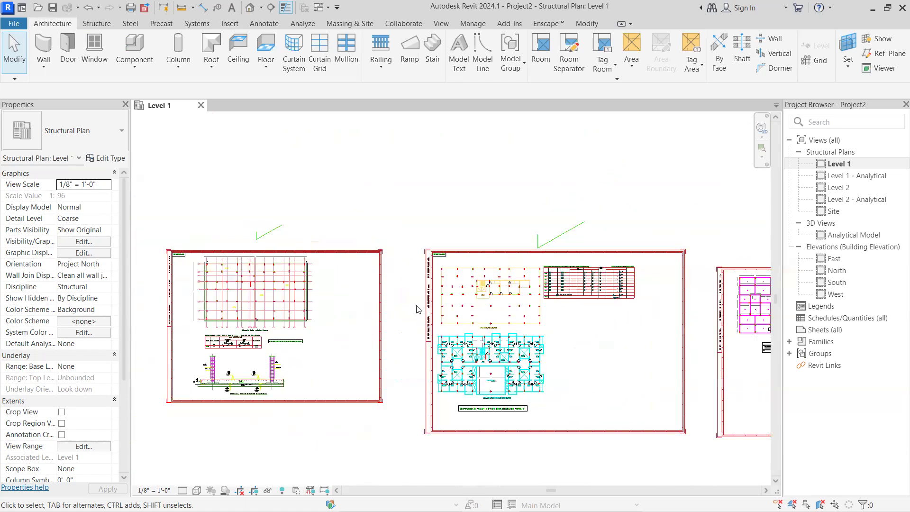
scroll(567, 324, up, 6)
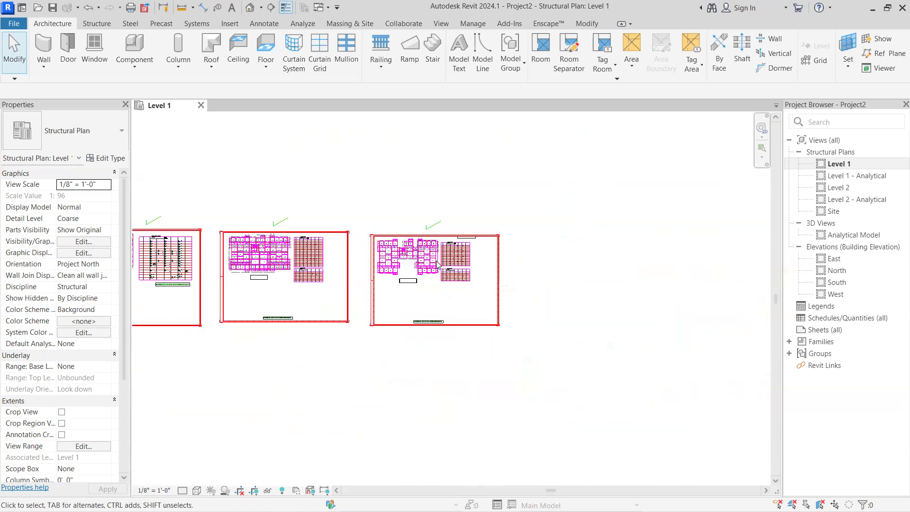
scroll(459, 271, up, 8)
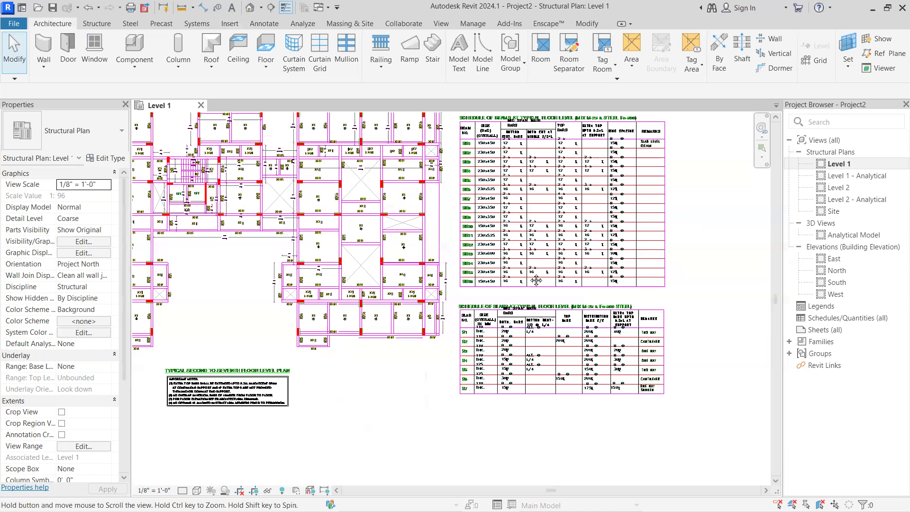
middle_drag(518, 280, 536, 281)
scroll(417, 274, down, 3)
middle_drag(223, 257, 666, 257)
scroll(422, 256, up, 1)
middle_drag(422, 256, 574, 257)
scroll(318, 252, up, 3)
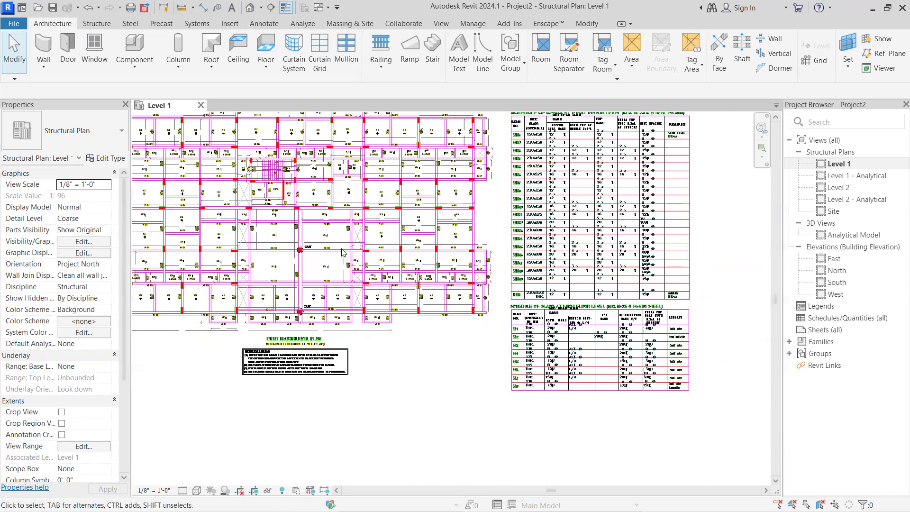
Look back across the earlier sheets to find the foundation level plan and raft section details
scroll(309, 257, down, 4)
middle_drag(310, 260, 611, 266)
scroll(340, 275, up, 1)
middle_drag(340, 277, 718, 280)
scroll(406, 280, down, 1)
middle_drag(407, 280, 649, 281)
scroll(477, 279, down, 1)
middle_drag(542, 281, 743, 283)
middle_drag(469, 294, 569, 290)
scroll(379, 274, up, 2)
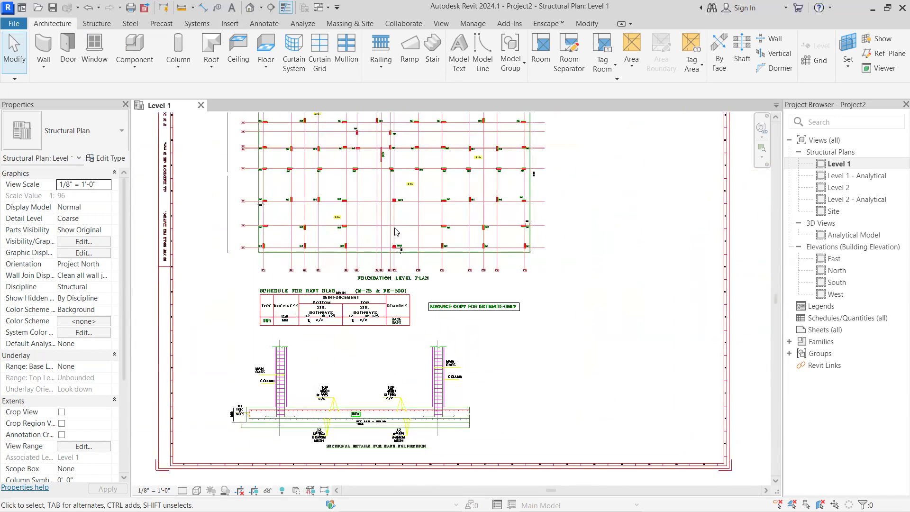
Inspect the foundation plan's grid intersections, column labels C1 to C6 and shear wall SW1 as the grid reference
scroll(410, 214, up, 1)
scroll(411, 217, up, 1)
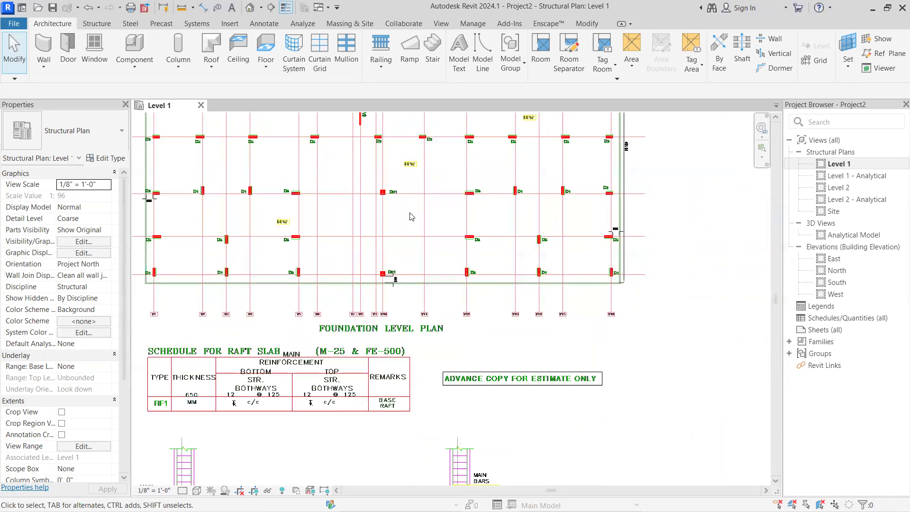
scroll(400, 230, up, 2)
scroll(392, 264, down, 4)
scroll(386, 262, up, 1)
middle_drag(386, 261, 421, 348)
scroll(254, 184, up, 6)
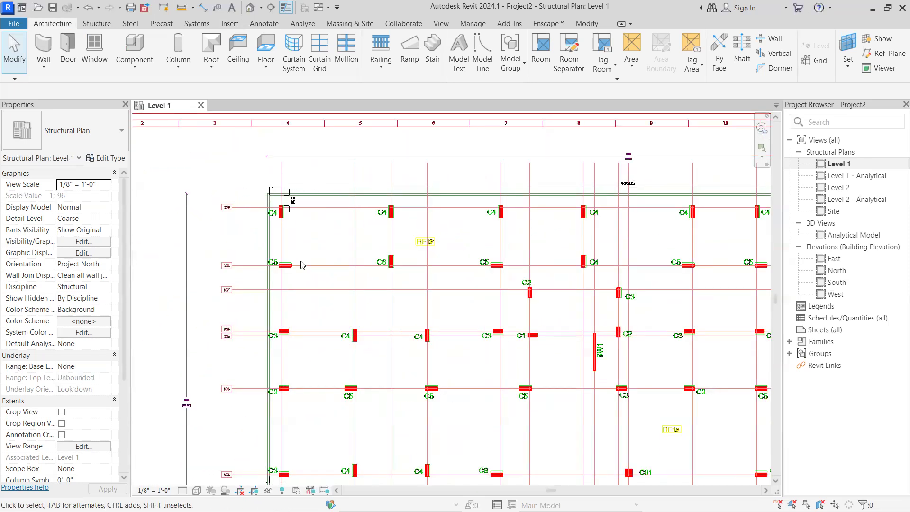
scroll(302, 267, down, 8)
middle_drag(300, 305, 296, 193)
scroll(300, 192, up, 1)
scroll(318, 309, down, 3)
mouse_move(322, 271)
middle_down()
mouse_move(287, 192)
mouse_move(416, 304)
mouse_move(407, 383)
middle_up()
scroll(647, 269, up, 2)
scroll(286, 213, up, 1)
scroll(344, 265, up, 4)
scroll(378, 280, up, 2)
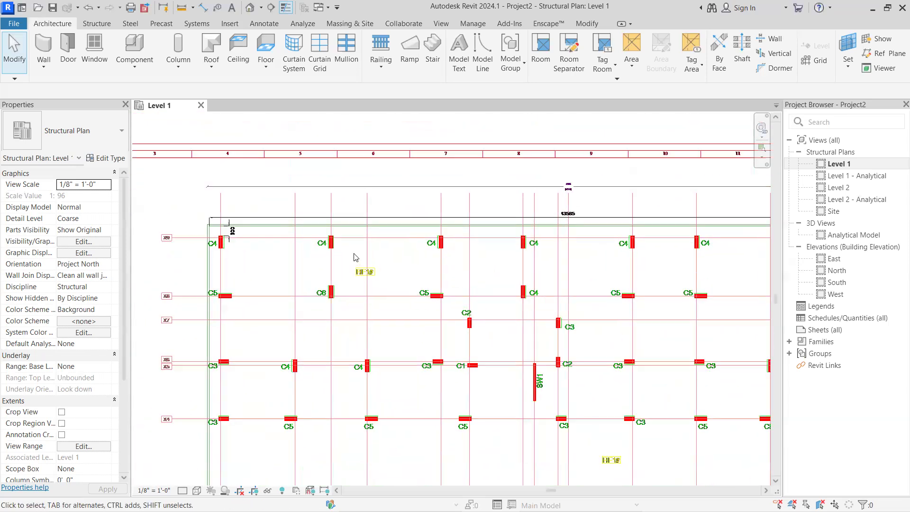
scroll(356, 257, up, 1)
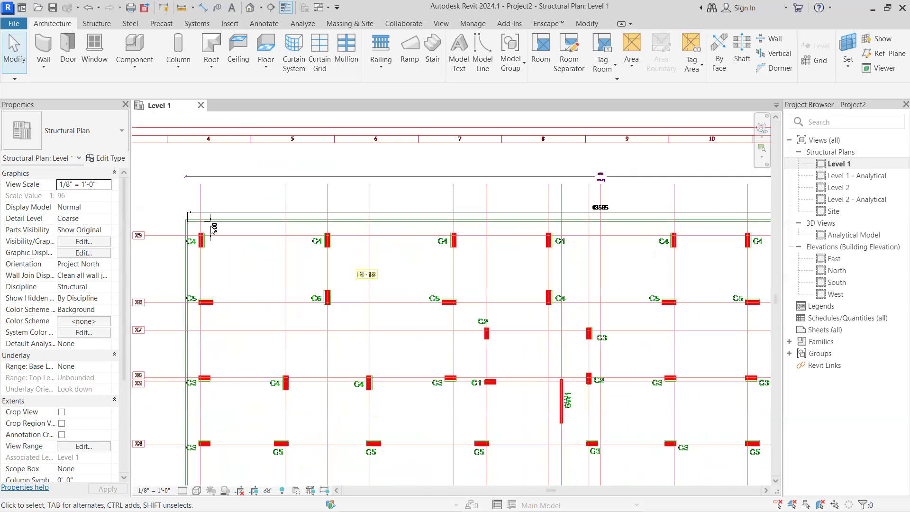
Start the Grid command and draw a vertical grid along line Y1, from above the foundation plan to below its Y1 label
scroll(192, 237, down, 5)
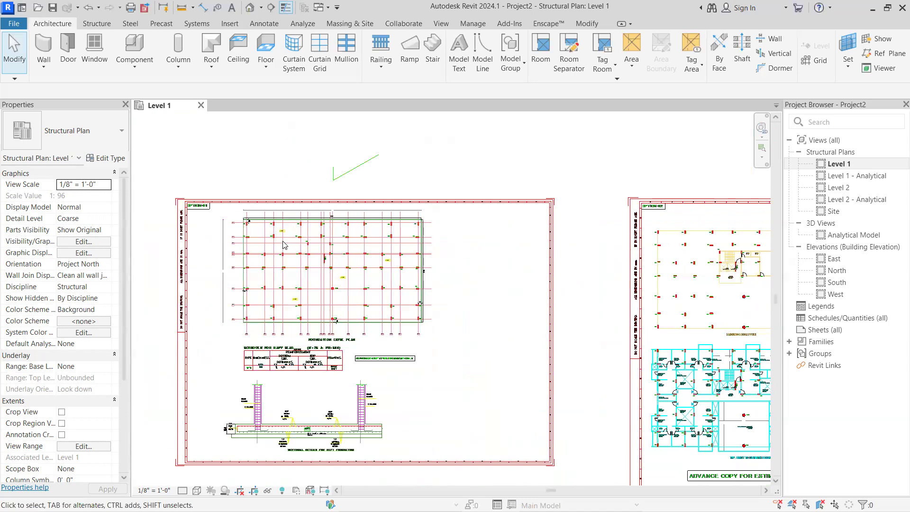
scroll(274, 256, up, 2)
scroll(274, 301, down, 5)
middle_drag(283, 308, 340, 281)
scroll(339, 284, up, 5)
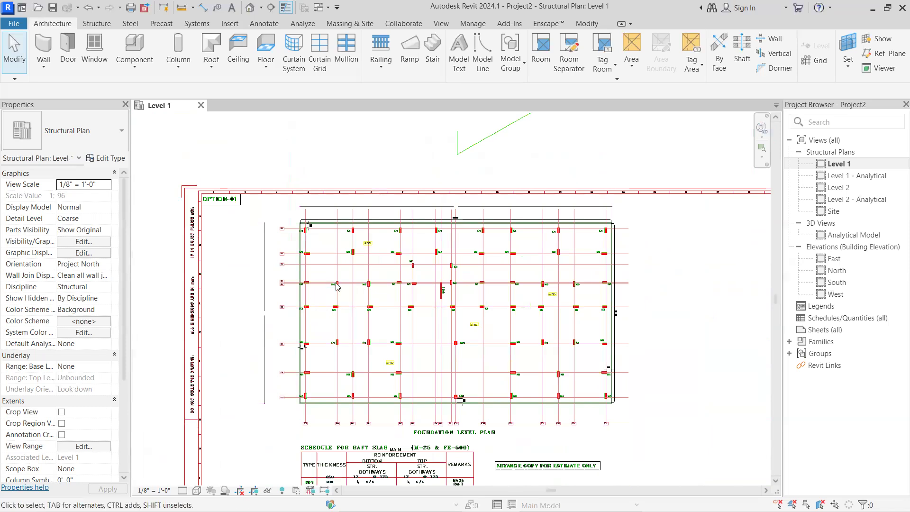
scroll(337, 286, up, 1)
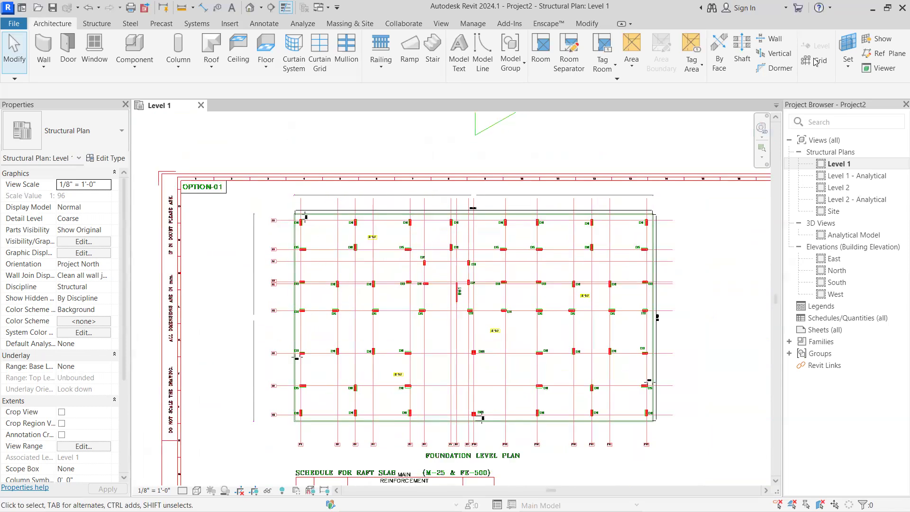
key(g)
key(r)
scroll(299, 215, up, 3)
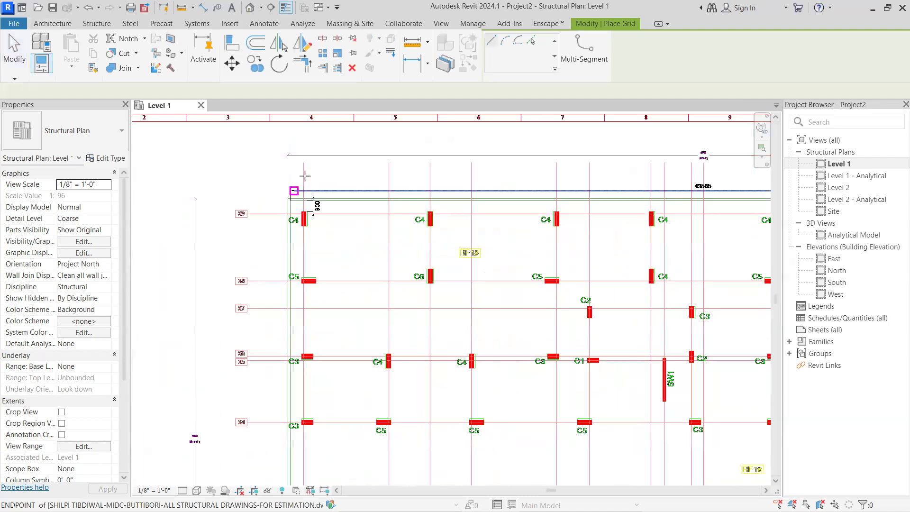
click(303, 162)
scroll(304, 297, down, 3)
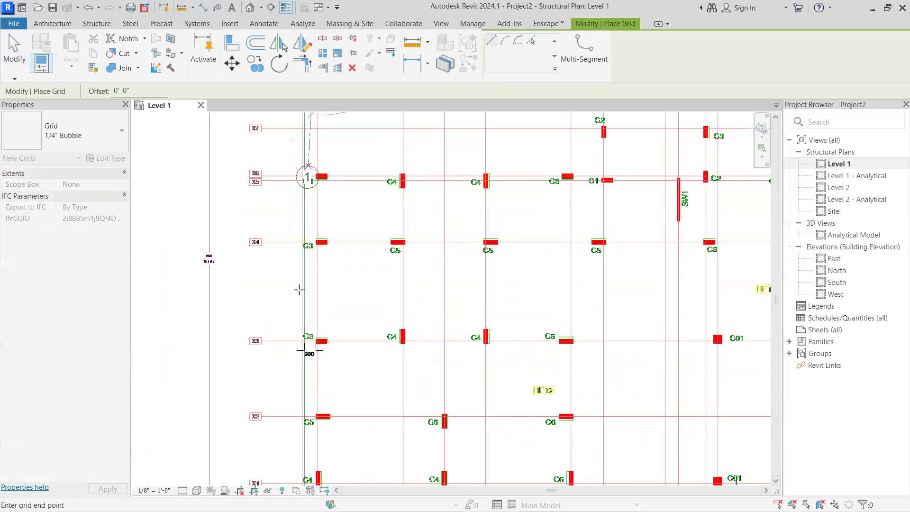
middle_drag(315, 370, 293, 338)
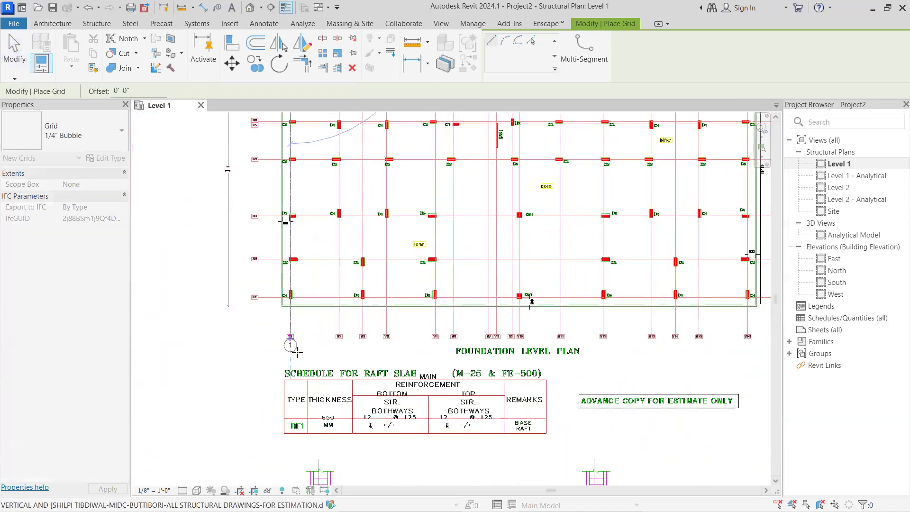
click(297, 354)
Draw the vertical grid along line Y2 of the foundation plan, aligning both ends with the Y1 grid
middle_drag(363, 159, 360, 310)
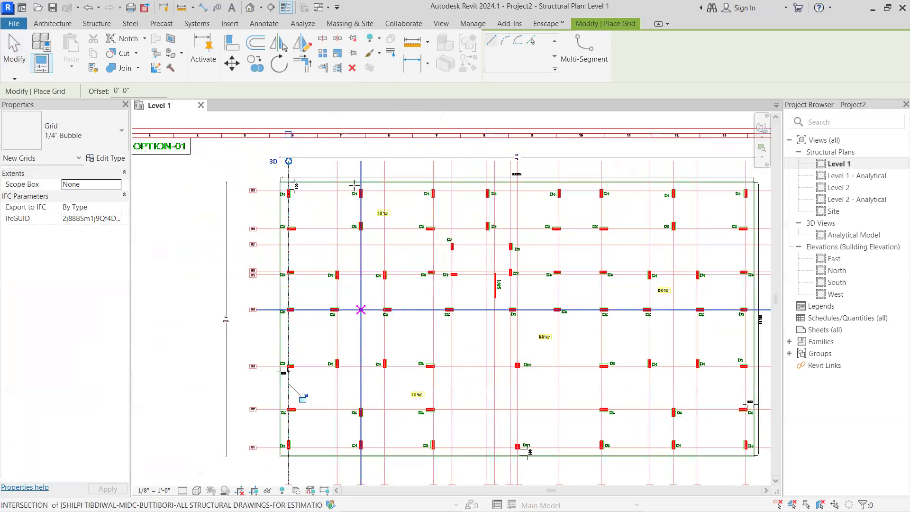
scroll(331, 166, up, 1)
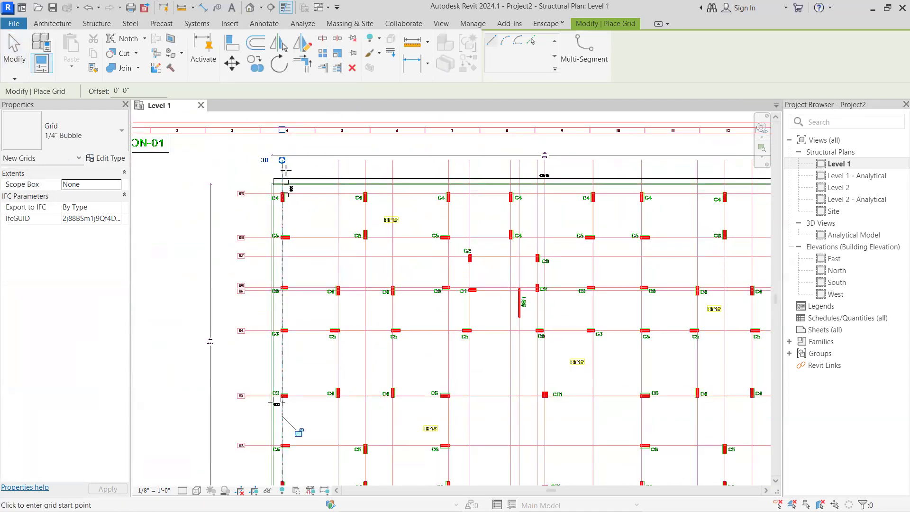
click(339, 160)
middle_drag(365, 322, 354, 162)
middle_drag(338, 317, 326, 231)
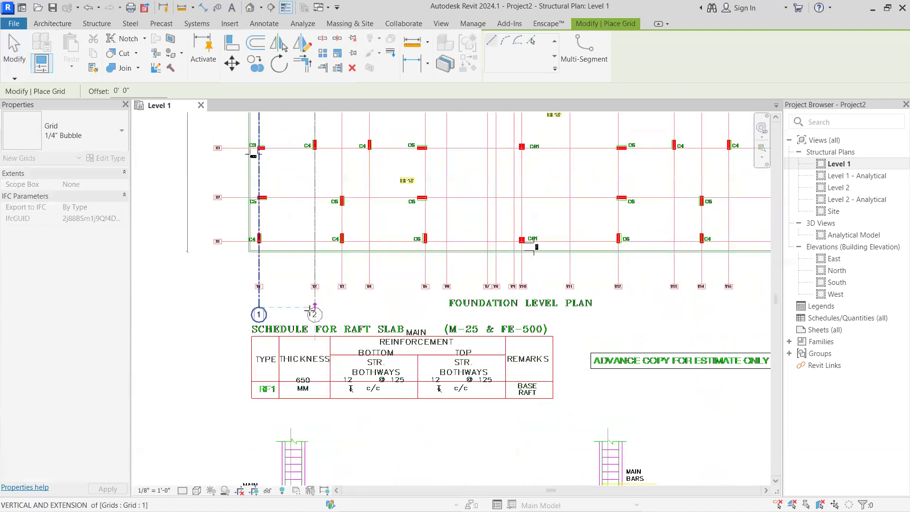
click(311, 312)
Draw the vertical grid over line Y3, with its bubble level with the bubbles at Y1 and Y2
middle_drag(368, 173, 335, 341)
middle_drag(318, 232, 340, 184)
scroll(322, 166, up, 1)
scroll(321, 166, up, 2)
middle_drag(311, 314, 297, 179)
scroll(328, 311, up, 1)
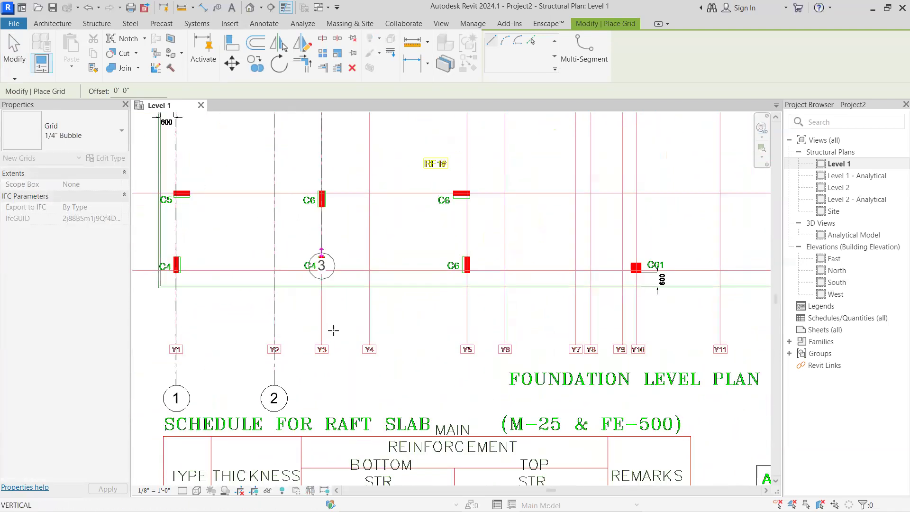
click(328, 384)
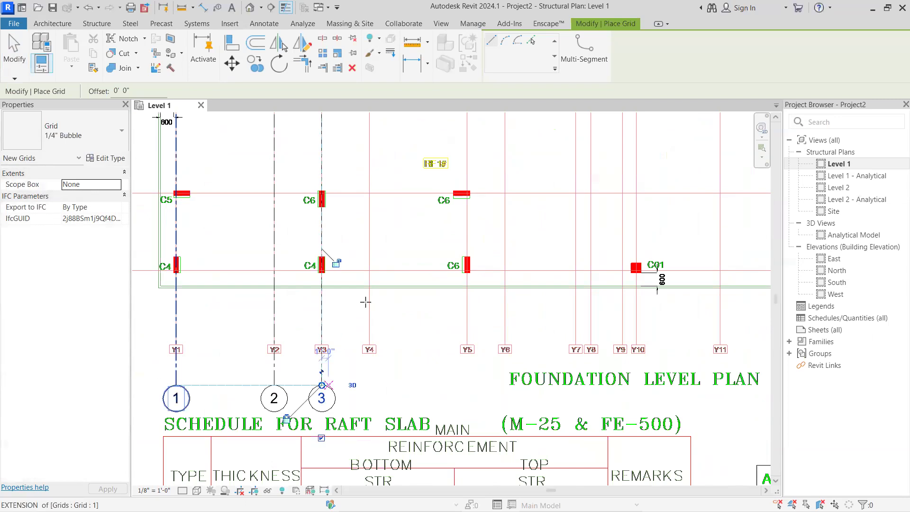
Trace line Y4 with a vertical grid from the plan's upper end down to the existing bubble row
scroll(392, 204, down, 4)
middle_drag(390, 207, 362, 365)
scroll(367, 233, up, 1)
middle_drag(367, 232, 346, 289)
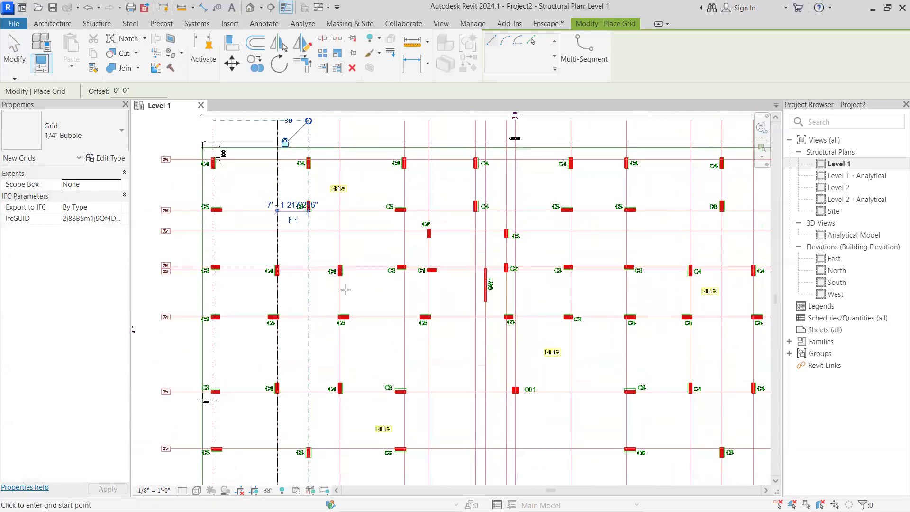
scroll(331, 161, up, 2)
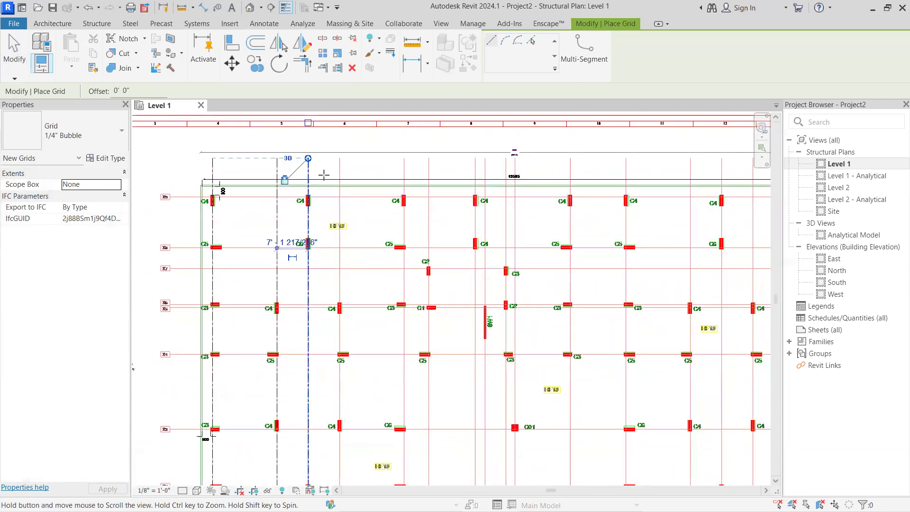
middle_drag(331, 159, 339, 178)
click(335, 178)
scroll(349, 340, down, 2)
middle_drag(349, 341, 334, 169)
middle_drag(314, 331, 315, 178)
middle_drag(313, 308, 335, 272)
scroll(327, 288, up, 1)
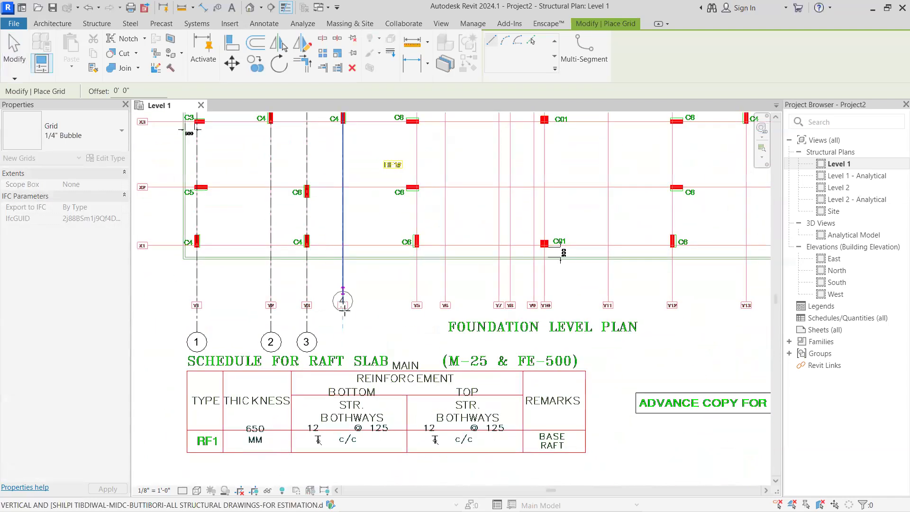
click(344, 332)
Place a vertical grid on line Y5, running from the top of the plan to the aligned bubble row
middle_drag(413, 342, 360, 485)
middle_drag(412, 262, 413, 378)
scroll(397, 257, up, 1)
middle_drag(370, 168, 373, 265)
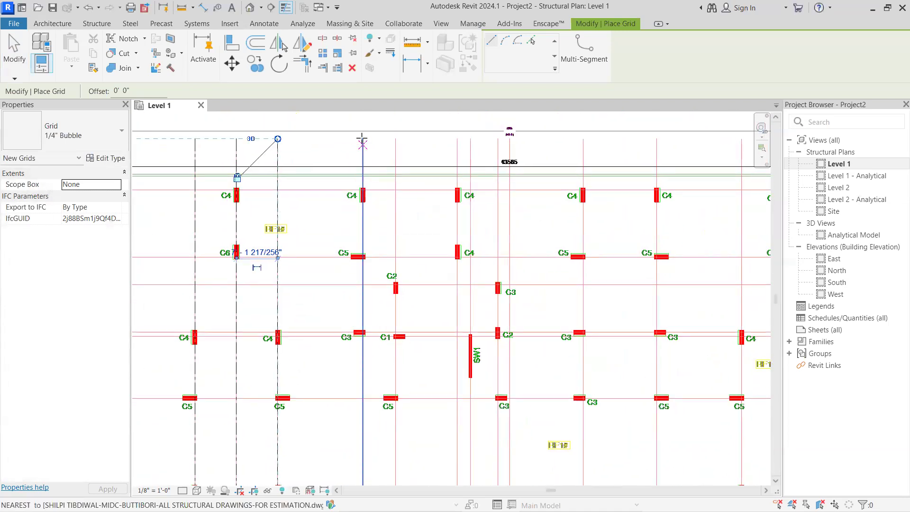
click(362, 140)
middle_drag(362, 232, 358, 201)
middle_drag(333, 304, 332, 124)
middle_drag(361, 296, 363, 222)
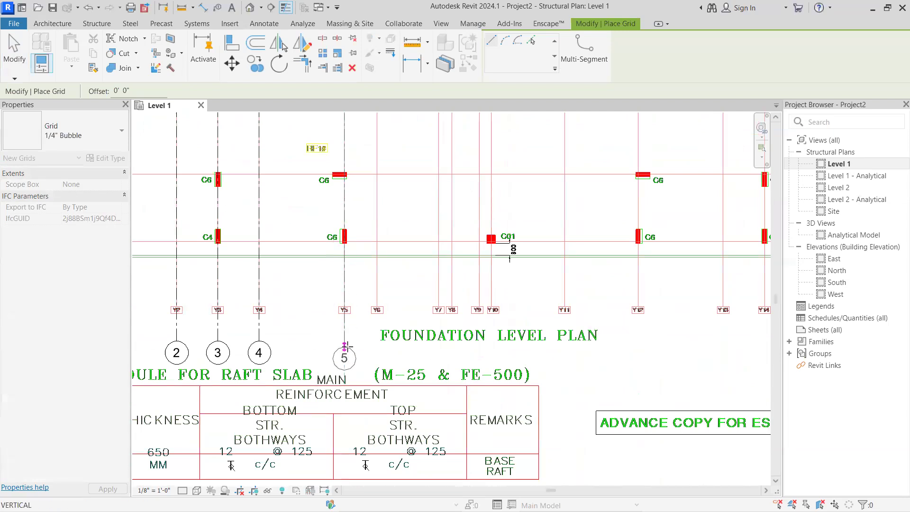
click(347, 342)
Draw the vertical grid on line Y6 through columns C2 and C1, ending in line with the Y5 grid
scroll(387, 272, down, 3)
middle_drag(391, 294, 399, 372)
middle_drag(416, 273, 419, 338)
scroll(414, 223, up, 1)
middle_drag(409, 216, 390, 211)
scroll(398, 203, up, 2)
click(390, 165)
scroll(400, 345, down, 2)
middle_drag(403, 327, 393, 254)
scroll(376, 298, up, 3)
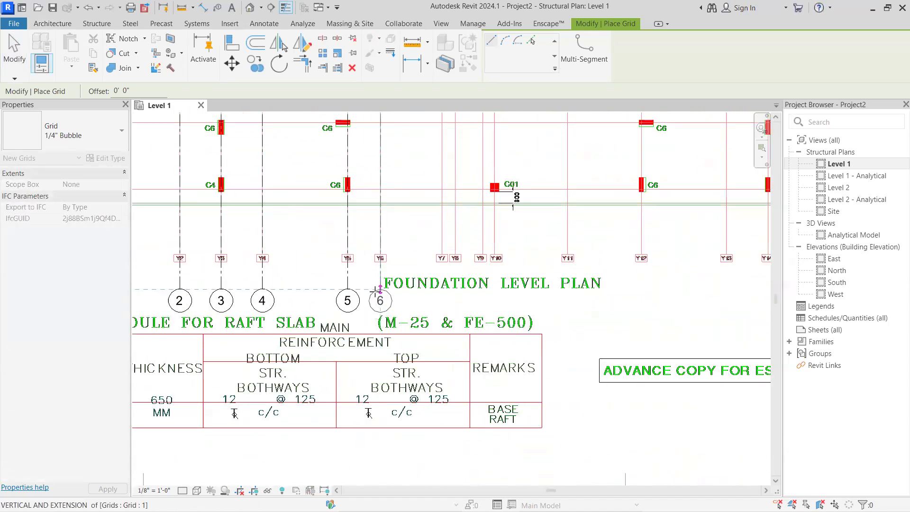
click(376, 290)
Draw a vertical grid along line Y7 through the C4 columns, ending beside the Y6 bubble
scroll(407, 360, down, 4)
scroll(392, 126, up, 3)
click(369, 147)
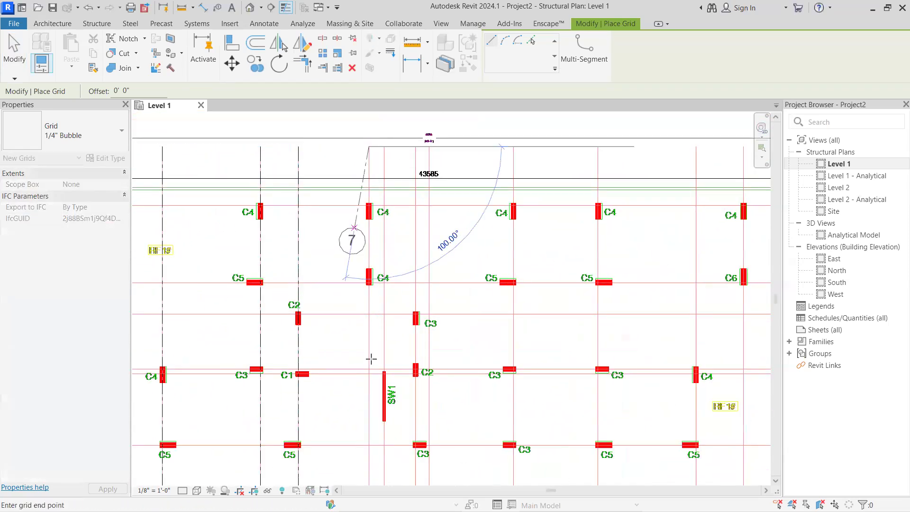
scroll(371, 359, down, 1)
middle_drag(371, 359, 367, 207)
middle_drag(348, 341, 367, 247)
middle_drag(354, 363, 393, 213)
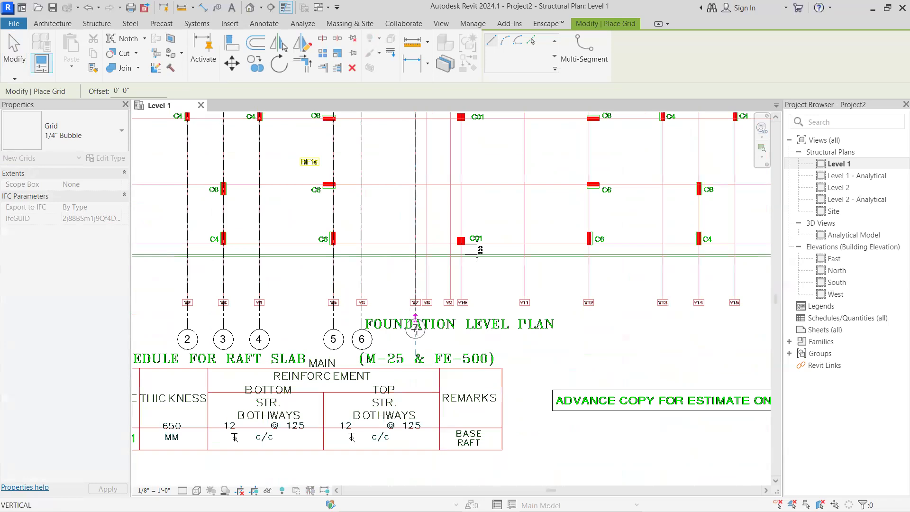
click(415, 328)
Draw the vertical grid on line Y8 through shear wall SW1, down to the bubble row below the plan
scroll(415, 327, down, 2)
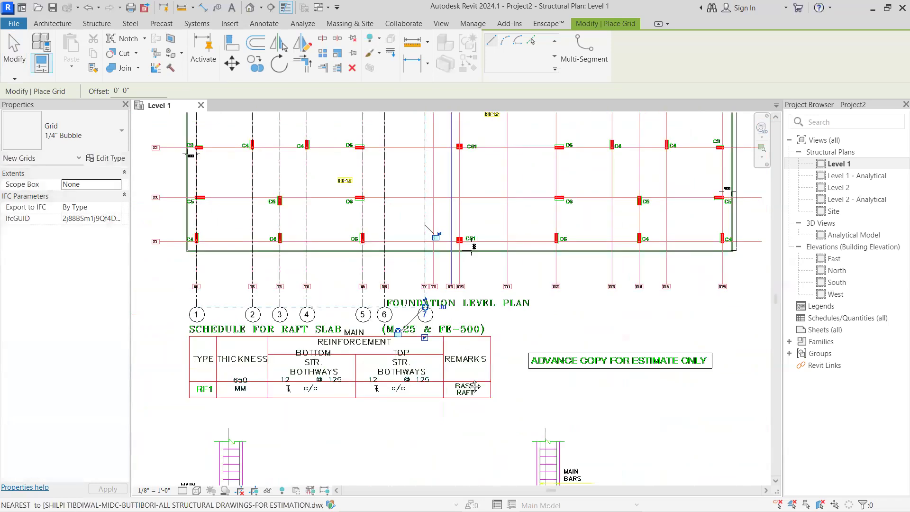
scroll(457, 303, up, 4)
scroll(447, 203, up, 2)
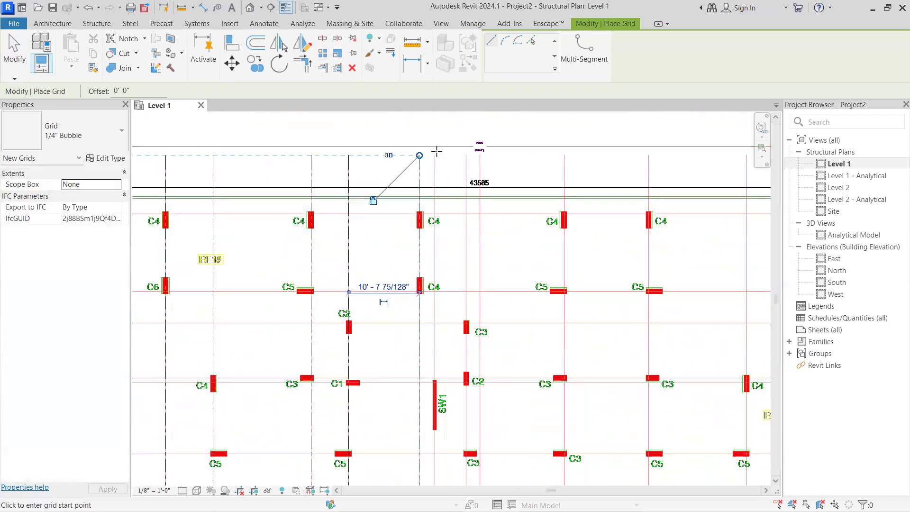
click(435, 154)
middle_drag(451, 362, 436, 209)
scroll(436, 210, down, 3)
middle_drag(400, 363, 400, 317)
scroll(412, 397, up, 1)
middle_drag(412, 396, 415, 218)
scroll(425, 276, up, 1)
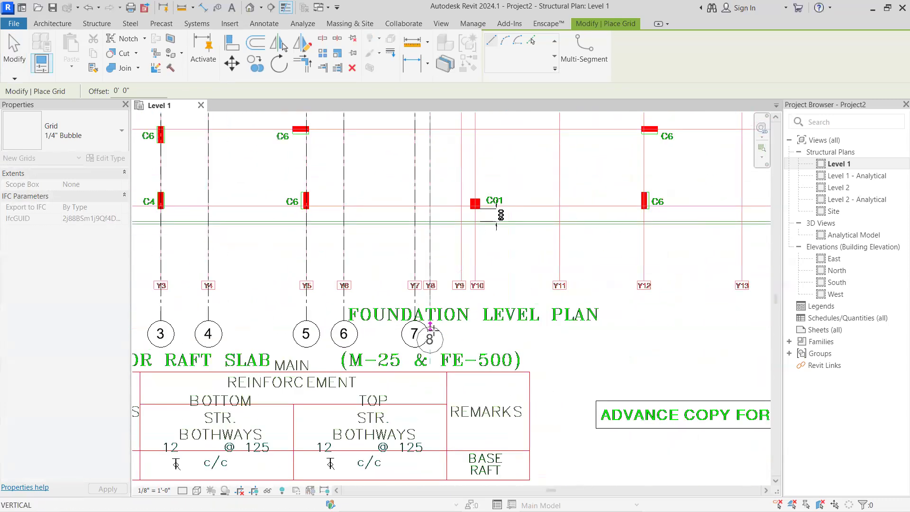
click(437, 322)
Draw the vertical grid along line Y9 through columns C3 and C2, ending below the Y9 label
middle_drag(462, 337, 445, 406)
middle_drag(502, 286, 460, 404)
middle_drag(464, 280, 480, 399)
middle_drag(473, 316, 487, 402)
middle_drag(451, 256, 473, 403)
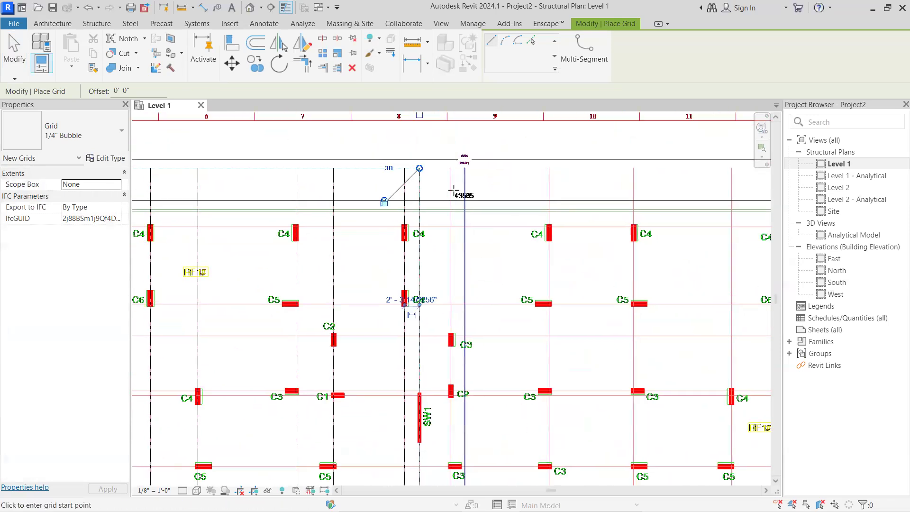
scroll(453, 185, up, 1)
click(452, 163)
scroll(444, 330, down, 2)
middle_drag(448, 333, 453, 203)
middle_drag(453, 367, 453, 215)
middle_drag(457, 348, 453, 210)
middle_drag(465, 317, 464, 263)
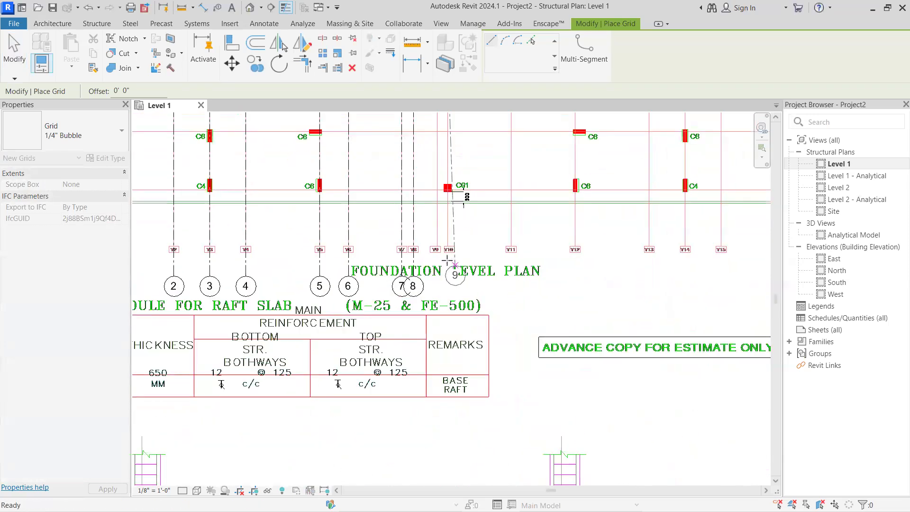
click(438, 271)
Draw a horizontal grid along line X1 from the plan's right end to beyond its X1 label on the left
middle_drag(573, 262, 526, 307)
scroll(329, 298, down, 1)
scroll(300, 299, up, 2)
scroll(305, 296, down, 2)
middle_drag(663, 305, 352, 239)
scroll(588, 235, up, 2)
click(557, 229)
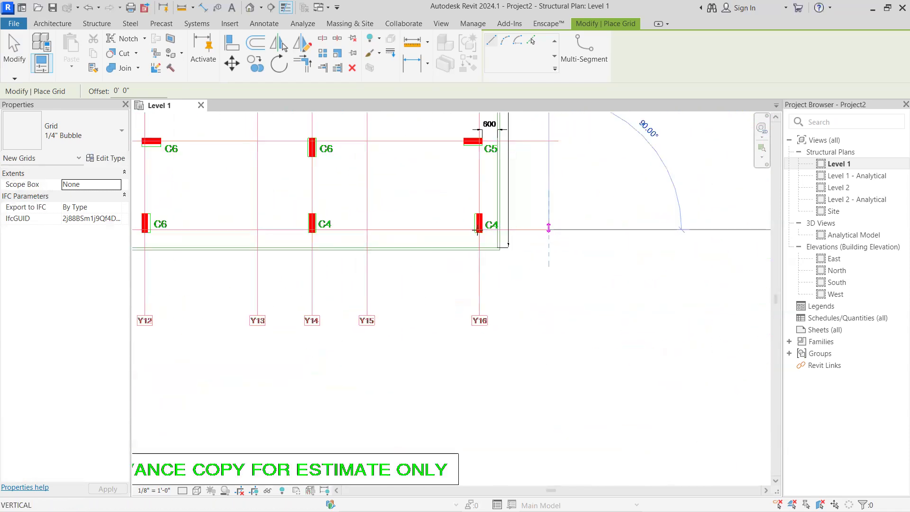
scroll(328, 240, down, 2)
middle_drag(546, 256, 759, 252)
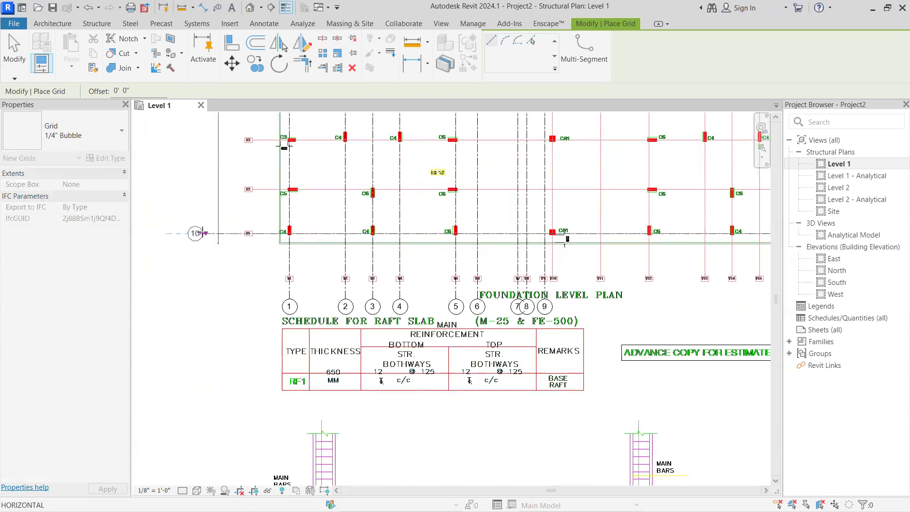
click(204, 233)
Draw the horizontal grid on line X2 from right to left, aligning both ends with the X1 grid
scroll(338, 238, down, 3)
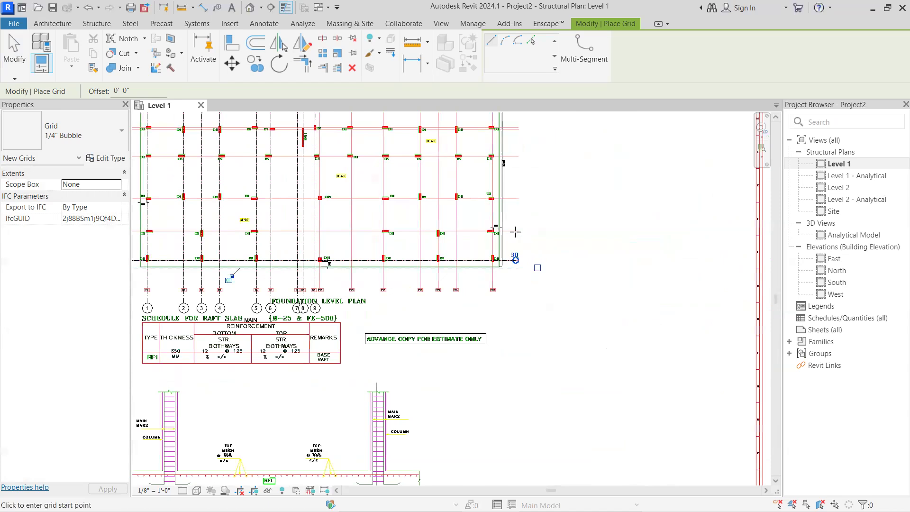
scroll(514, 230, up, 4)
click(516, 242)
scroll(514, 239, down, 3)
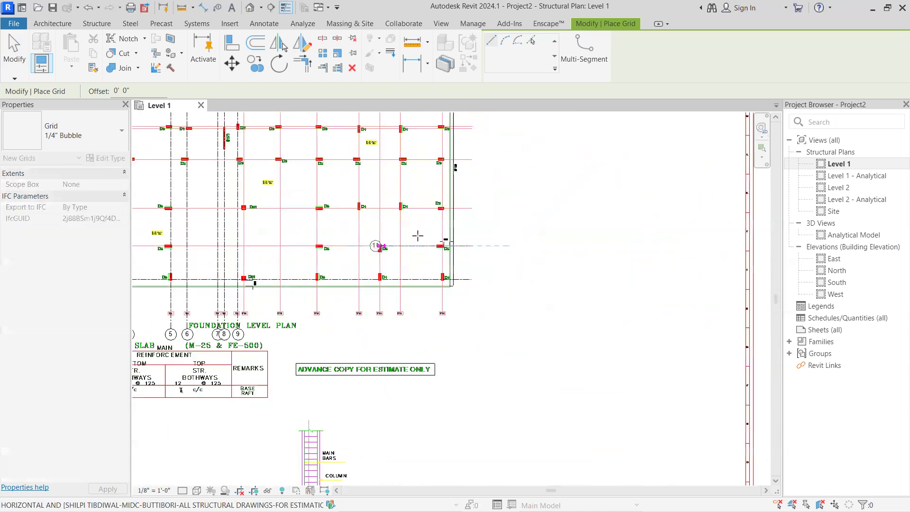
scroll(339, 231, up, 2)
click(339, 236)
Trace line X3 with a horizontal grid from right to left, ending in line with the X1 and X2 bubbles
scroll(446, 236, down, 3)
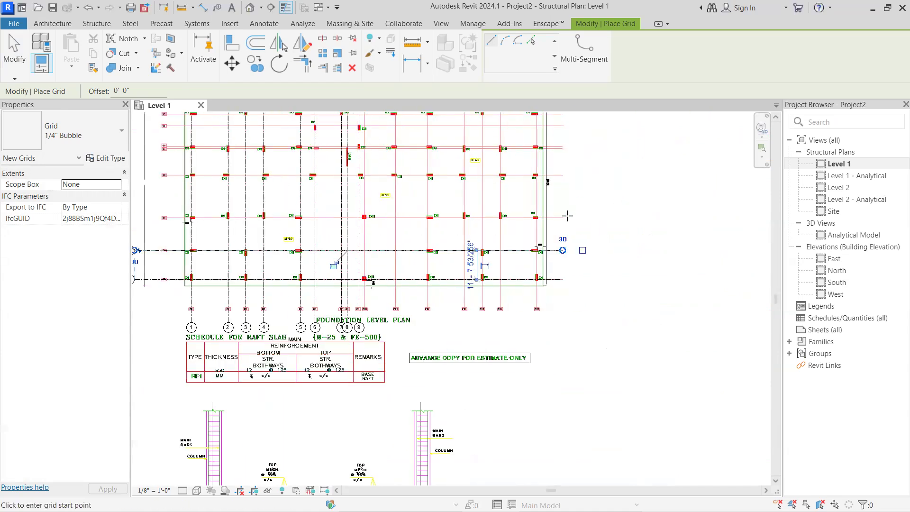
scroll(567, 216, up, 4)
click(547, 221)
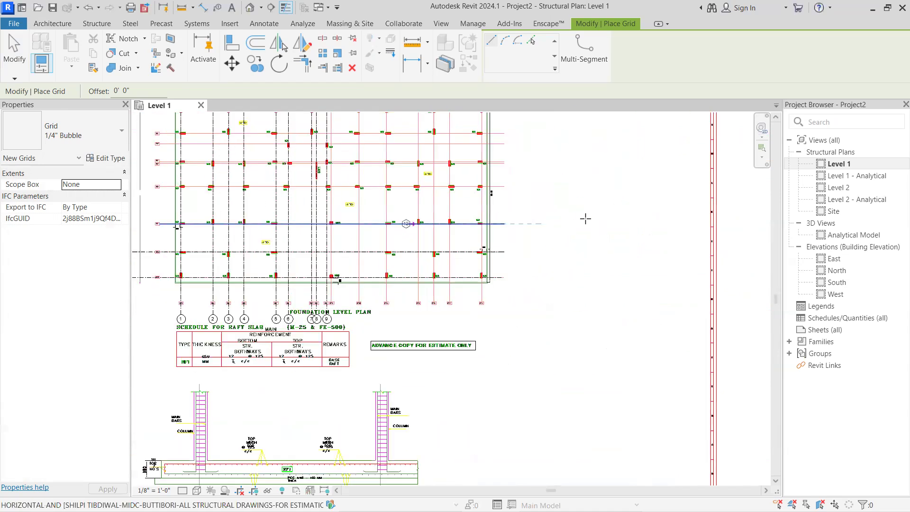
scroll(585, 215, down, 4)
middle_drag(275, 219, 286, 221)
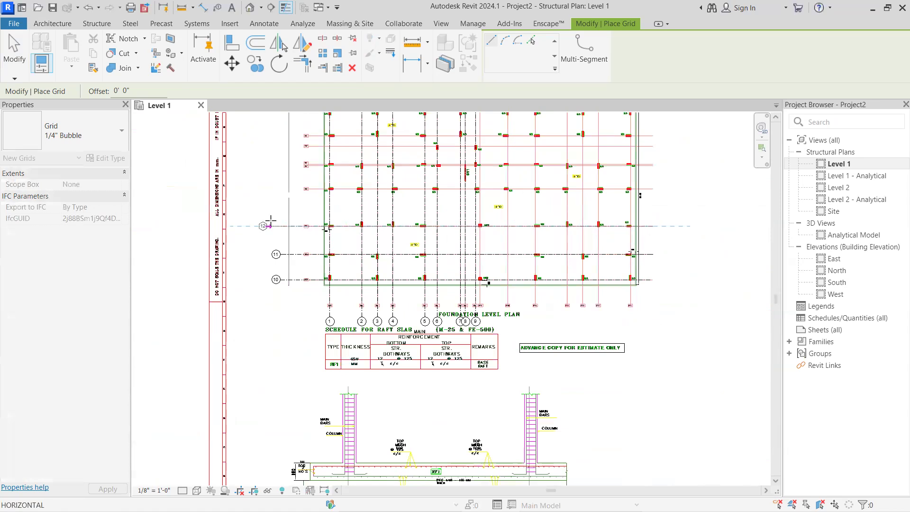
click(279, 223)
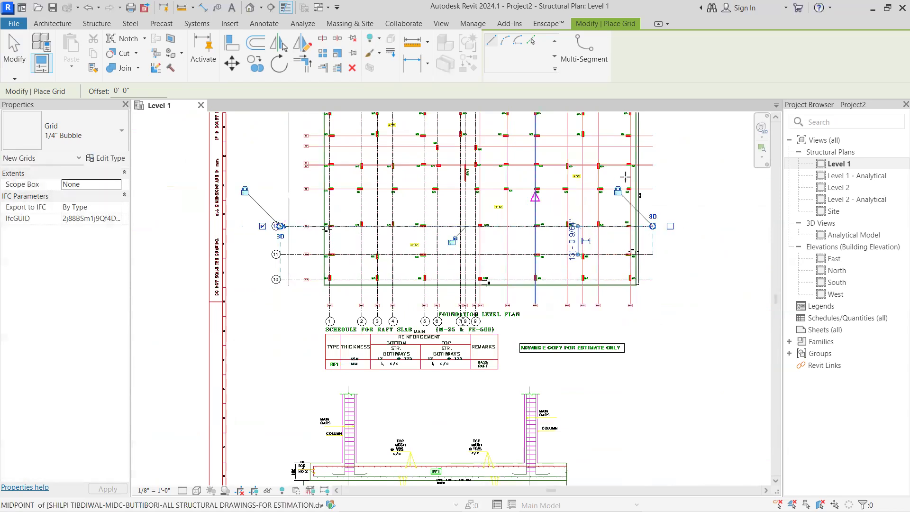
Place a horizontal grid over line X4, from its right endpoint to the bubble column left of the plan
scroll(651, 188, up, 1)
scroll(651, 188, up, 1)
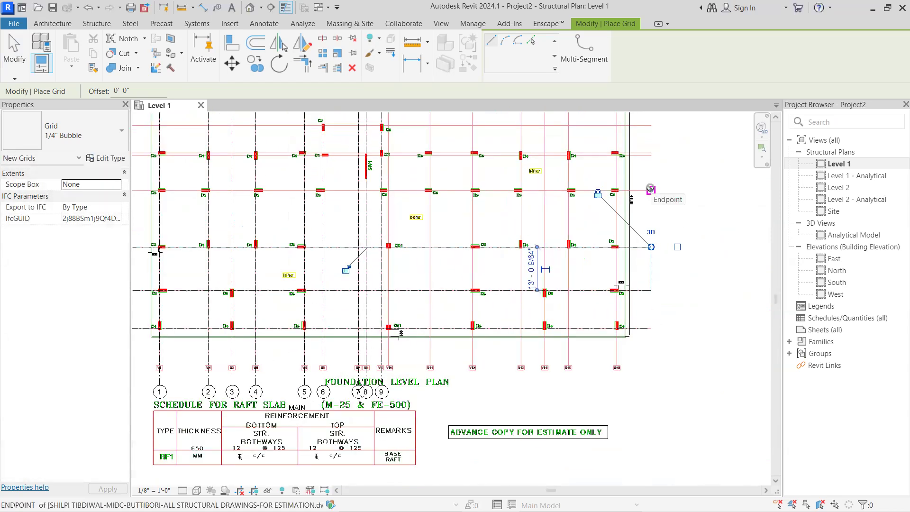
click(651, 189)
scroll(412, 195, down, 3)
middle_drag(412, 195, 747, 208)
scroll(388, 200, up, 2)
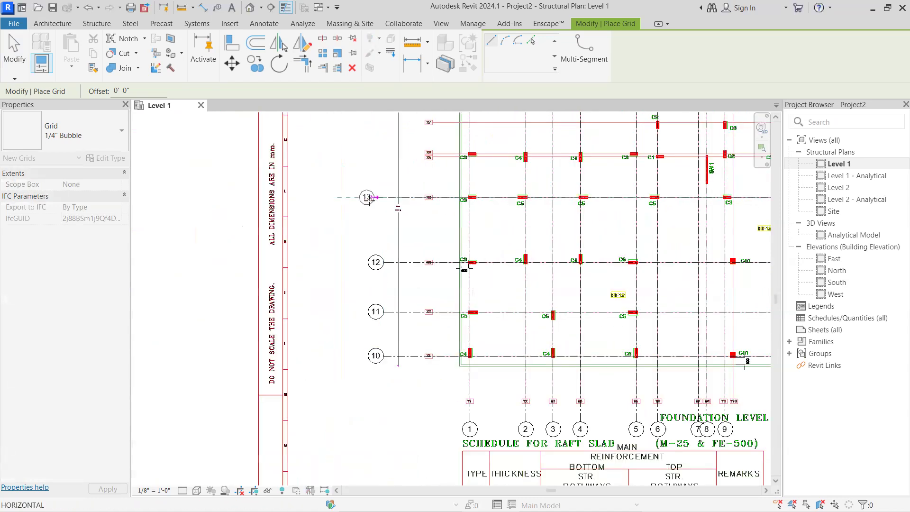
click(379, 199)
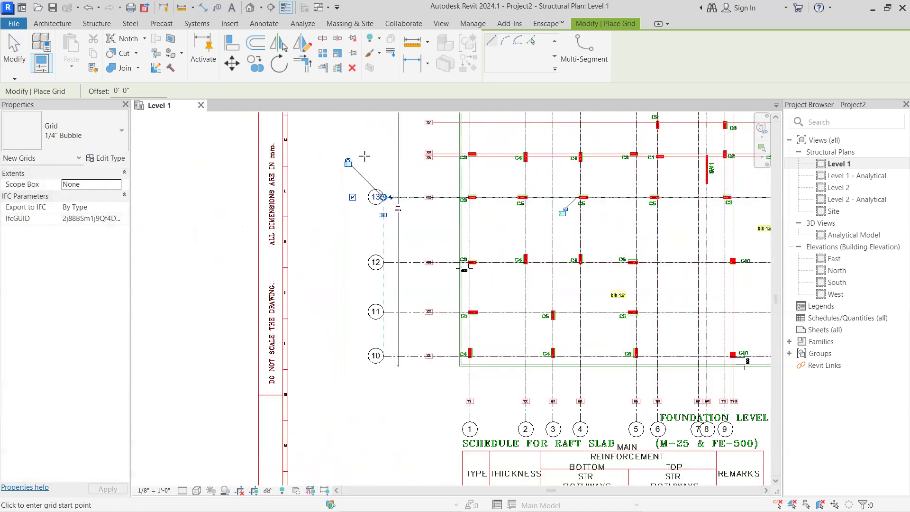
Finish placing grids and examine the traced grids on the foundation plan and the full row of drawing sheets
key(Escape)
key(Escape)
scroll(375, 245, up, 1)
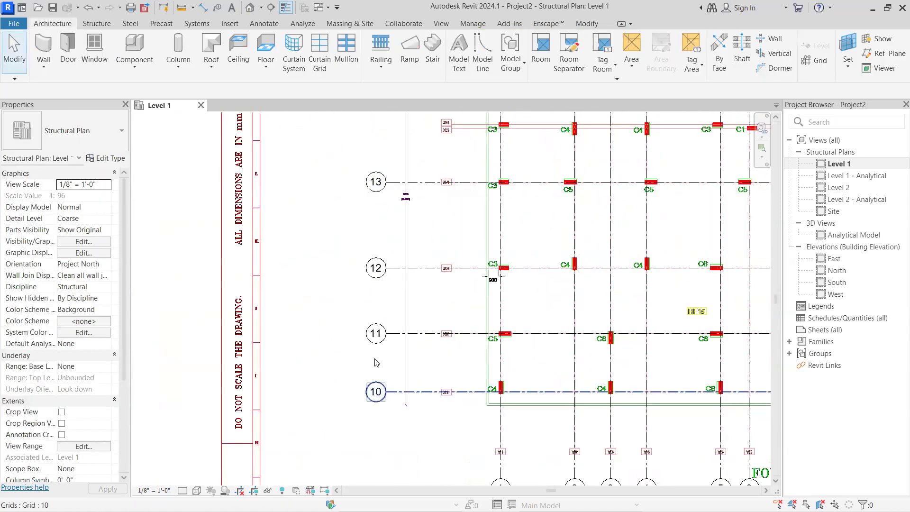
scroll(426, 332, down, 1)
middle_drag(448, 345, 248, 272)
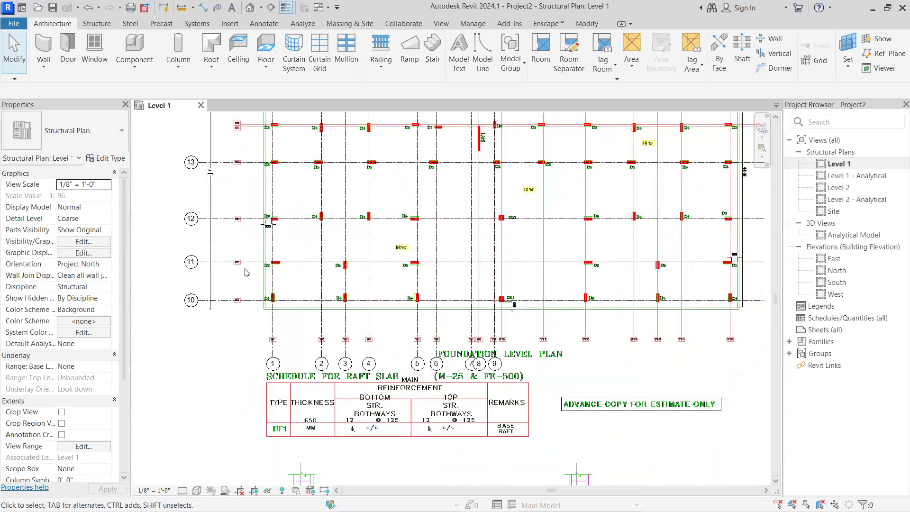
scroll(246, 278, down, 1)
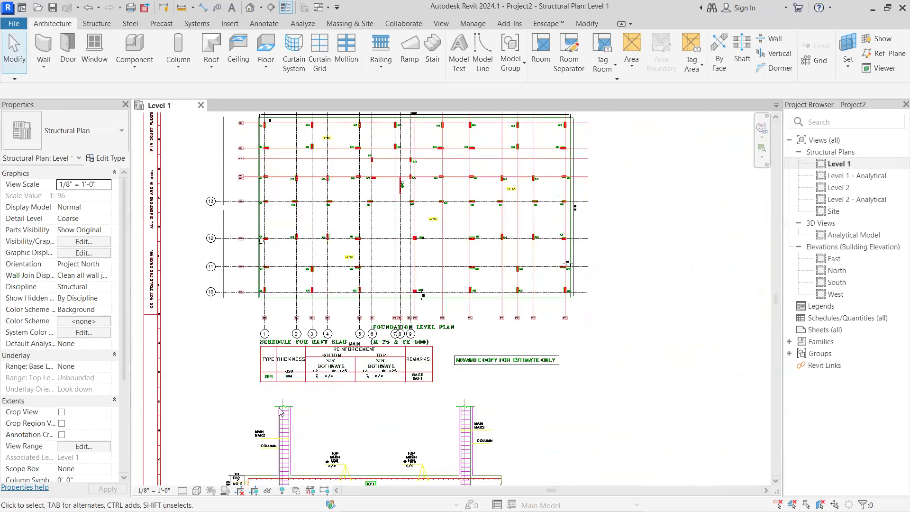
scroll(285, 411, down, 4)
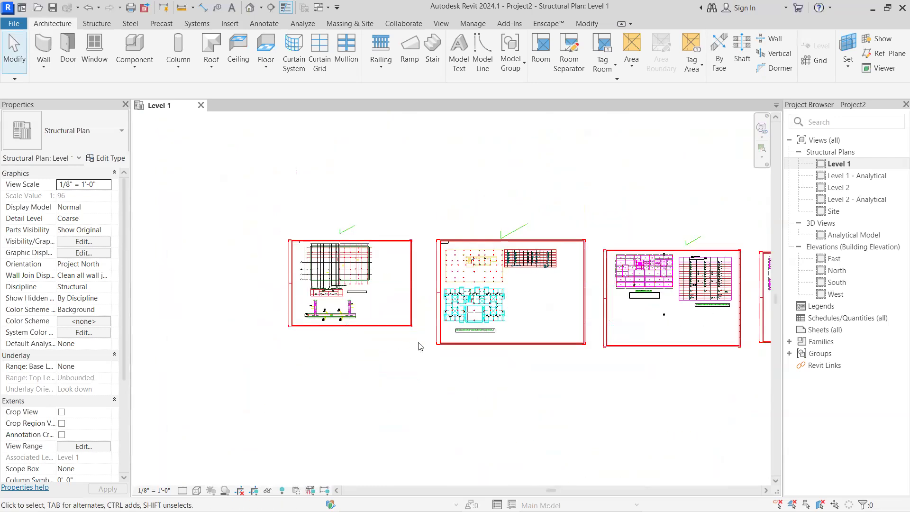
scroll(476, 349, down, 2)
middle_drag(531, 327, 468, 315)
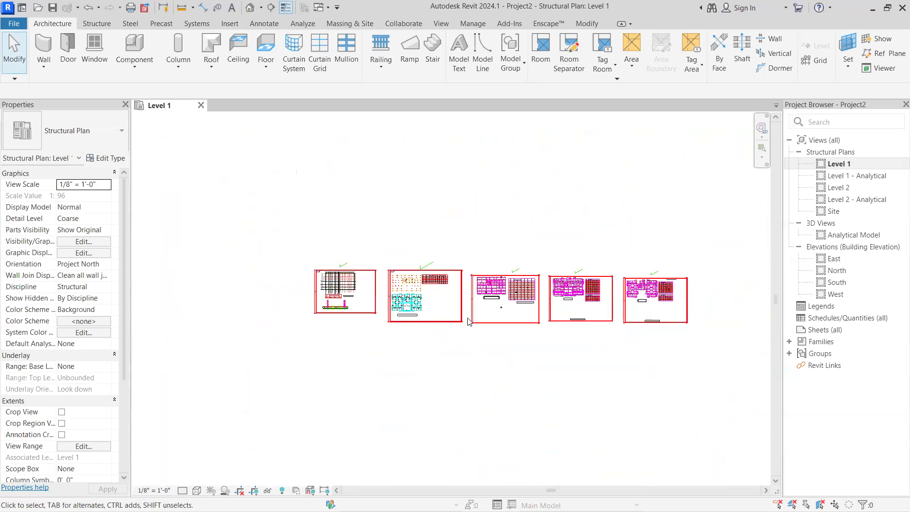
Hide the North building elevation view symbol, as an individual element, in the Level 1 structural plan
scroll(462, 320, up, 2)
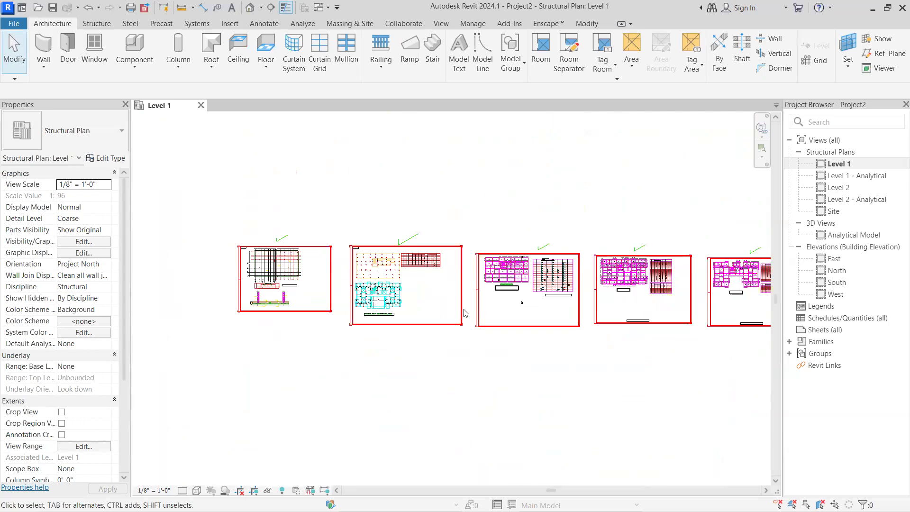
right_click(464, 313)
click(436, 334)
scroll(422, 344, down, 5)
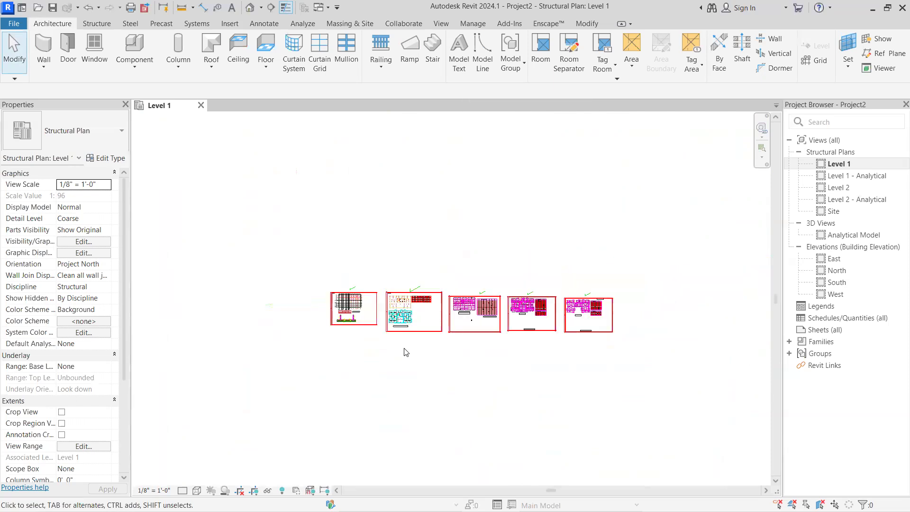
scroll(393, 364, down, 2)
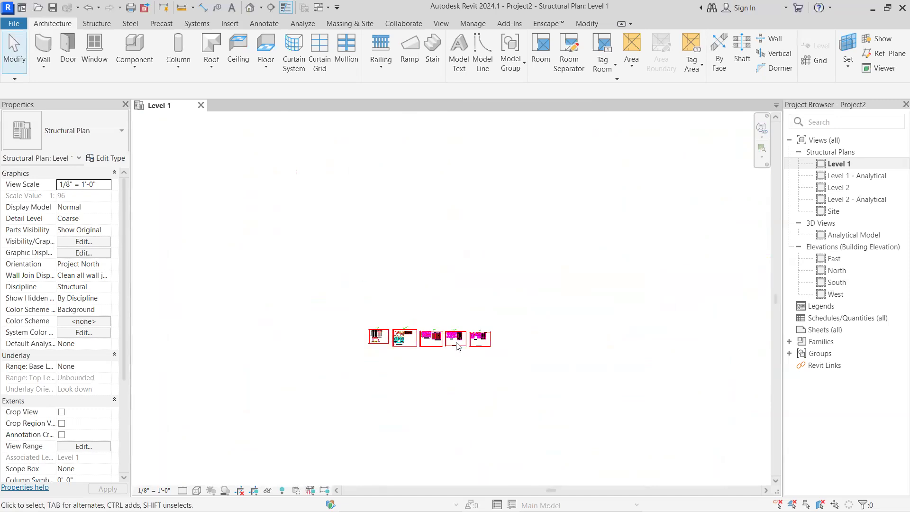
click(427, 338)
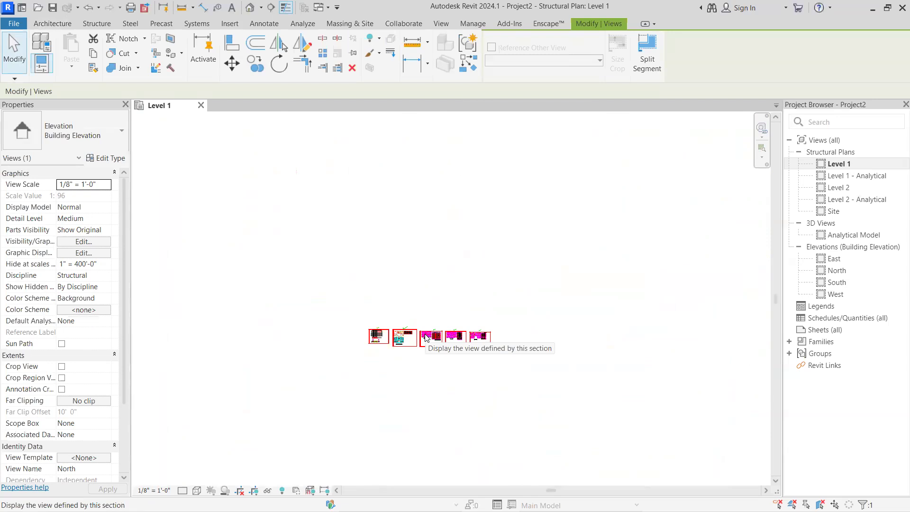
right_click(426, 338)
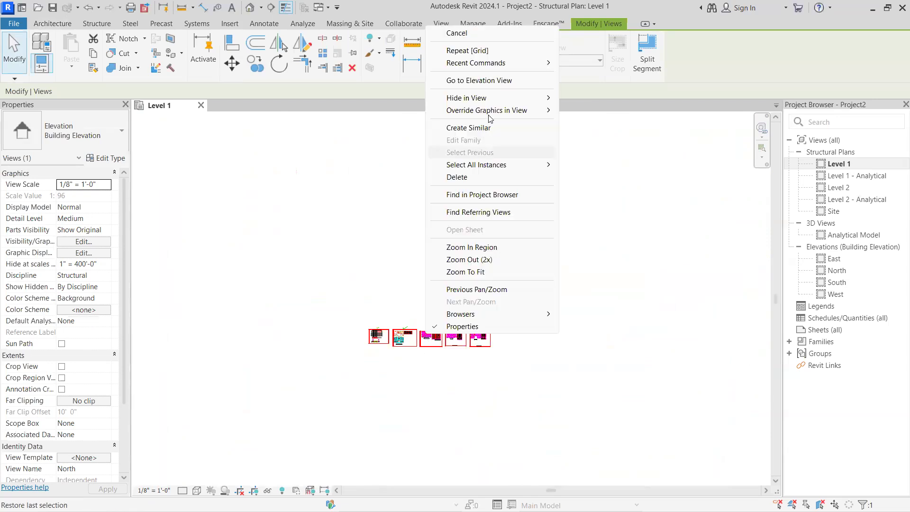
mouse_move(549, 104)
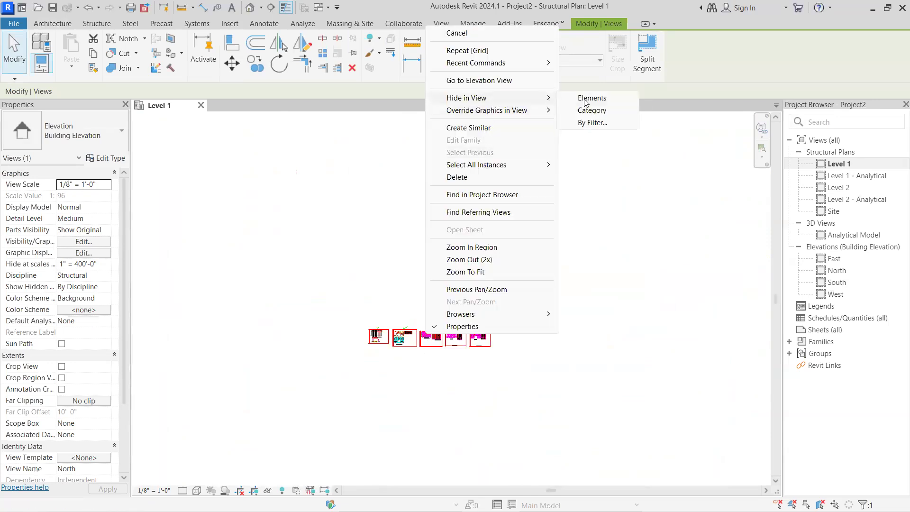
click(614, 100)
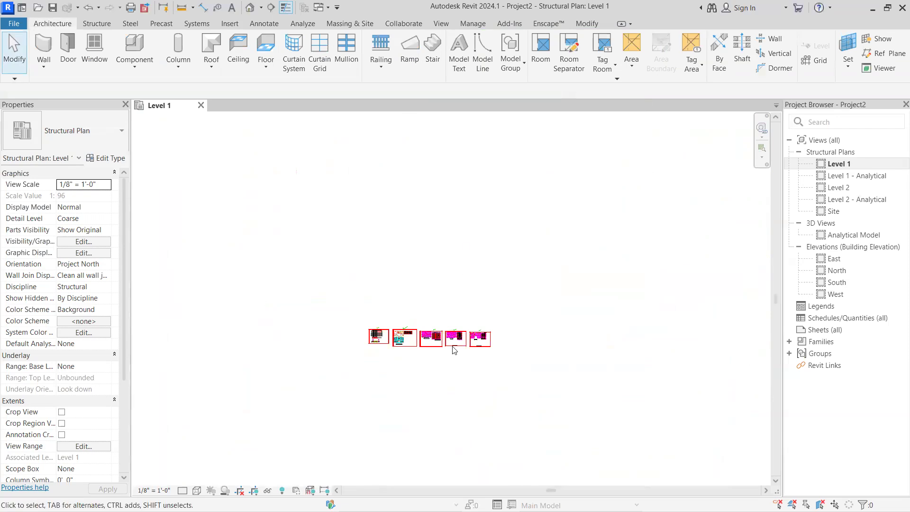
Examine the foundation plan's traced grids and the surrounding drawing sheets, including the remaining elevation marker among them
scroll(376, 345, up, 5)
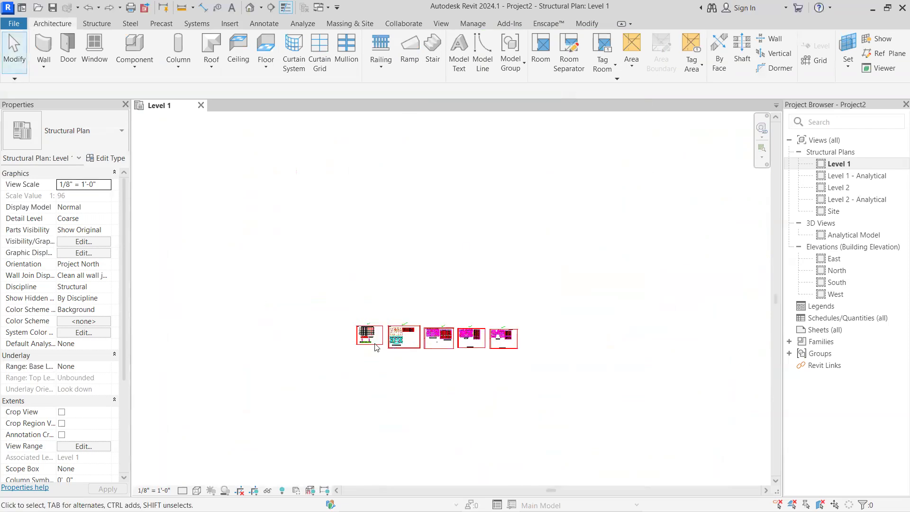
scroll(369, 332, up, 8)
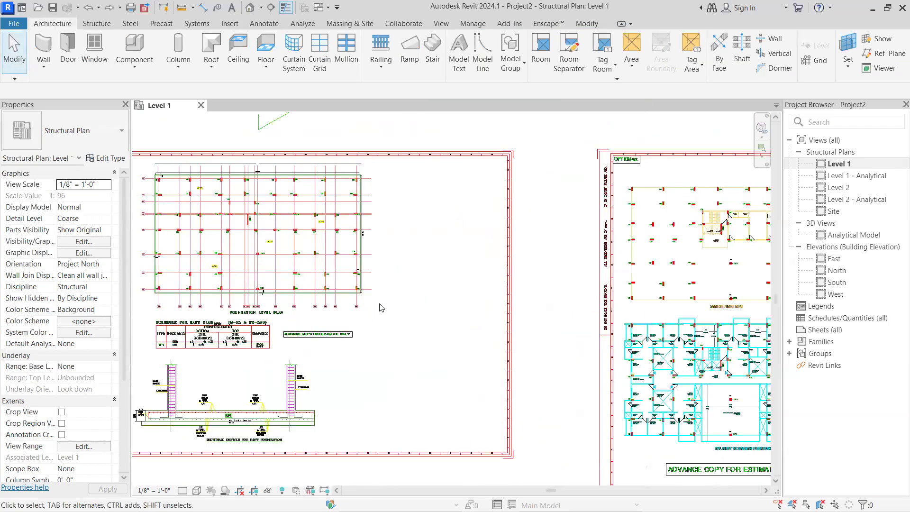
middle_drag(560, 306, 664, 304)
scroll(663, 304, up, 1)
scroll(411, 374, down, 3)
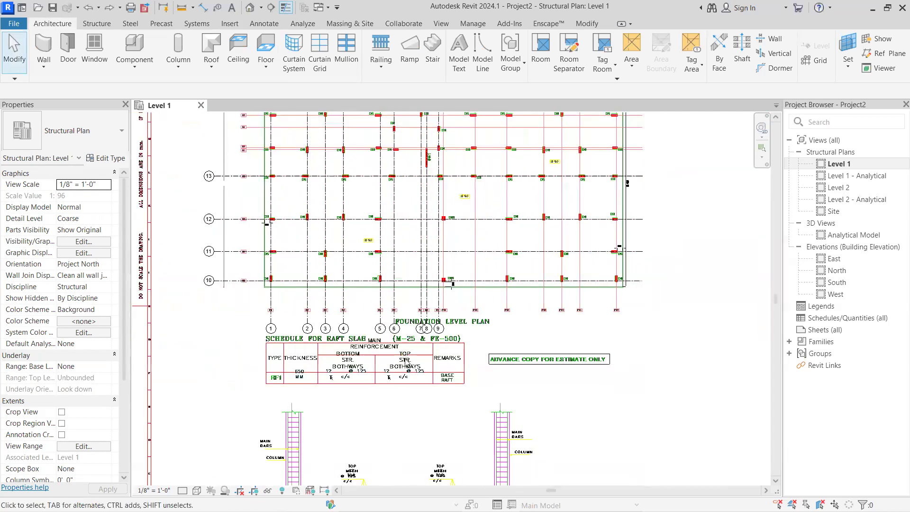
scroll(394, 377, down, 4)
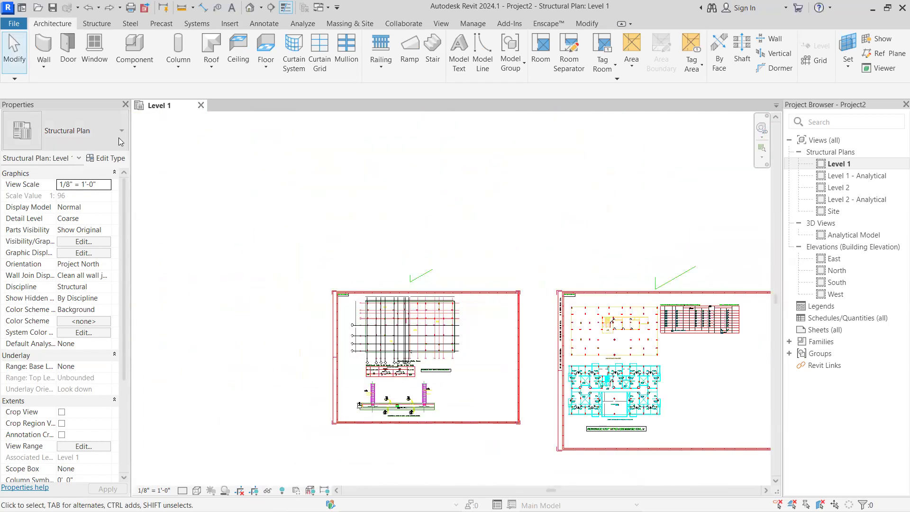
scroll(278, 363, down, 3)
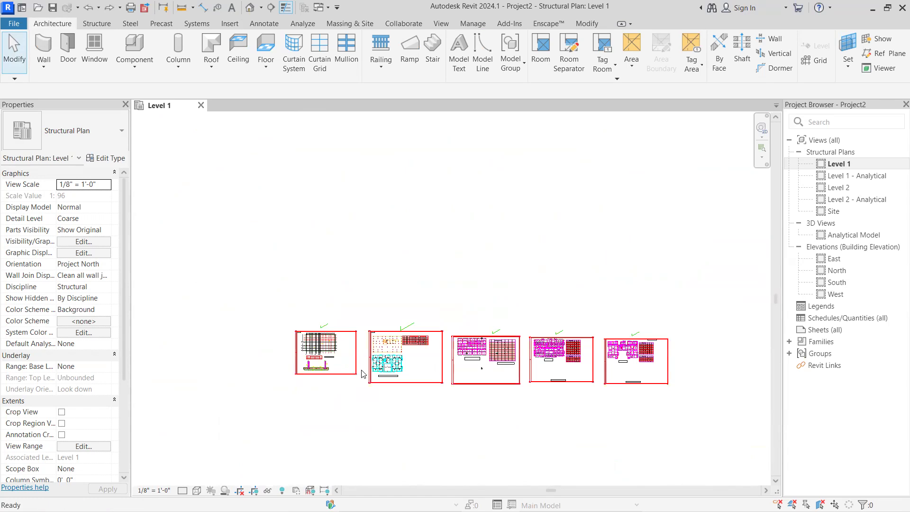
scroll(612, 384, down, 3)
scroll(417, 318, down, 1)
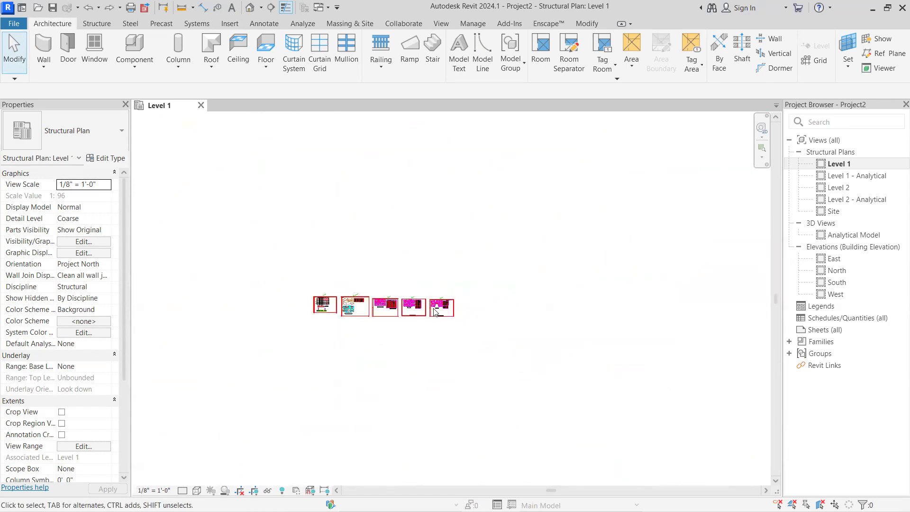
scroll(384, 311, up, 4)
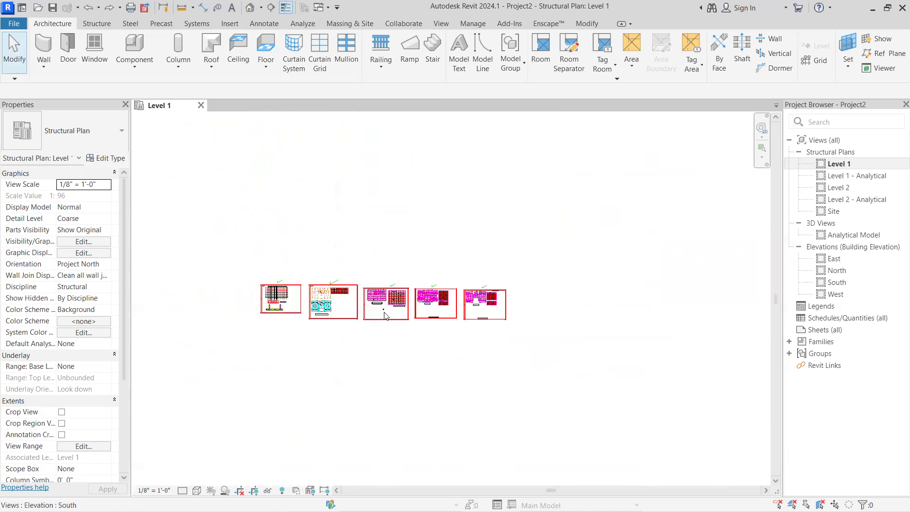
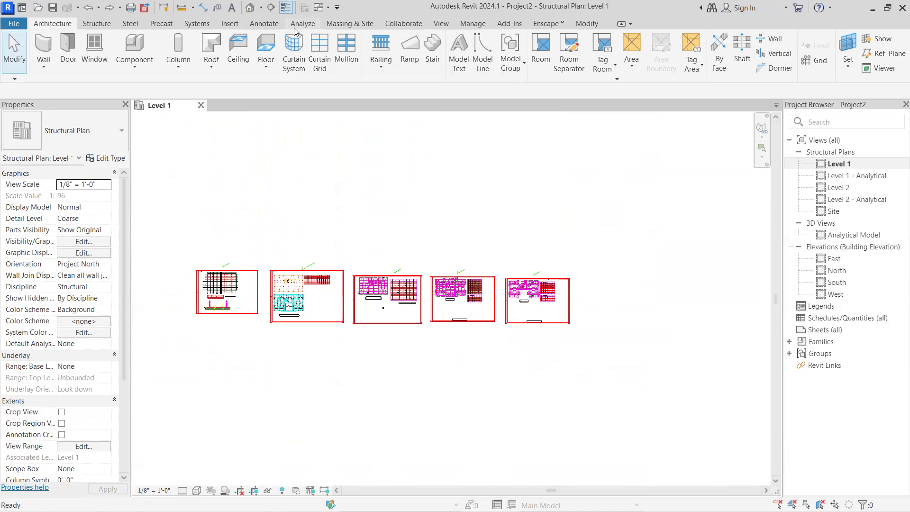
Reveal the hidden elements in the Level 1 structural plan, and return the view to its normal display
click(282, 490)
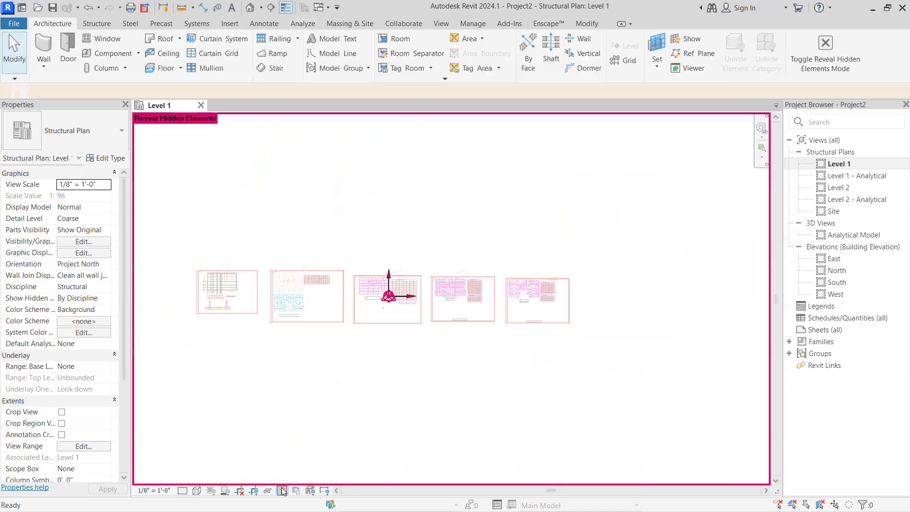
click(282, 490)
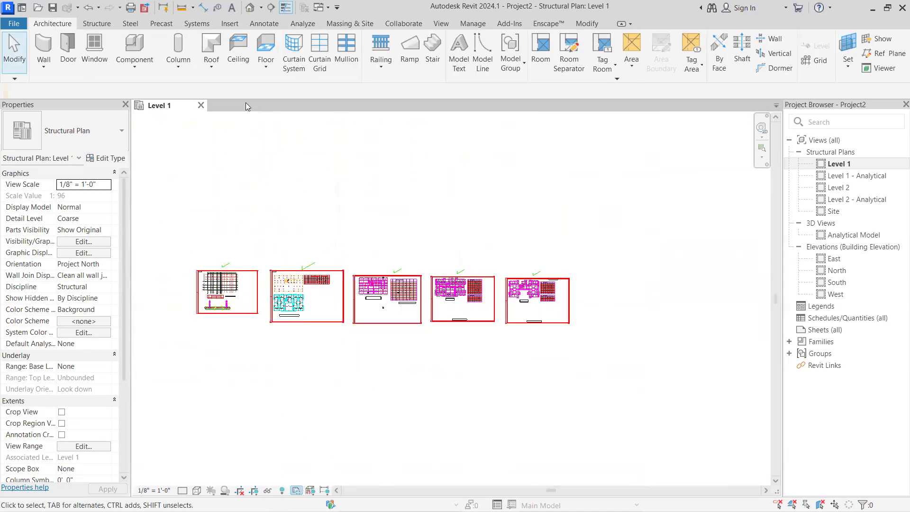
click(473, 24)
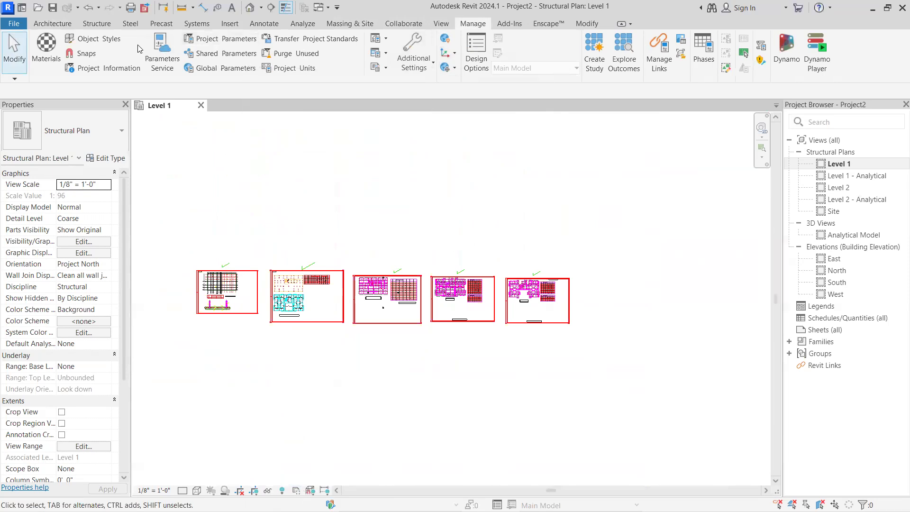
Remove the linked DWG drawing from the project's CAD links, leaving only the native Revit elements in the plan
click(237, 24)
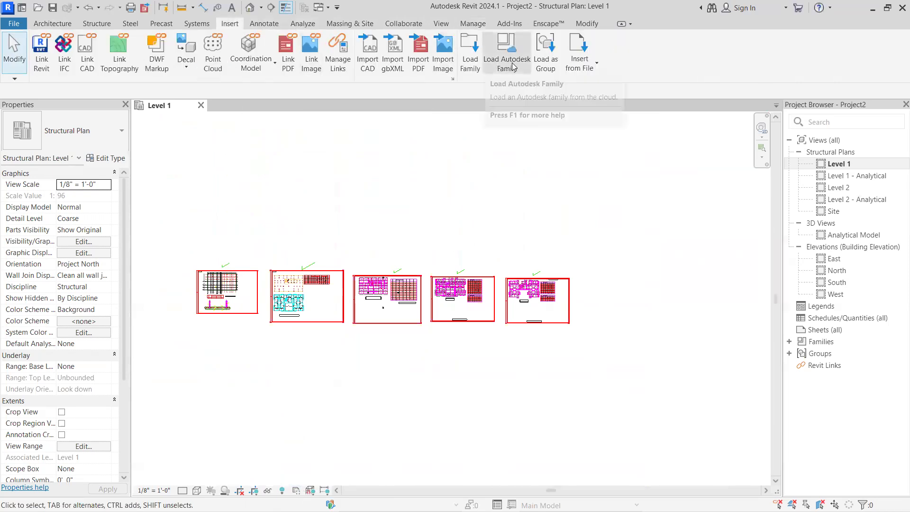
click(336, 52)
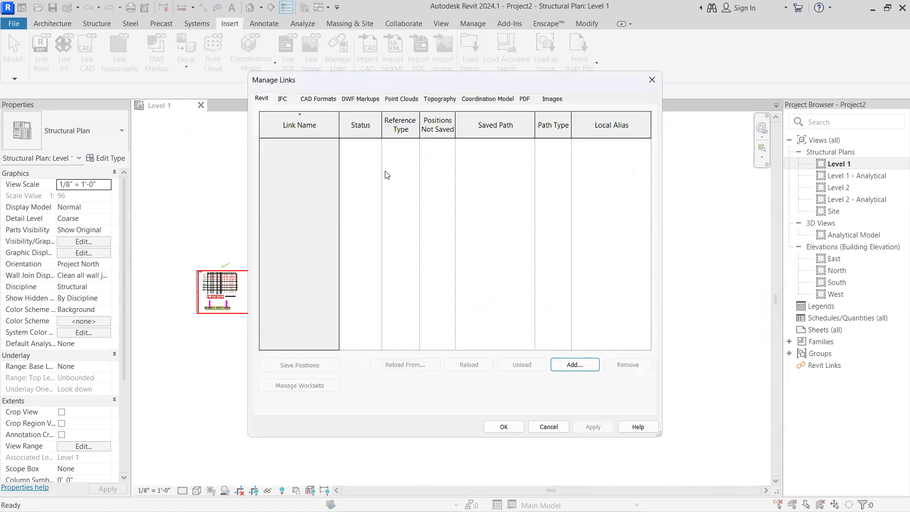
click(319, 100)
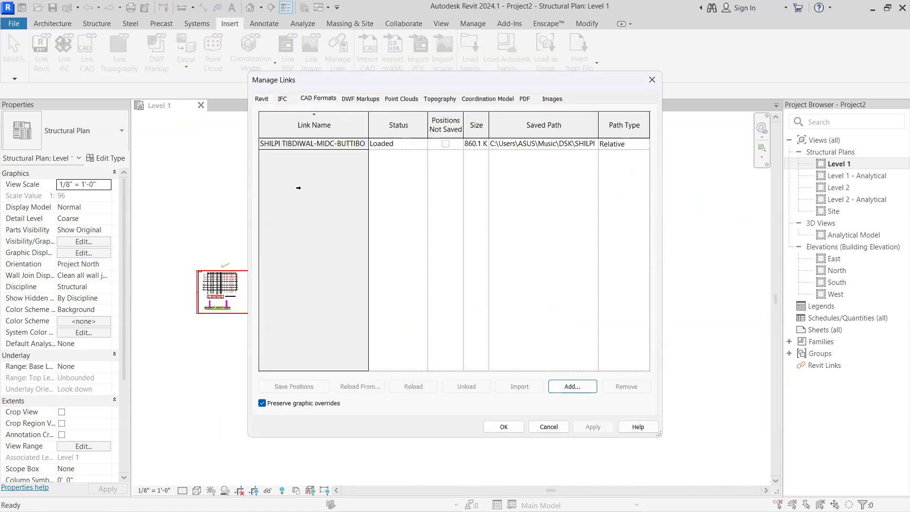
click(313, 144)
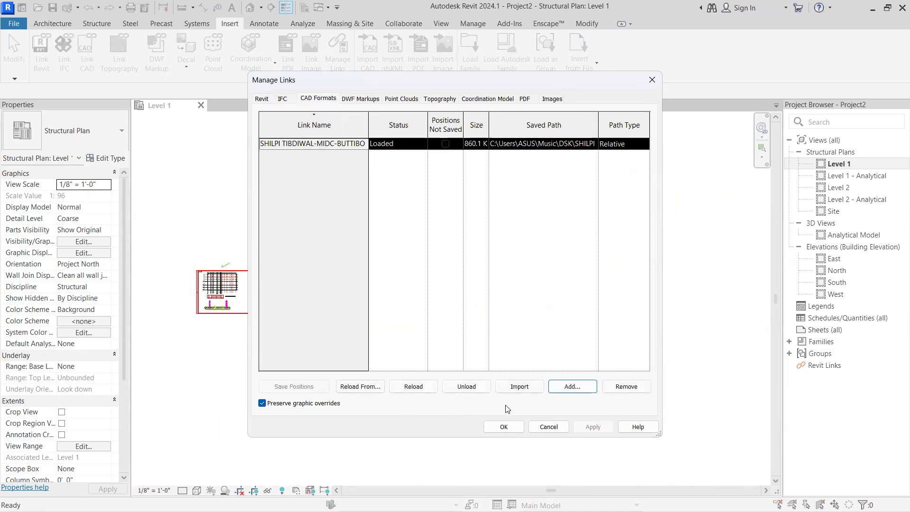
click(624, 386)
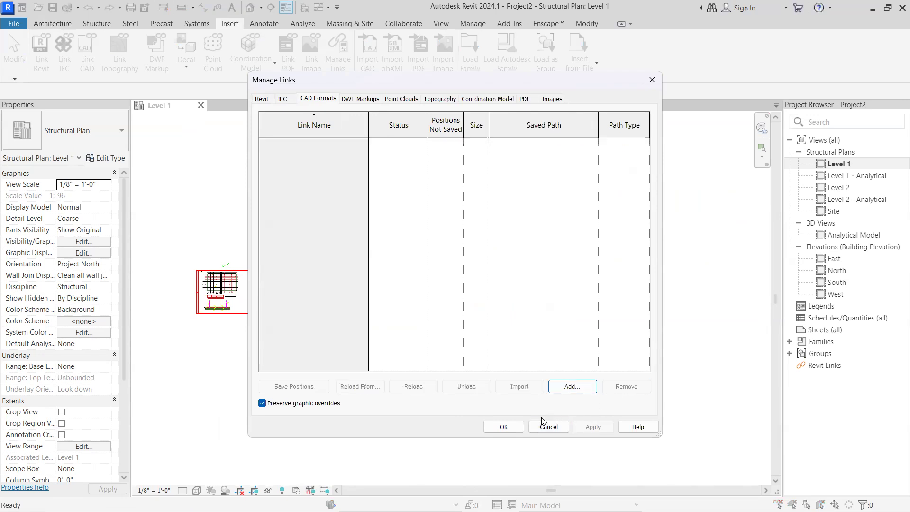
click(503, 427)
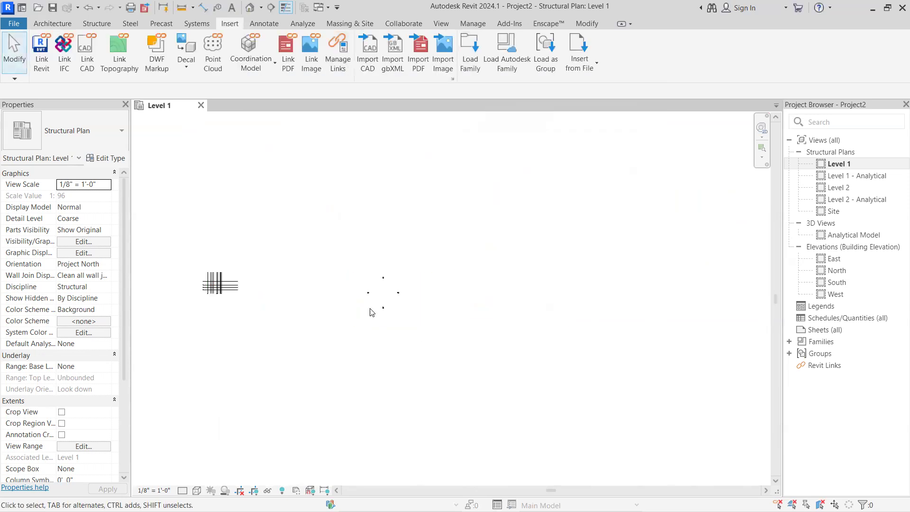
Examine the traced vertical and horizontal grids in the Level 1 plan without the drawing underneath, selecting them together to check them
scroll(360, 308, up, 1)
middle_drag(368, 312, 569, 318)
scroll(581, 258, up, 2)
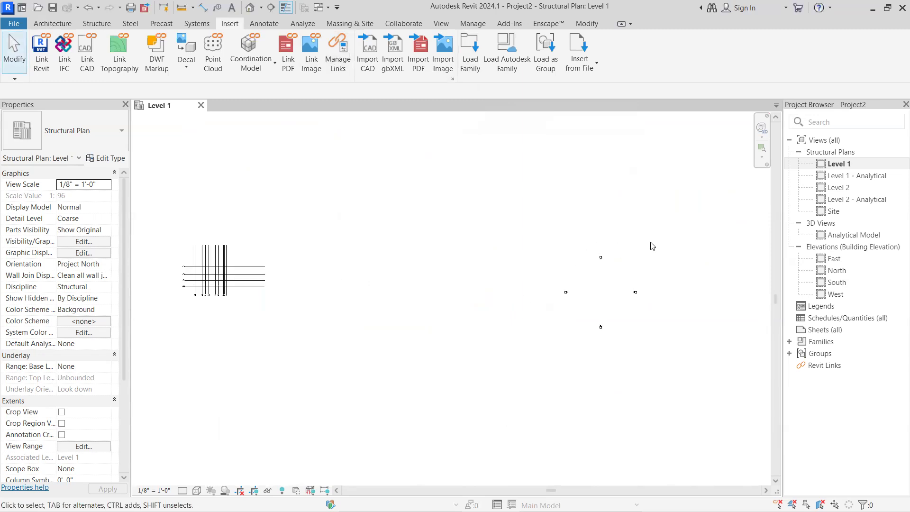
scroll(244, 271, up, 3)
middle_drag(209, 280, 380, 290)
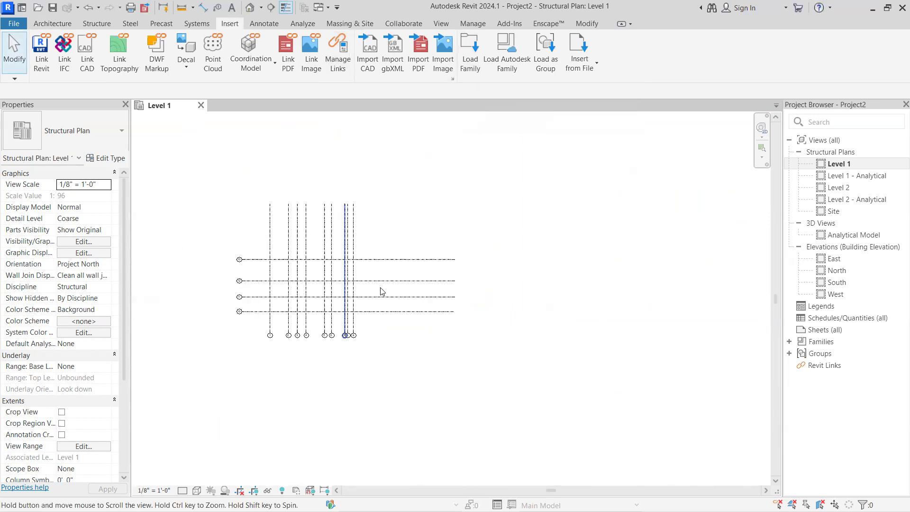
scroll(503, 192, up, 1)
drag(493, 195, 185, 429)
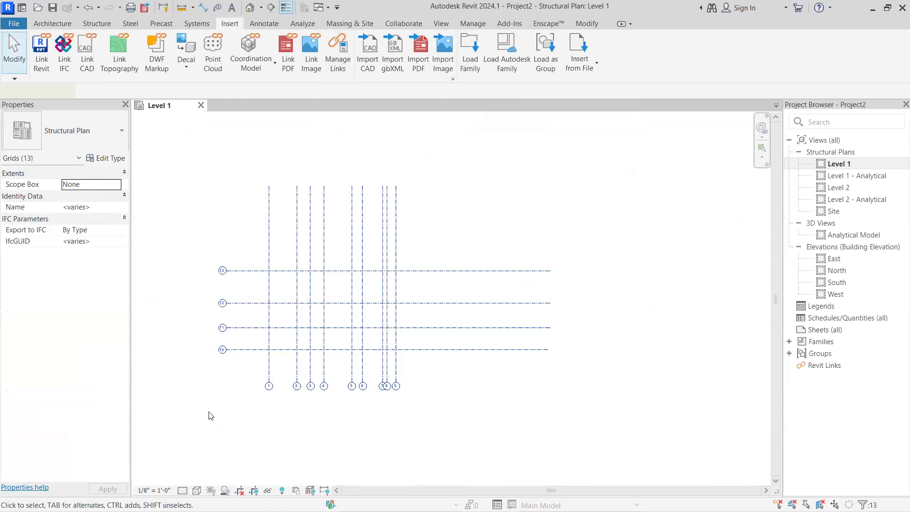
key(Escape)
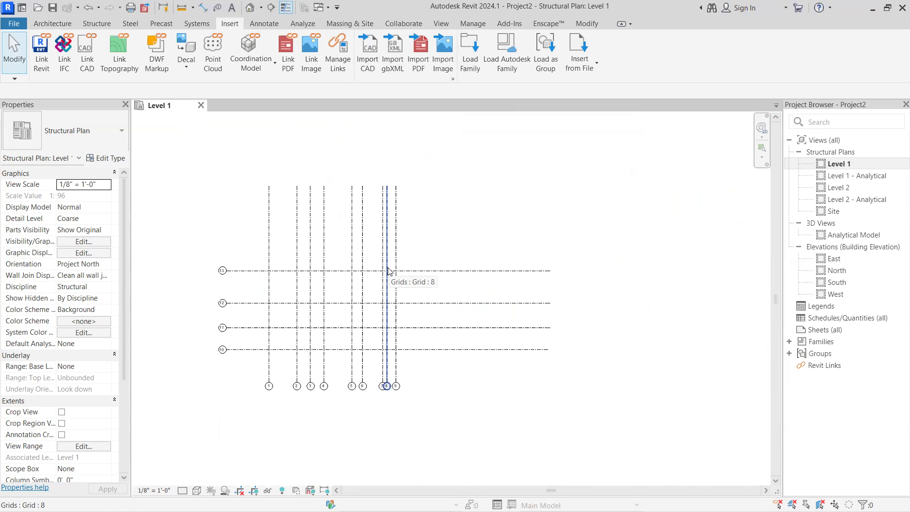
scroll(478, 310, up, 3)
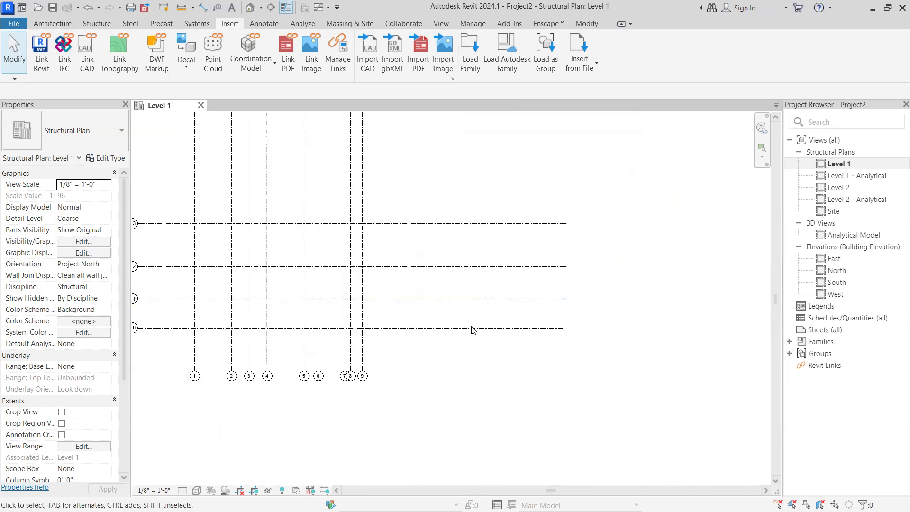
scroll(472, 330, down, 6)
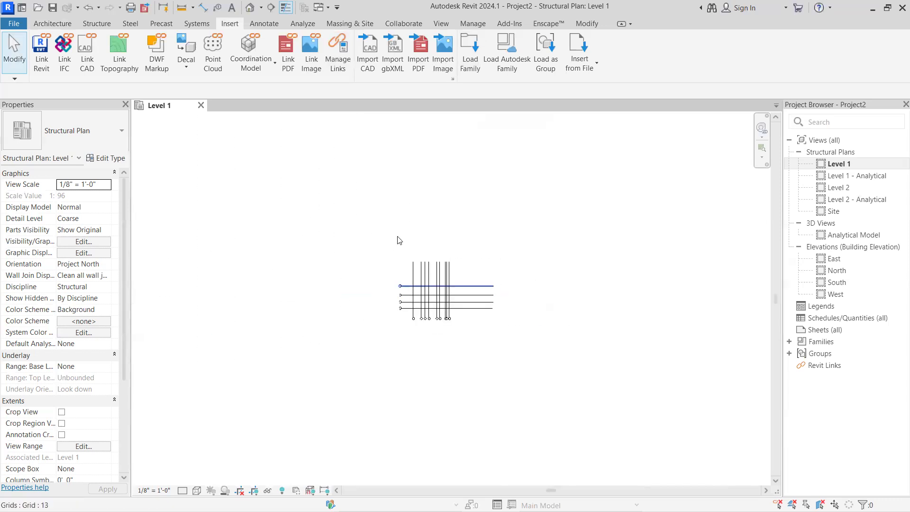
scroll(450, 241, up, 1)
drag(560, 229, 321, 374)
click(482, 223)
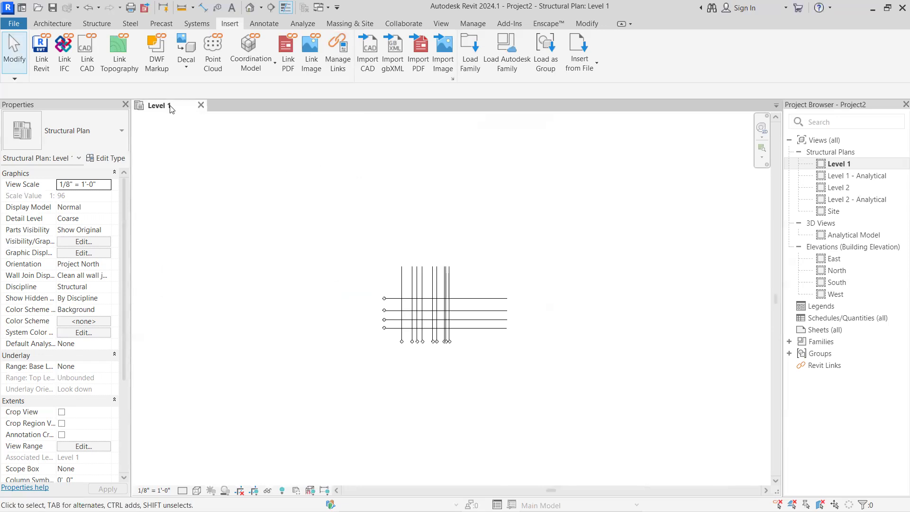
Close the Level 1 view and its project, discarding the unsaved changes to Project2
click(201, 107)
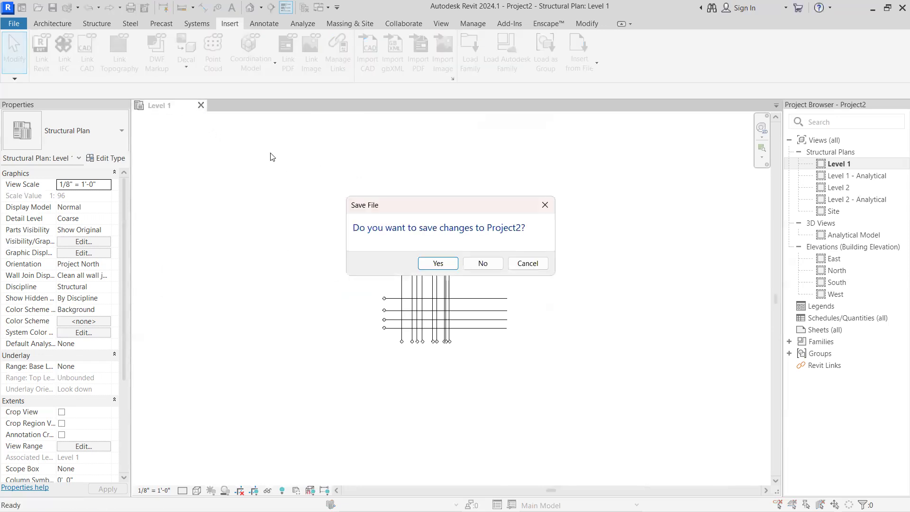
click(476, 262)
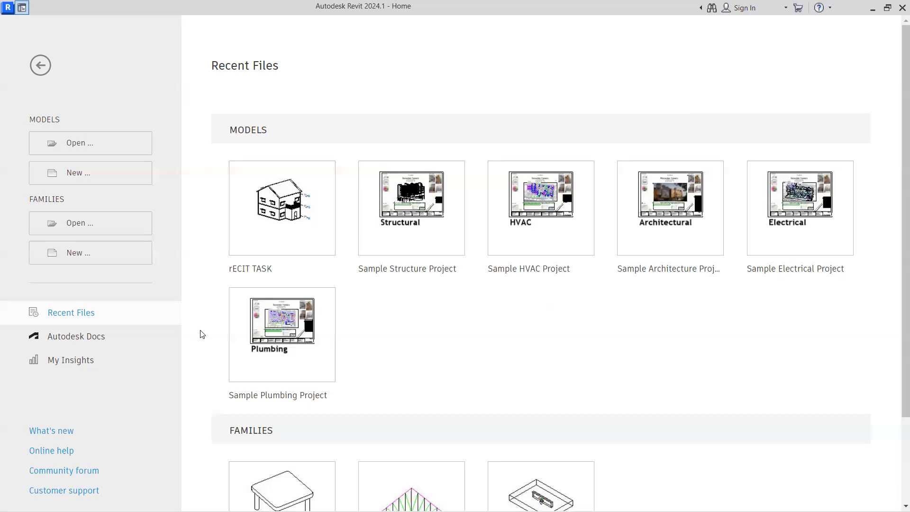
scroll(216, 441, down, 1)
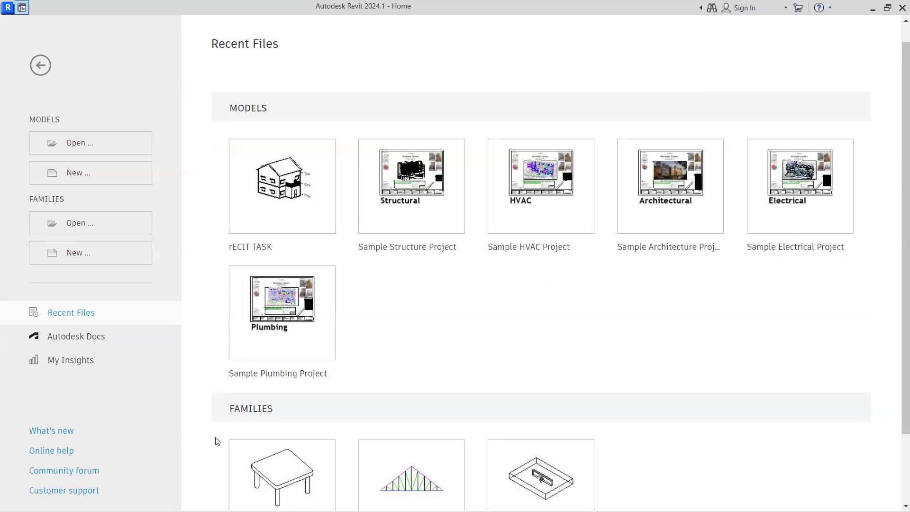
scroll(389, 457, down, 1)
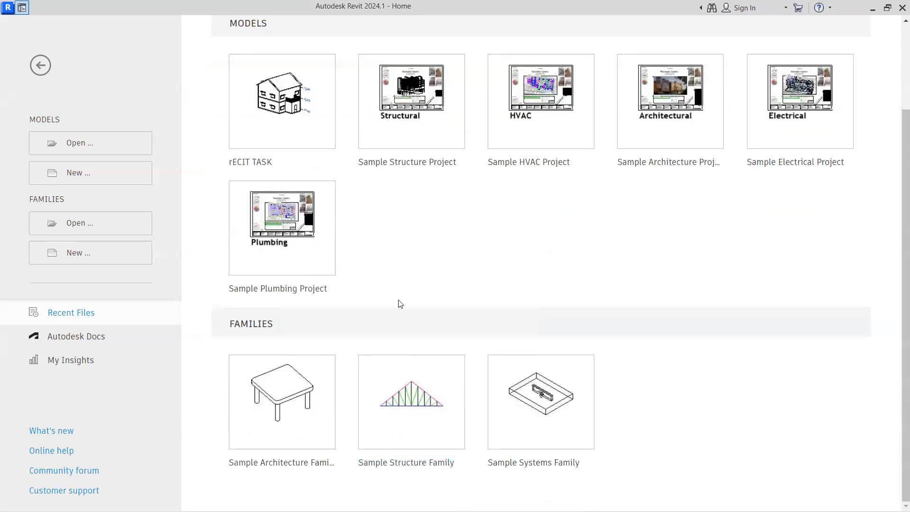
scroll(334, 271, up, 2)
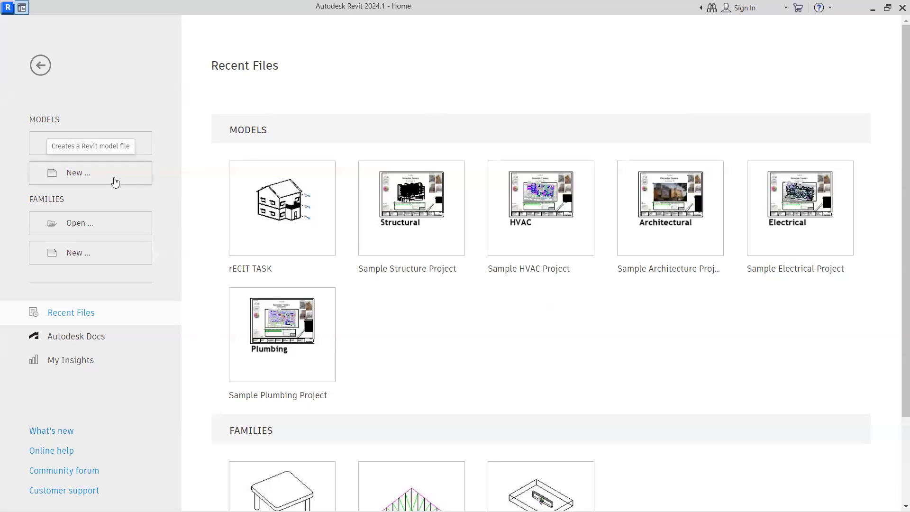
click(887, 8)
click(885, 9)
click(861, 7)
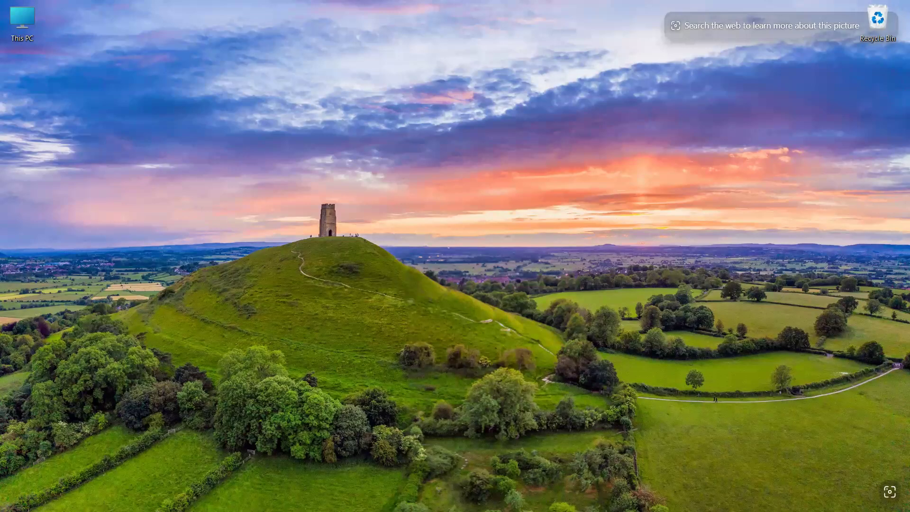
mouse_move(633, 503)
click(685, 498)
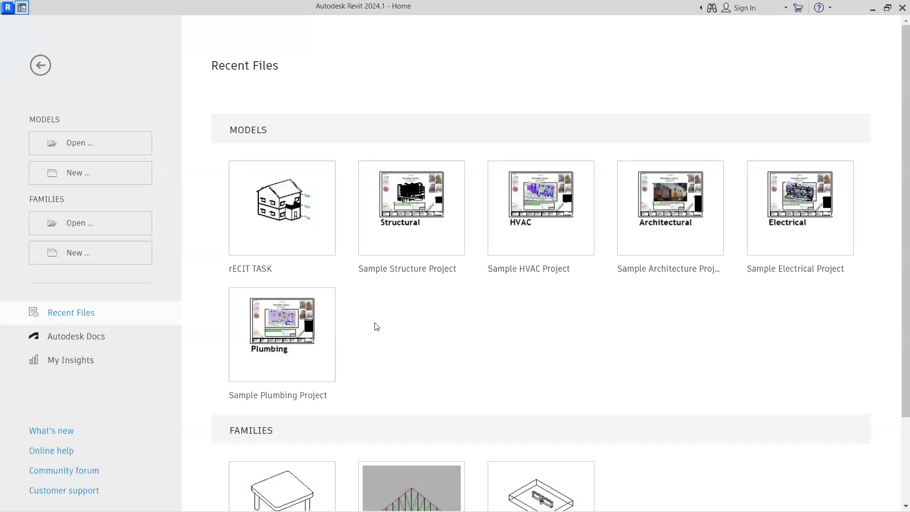
Create a new project from the Structural Analysis-Default template
click(83, 176)
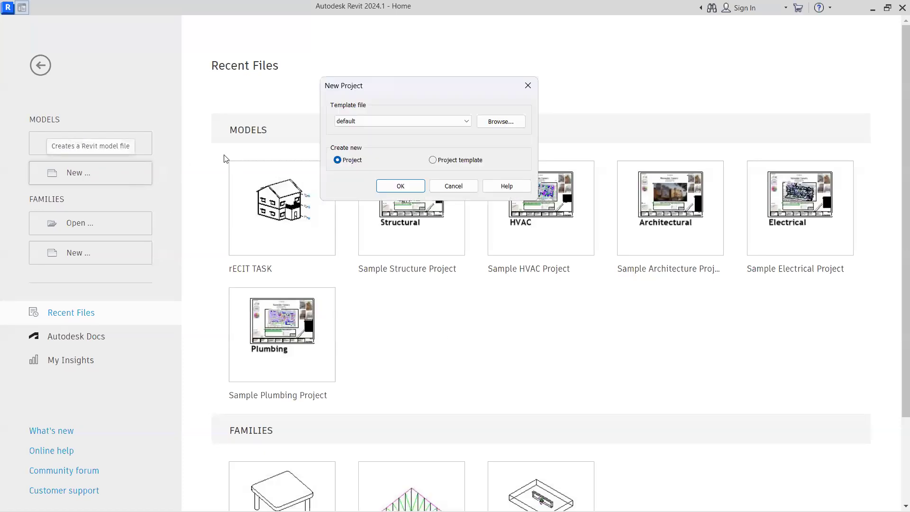
click(361, 125)
click(379, 147)
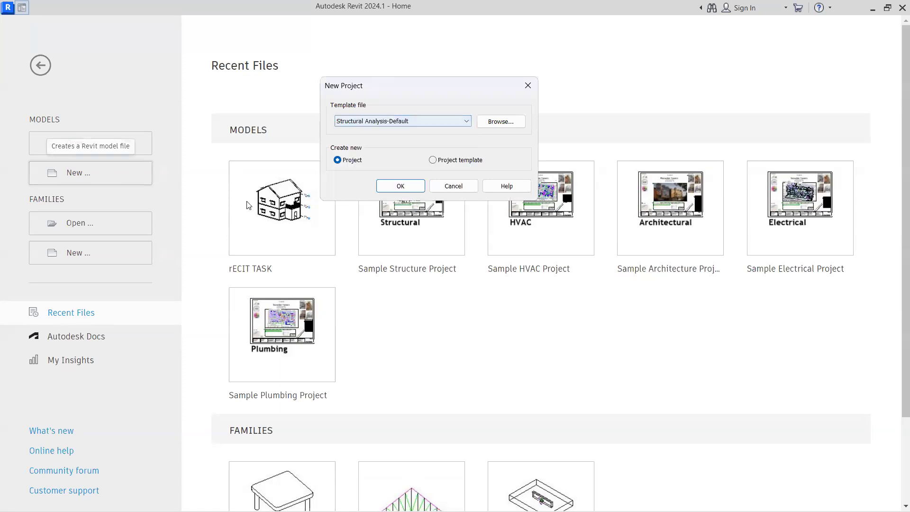
click(407, 189)
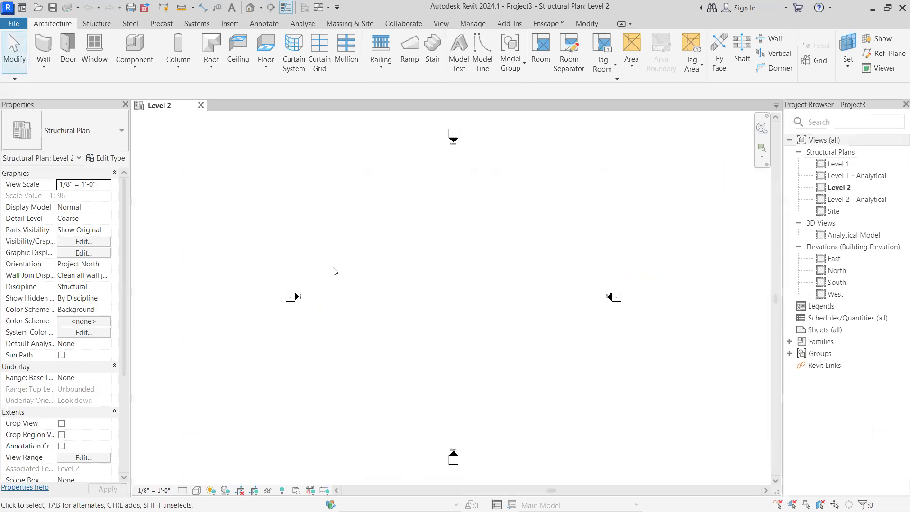
Link the PROJECT 1111 DWG from the Downloads folder into the Level 2 structural plan, positioned Auto - Center to Center
scroll(335, 271, down, 2)
scroll(363, 280, up, 2)
middle_drag(359, 286, 342, 296)
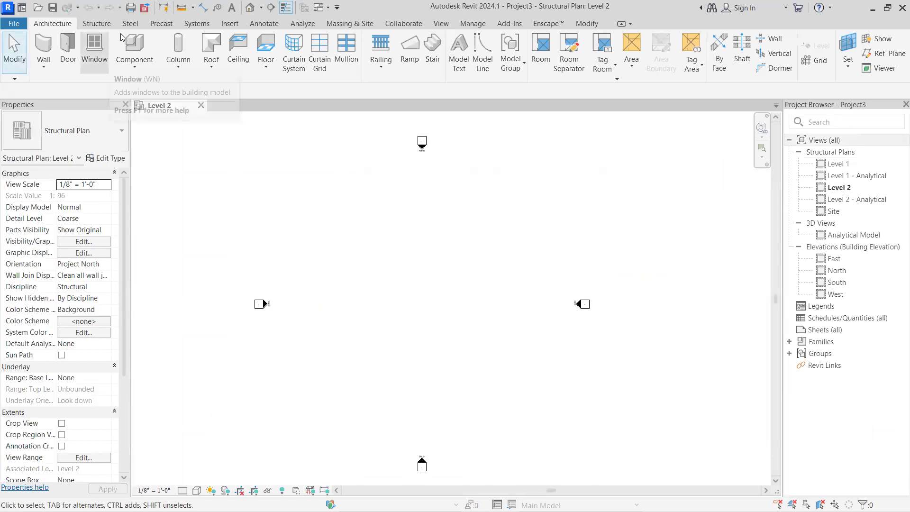
click(230, 23)
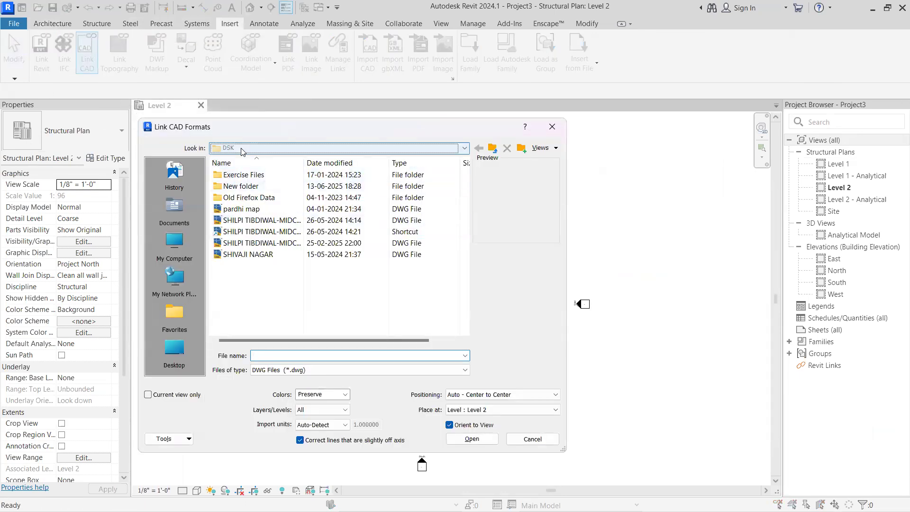
click(239, 148)
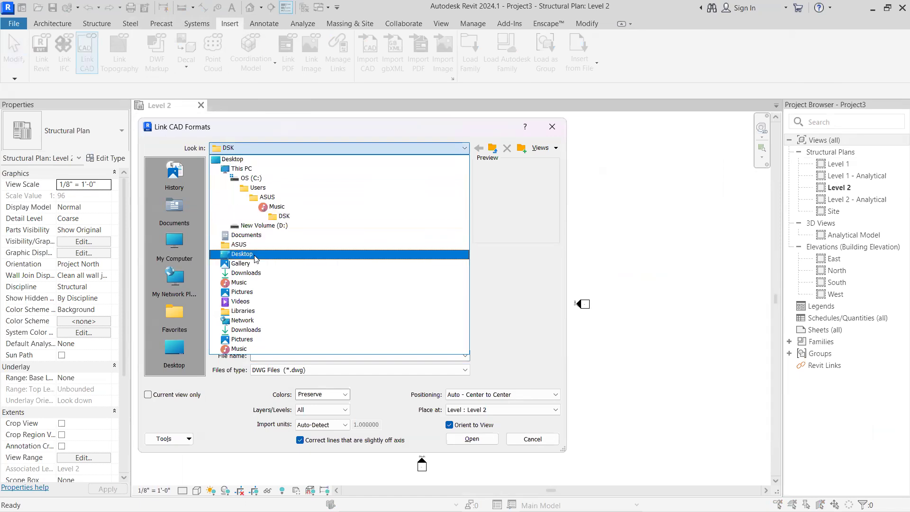
click(247, 272)
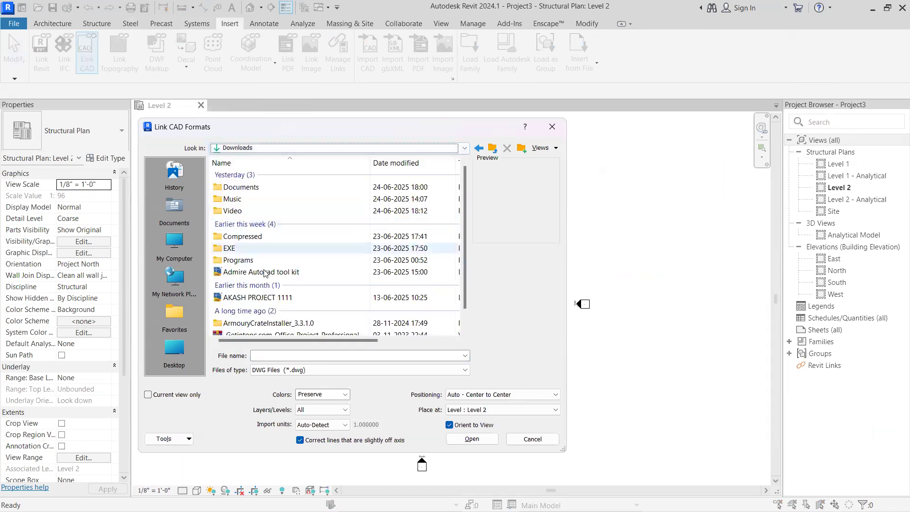
scroll(259, 261, down, 1)
click(256, 278)
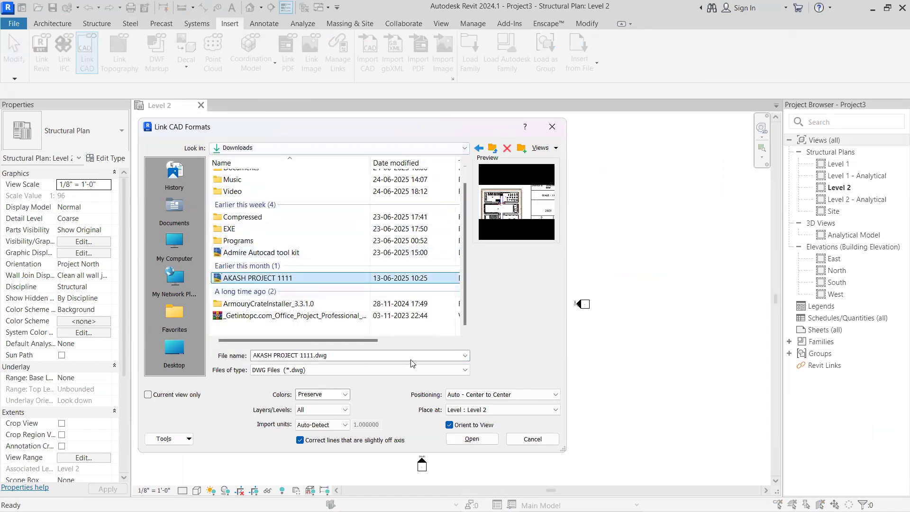
click(471, 440)
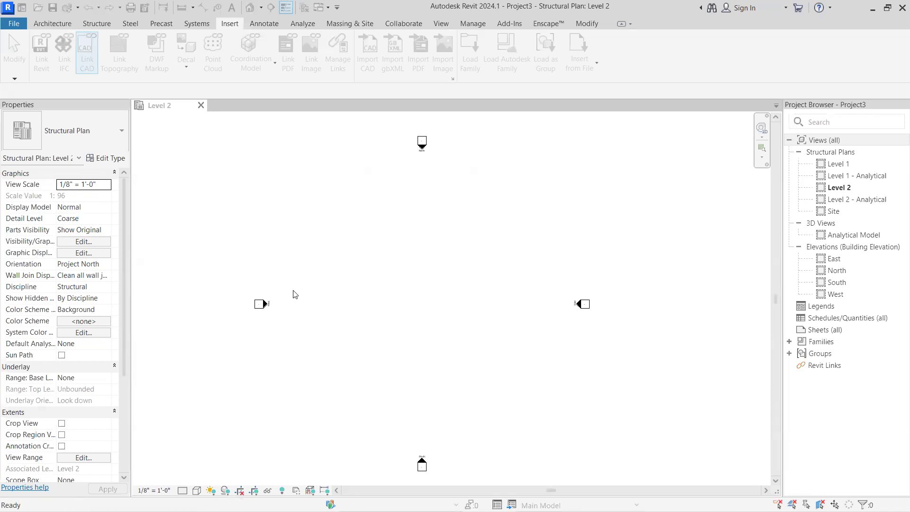
scroll(293, 294, down, 5)
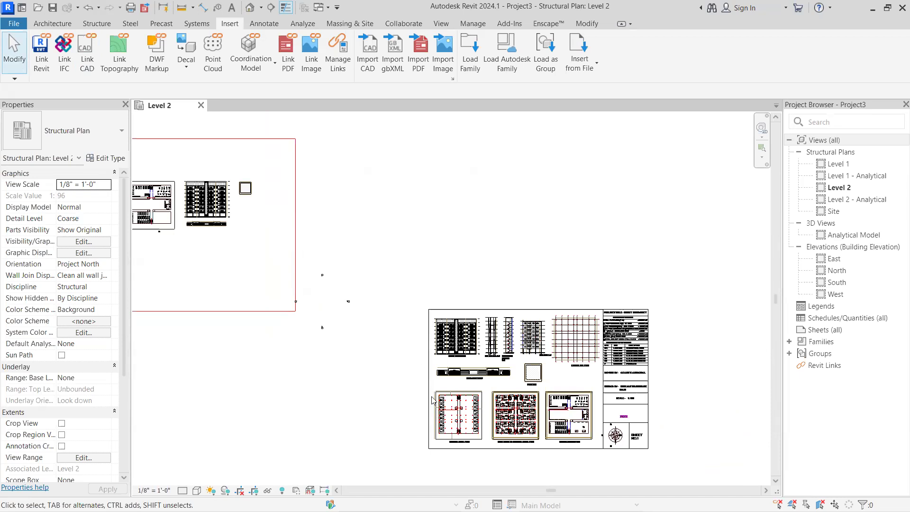
scroll(414, 341, down, 4)
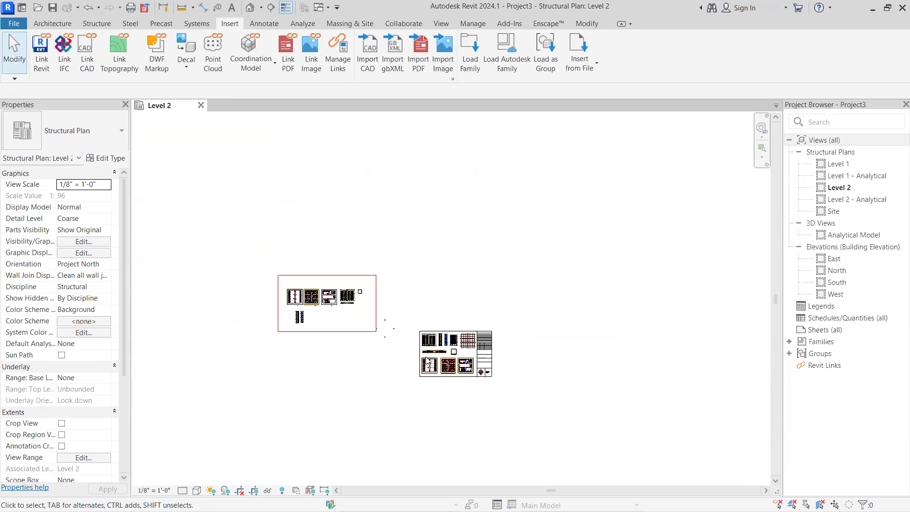
scroll(428, 363, up, 2)
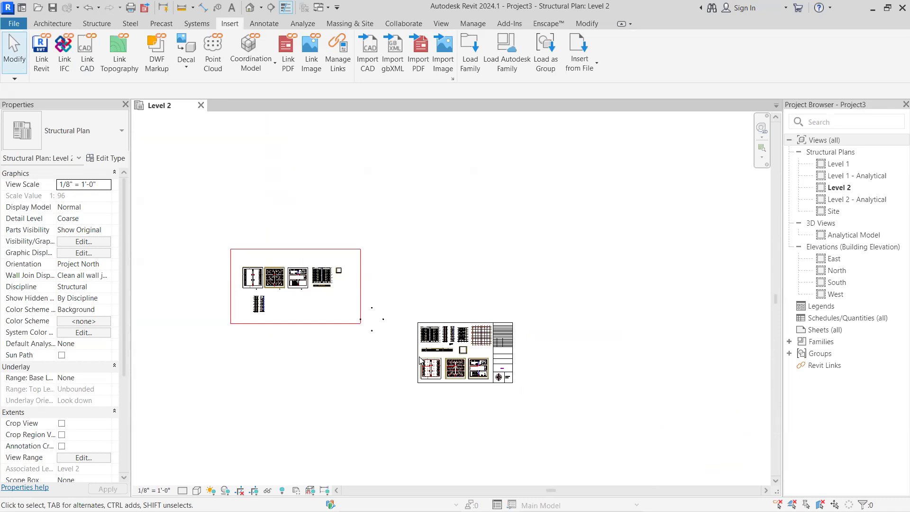
Close the Level 2 view and its Project3 file, discarding the unsaved changes
scroll(422, 351, up, 1)
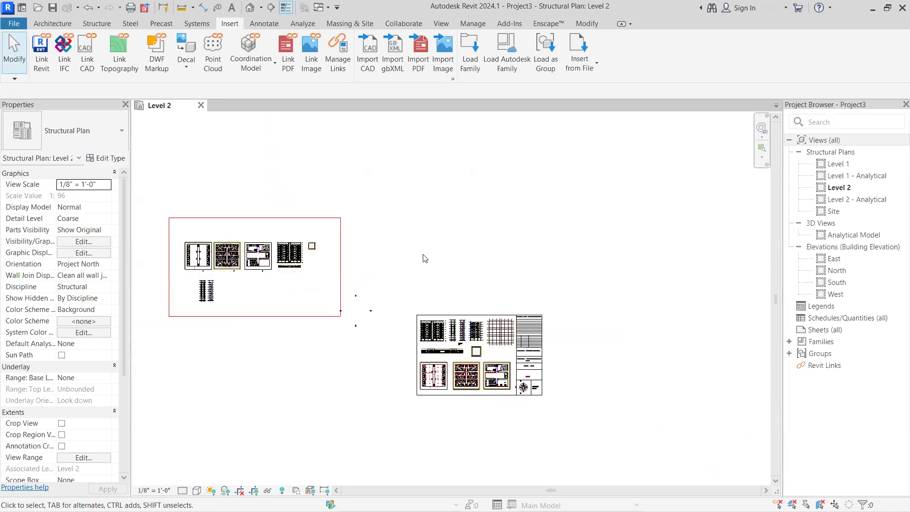
click(201, 106)
click(492, 263)
Create a new project from the Structural Analysis-Default template
click(90, 173)
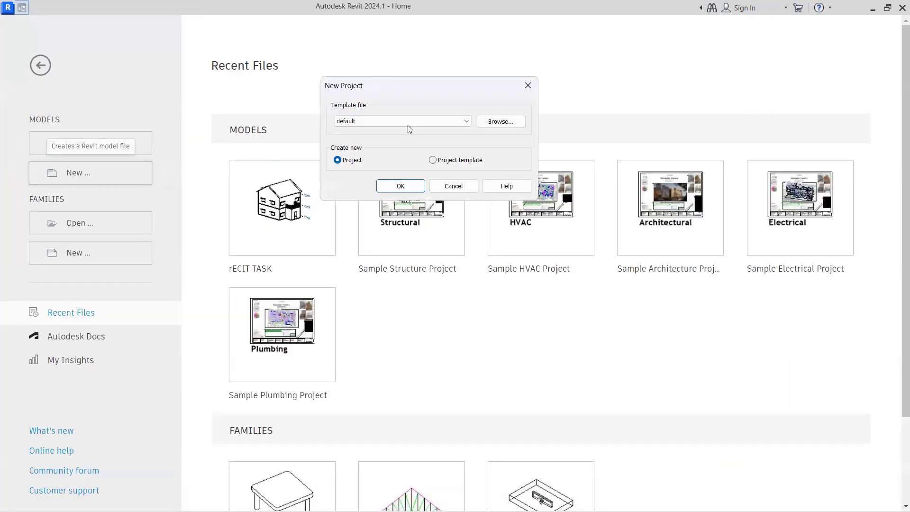
click(408, 122)
click(372, 146)
click(400, 186)
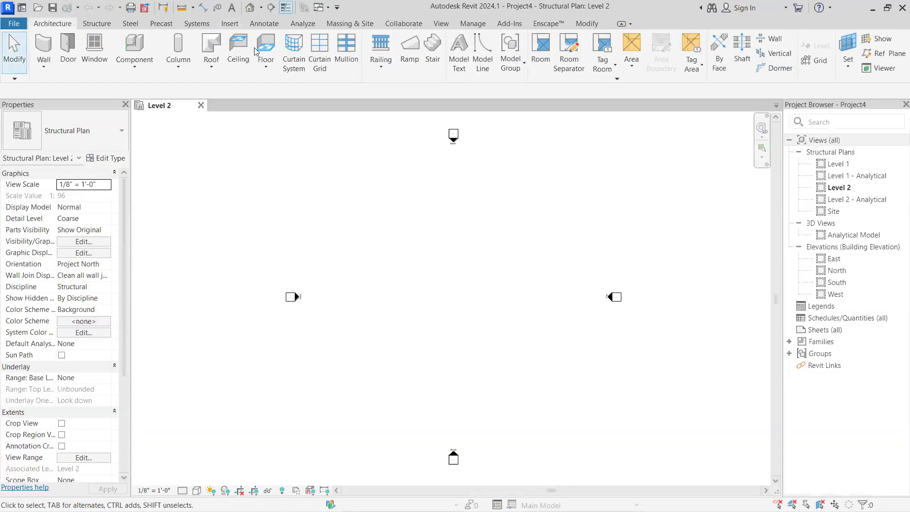
click(228, 23)
click(86, 52)
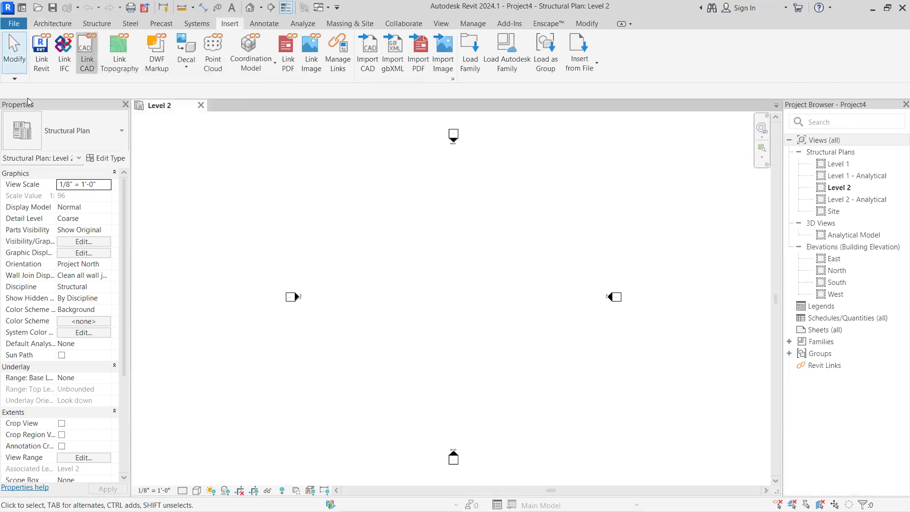
scroll(285, 247, down, 1)
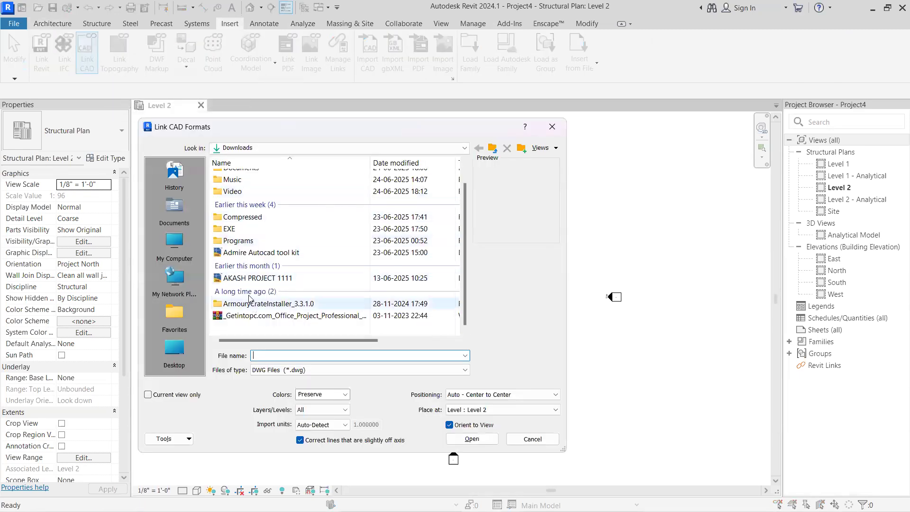
click(240, 280)
click(536, 394)
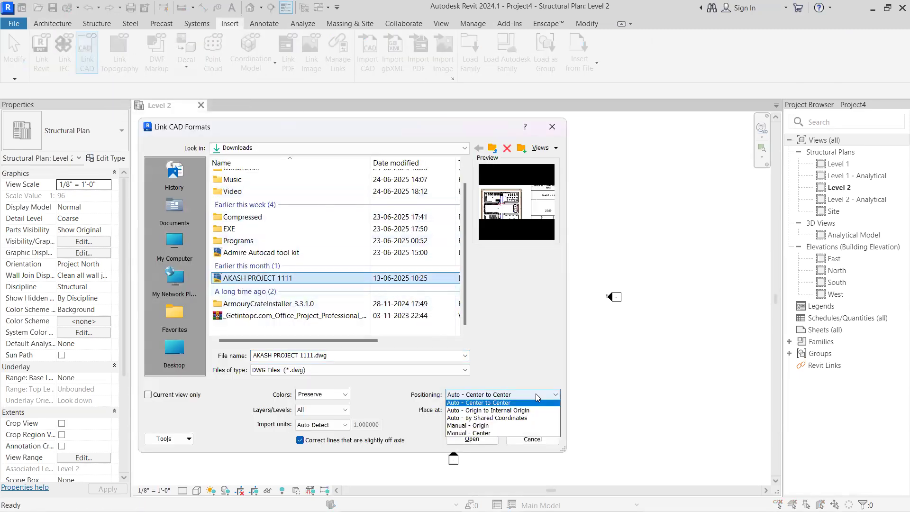
click(512, 412)
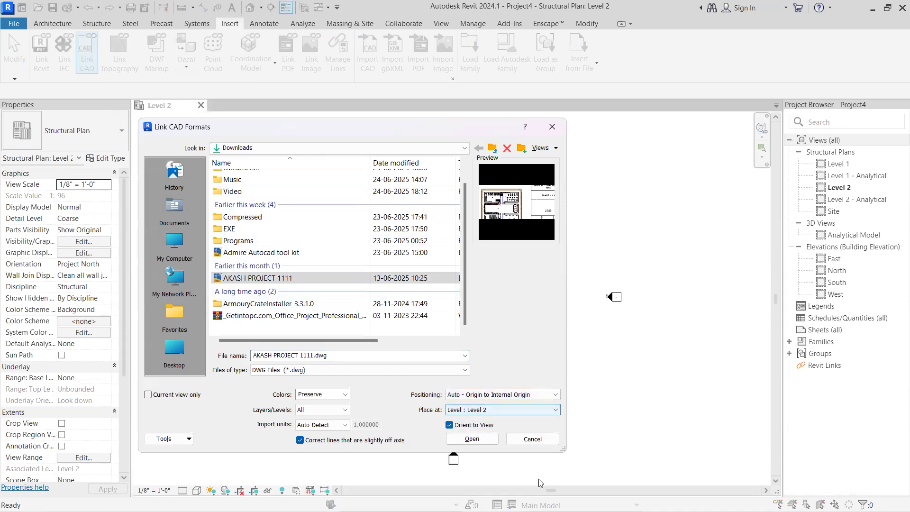
click(527, 442)
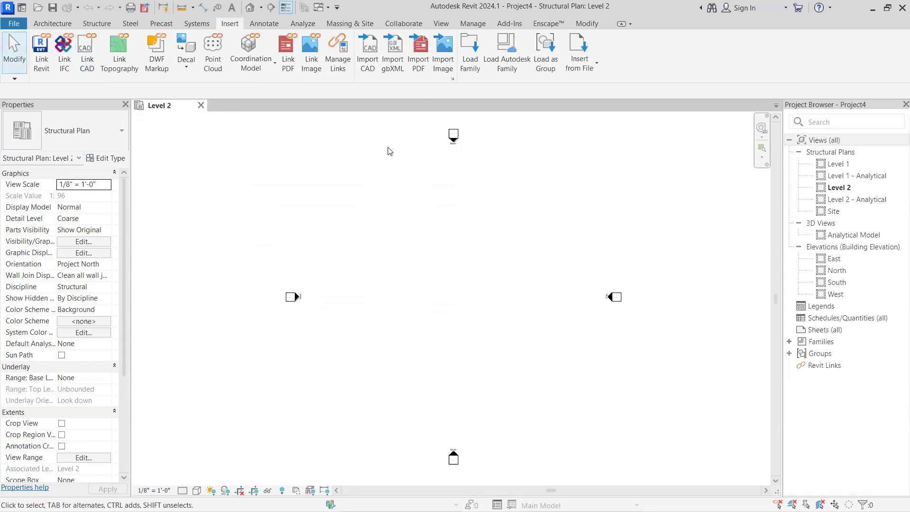
Open the Level 1 structural plan and close the Level 2 view
double_click(837, 164)
click(201, 105)
scroll(487, 278, down, 3)
scroll(505, 284, up, 2)
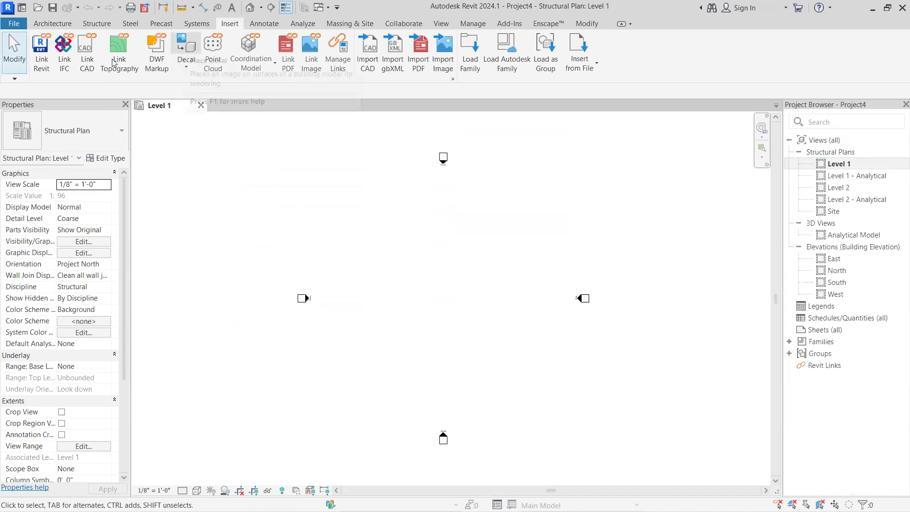
Link the PROJECT 1111 DWG from the Downloads folder into the Level 1 plan, positioned Auto - Origin to Internal Origin
click(87, 52)
scroll(332, 246, down, 1)
click(266, 278)
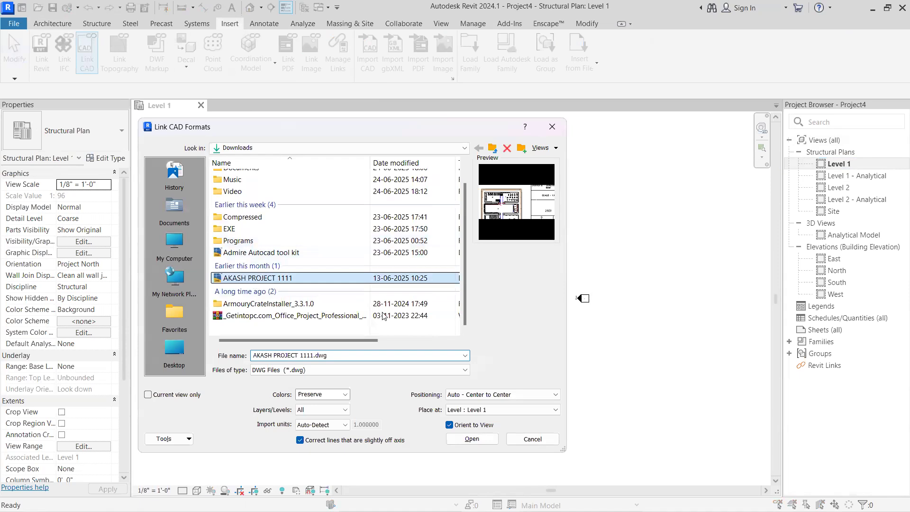
click(504, 397)
click(500, 413)
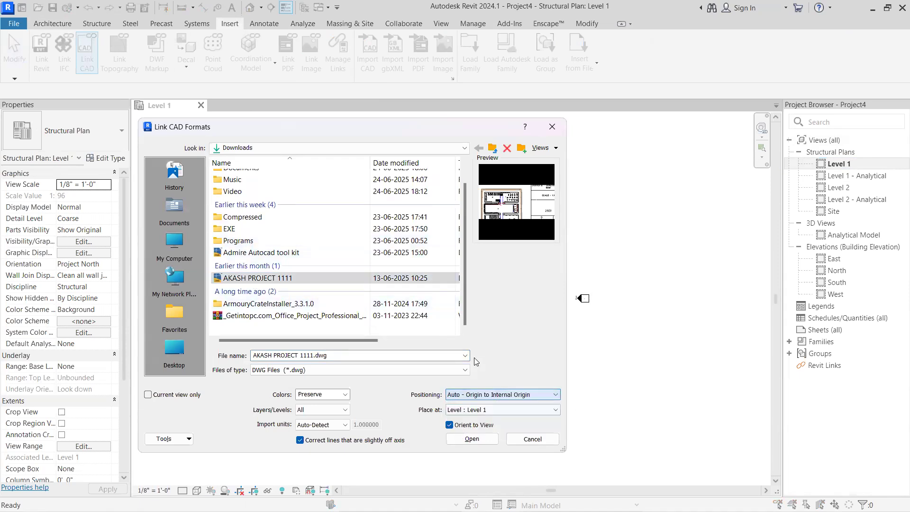
click(472, 438)
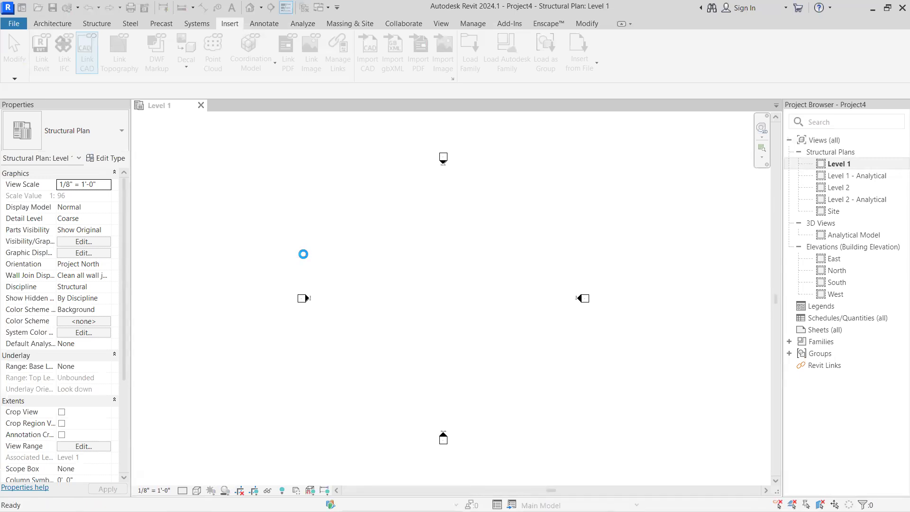
Examine where the linked drawing's sheets lie relative to the elevation markers in the Level 1 plan
scroll(263, 256, down, 4)
scroll(267, 269, down, 5)
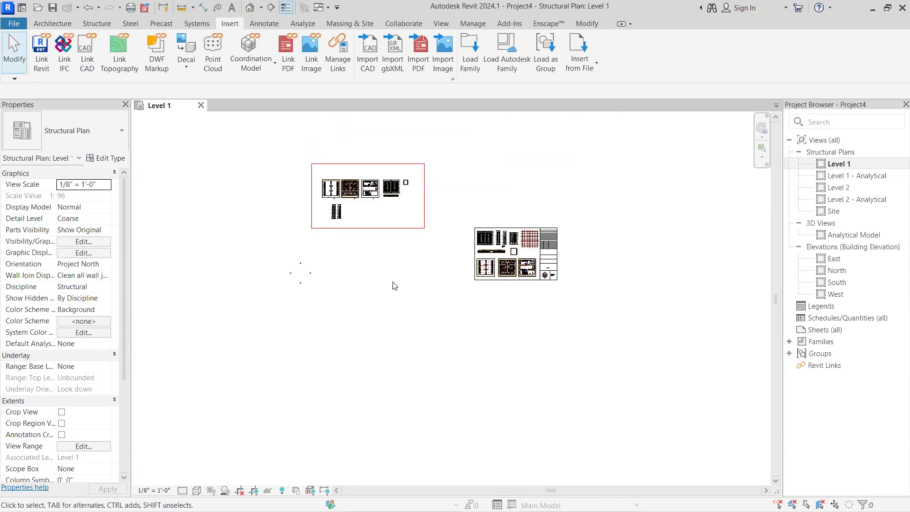
scroll(395, 285, up, 2)
scroll(516, 269, up, 3)
scroll(530, 278, down, 1)
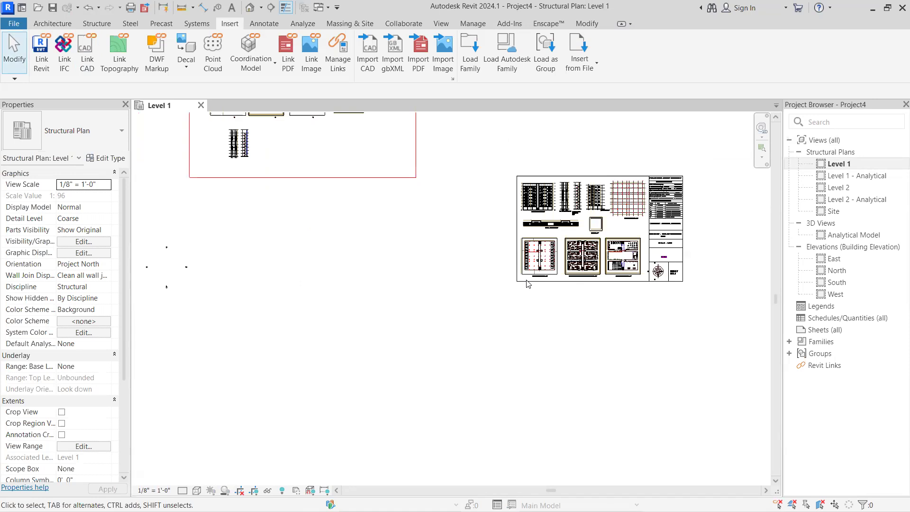
scroll(343, 203, down, 1)
scroll(380, 229, down, 1)
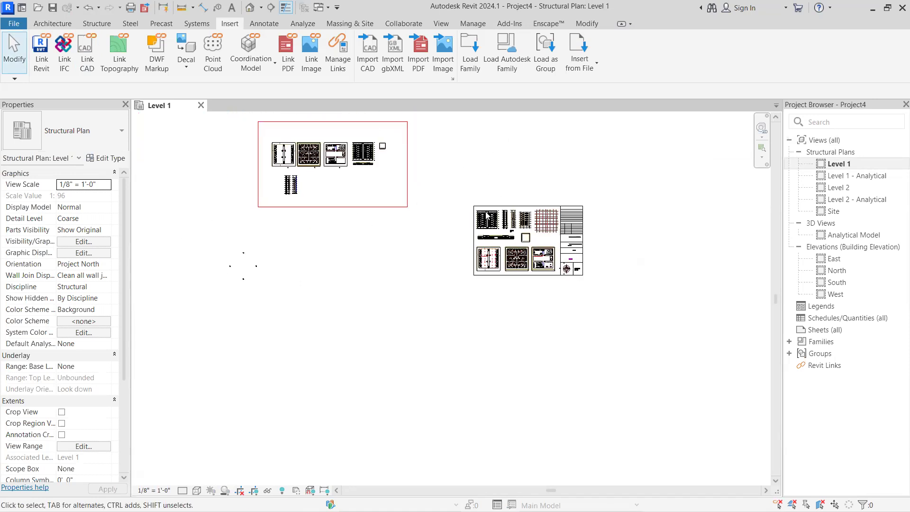
scroll(374, 226, down, 4)
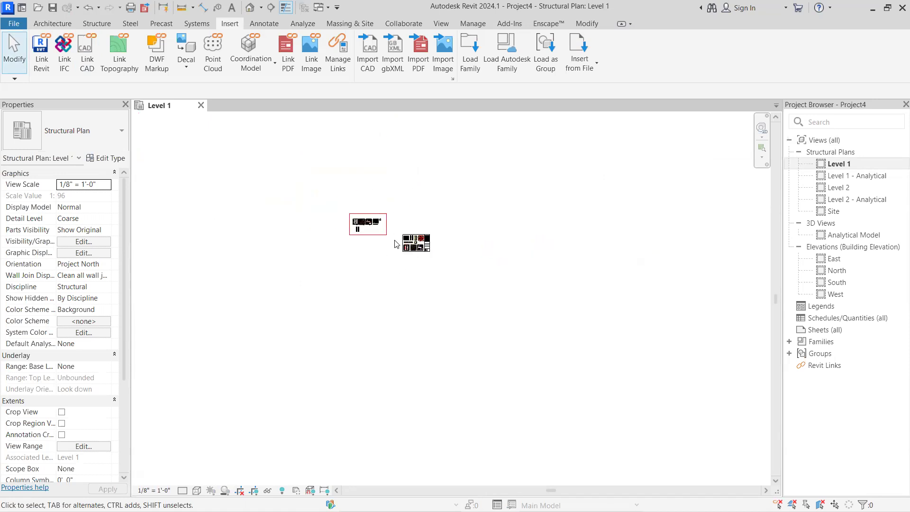
scroll(339, 358, up, 1)
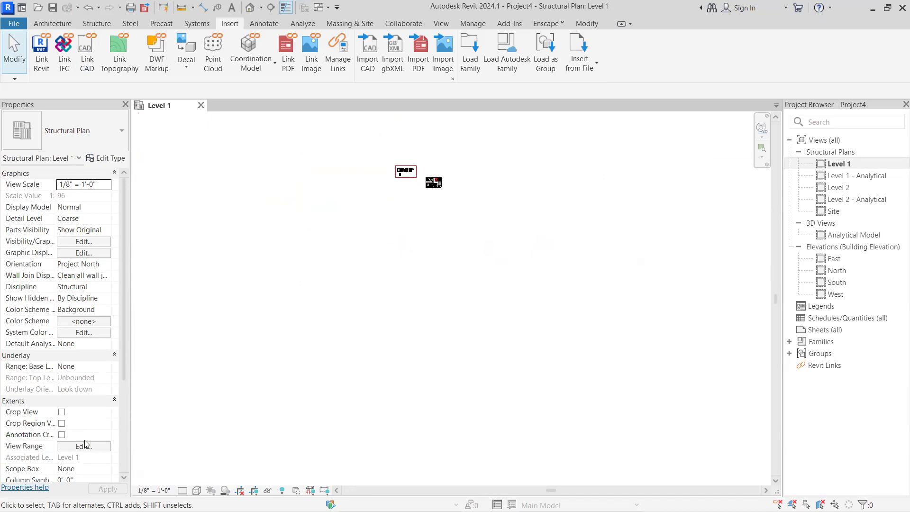
Turn on Crop View and Crop Region Visible for the Level 1 plan
scroll(85, 438, down, 2)
scroll(73, 370, up, 3)
scroll(74, 378, down, 1)
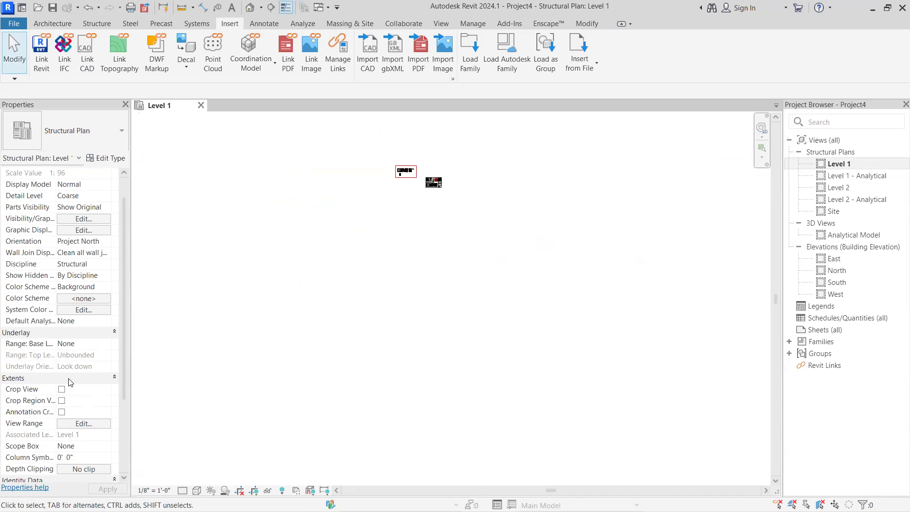
click(61, 389)
click(60, 401)
click(107, 489)
scroll(422, 194, up, 1)
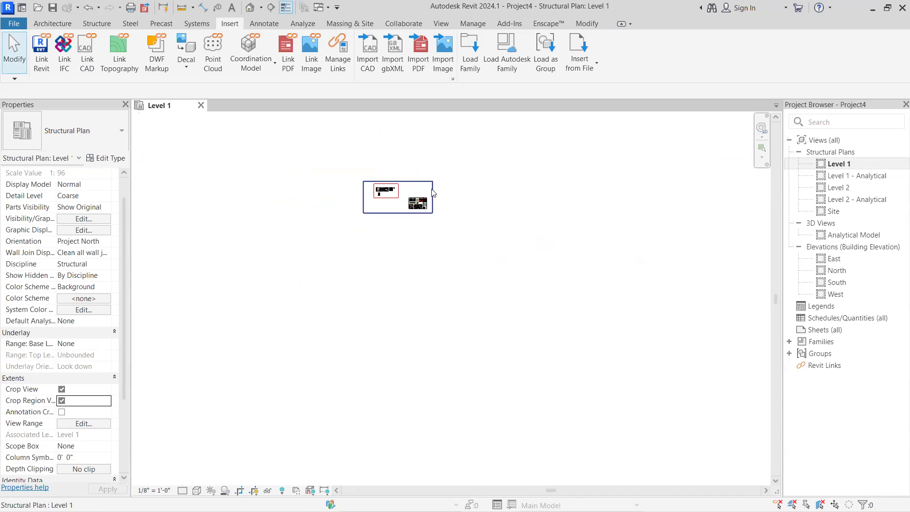
Select the Level 1 crop region to check its extents around the linked drawing and elevation markers, leaving it unchanged
click(433, 195)
scroll(432, 194, up, 1)
scroll(413, 199, up, 4)
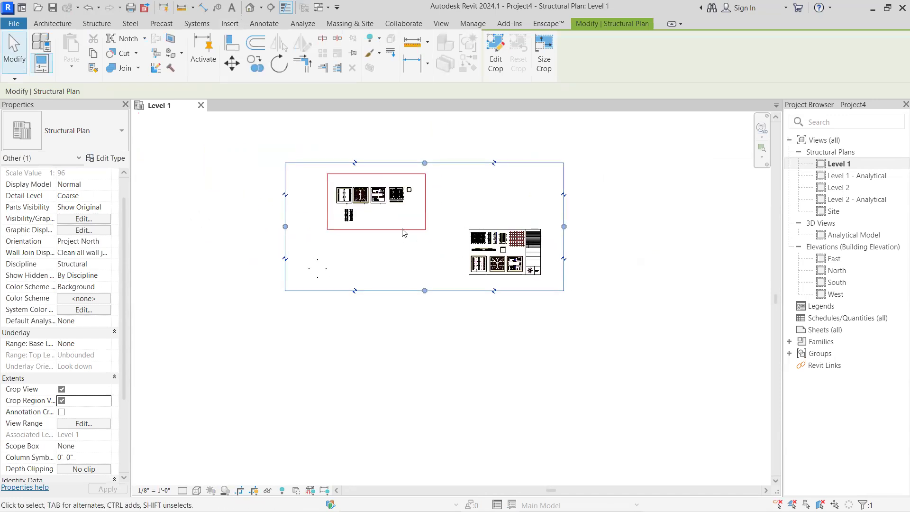
click(368, 217)
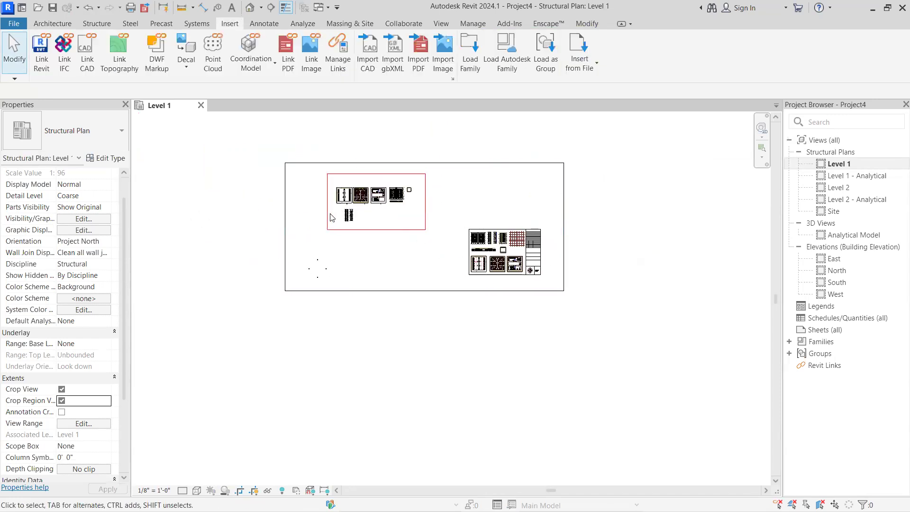
click(286, 183)
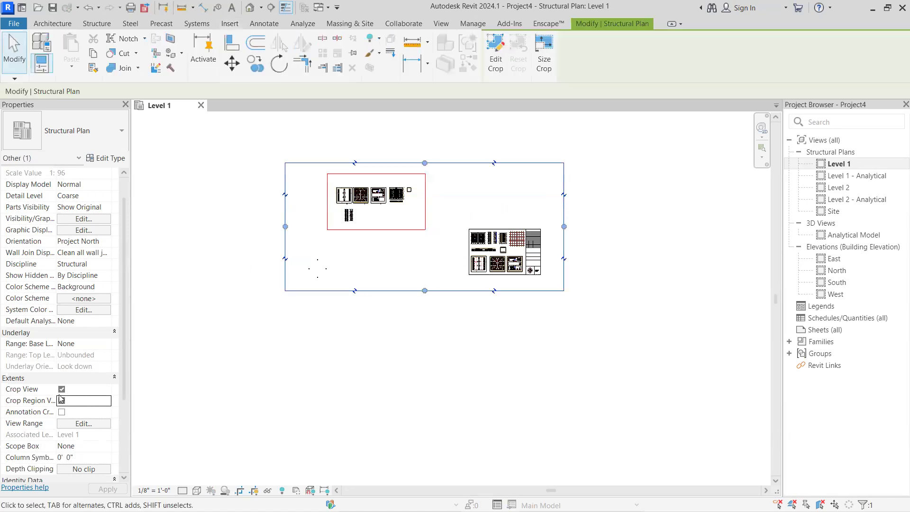
click(332, 228)
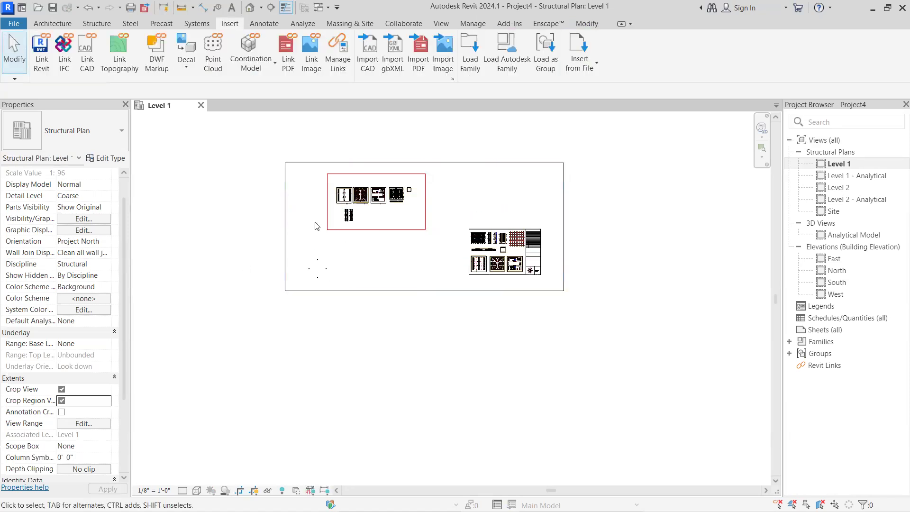
right_click(342, 197)
key(Escape)
Move the East elevation marker to the right side of the sheet's Ground Floor Plan
scroll(349, 266, up, 1)
middle_drag(385, 272, 282, 272)
scroll(350, 265, up, 1)
scroll(231, 283, up, 3)
drag(253, 251, 225, 269)
scroll(235, 266, up, 2)
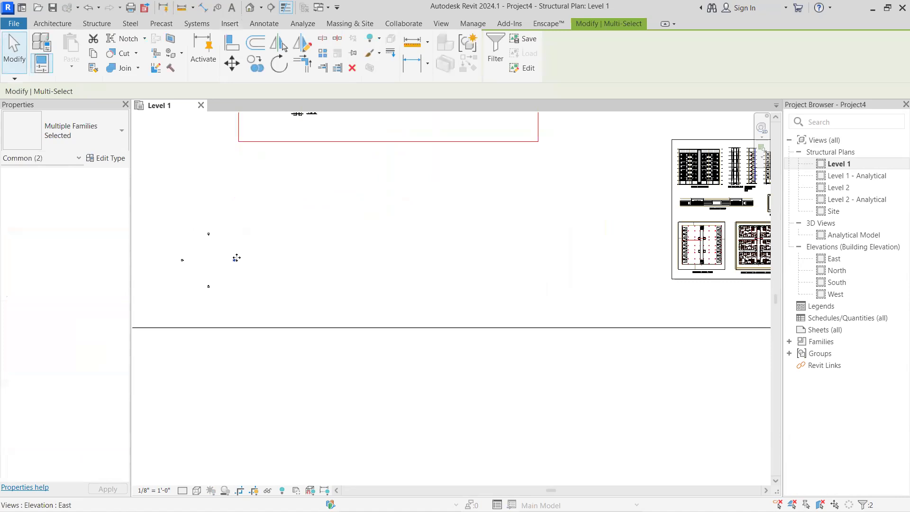
middle_drag(507, 258, 347, 287)
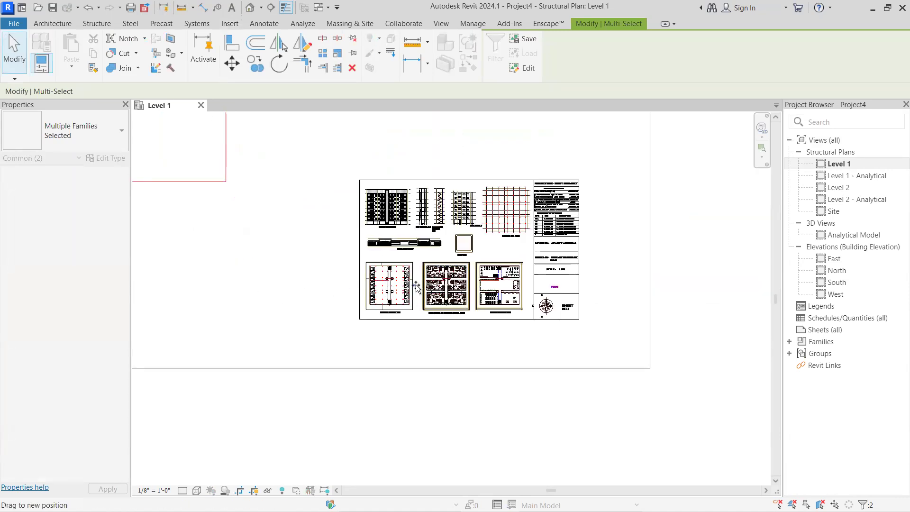
mouse_move(290, 315)
middle_down()
mouse_move(463, 273)
mouse_move(532, 303)
middle_up()
Move the West elevation marker to the left side of the Ground Floor Plan
scroll(442, 300, down, 2)
scroll(244, 284, up, 3)
drag(238, 270, 203, 285)
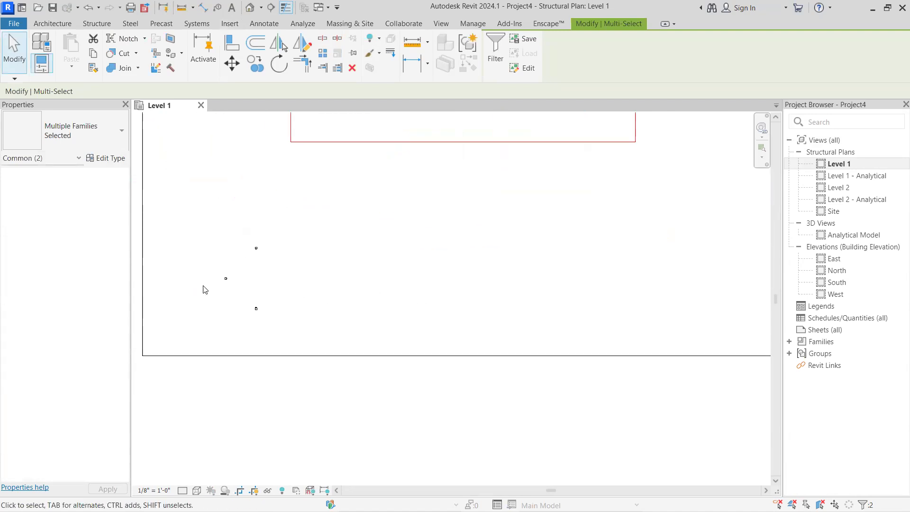
middle_drag(471, 276, 20, 283)
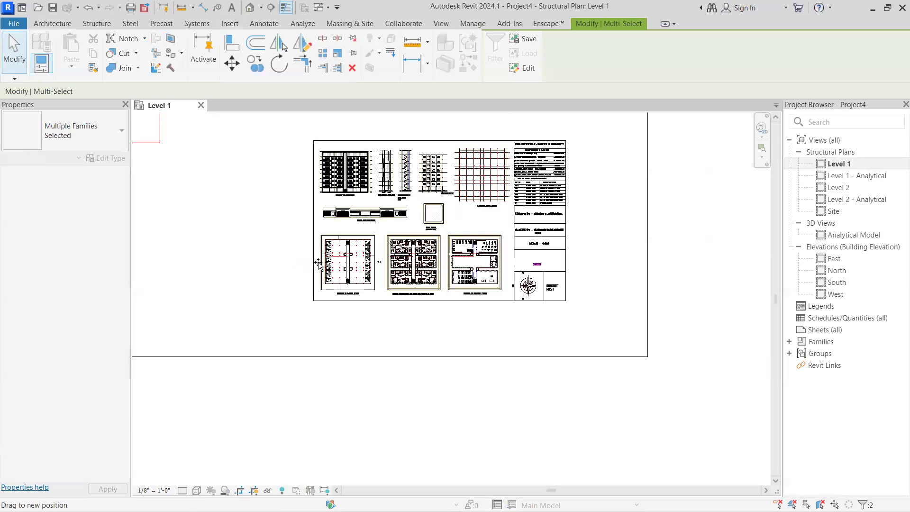
scroll(319, 260, up, 1)
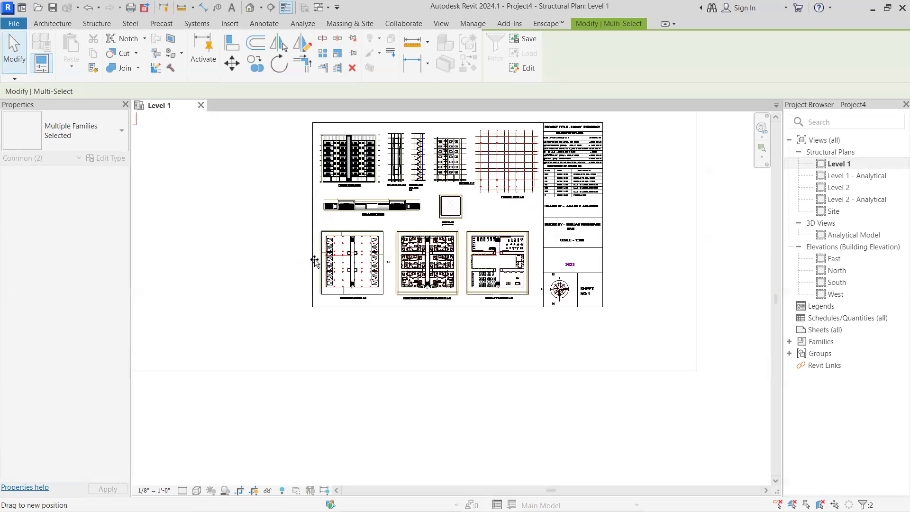
scroll(197, 298, down, 2)
Move the South elevation marker to just below the Ground Floor Plan
middle_drag(198, 297, 424, 269)
middle_drag(178, 271, 389, 326)
scroll(238, 346, up, 4)
mouse_move(296, 319)
mouse_down()
mouse_move(252, 343)
mouse_move(459, 335)
mouse_up()
middle_drag(458, 337, 69, 337)
drag(69, 337, 510, 340)
middle_drag(509, 340, 179, 339)
mouse_move(180, 339)
mouse_down()
mouse_move(430, 332)
mouse_move(412, 316)
mouse_up()
middle_drag(365, 351, 556, 382)
Move the North elevation marker to just above the Ground Floor Plan and clear the selection
scroll(556, 382, down, 2)
middle_drag(333, 349, 570, 362)
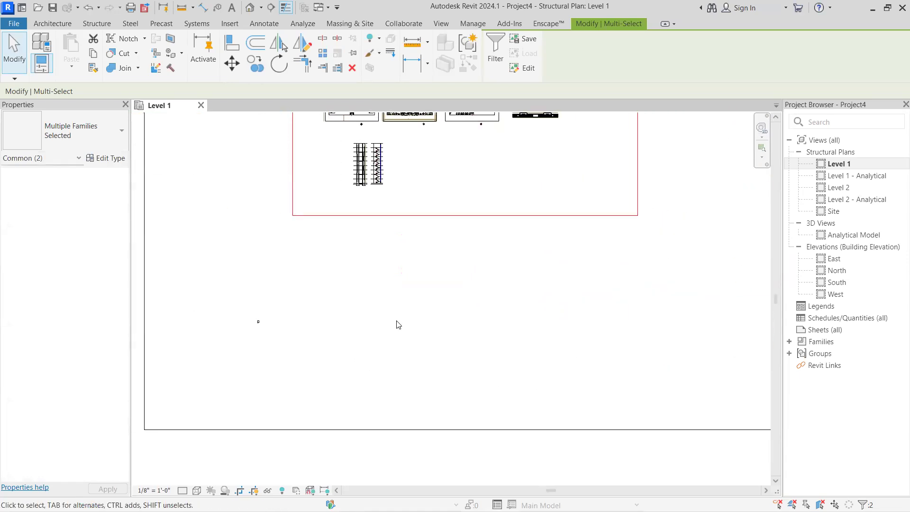
scroll(270, 319, up, 2)
drag(254, 325, 436, 332)
middle_drag(437, 332, 6, 335)
mouse_move(6, 335)
mouse_down()
mouse_move(580, 319)
mouse_move(573, 297)
mouse_up()
middle_drag(564, 356, 406, 326)
key(Escape)
Examine the placement of the four elevation markers around the Ground Floor Plan and its column layout
scroll(472, 308, up, 4)
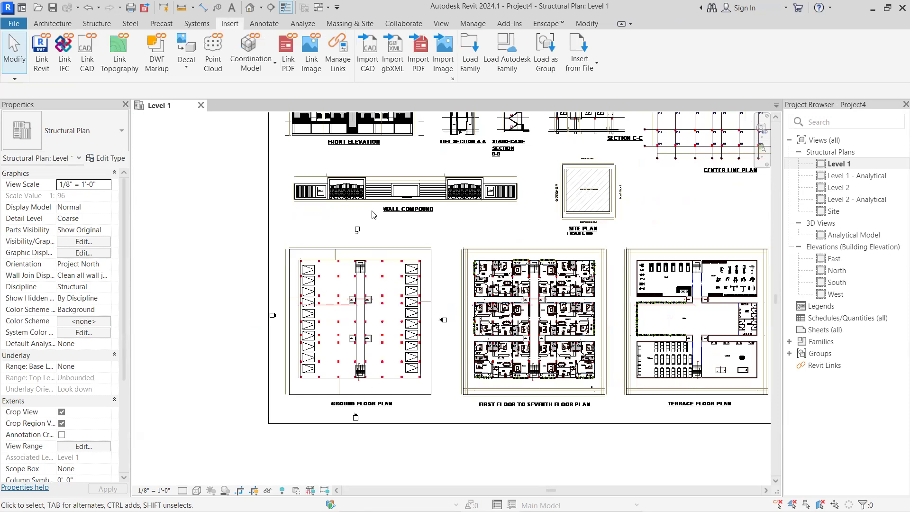
scroll(278, 326, up, 8)
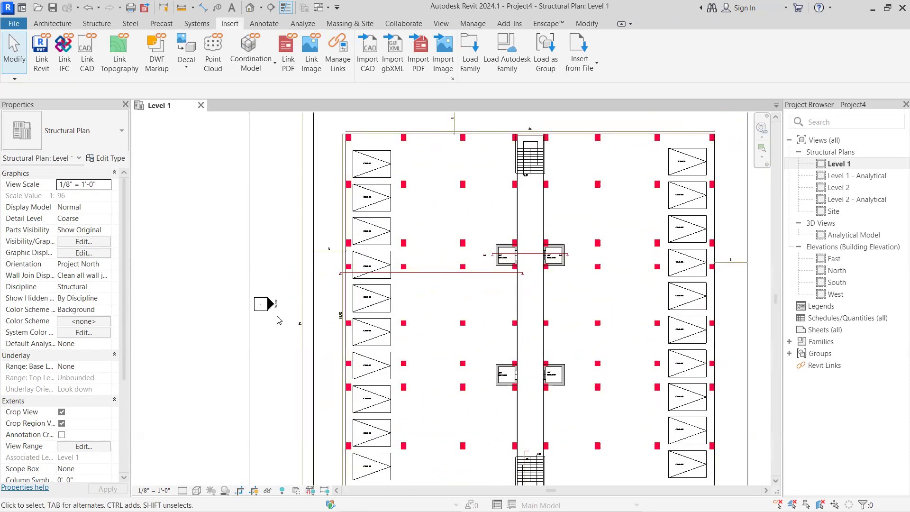
scroll(276, 318, down, 5)
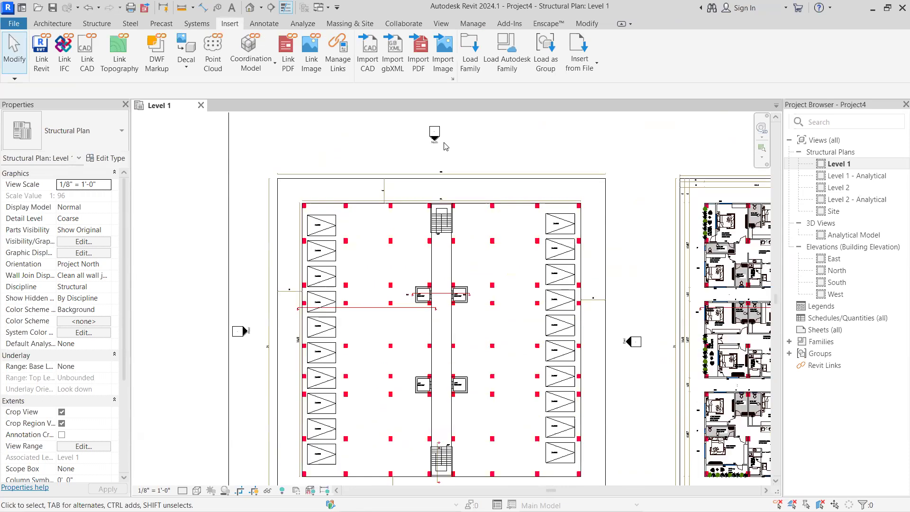
scroll(573, 310, up, 7)
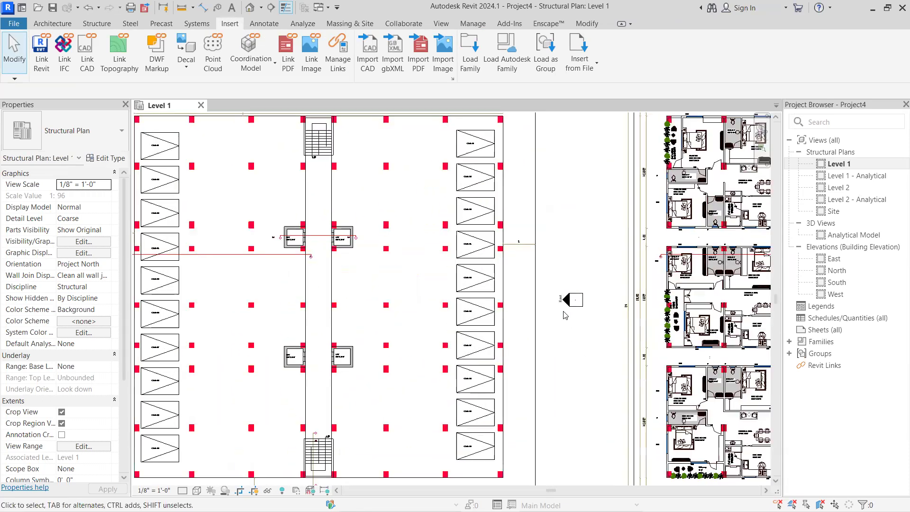
scroll(515, 335, down, 4)
middle_drag(510, 273, 499, 162)
scroll(293, 398, up, 2)
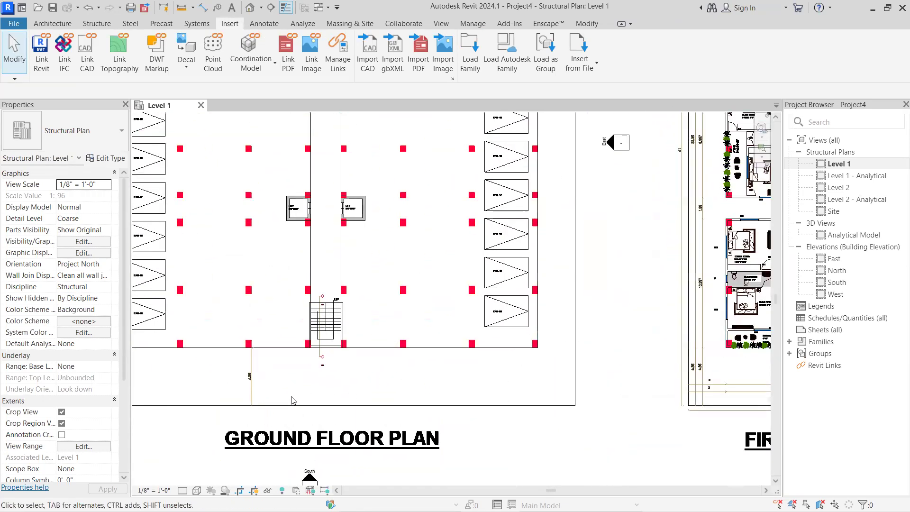
scroll(293, 399, down, 3)
middle_drag(331, 273, 381, 389)
scroll(380, 389, up, 1)
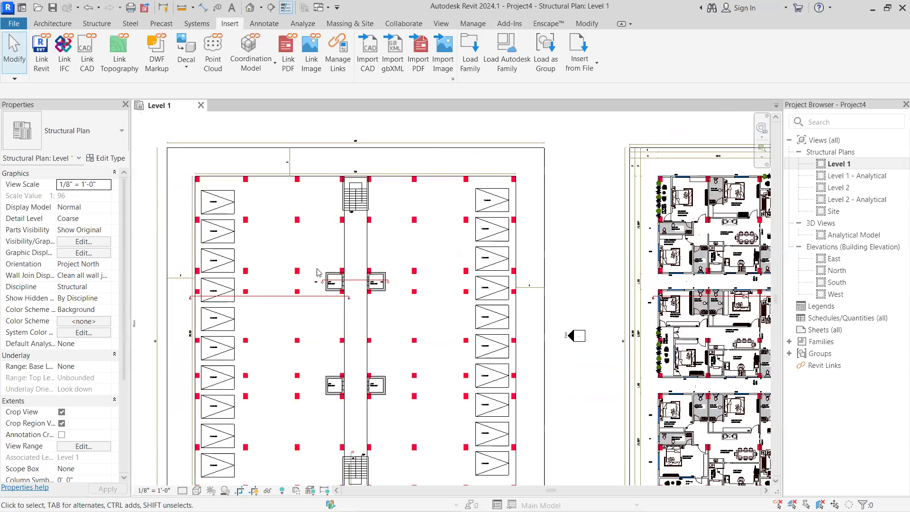
Examine the grid labels and column spacing along the lower edge of the Center Line Plan
scroll(317, 272, down, 7)
scroll(316, 249, up, 1)
scroll(575, 191, up, 5)
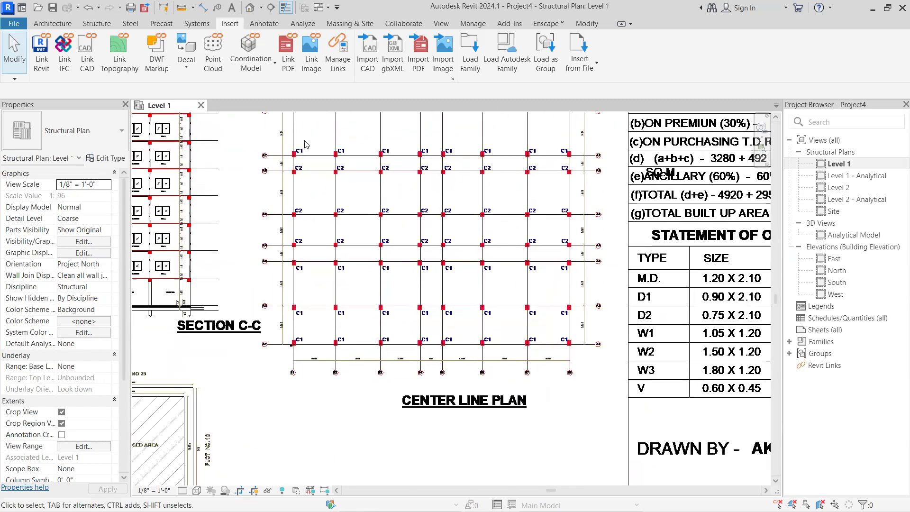
scroll(317, 376, up, 5)
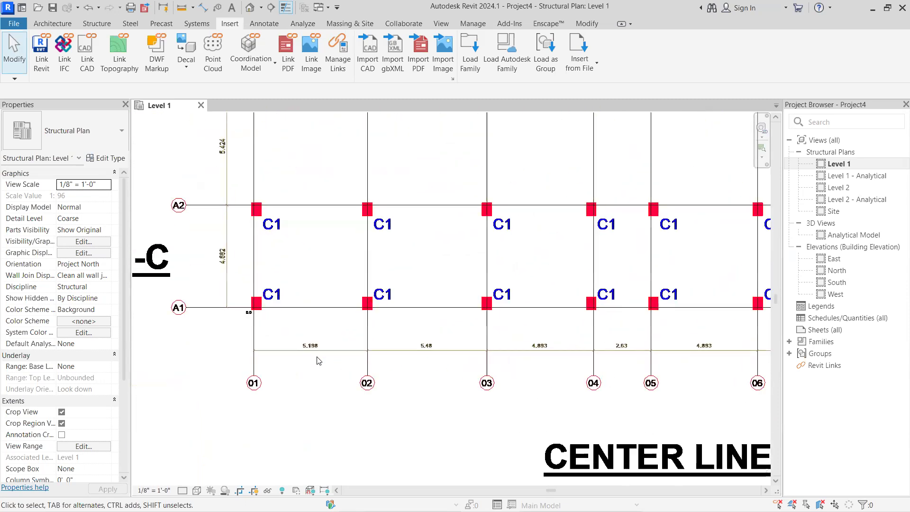
scroll(332, 359, down, 8)
middle_drag(363, 359, 461, 327)
scroll(399, 359, up, 1)
middle_drag(399, 359, 414, 352)
scroll(414, 353, down, 2)
Examine the Ground Floor, First to Seventh Floor and Terrace Floor plans in the linked drawing
middle_drag(491, 285, 689, 158)
scroll(382, 363, up, 2)
middle_drag(381, 349, 402, 268)
scroll(376, 334, up, 1)
middle_drag(376, 333, 435, 303)
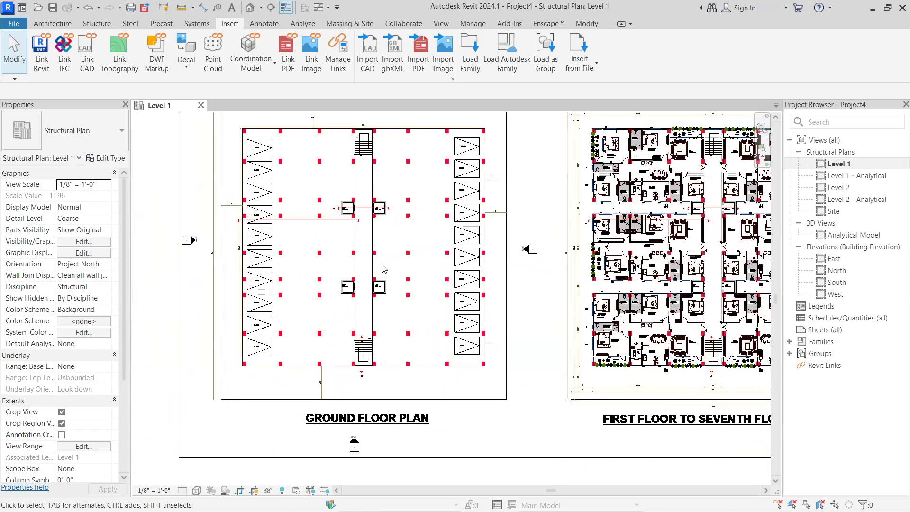
scroll(384, 269, up, 1)
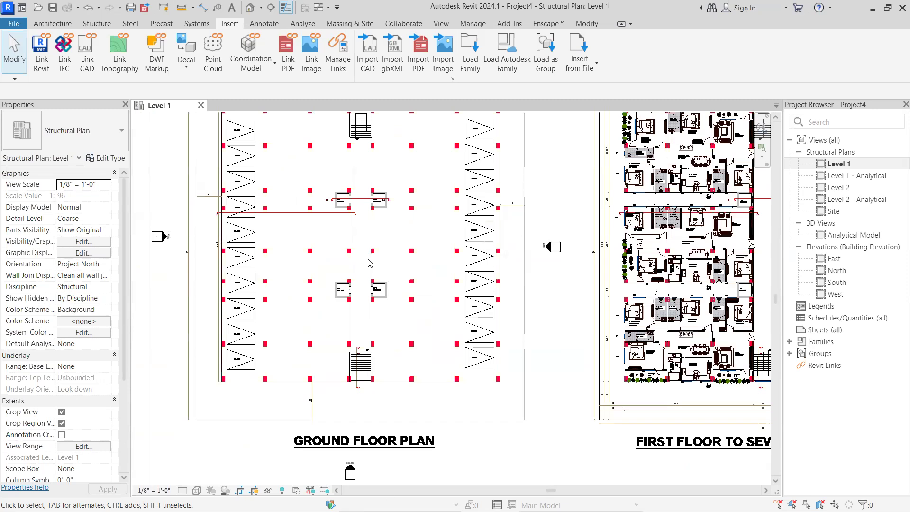
scroll(379, 264, down, 1)
scroll(385, 264, up, 1)
middle_drag(386, 264, 392, 312)
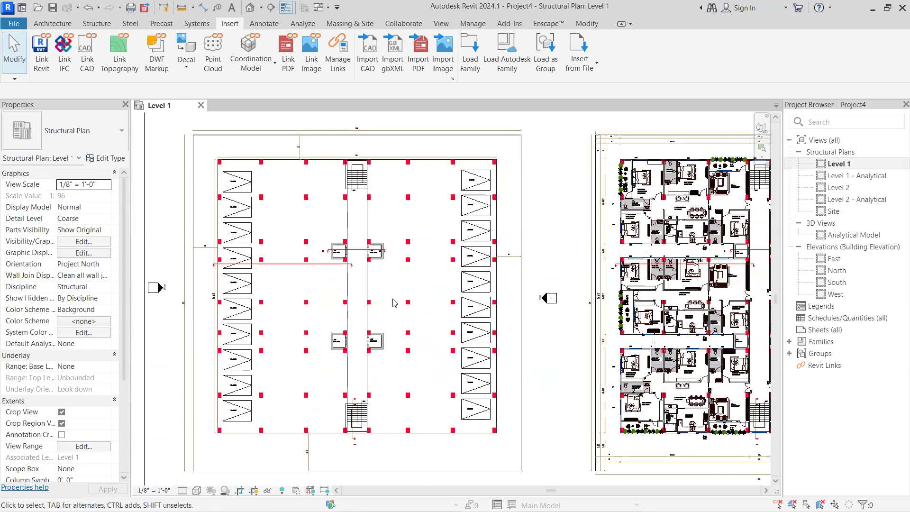
scroll(382, 297, down, 2)
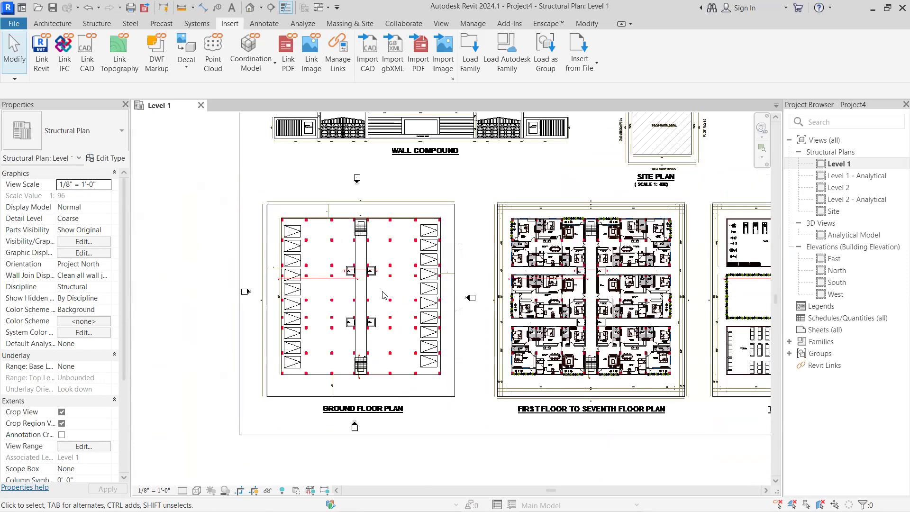
scroll(305, 318, up, 2)
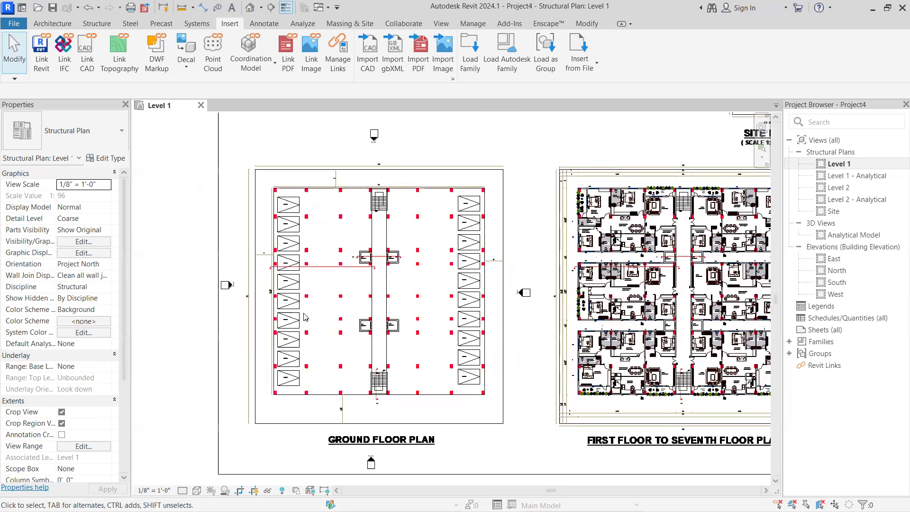
scroll(387, 420, down, 2)
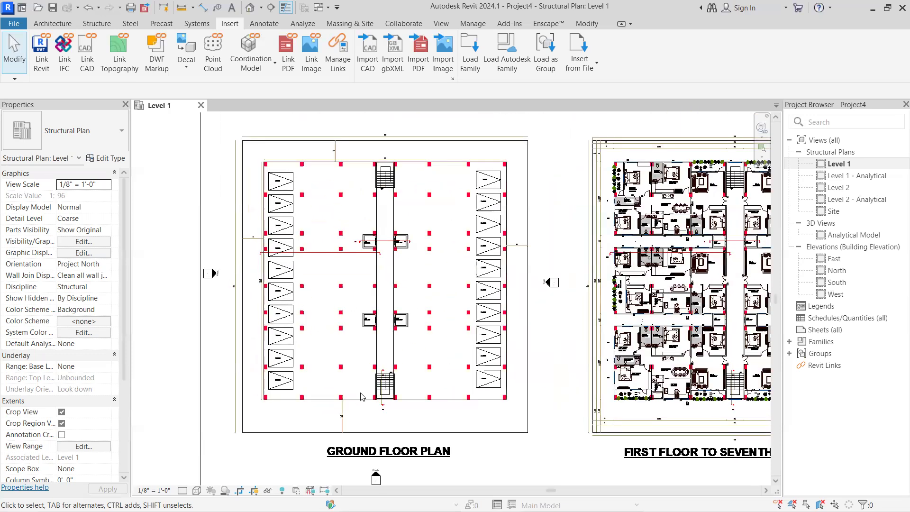
middle_drag(388, 283, 308, 288)
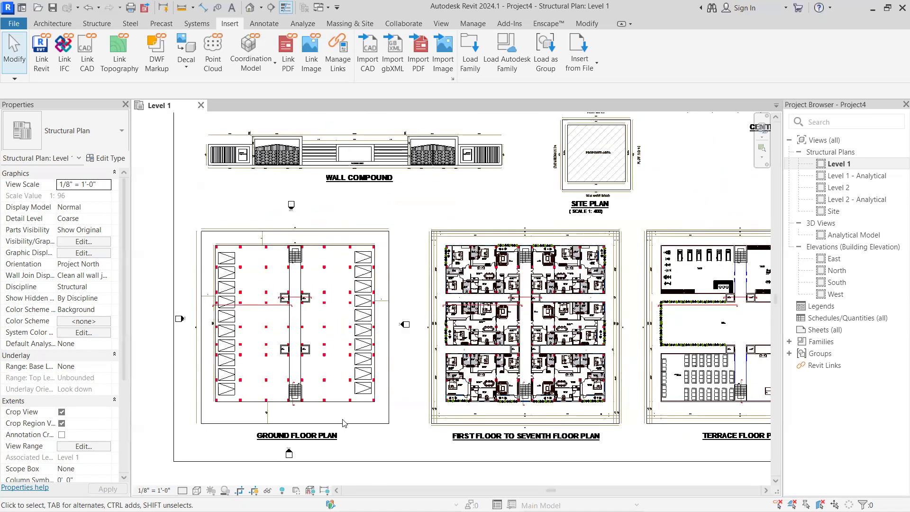
middle_drag(384, 243, 386, 212)
scroll(371, 324, down, 1)
scroll(272, 402, up, 1)
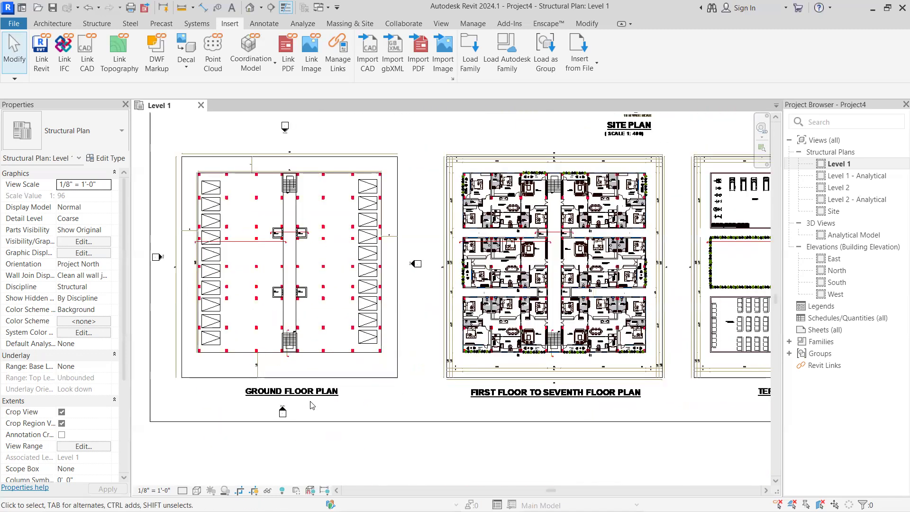
scroll(509, 413, up, 1)
middle_drag(506, 413, 319, 399)
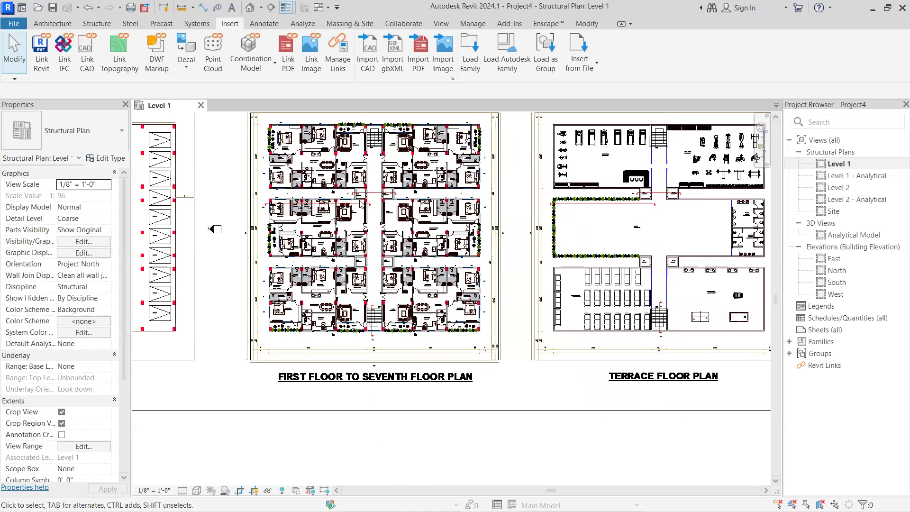
scroll(573, 370, up, 1)
middle_drag(570, 365, 375, 360)
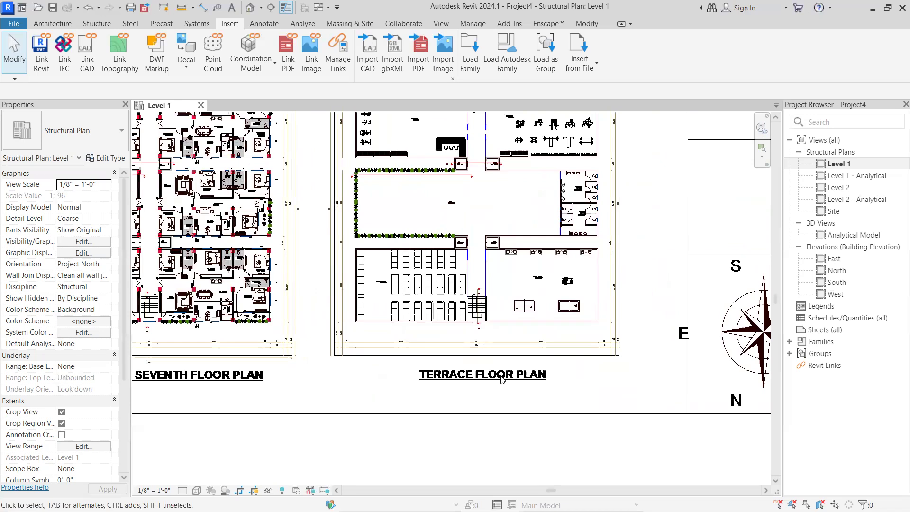
Examine the Center Line Plan's column marks C1 and C2, grid bubbles and spacing between grid lines
scroll(556, 379, down, 1)
scroll(571, 382, up, 1)
middle_drag(555, 389, 374, 442)
scroll(418, 381, down, 3)
middle_drag(424, 376, 623, 472)
scroll(522, 343, up, 1)
middle_drag(523, 344, 639, 361)
scroll(592, 322, up, 1)
middle_drag(589, 341, 576, 416)
middle_drag(623, 342, 378, 479)
scroll(529, 427, up, 1)
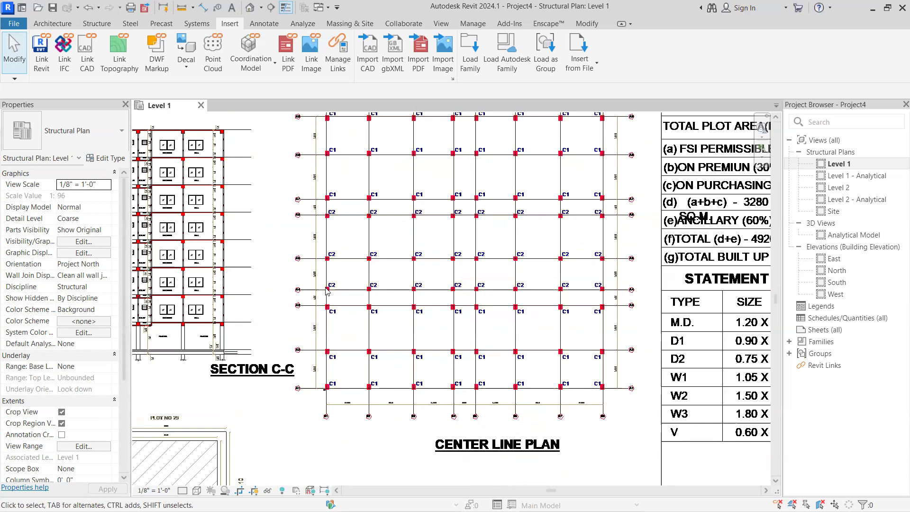
scroll(330, 412, up, 5)
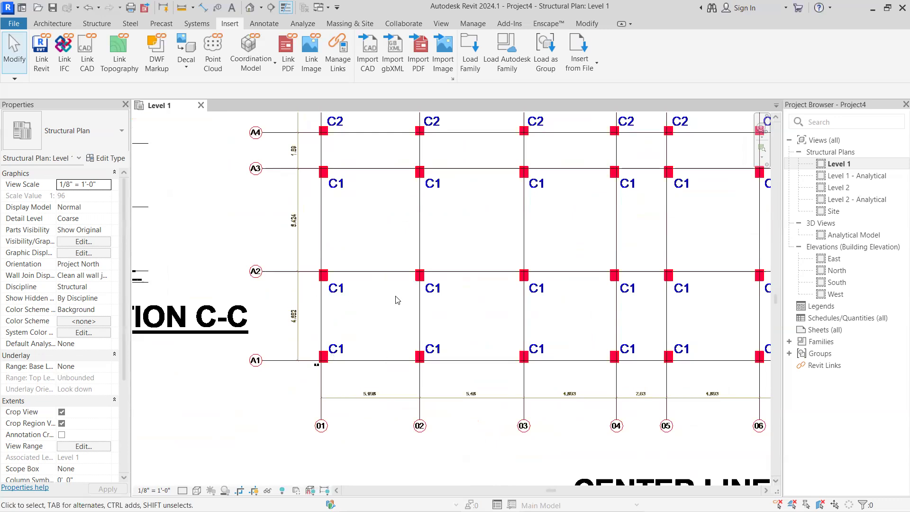
scroll(381, 402, up, 2)
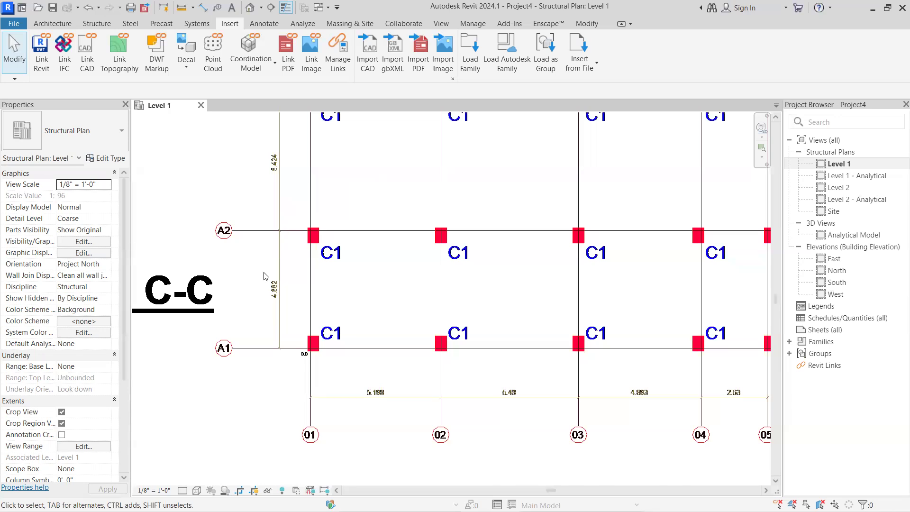
scroll(265, 277, down, 2)
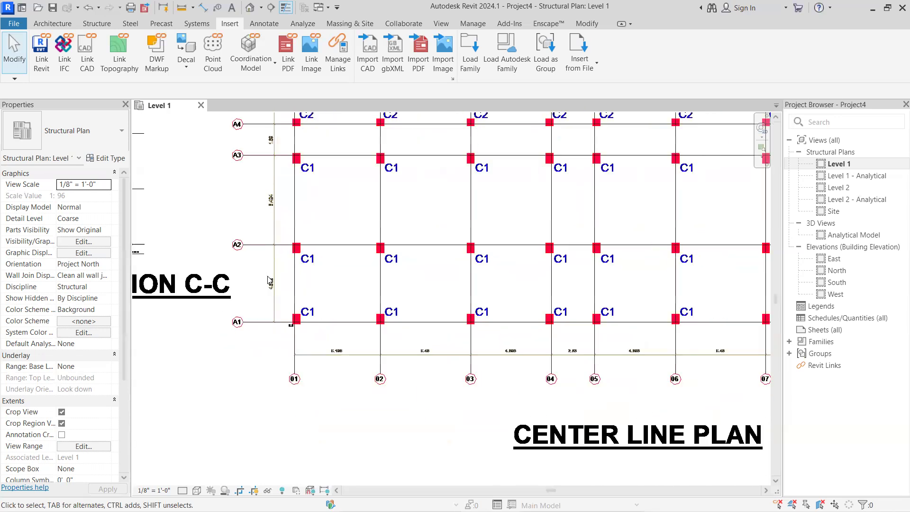
scroll(269, 280, down, 4)
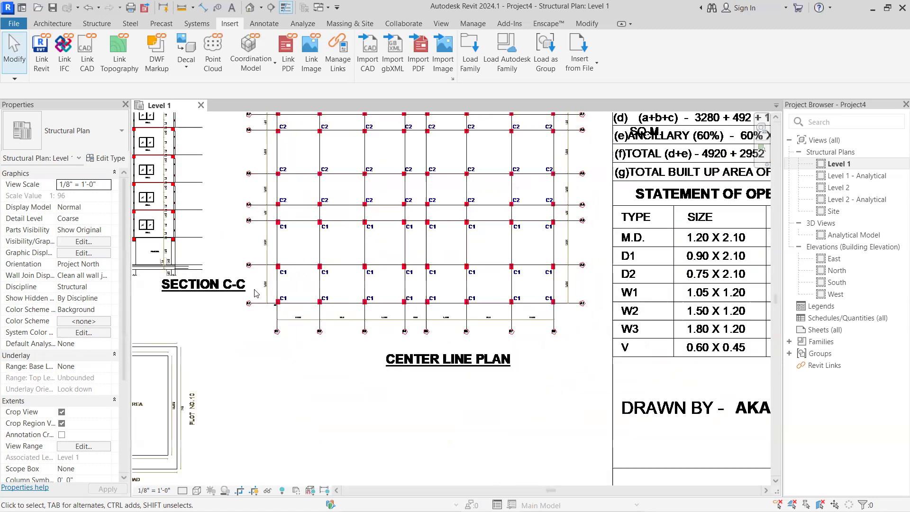
scroll(307, 326, up, 1)
scroll(280, 339, up, 2)
middle_drag(304, 339, 609, 266)
middle_drag(352, 382, 545, 308)
scroll(479, 343, down, 1)
middle_drag(403, 367, 181, 407)
scroll(504, 243, up, 4)
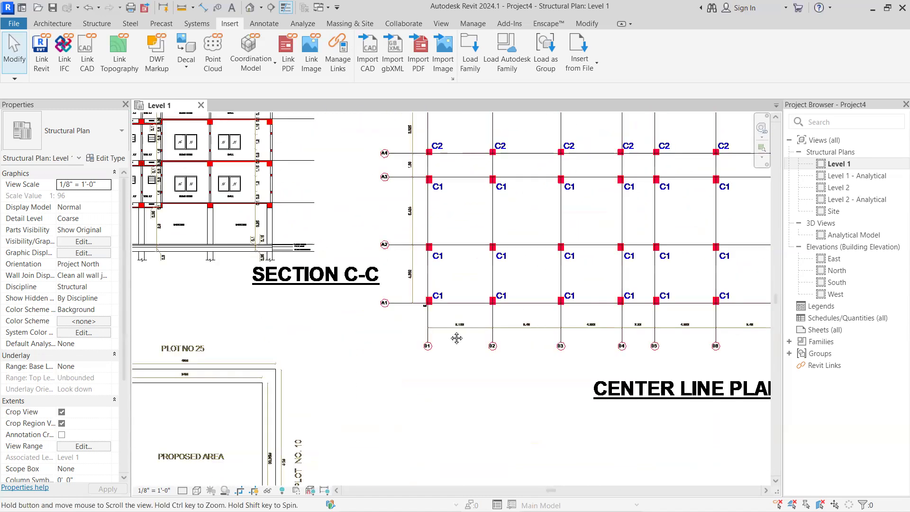
Measure the spacing between grid lines A1 and A2 at column line 01 with a linear dimension, then exit the command
click(587, 23)
click(413, 63)
scroll(379, 281, up, 1)
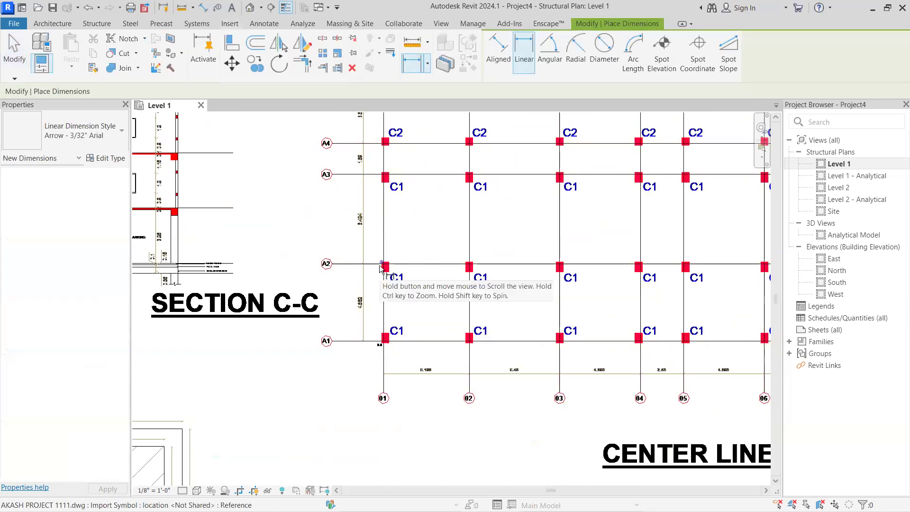
click(382, 340)
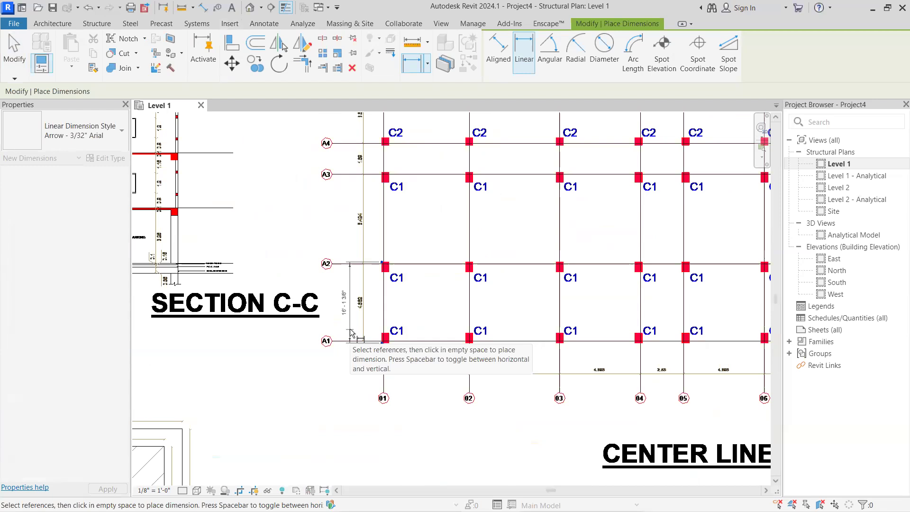
click(351, 334)
scroll(351, 333, down, 5)
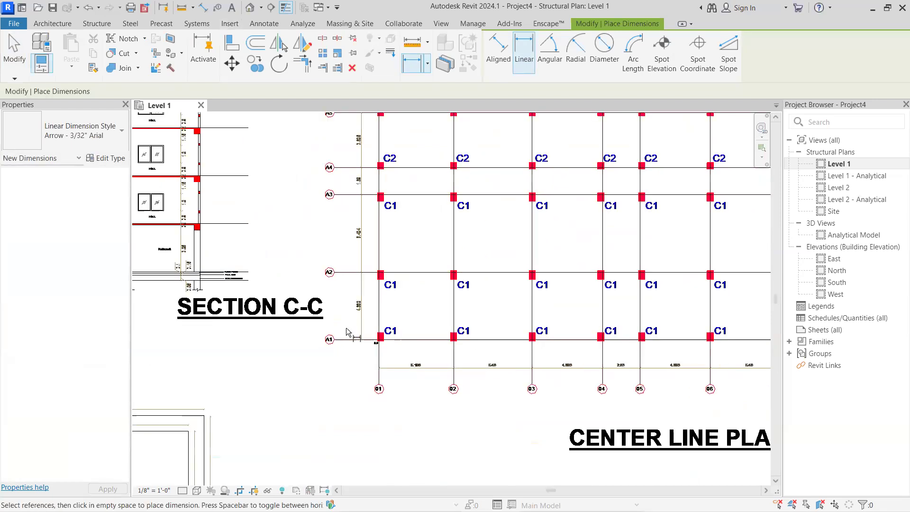
scroll(317, 350, down, 2)
middle_drag(318, 349, 446, 312)
scroll(391, 370, down, 1)
scroll(380, 381, down, 1)
middle_drag(380, 382, 383, 330)
scroll(322, 409, up, 4)
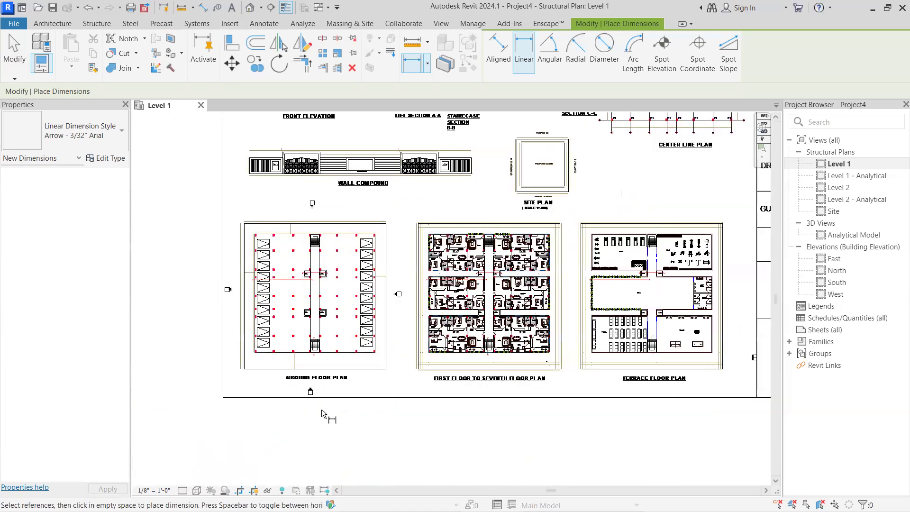
key(Escape)
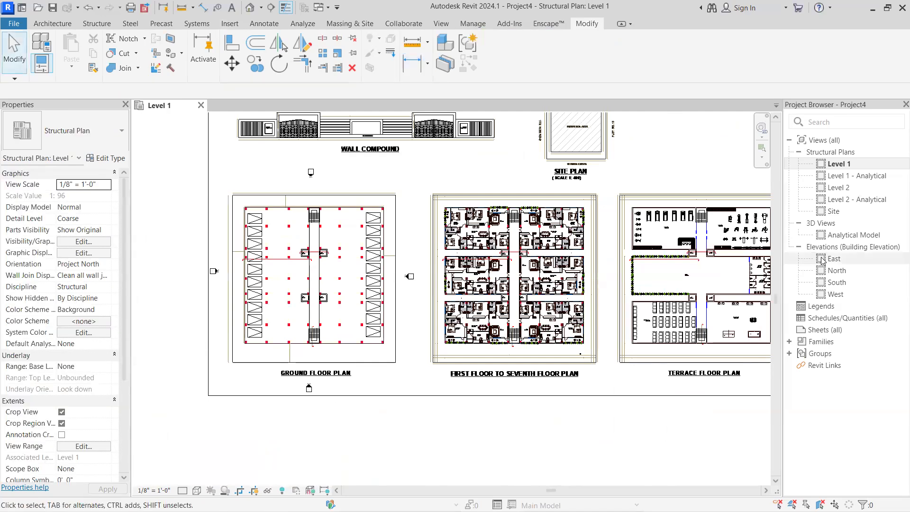
Open the East elevation view to show the Level 1 and Level 2 markers
double_click(835, 258)
scroll(299, 312, up, 4)
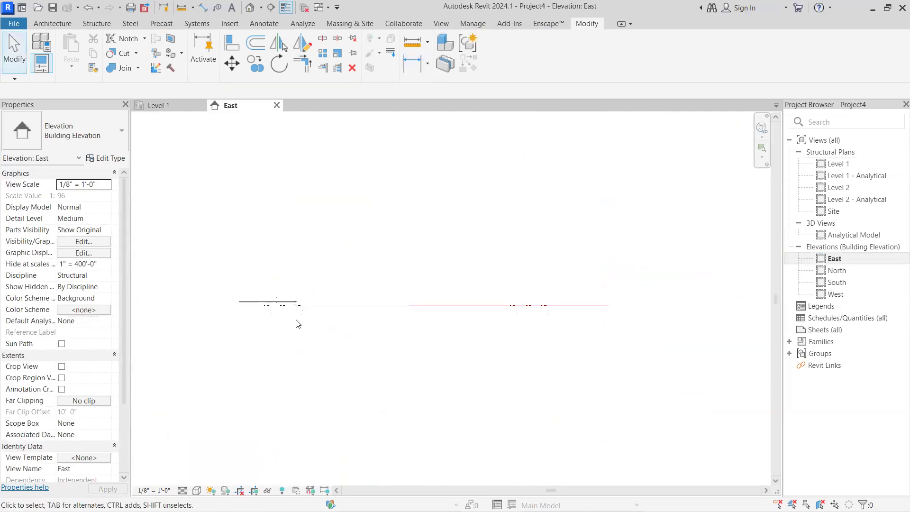
scroll(321, 290, up, 5)
middle_drag(340, 291, 494, 291)
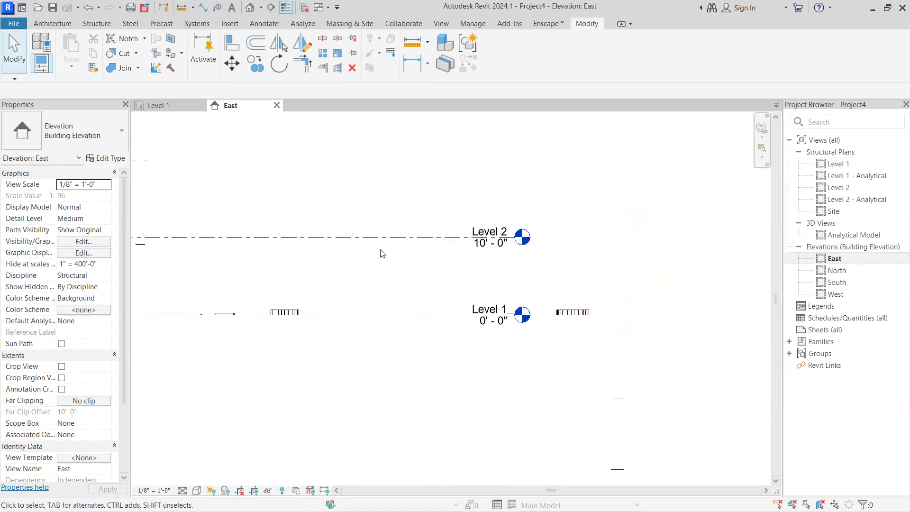
Set the project's length units to millimeters with the mm unit symbol
key(u)
key(n)
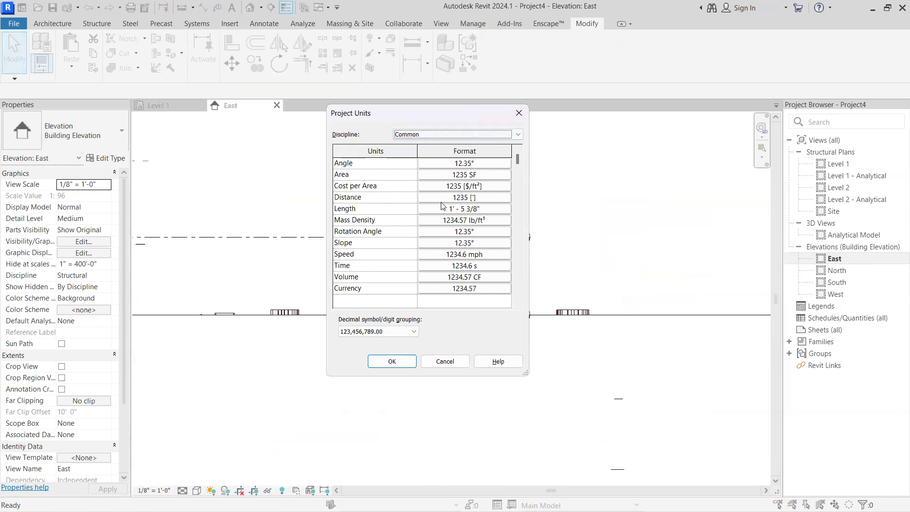
click(474, 208)
click(432, 182)
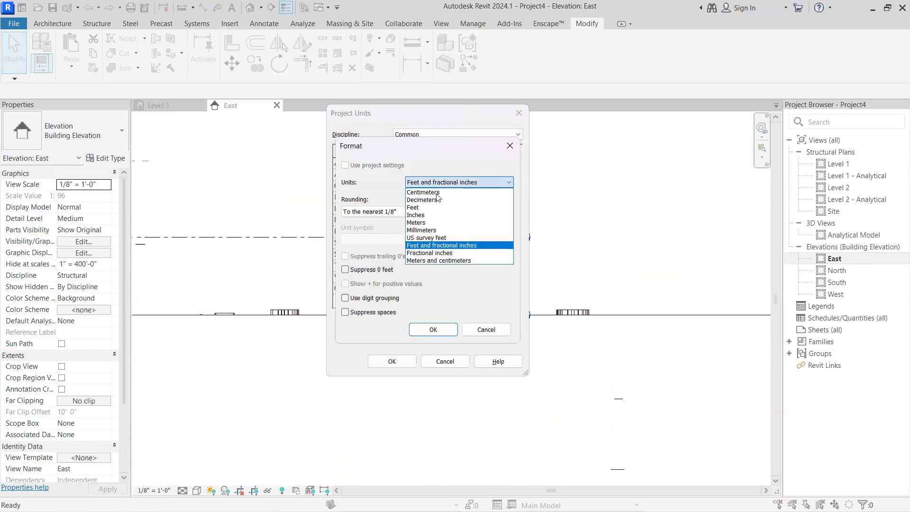
click(426, 231)
click(376, 240)
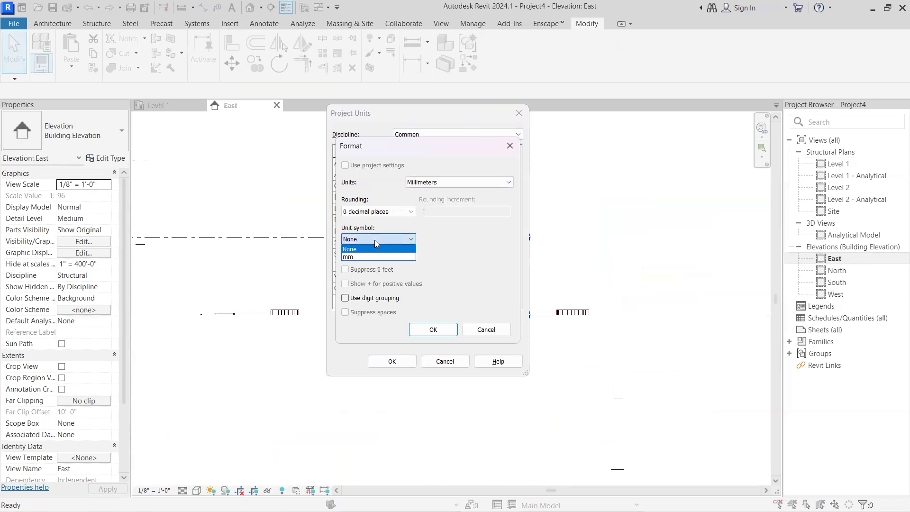
click(368, 254)
click(435, 332)
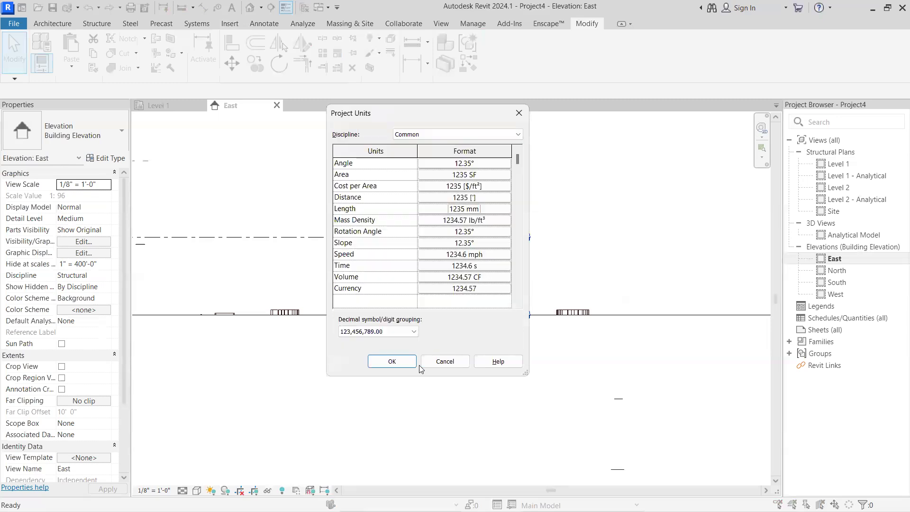
click(392, 361)
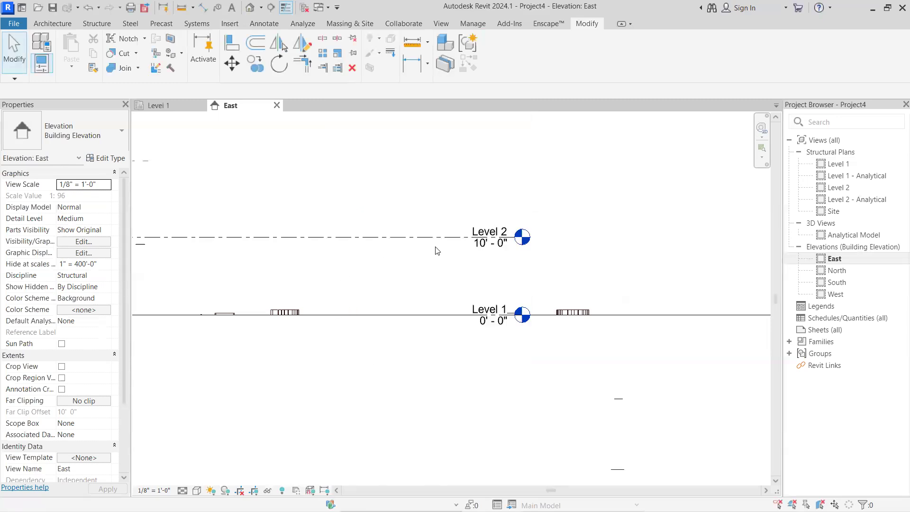
Rename Level 1 to "Earth Level" in the East elevation and accept renaming the corresponding views
scroll(463, 280, up, 2)
scroll(463, 279, down, 5)
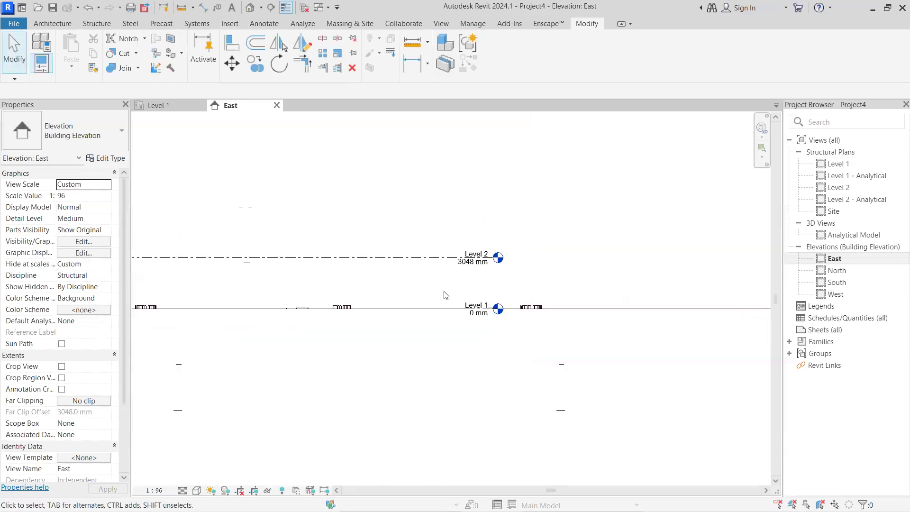
scroll(445, 293, down, 1)
scroll(416, 288, up, 2)
middle_drag(482, 277, 499, 271)
scroll(540, 277, up, 3)
scroll(562, 260, up, 2)
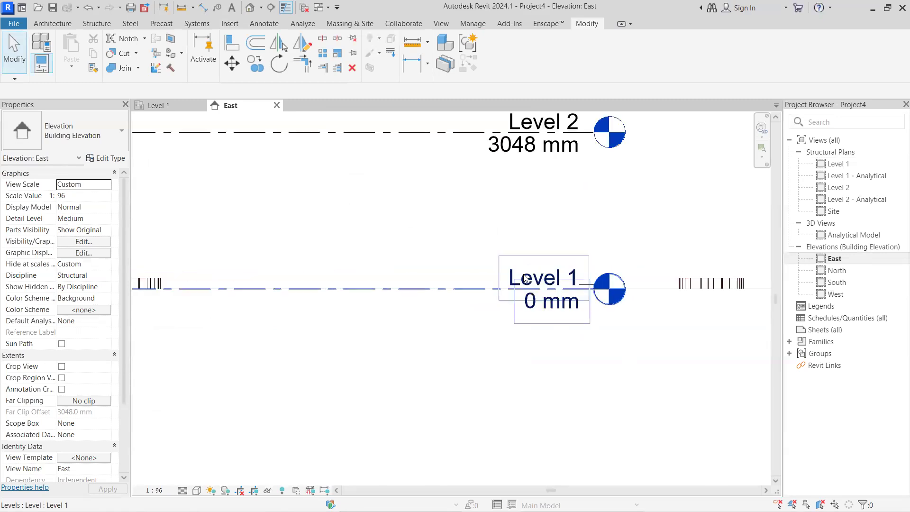
click(545, 263)
click(545, 263)
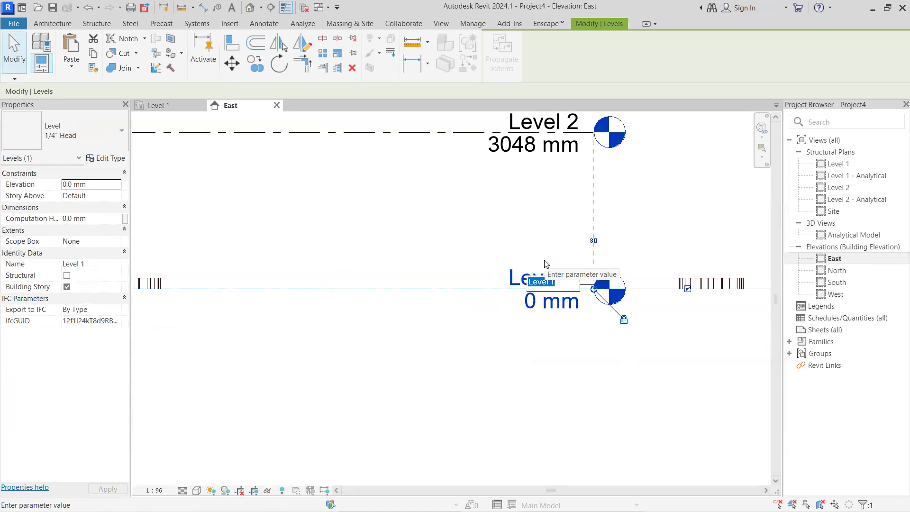
text(Earth)
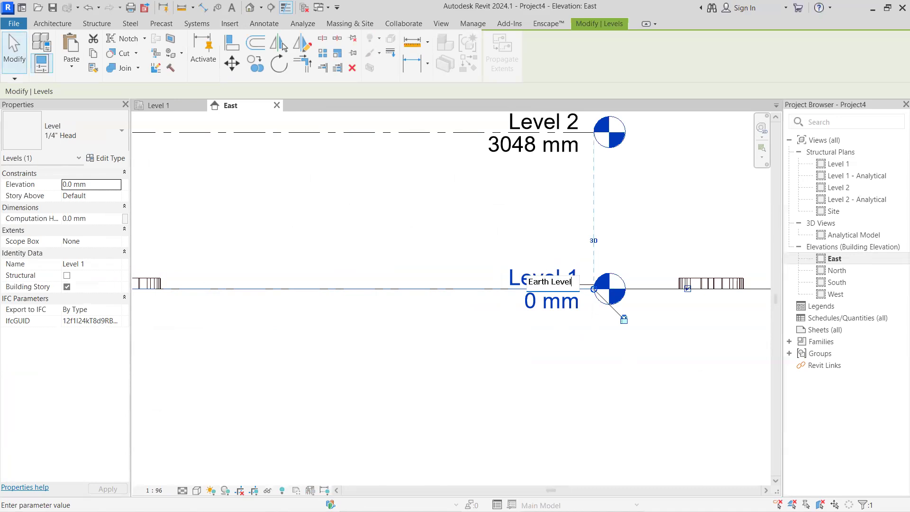
key(Return)
click(488, 266)
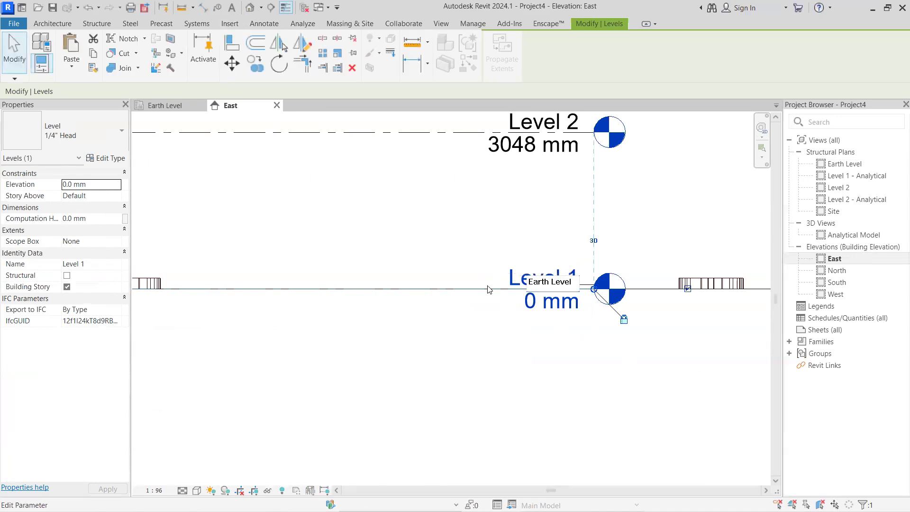
Rename Level 2 to "Plinth Level" in the East elevation and accept renaming the corresponding views
scroll(484, 322, down, 3)
middle_drag(488, 334, 559, 335)
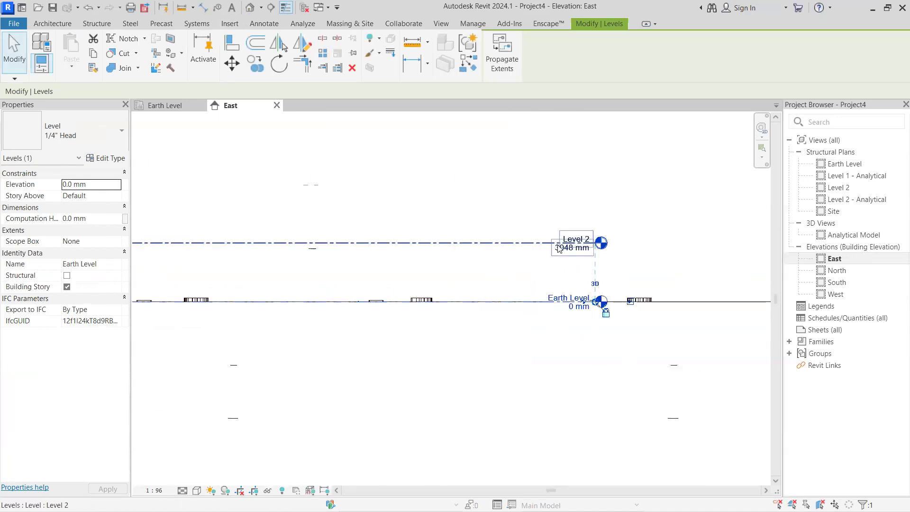
scroll(559, 249, up, 1)
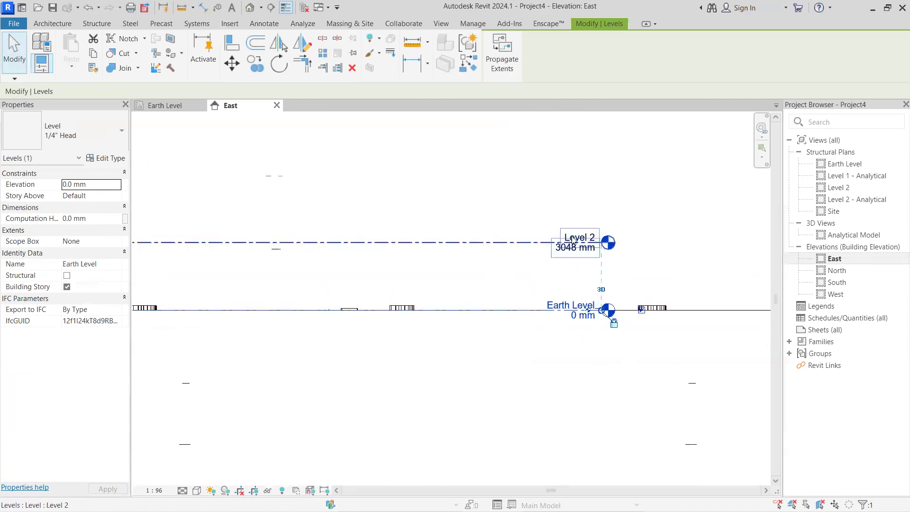
click(573, 240)
click(573, 238)
drag(581, 236, 509, 240)
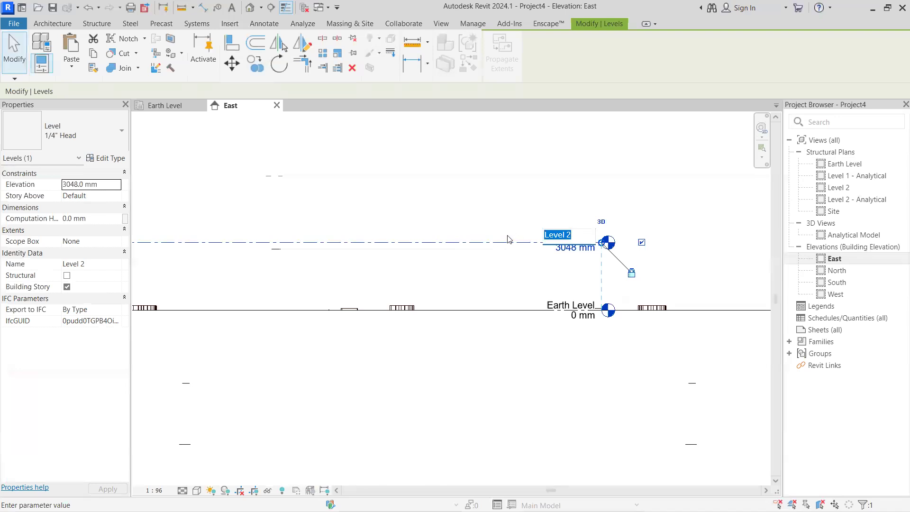
text(P)
key(Return)
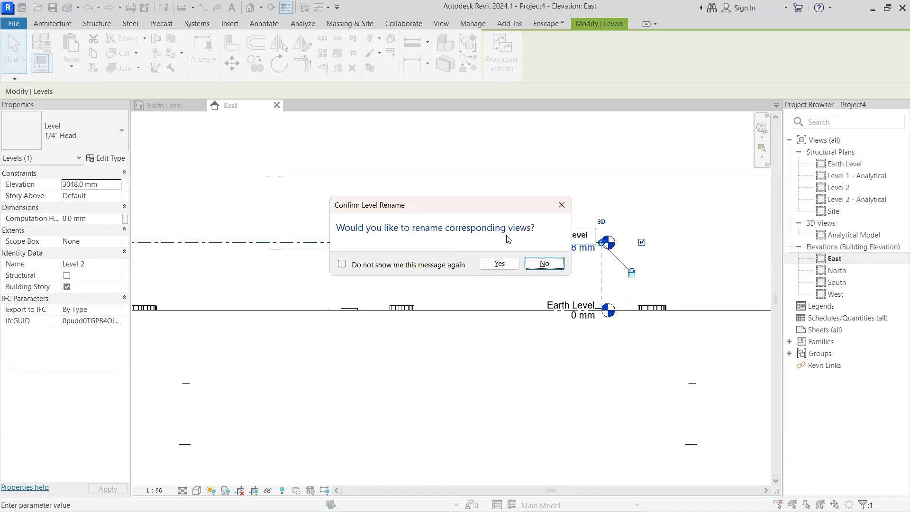
click(500, 263)
Set the Plinth Level's height above Earth Level to 3' (914.4 mm) through its temporary dimension
scroll(491, 400, down, 2)
scroll(456, 387, down, 1)
middle_drag(430, 413, 589, 409)
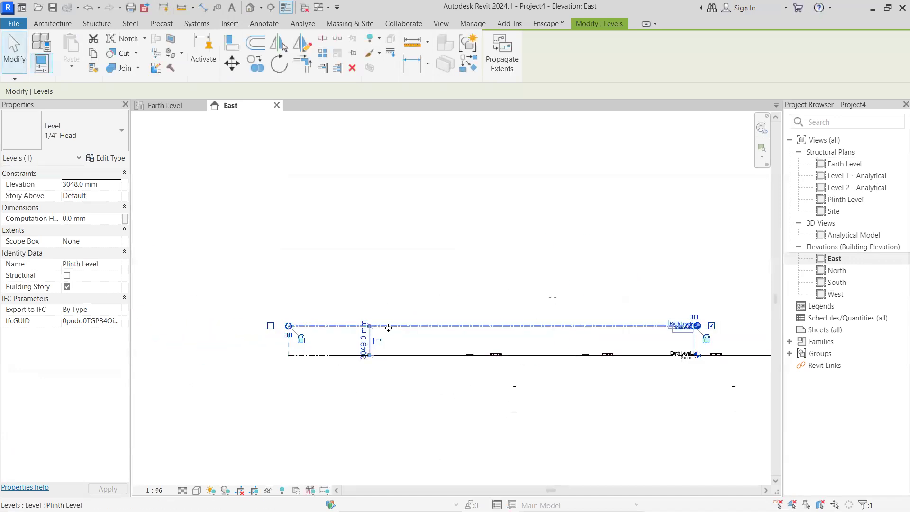
scroll(363, 343, up, 1)
click(364, 340)
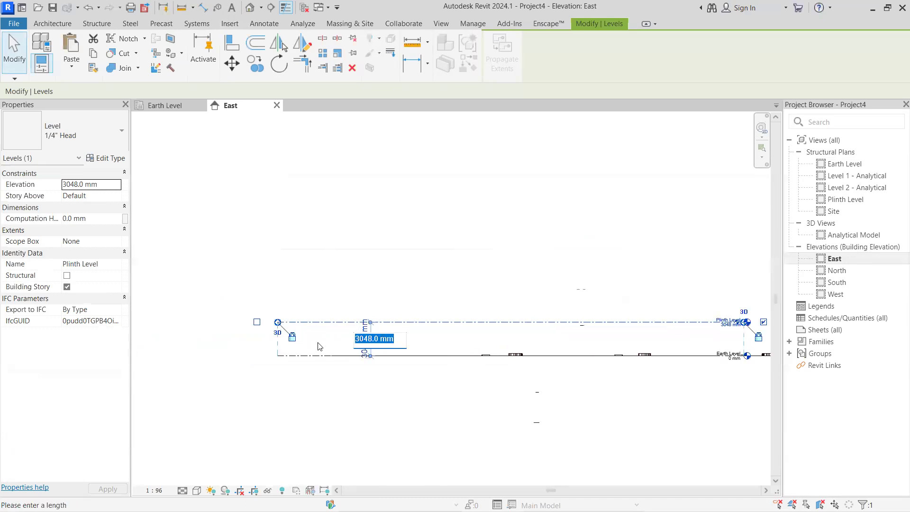
text(1)
text(3)
text(')
key(Return)
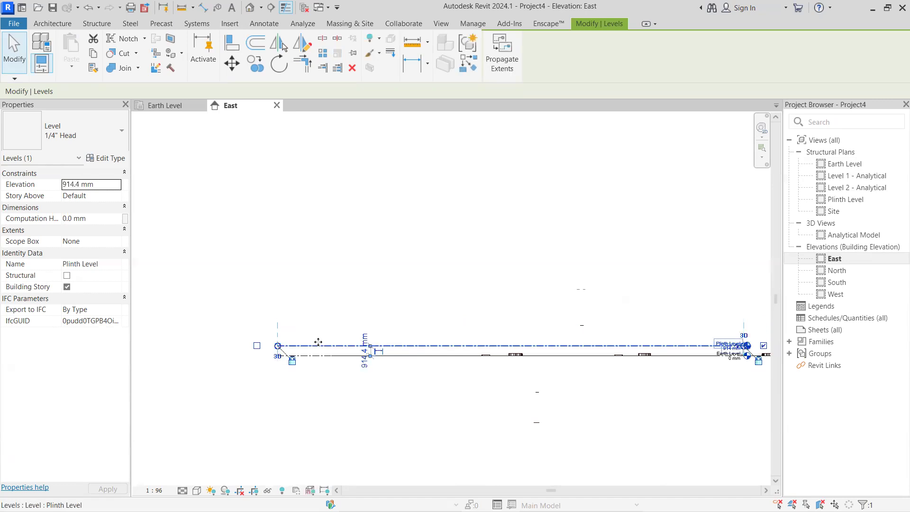
Draw a new level line 4000 mm above the Plinth Level, extending past both ends of the existing levels
scroll(663, 347, up, 2)
middle_drag(667, 347, 418, 343)
scroll(480, 344, up, 1)
scroll(508, 370, down, 4)
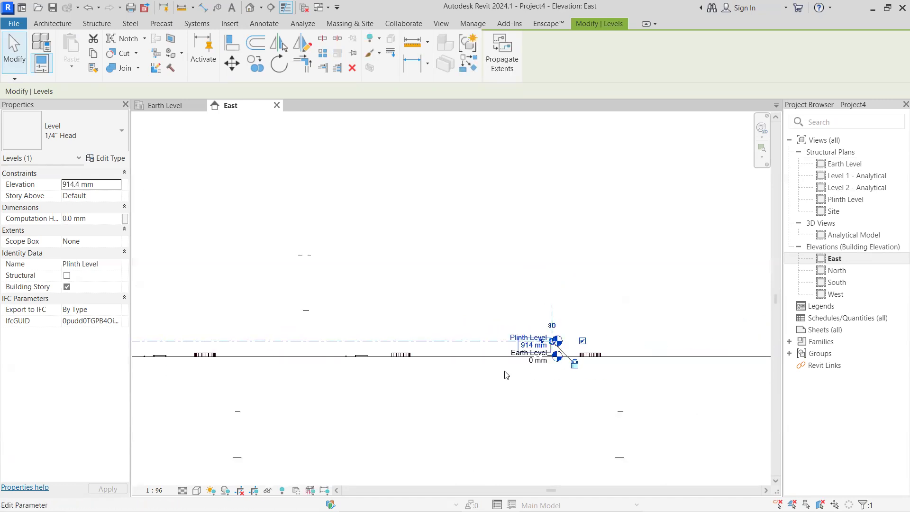
middle_drag(454, 369, 462, 371)
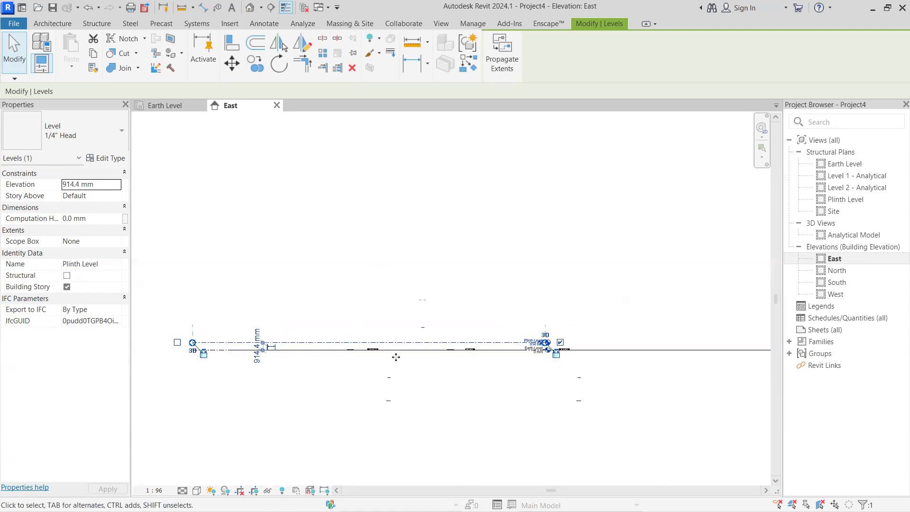
click(103, 22)
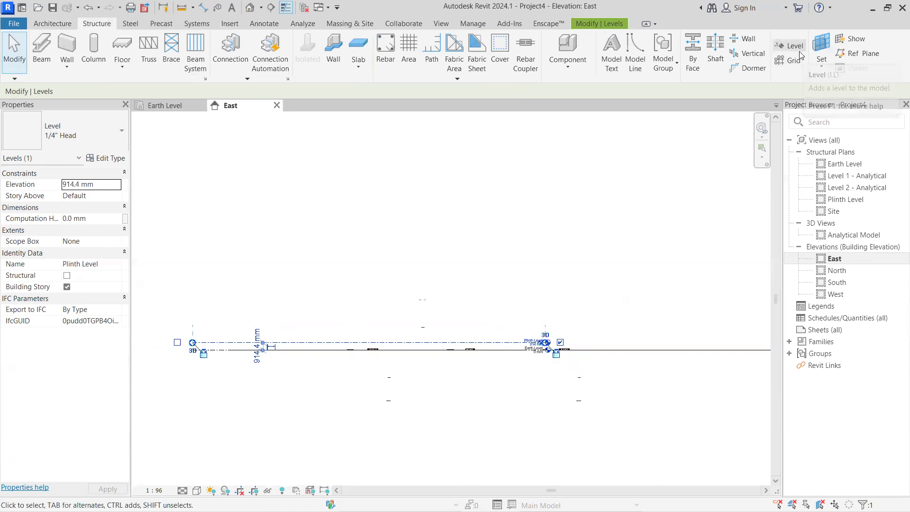
click(798, 51)
click(185, 309)
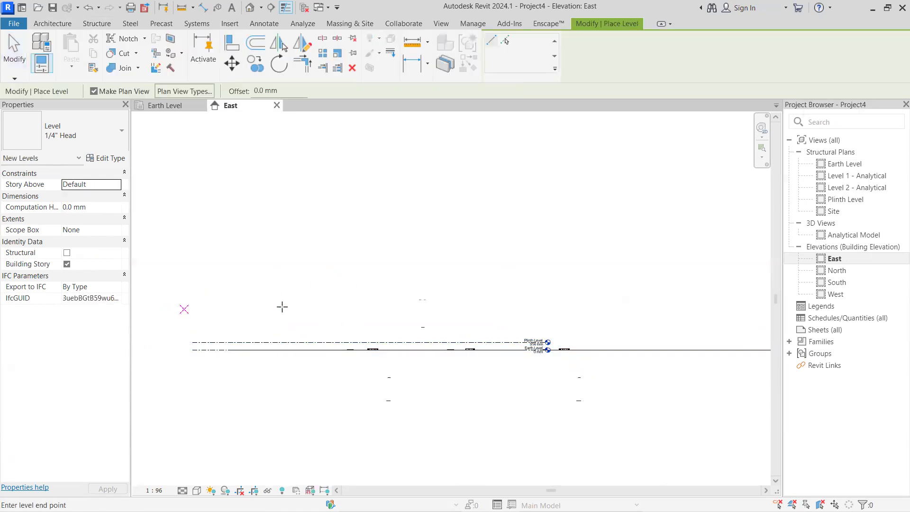
click(633, 309)
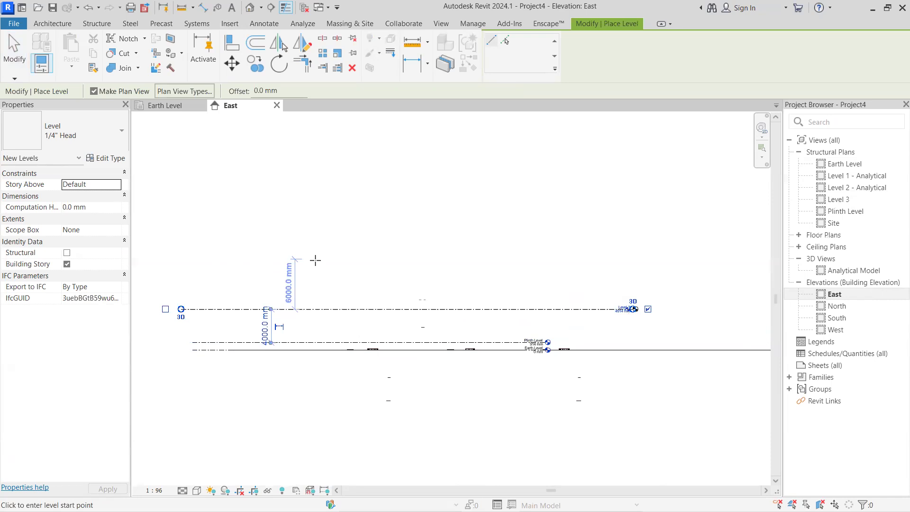
key(Escape)
Rename Level 3 to "1st Floor" and accept renaming the corresponding views, undoing the accidental elbow on its head
click(558, 309)
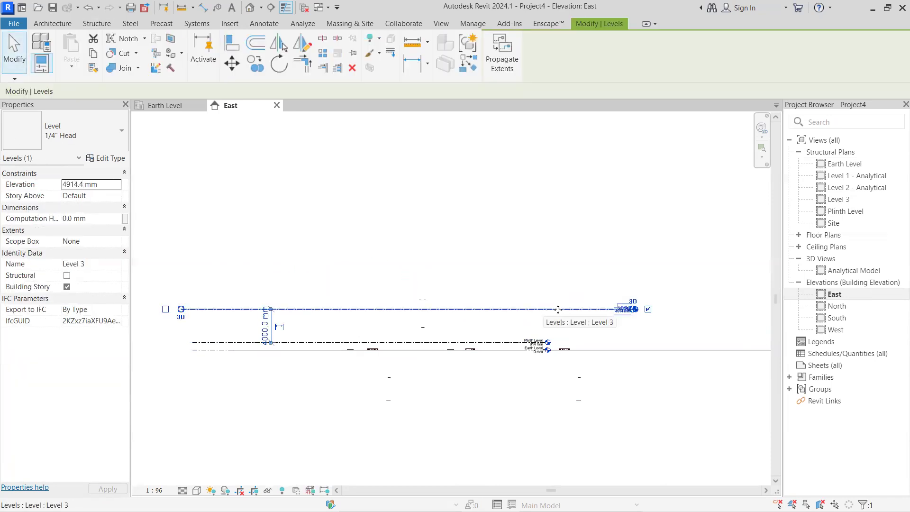
scroll(558, 309, up, 4)
key(Escape)
click(540, 305)
click(541, 309)
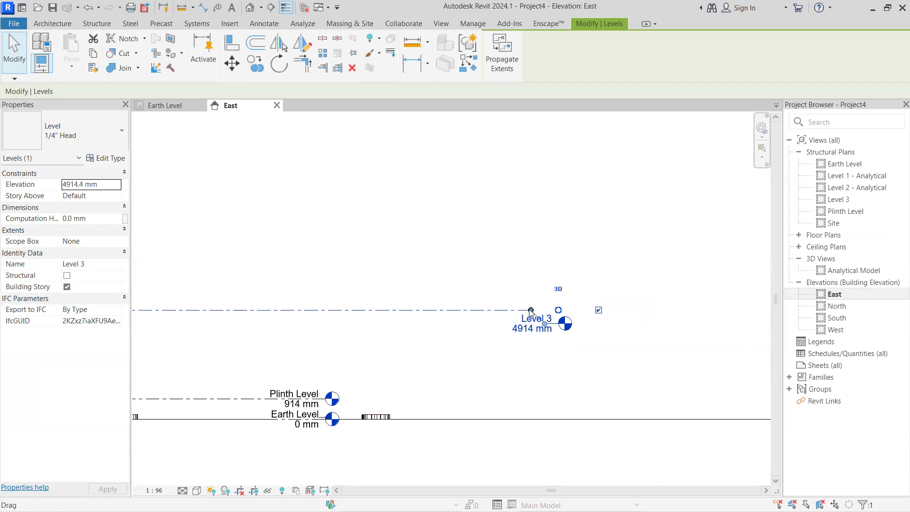
key(ctrl+z)
click(524, 304)
click(524, 303)
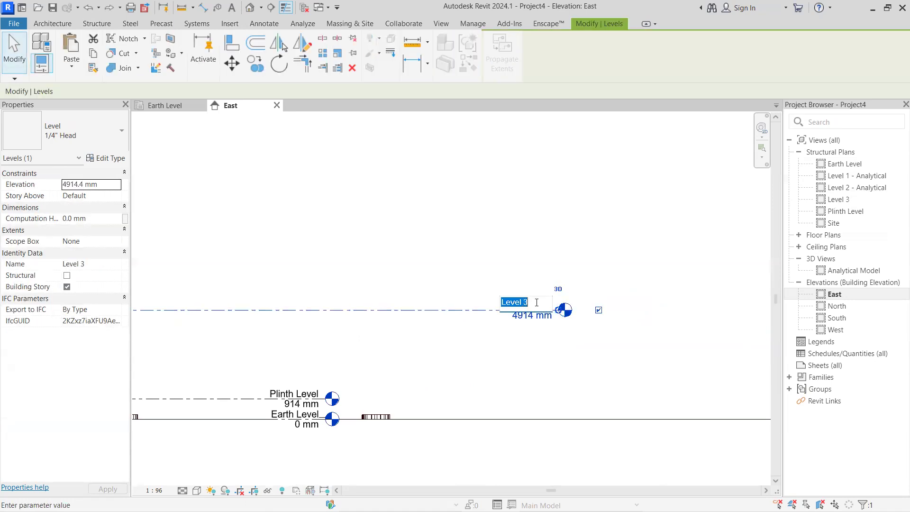
text(1st Floor)
key(Return)
click(542, 262)
Set the 1st Floor level's height above the Plinth Level to 10' (3048 mm)
scroll(478, 331, down, 2)
middle_drag(223, 357, 418, 349)
middle_drag(292, 340, 410, 324)
click(339, 314)
click(352, 291)
click(350, 313)
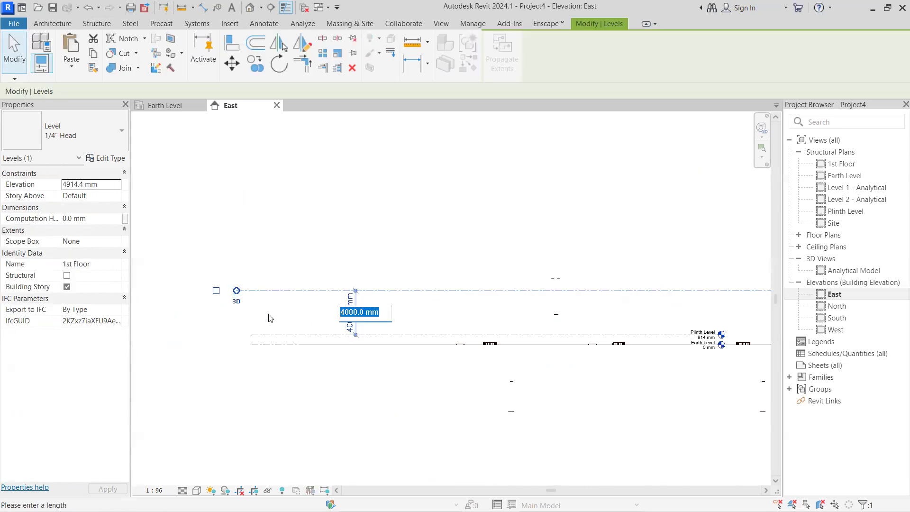
text(10')
key(Return)
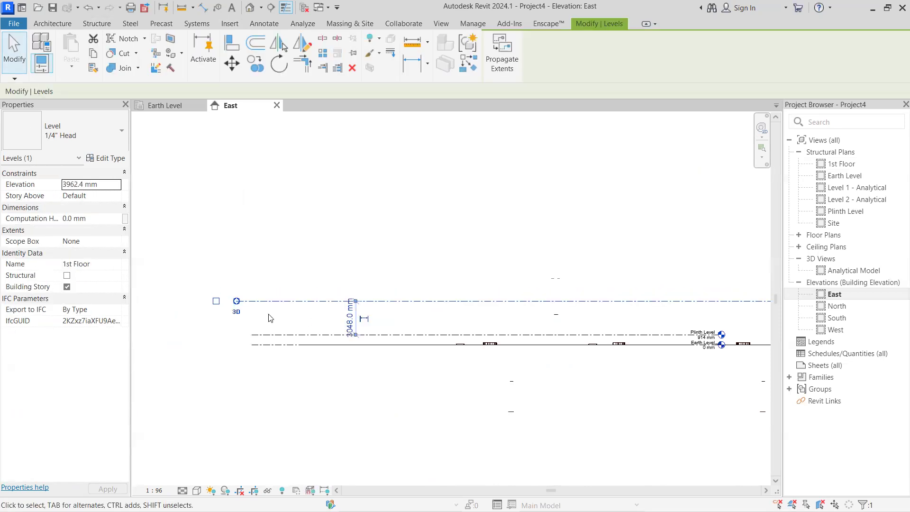
Create a level above the 1st Floor by picking its line with a 10' (3048 mm) offset
scroll(322, 322, down, 3)
click(293, 325)
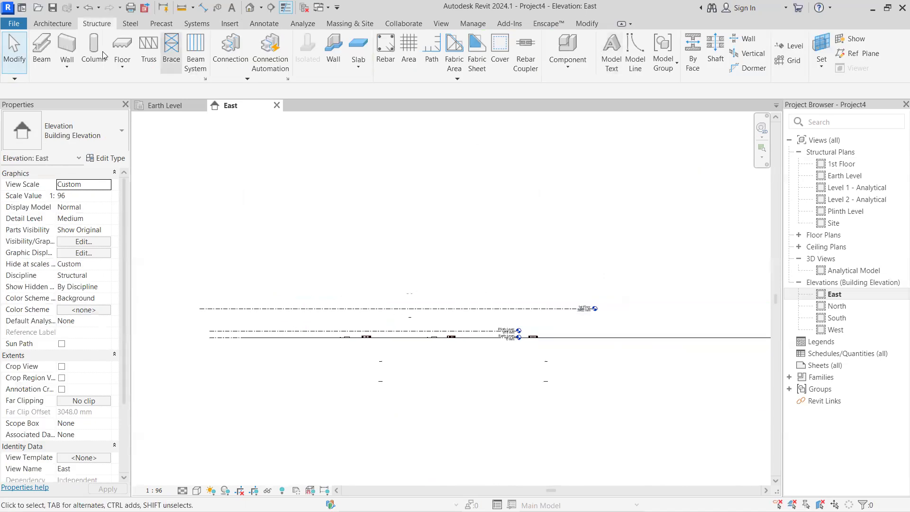
key(l)
key(l)
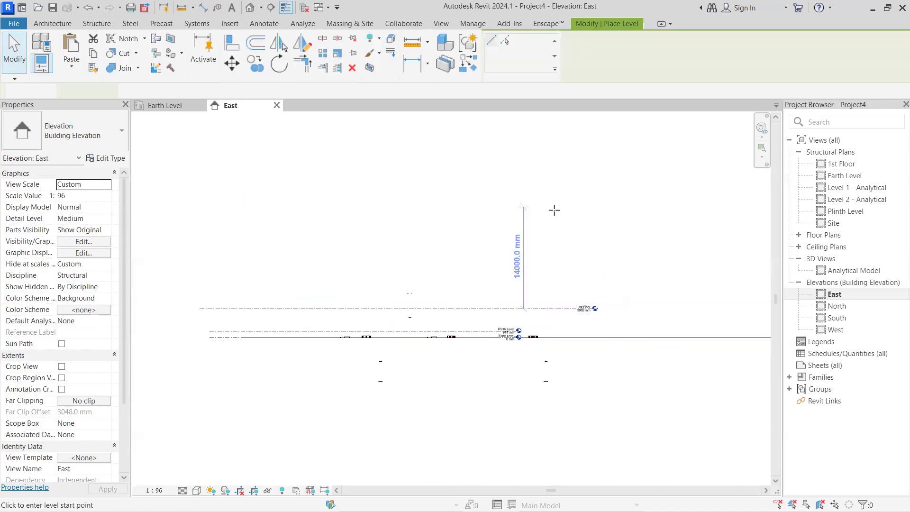
click(505, 41)
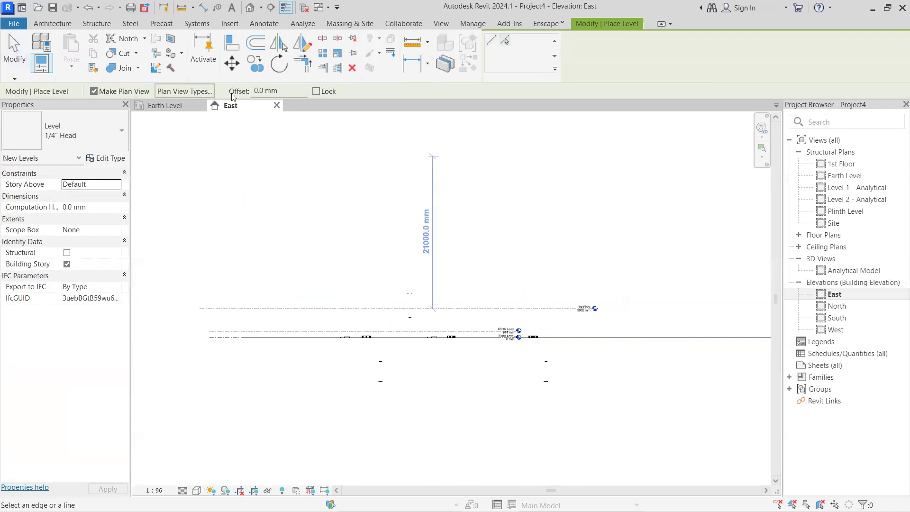
drag(293, 91, 225, 90)
text(10)
key(Return)
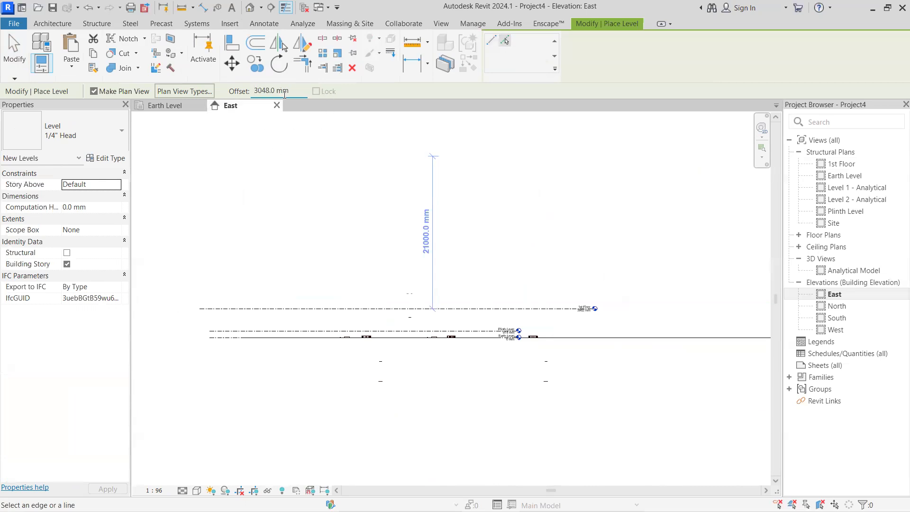
click(334, 308)
Add six more levels at 3048 mm intervals above Level 4, picking each newest level line in turn, then end the Level command
scroll(553, 286, up, 3)
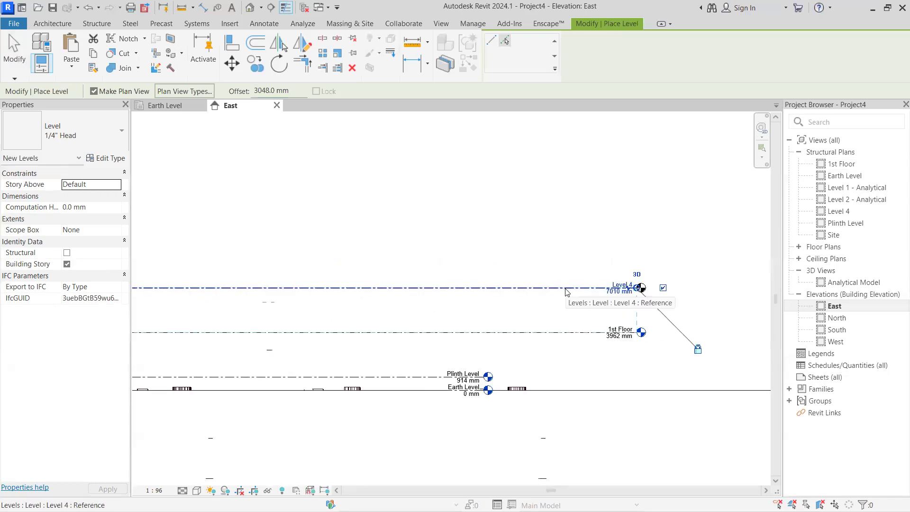
scroll(564, 292, down, 2)
click(435, 287)
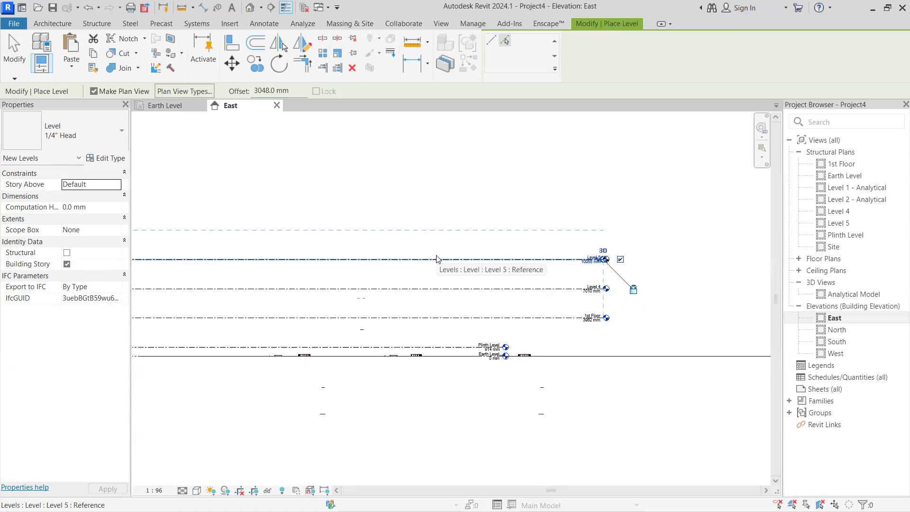
click(437, 259)
middle_drag(436, 258, 471, 290)
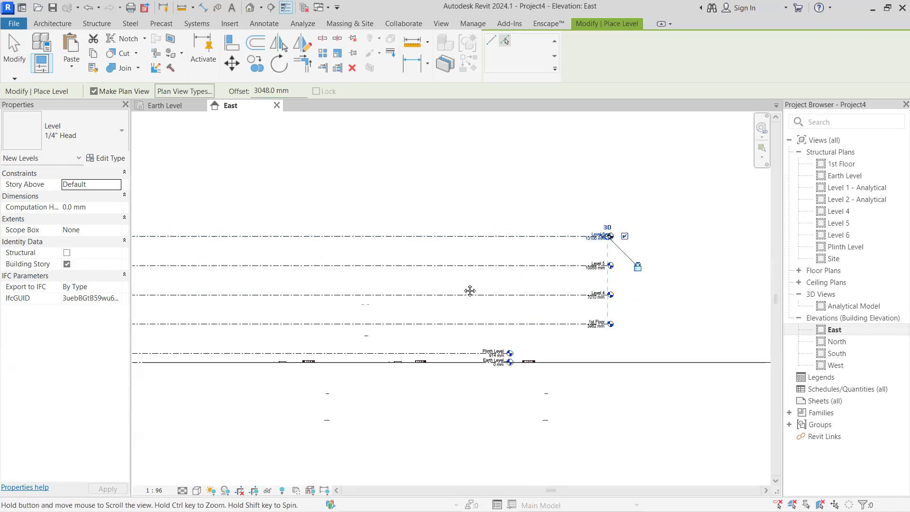
click(457, 271)
click(460, 242)
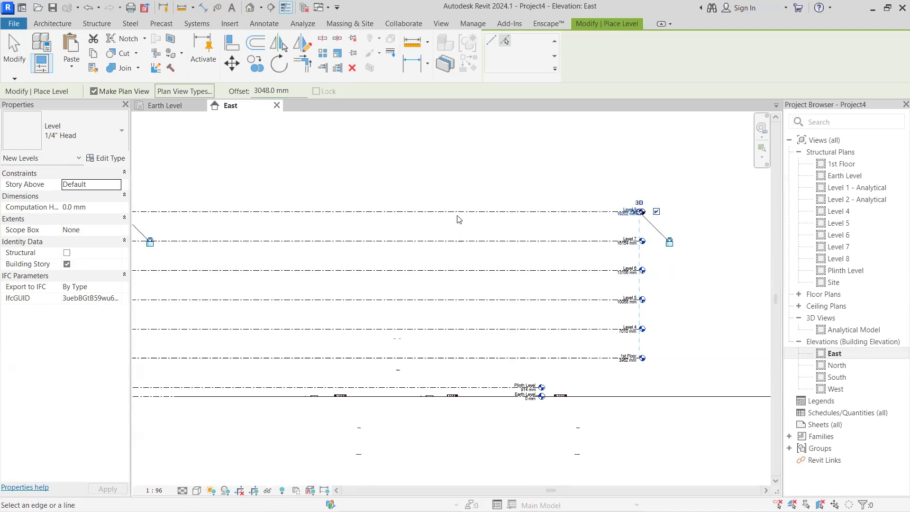
click(458, 212)
click(464, 180)
middle_drag(500, 266, 426, 320)
scroll(427, 319, up, 1)
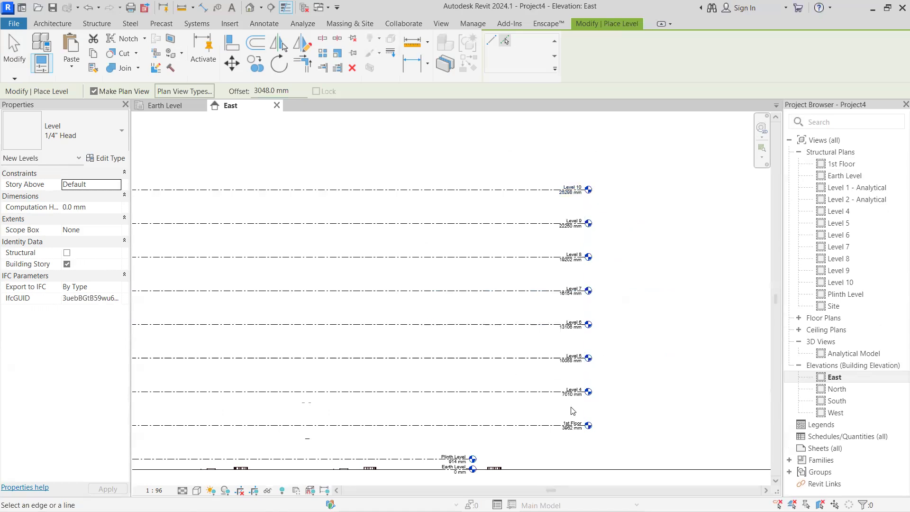
key(Escape)
key(Escape)
Rename Level 4 to "2nd Floor" and rename the corresponding views
scroll(573, 411, up, 2)
scroll(565, 352, up, 1)
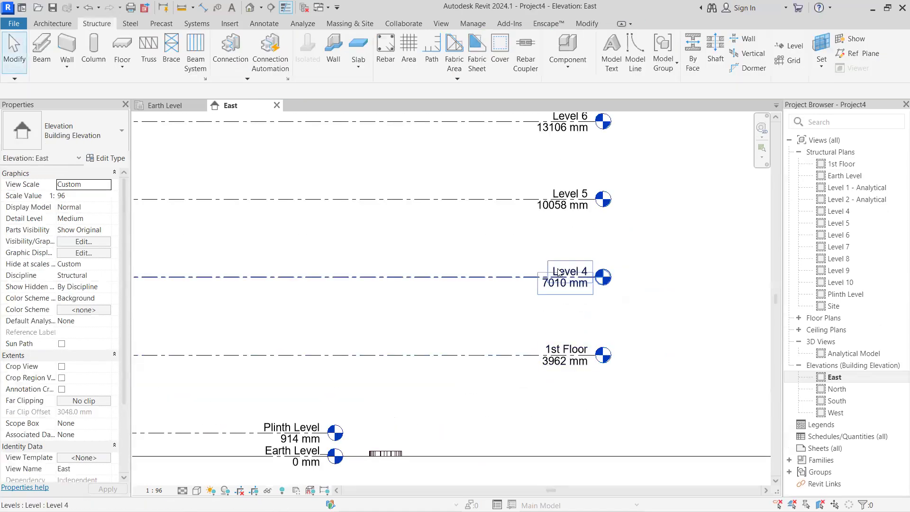
scroll(557, 272, up, 1)
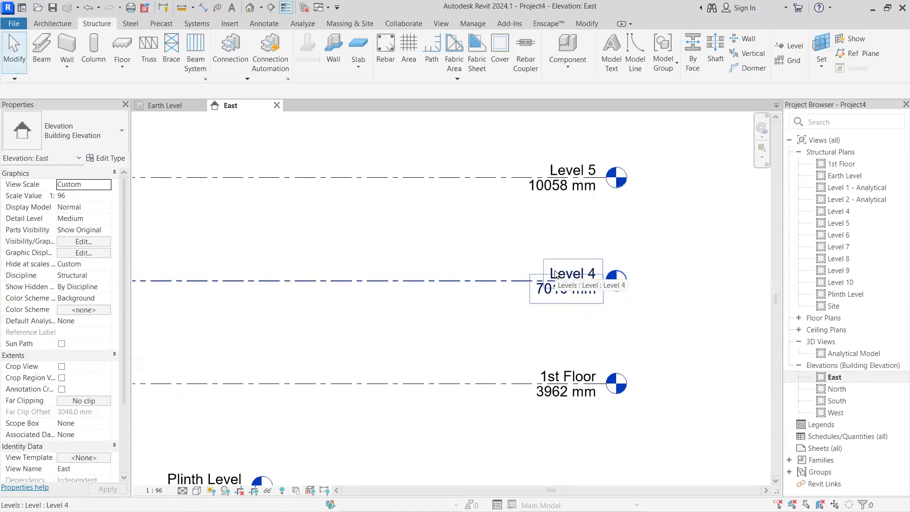
click(557, 274)
click(569, 272)
text(2nd)
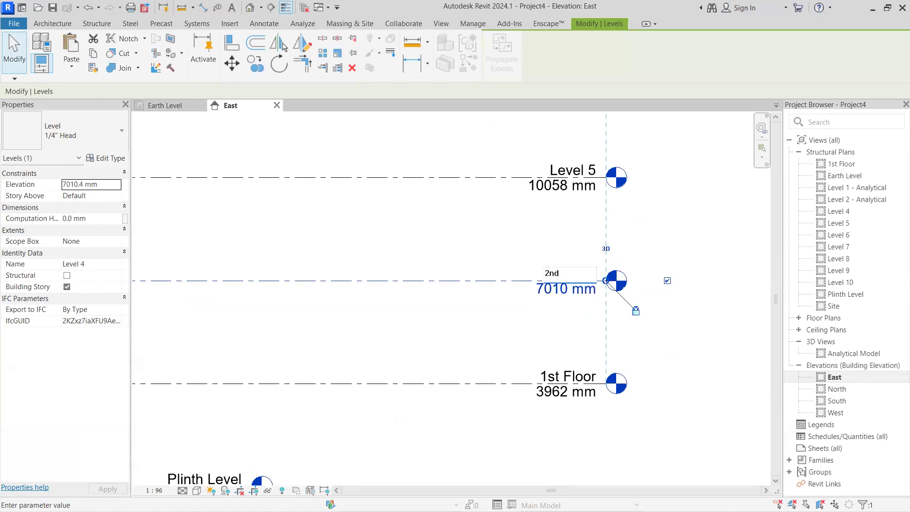
text( Floor)
key(Return)
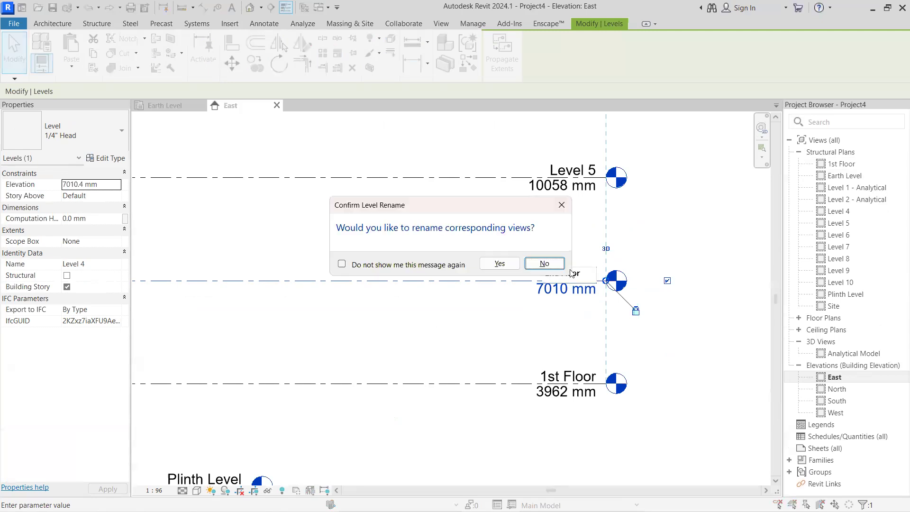
click(549, 264)
Rename Level 5 to "3rd floor" and accept renaming the corresponding views
scroll(491, 260, down, 2)
middle_drag(478, 320, 458, 409)
scroll(524, 274, up, 3)
click(524, 275)
click(524, 275)
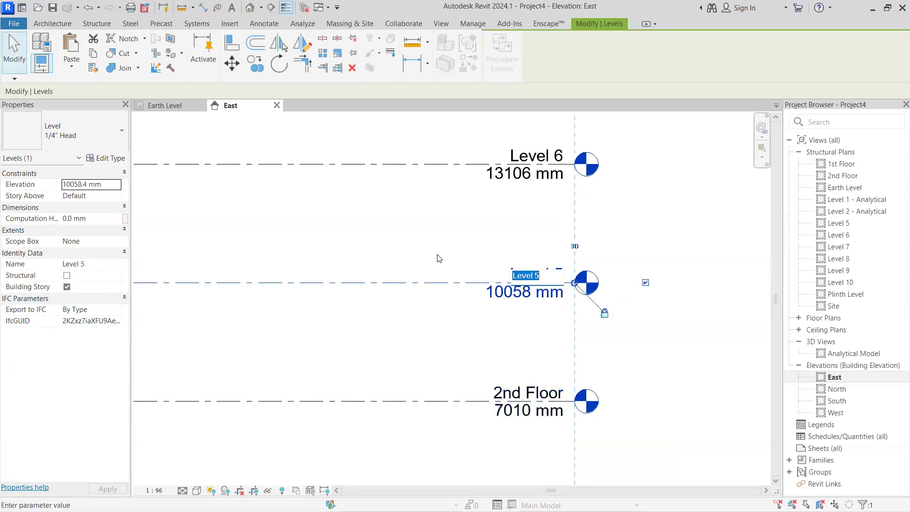
text(3rd floo)
key(Return)
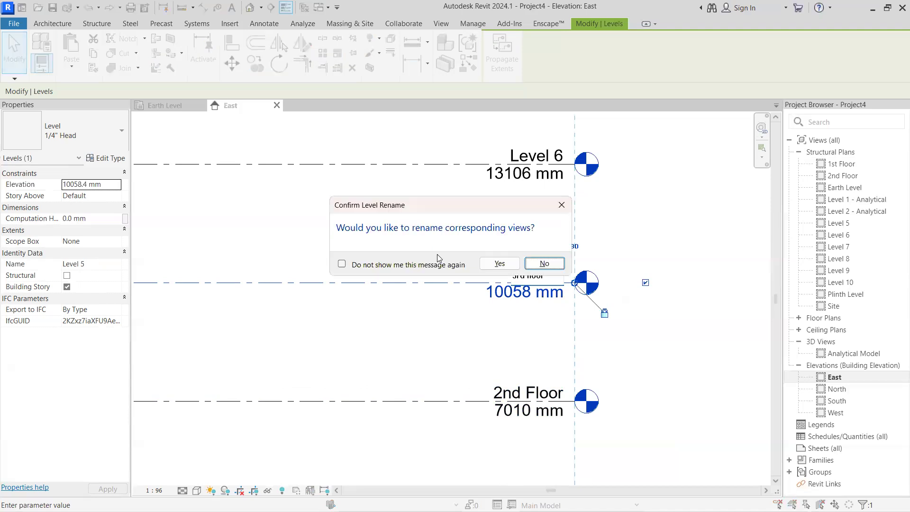
click(483, 263)
Rename Level 6 to "4th Floor" and accept renaming the corresponding views
scroll(484, 264, down, 2)
middle_drag(490, 288, 508, 386)
scroll(530, 277, up, 3)
click(527, 281)
click(542, 280)
click(542, 277)
click(522, 279)
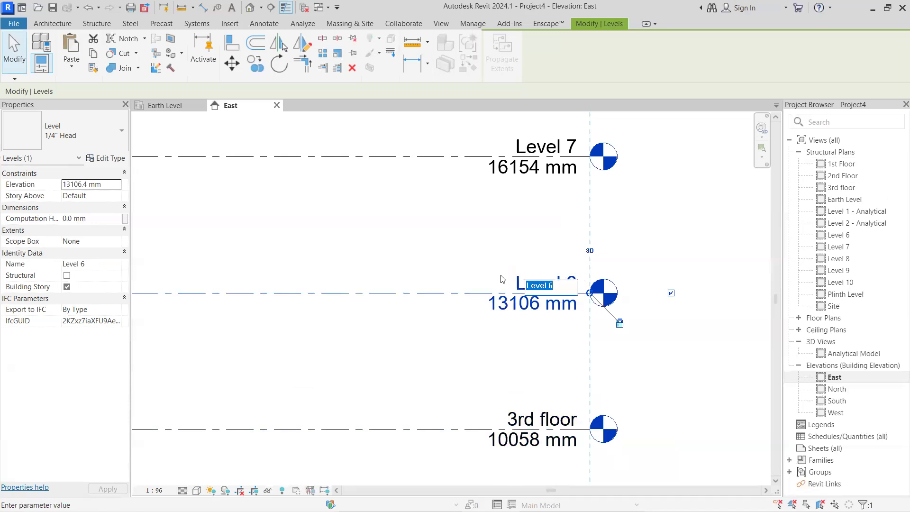
text(4th Floor)
key(Return)
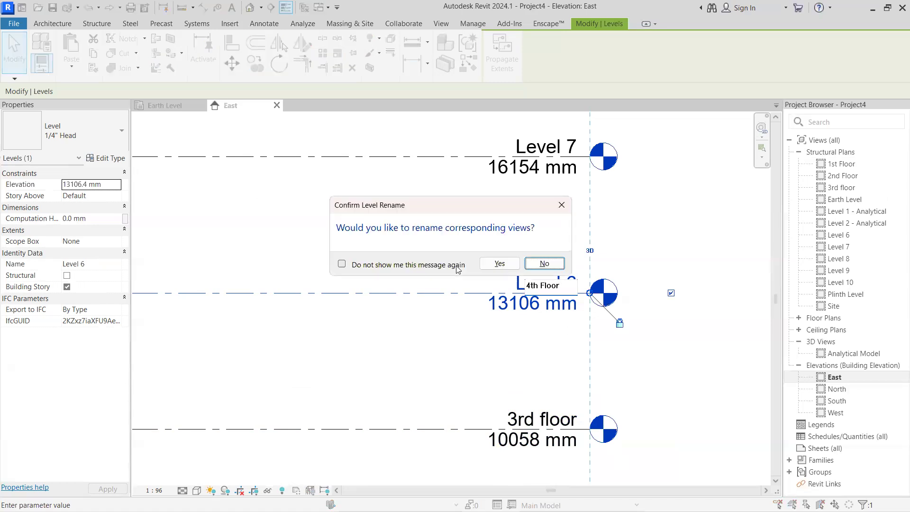
click(500, 263)
middle_drag(468, 253, 483, 354)
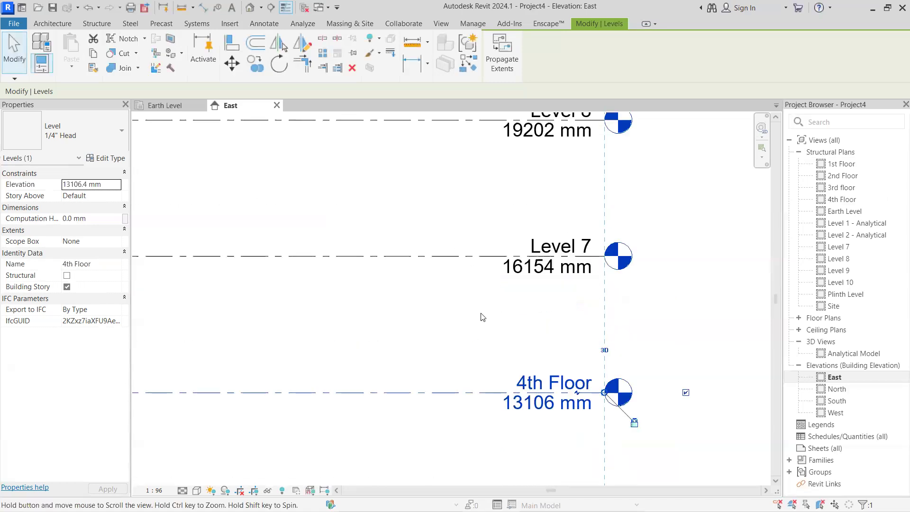
Rename Level 7 to "5th Floor" and accept renaming the corresponding views
click(534, 244)
click(535, 244)
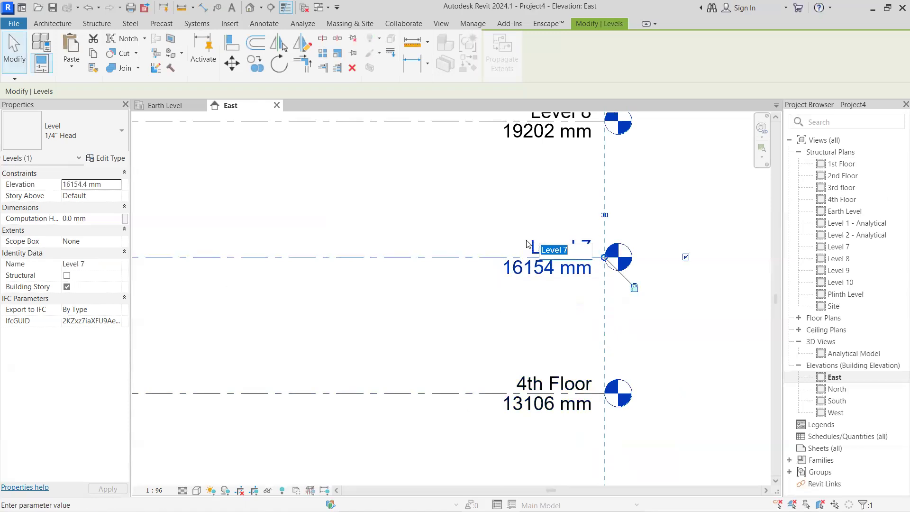
text(5th Floor)
key(Return)
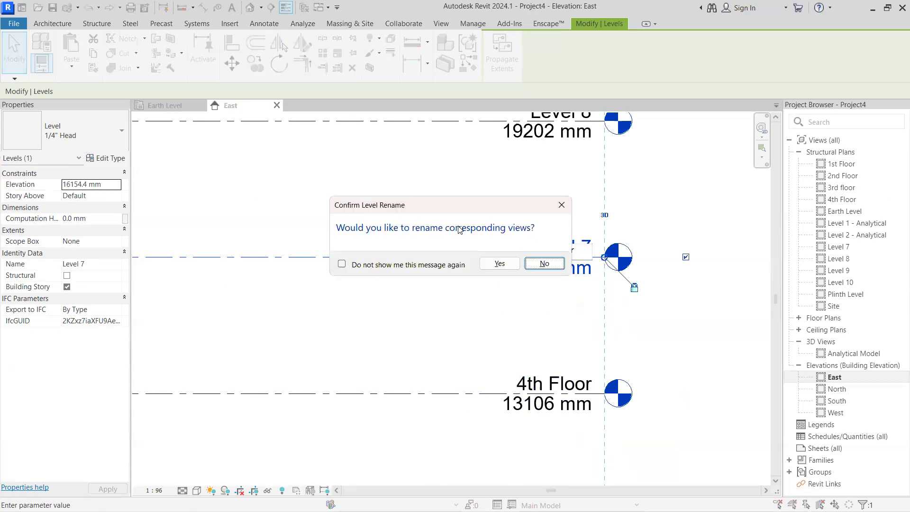
click(499, 265)
Rename Level 8 to "6th Floor" and accept renaming the corresponding views
scroll(476, 289, down, 1)
middle_drag(476, 303, 474, 460)
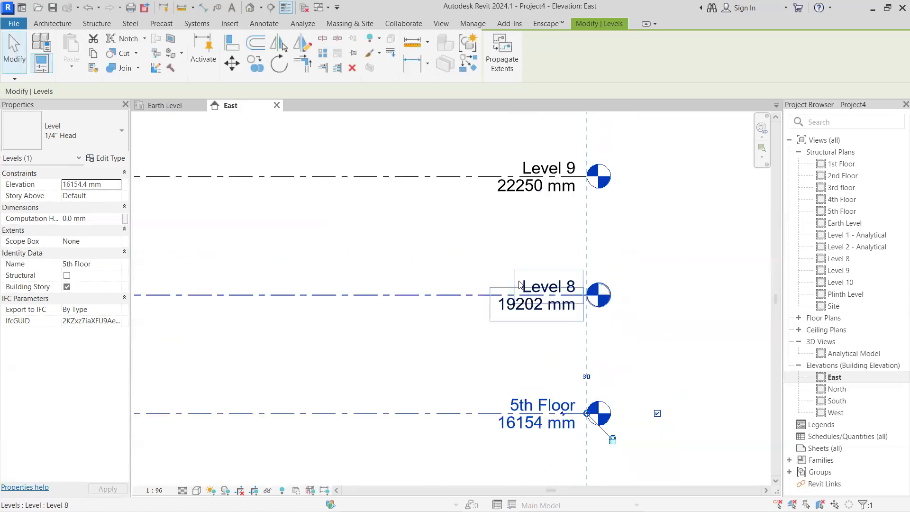
click(519, 287)
click(521, 287)
text(6th Floo)
click(500, 266)
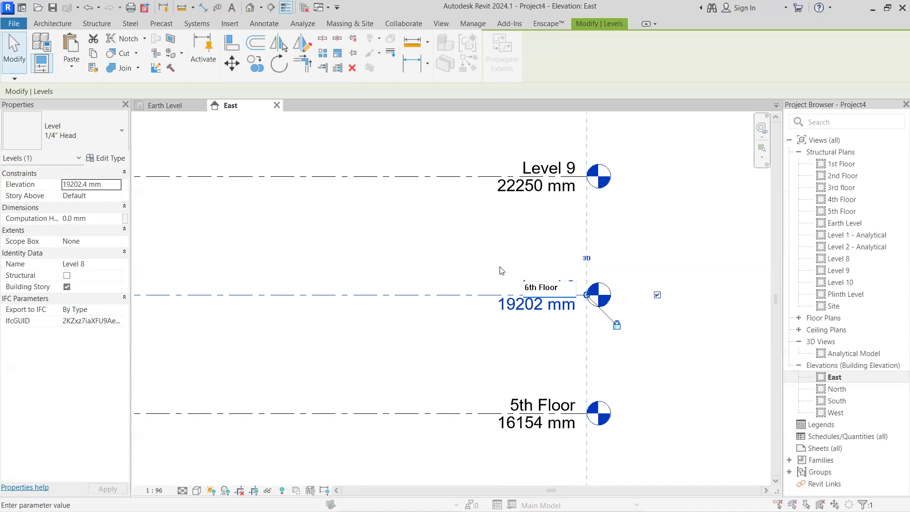
click(487, 262)
Rename Level 9 to "7th Floor" and accept renaming the corresponding views
scroll(504, 253, down, 3)
scroll(512, 274, up, 3)
click(514, 280)
click(515, 279)
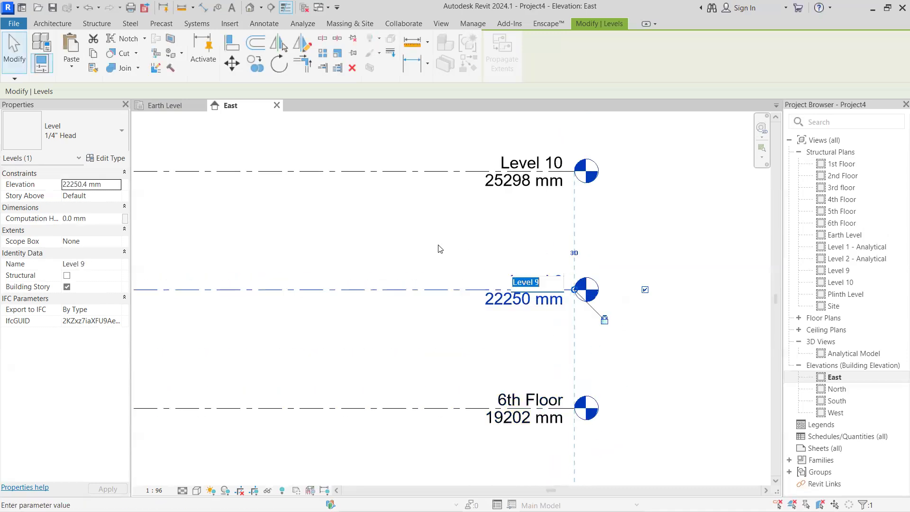
text(7th Floor)
key(Return)
click(500, 263)
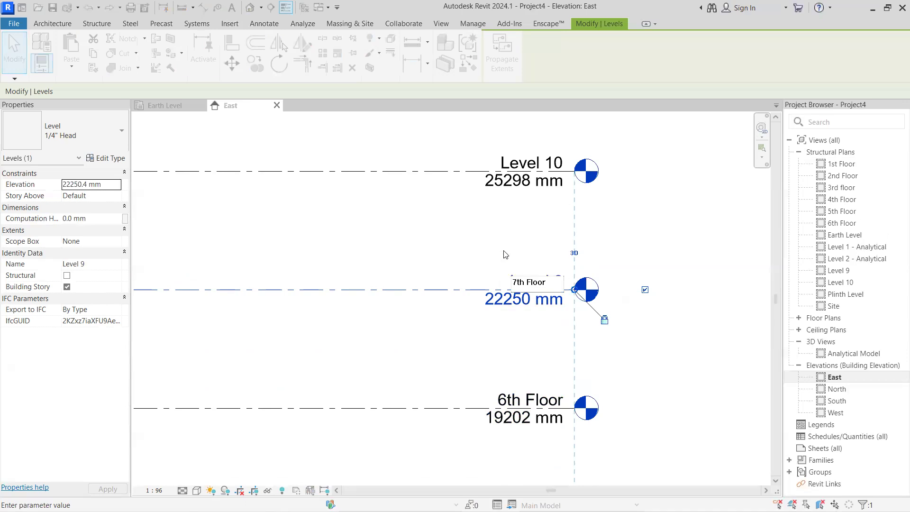
Rename Level 10 to "Roof Tower Level" and accept renaming the corresponding views
scroll(573, 297, down, 3)
scroll(521, 280, up, 3)
double_click(495, 269)
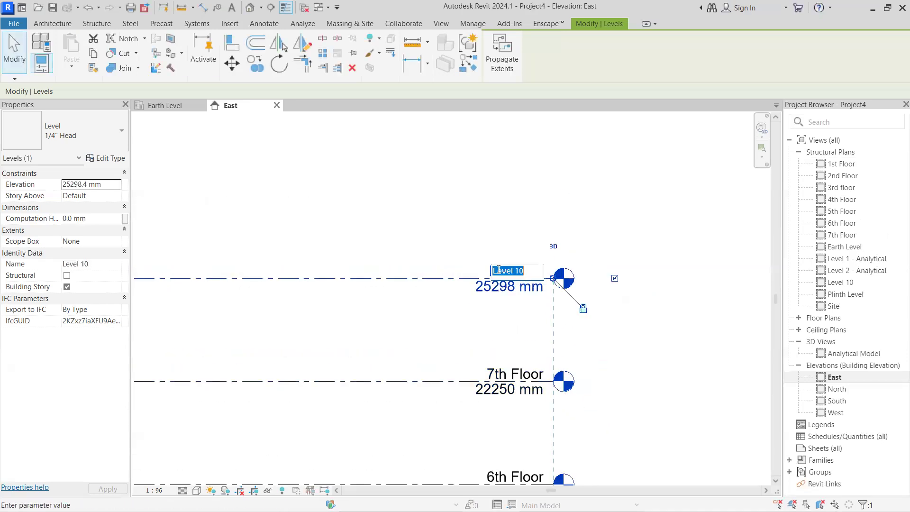
click(532, 269)
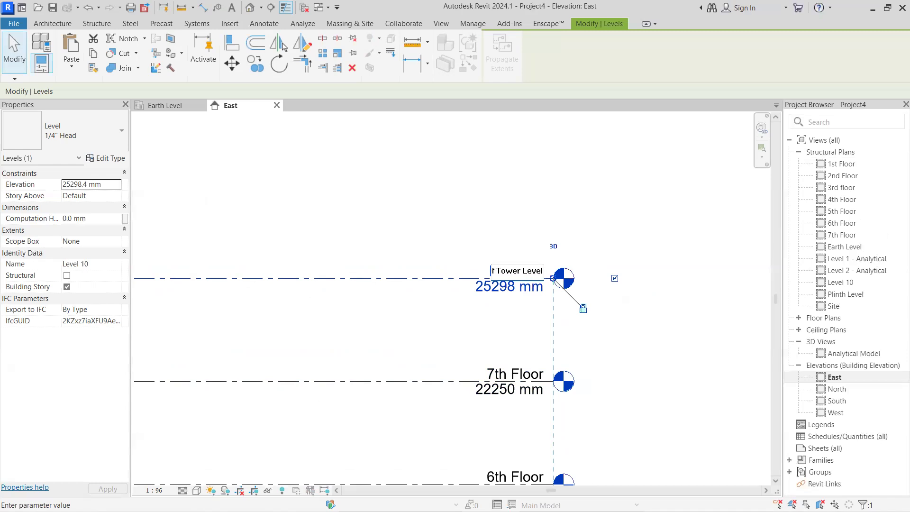
key(Return)
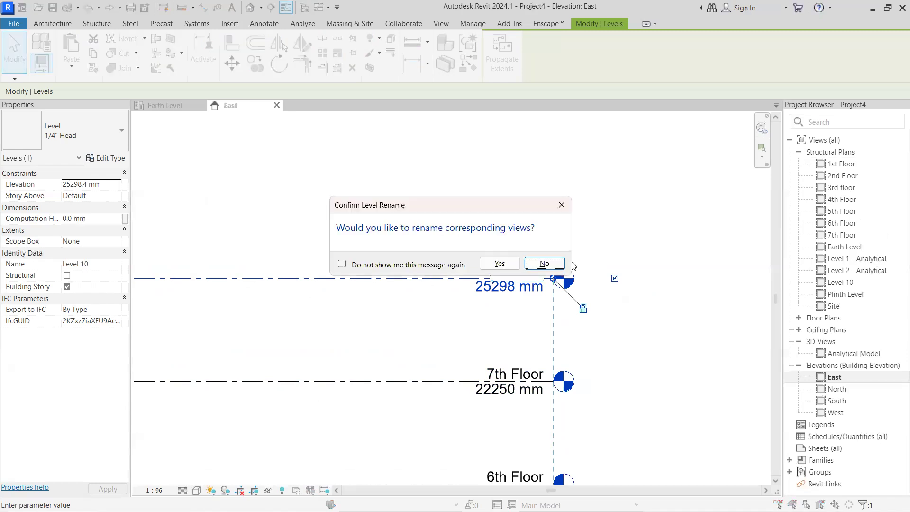
click(500, 263)
Extend the head ends of the Plinth Level and Earth Level lines to just beyond the heads of the upper floors
scroll(533, 284, down, 5)
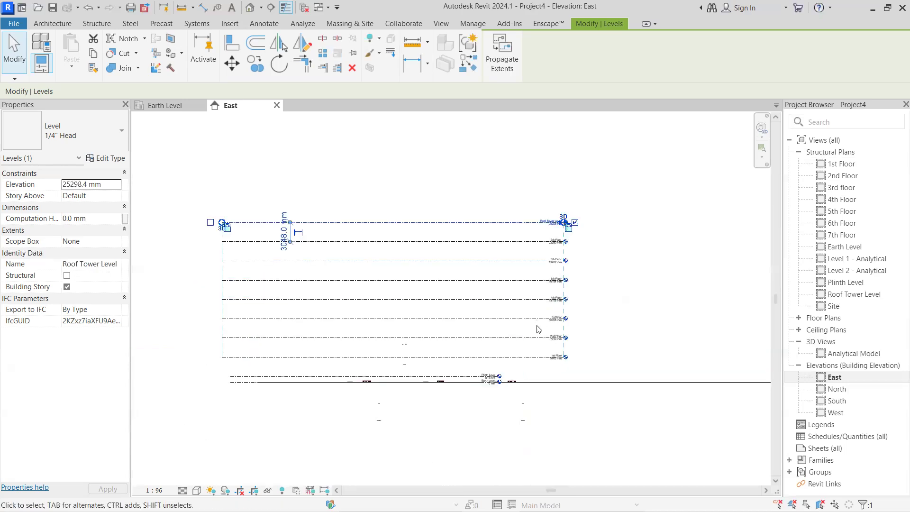
click(512, 351)
scroll(493, 391, up, 4)
middle_drag(495, 388, 554, 346)
click(485, 322)
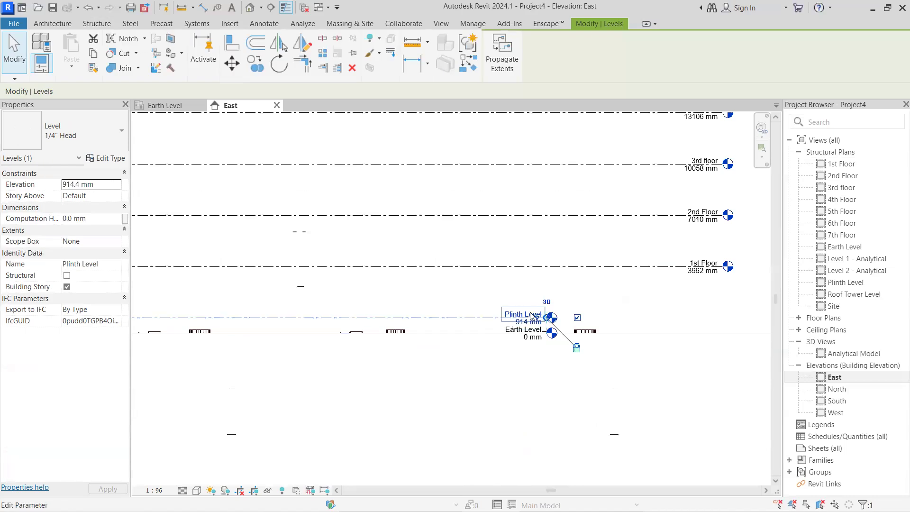
scroll(556, 321, up, 2)
drag(554, 321, 527, 331)
middle_drag(527, 331, 427, 347)
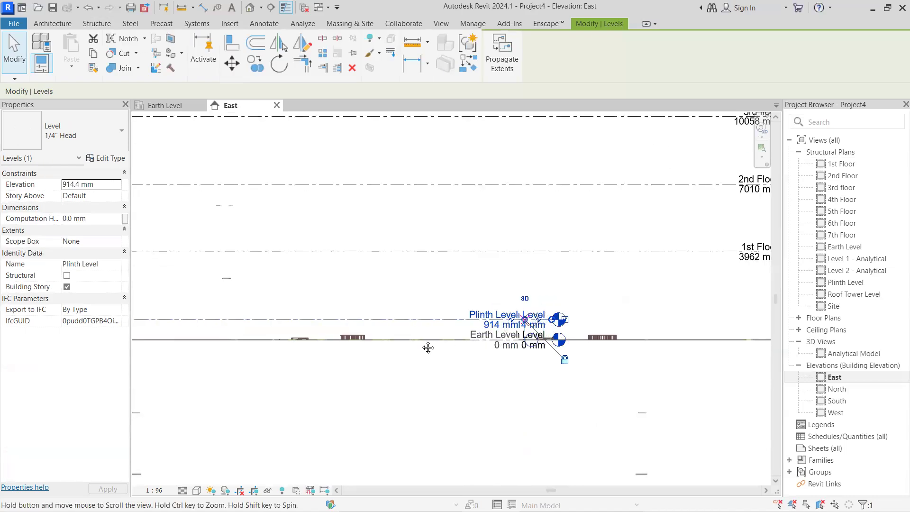
drag(427, 348, 539, 338)
drag(662, 338, 751, 338)
scroll(542, 412, down, 3)
middle_drag(545, 414, 592, 391)
middle_drag(356, 394, 552, 356)
scroll(552, 356, up, 1)
click(455, 362)
scroll(338, 375, down, 2)
scroll(638, 367, up, 2)
middle_drag(638, 368, 442, 332)
scroll(443, 304, up, 2)
scroll(442, 297, up, 1)
scroll(422, 326, down, 2)
middle_drag(427, 326, 478, 327)
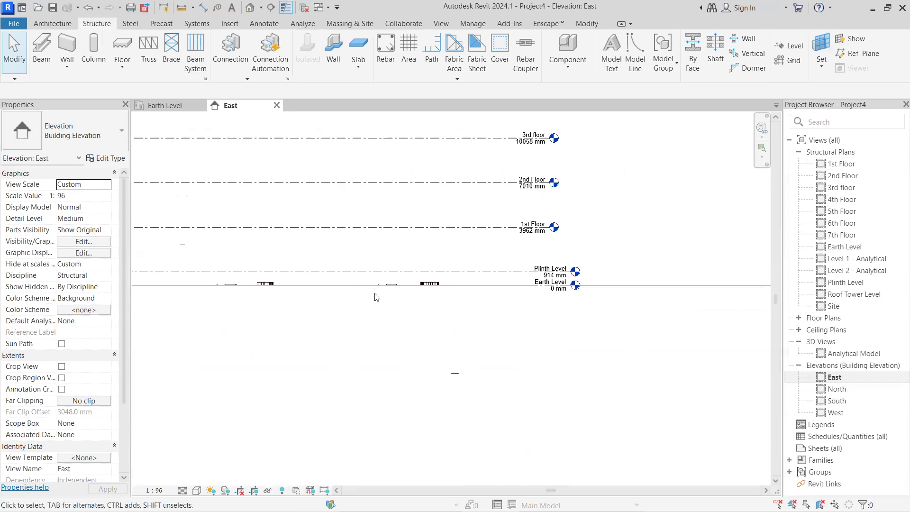
scroll(436, 295, up, 1)
scroll(449, 339, down, 1)
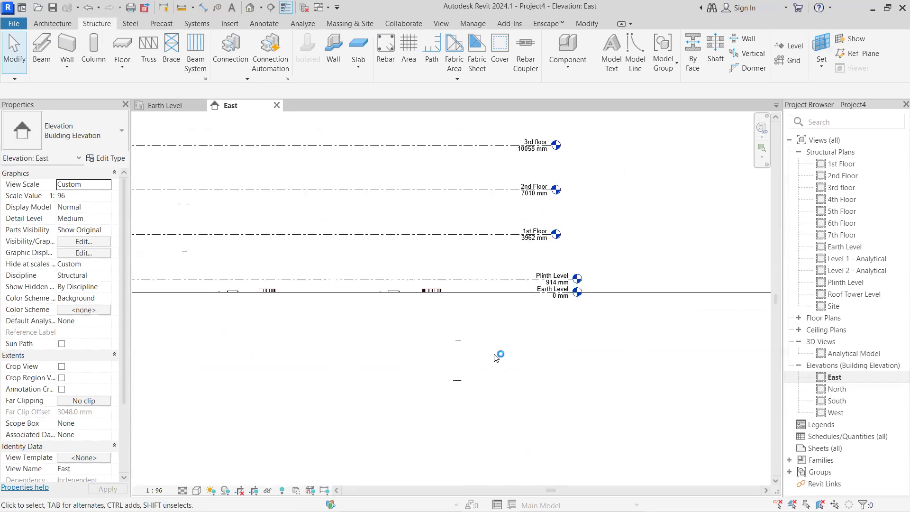
Draw a new level line across the building below Earth Level at about -4700 mm, then end the Level command
click(793, 51)
scroll(491, 350, down, 1)
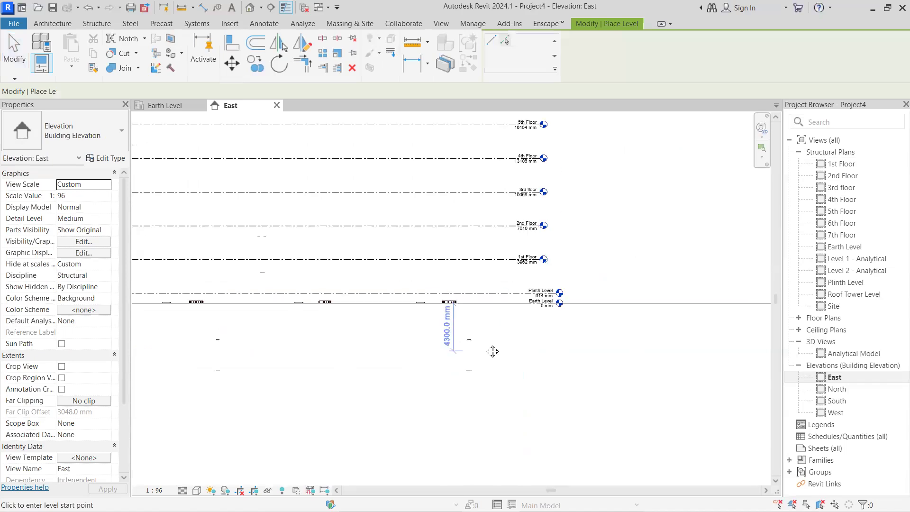
middle_drag(242, 341, 201, 337)
click(205, 320)
scroll(201, 337, down, 1)
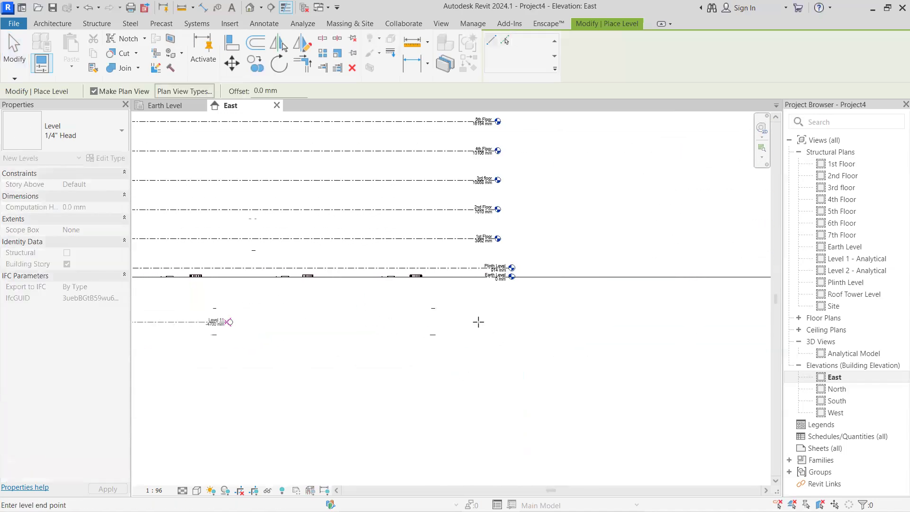
click(560, 322)
scroll(561, 321, up, 3)
key(Escape)
key(Escape)
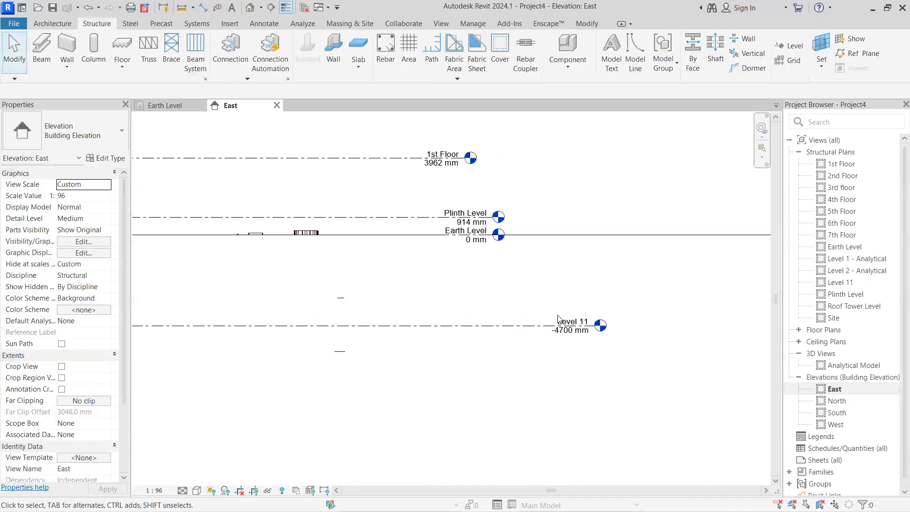
Rename Level 11 to "Footing Level" and accept renaming the corresponding views
click(560, 324)
click(560, 323)
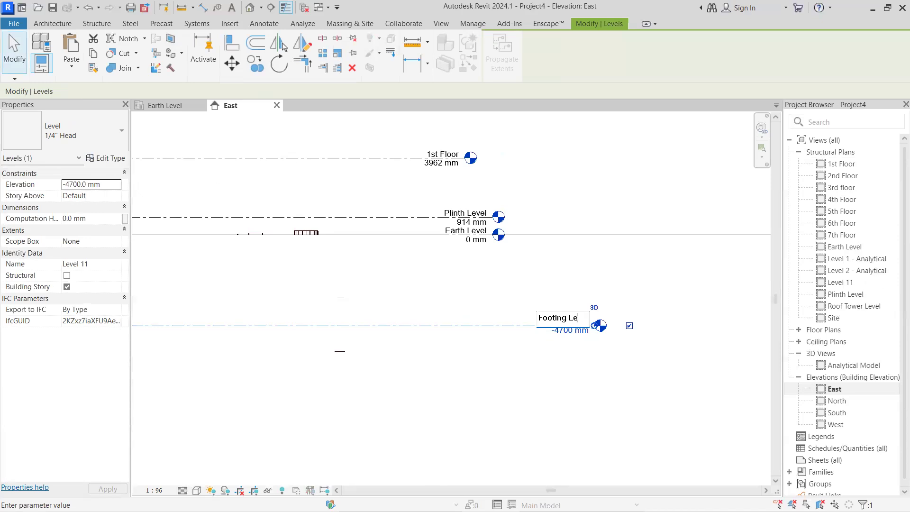
key(Return)
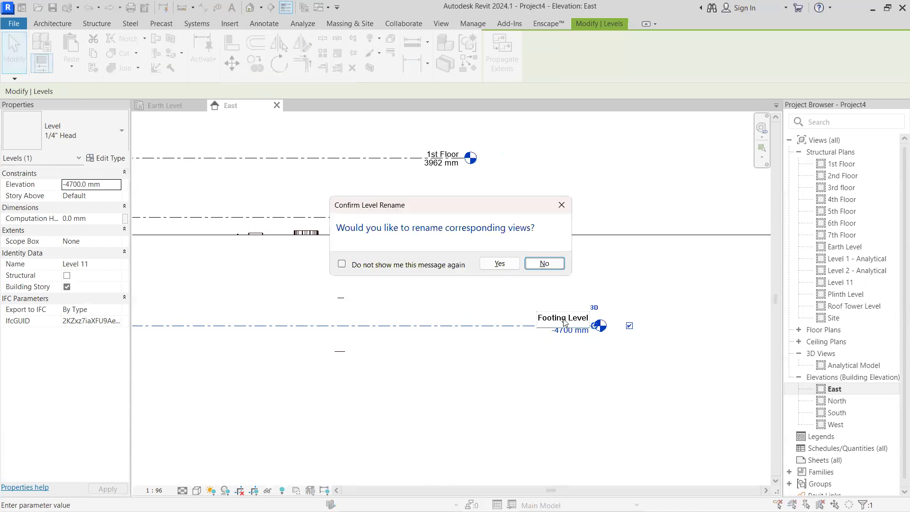
click(499, 263)
Set the distance between Earth Level and Footing Level to 10' and deselect the level
scroll(545, 331, down, 5)
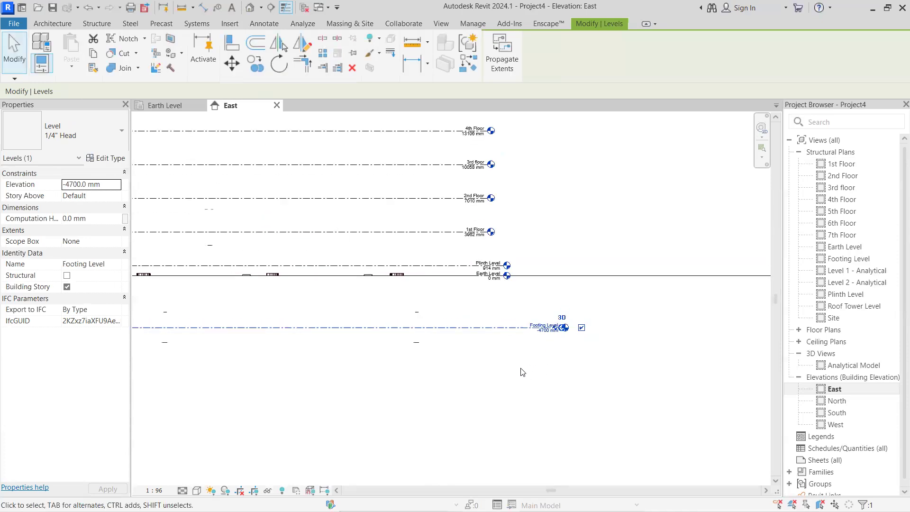
scroll(317, 333, up, 2)
click(273, 326)
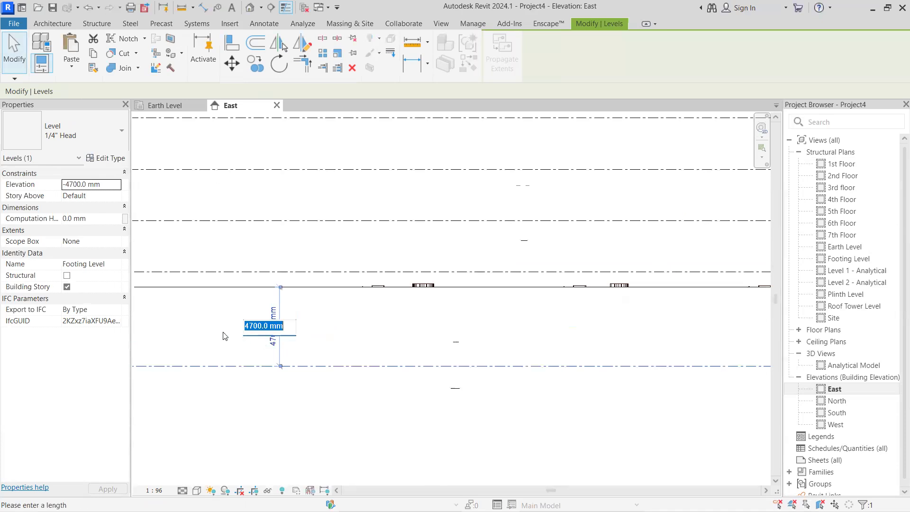
text(10')
key(Return)
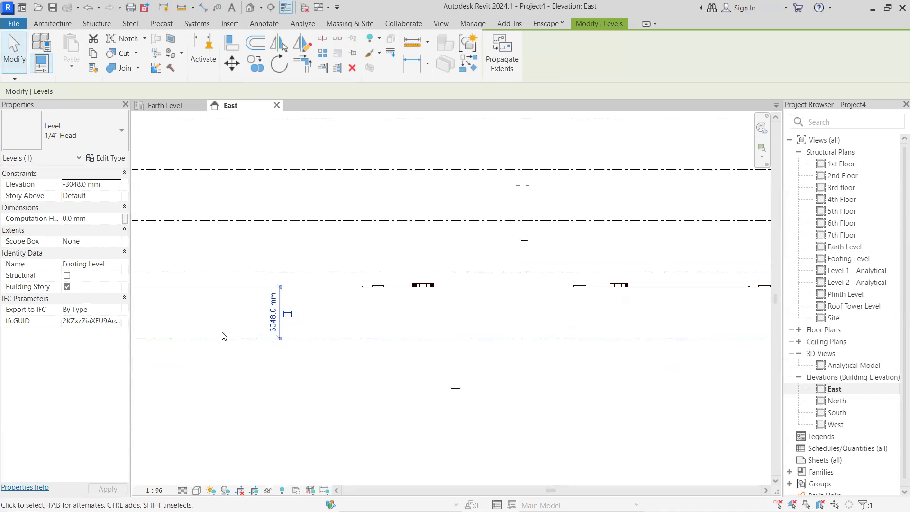
scroll(223, 336, down, 2)
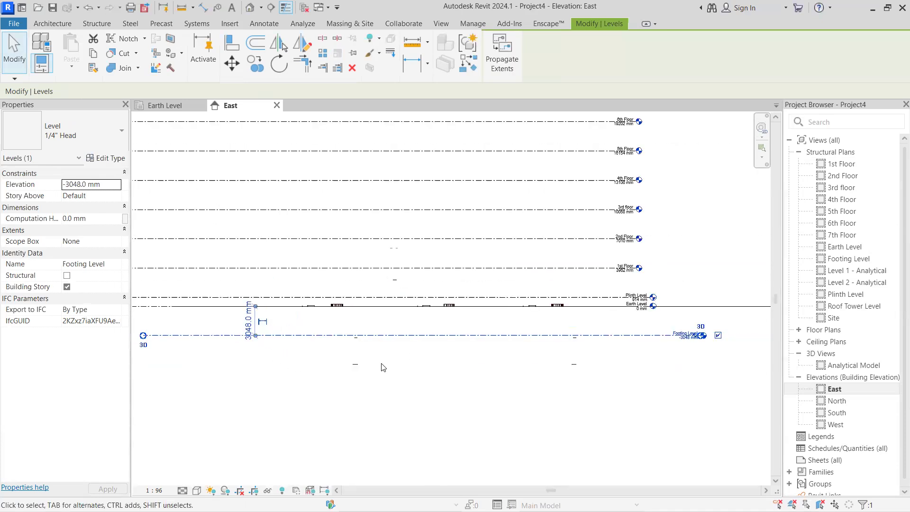
scroll(382, 364, down, 1)
middle_drag(398, 364, 421, 364)
click(697, 351)
Draw another level line below Footing Level at about -6200 mm, then end the Level command
scroll(664, 342, up, 5)
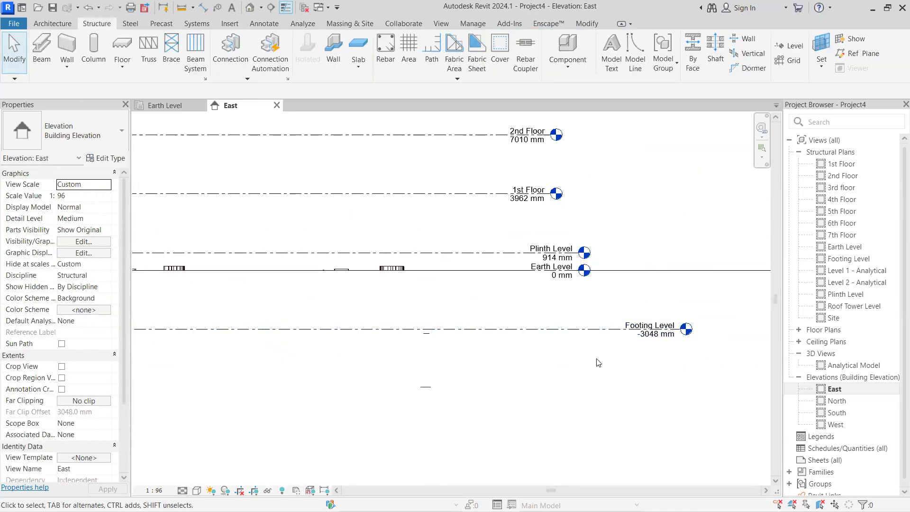
scroll(580, 338, down, 3)
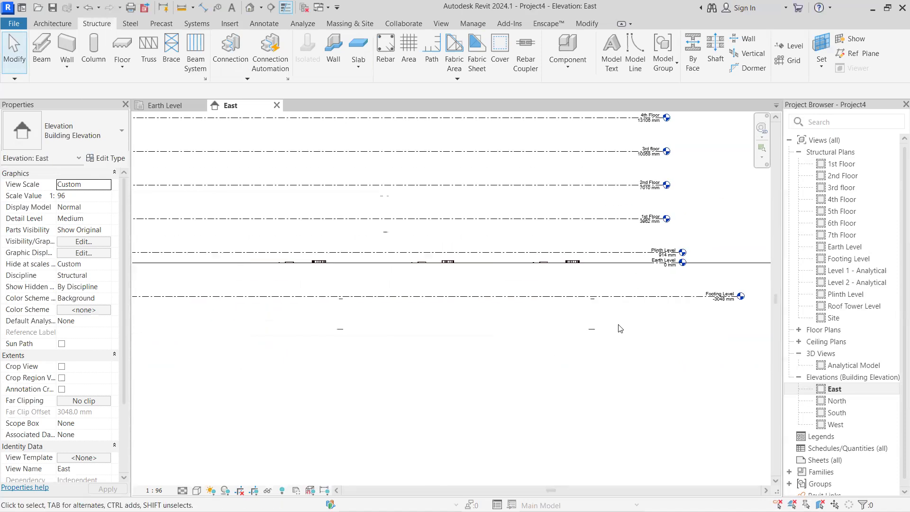
scroll(655, 309, up, 2)
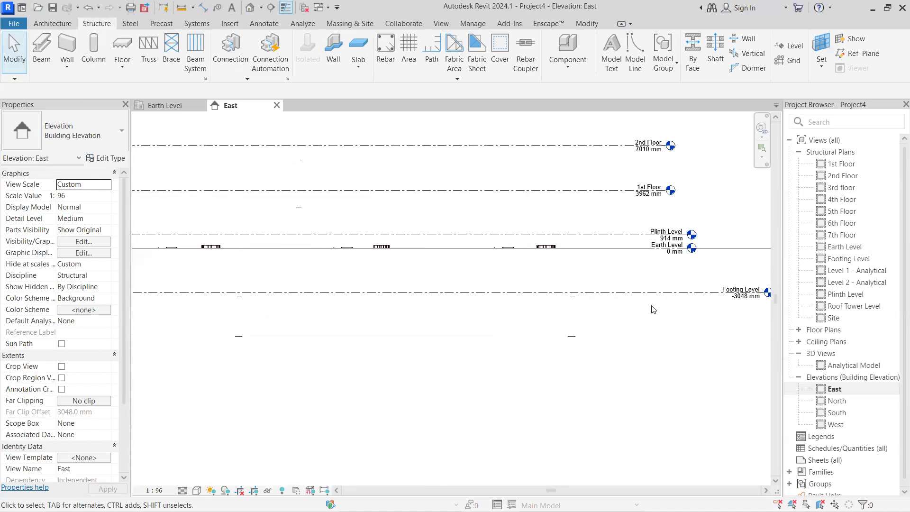
scroll(531, 294, down, 2)
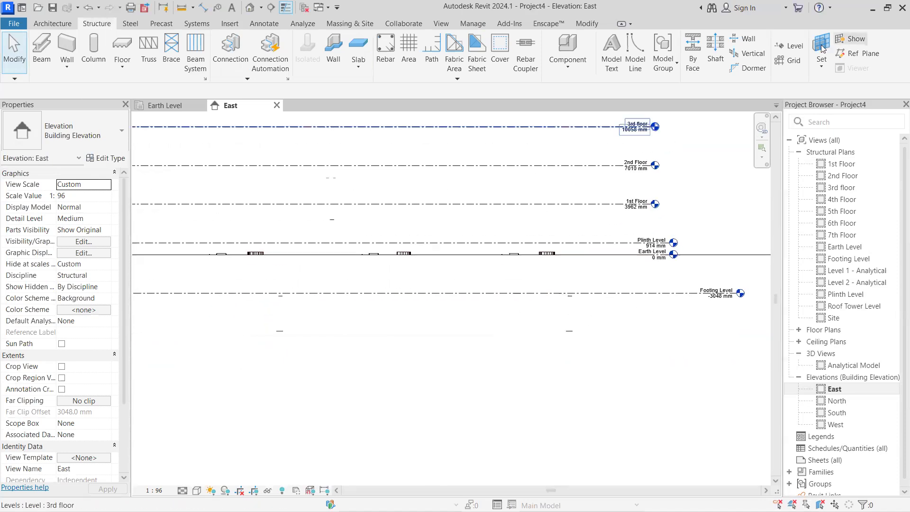
click(800, 48)
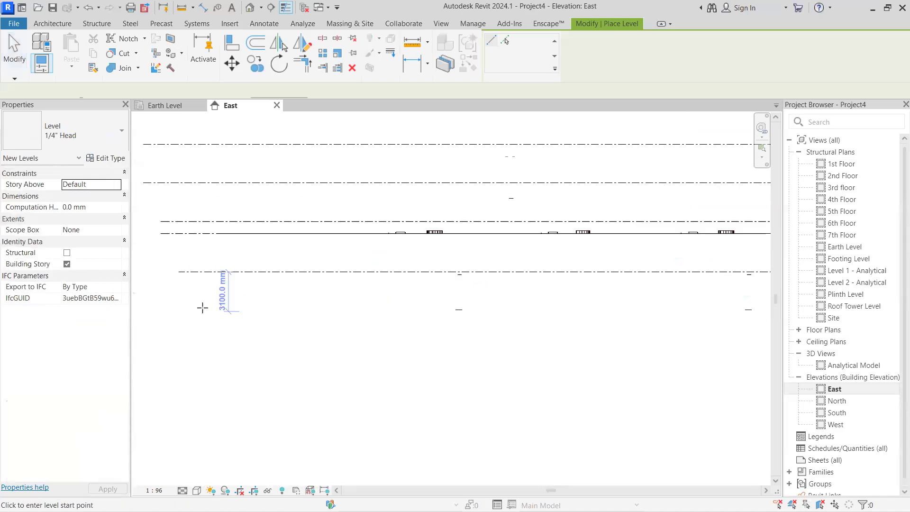
click(174, 315)
scroll(368, 338, down, 3)
middle_drag(400, 339, 231, 335)
scroll(560, 320, up, 1)
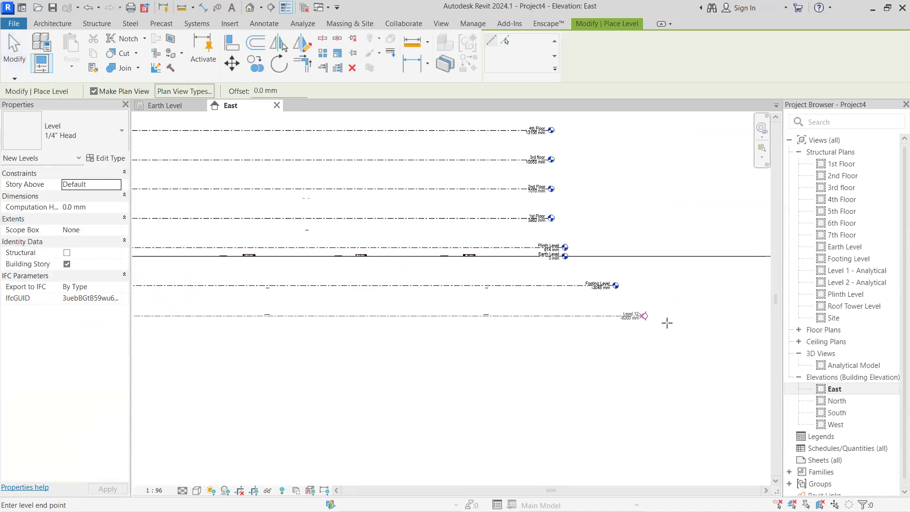
click(661, 325)
key(Escape)
key(Escape)
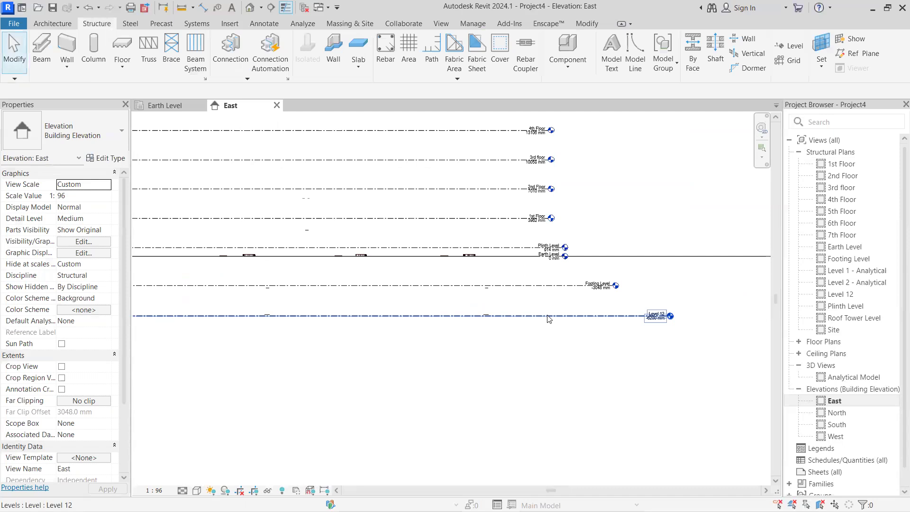
Set the distance from Footing Level down to Level 12 to 150 mm
click(415, 315)
middle_drag(284, 308, 361, 308)
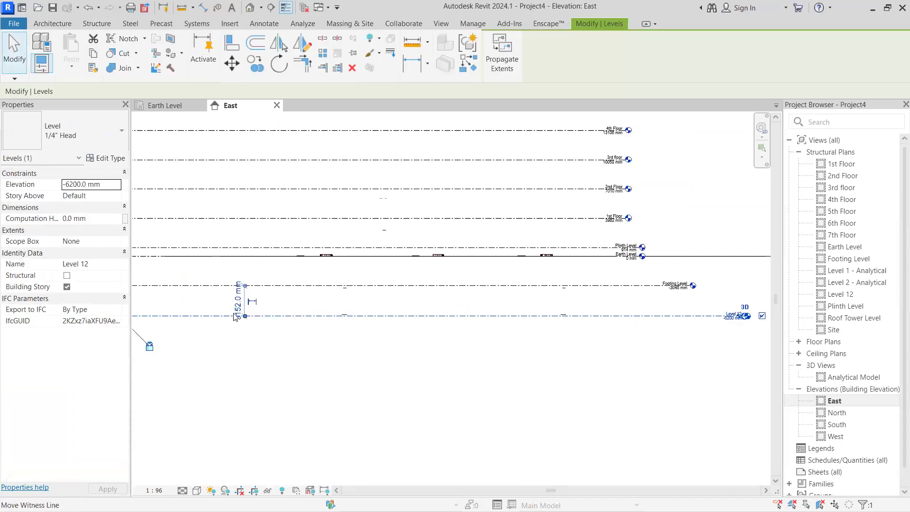
click(239, 300)
text(150mm)
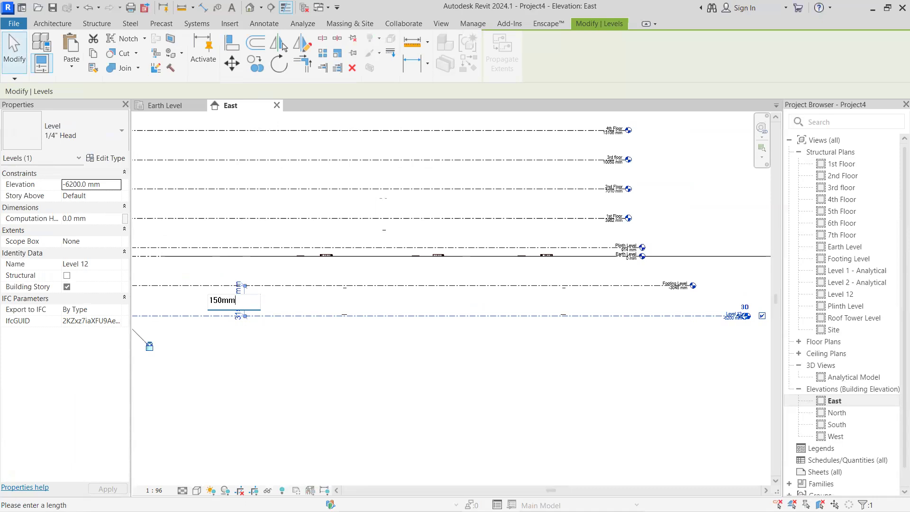
key(Return)
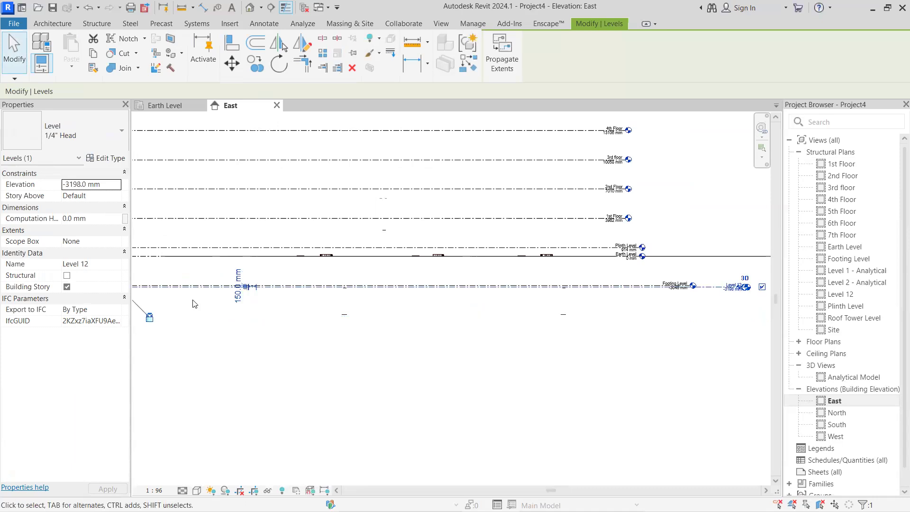
Add an elbow to Level 12's head and move its label down, clear of the Footing Level label
scroll(522, 308, up, 5)
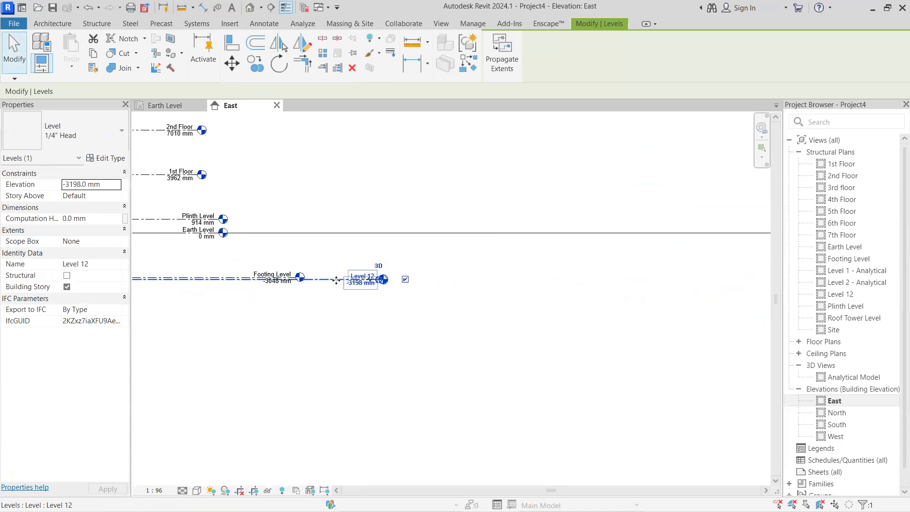
click(298, 290)
click(299, 279)
scroll(358, 282, up, 5)
click(477, 270)
scroll(455, 341, down, 3)
drag(454, 353, 454, 354)
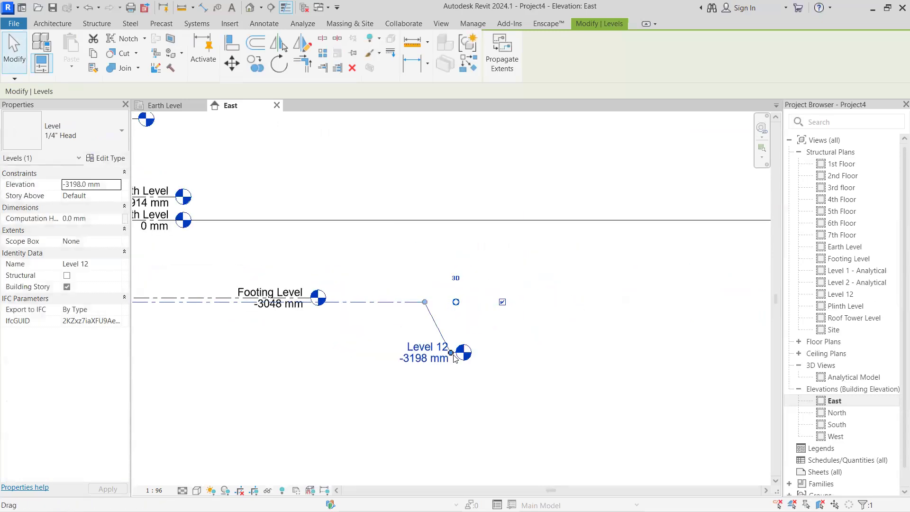
Rename Level 12 below Footing Level as "Footing Level PCC" and deselect it
click(322, 316)
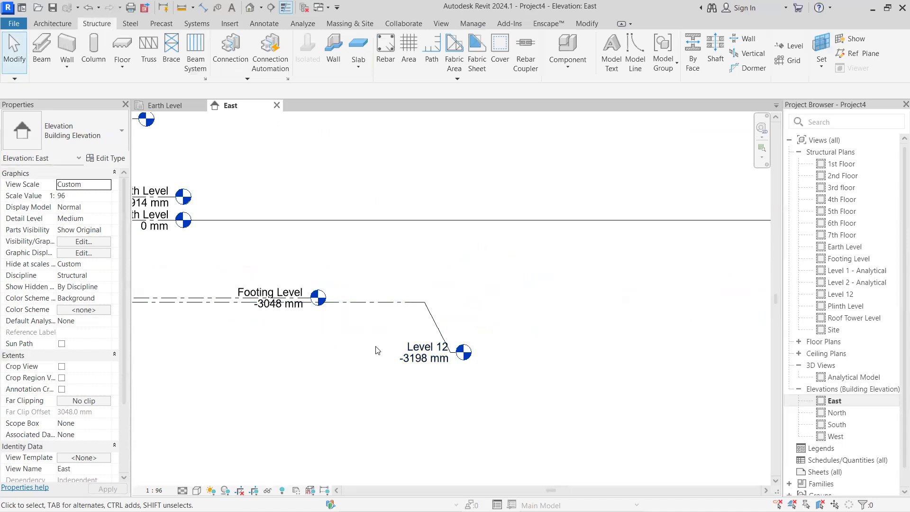
click(413, 347)
key(Escape)
click(413, 346)
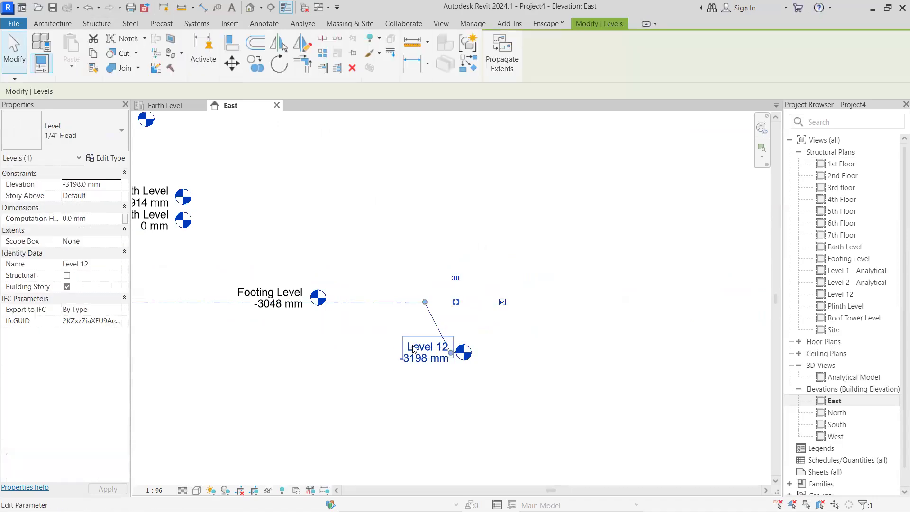
click(413, 350)
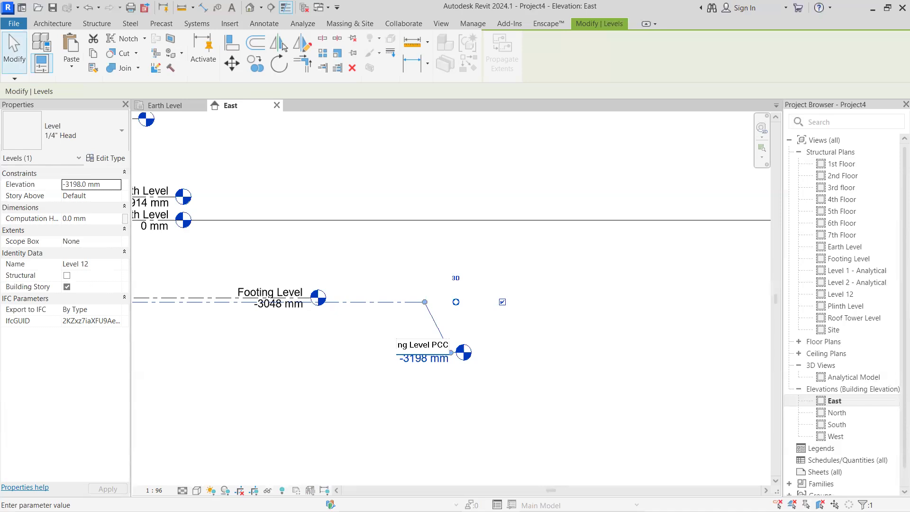
click(305, 349)
click(500, 264)
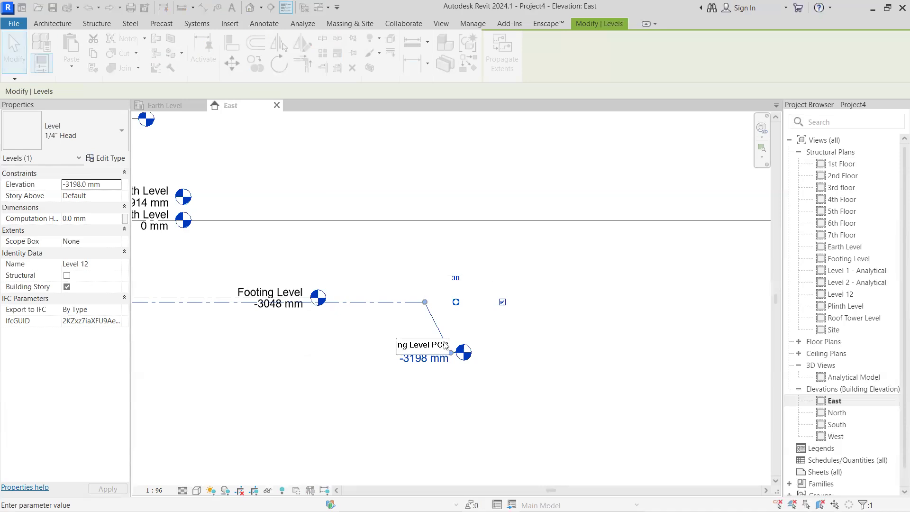
scroll(433, 376, down, 3)
scroll(527, 340, up, 1)
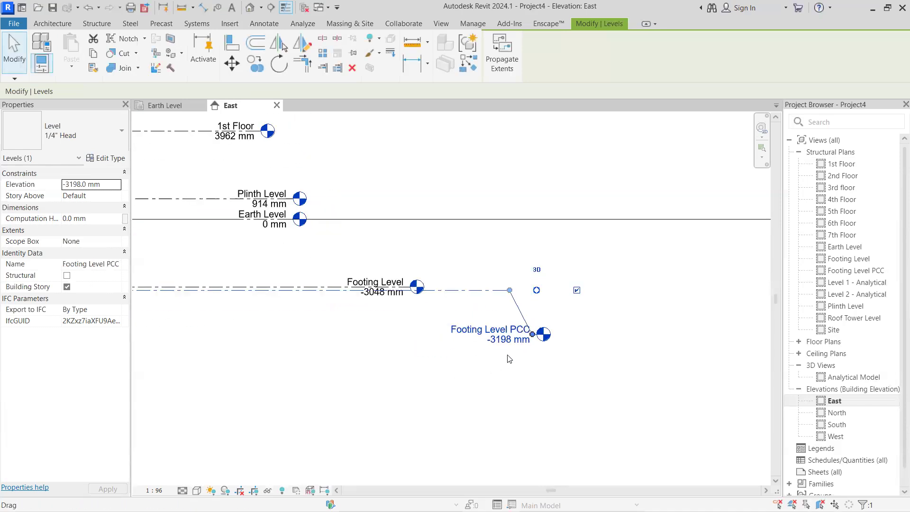
scroll(556, 360, down, 4)
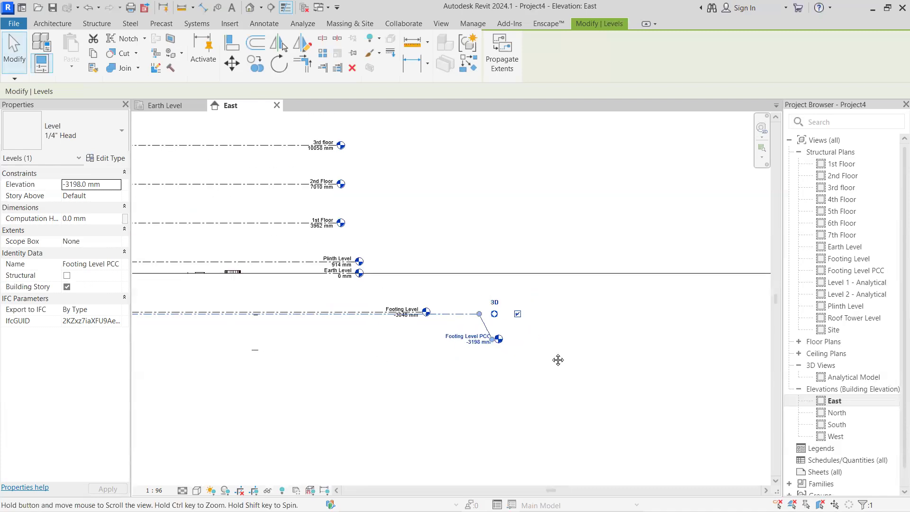
scroll(453, 371, down, 2)
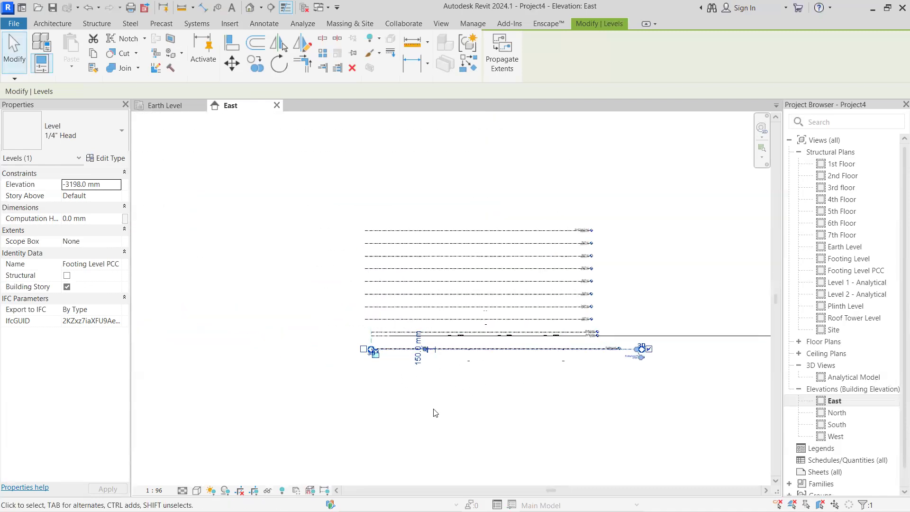
click(658, 195)
scroll(509, 246, up, 1)
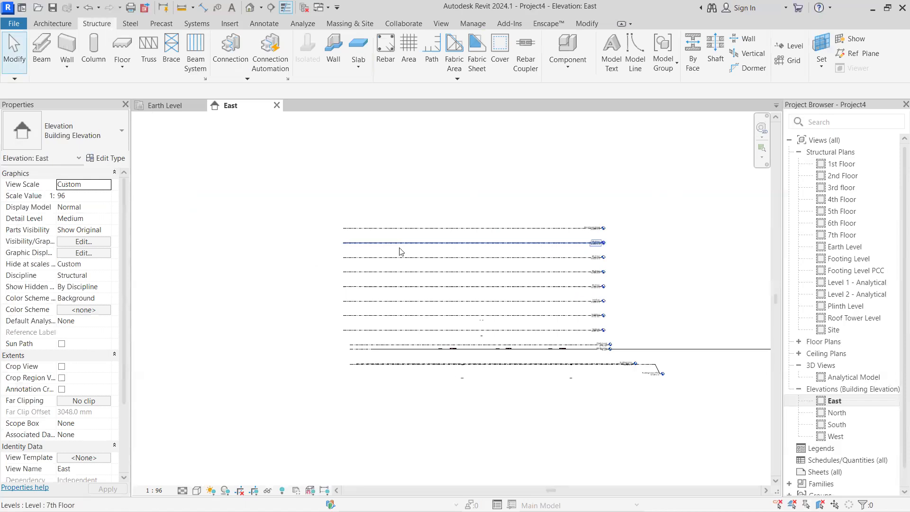
Open the Earth Level structural plan and bring the linked drawing's ground floor plan into view
click(154, 109)
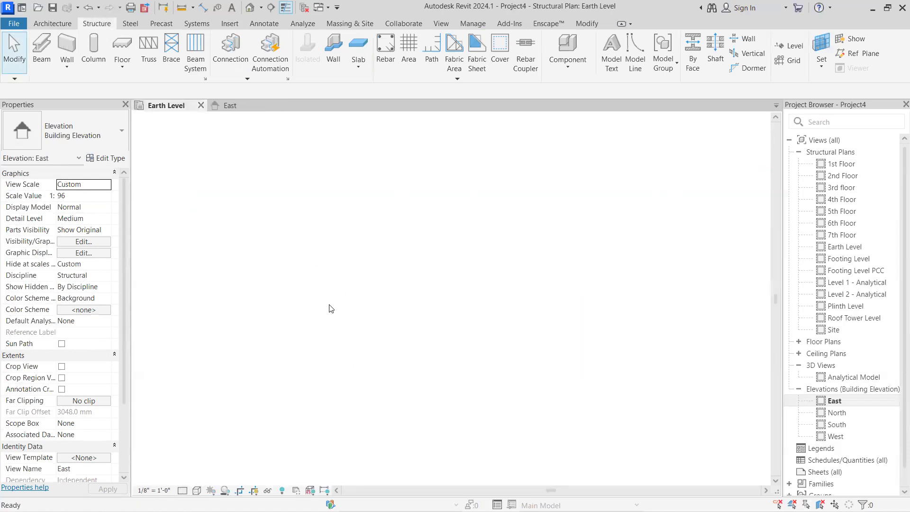
scroll(310, 312, up, 4)
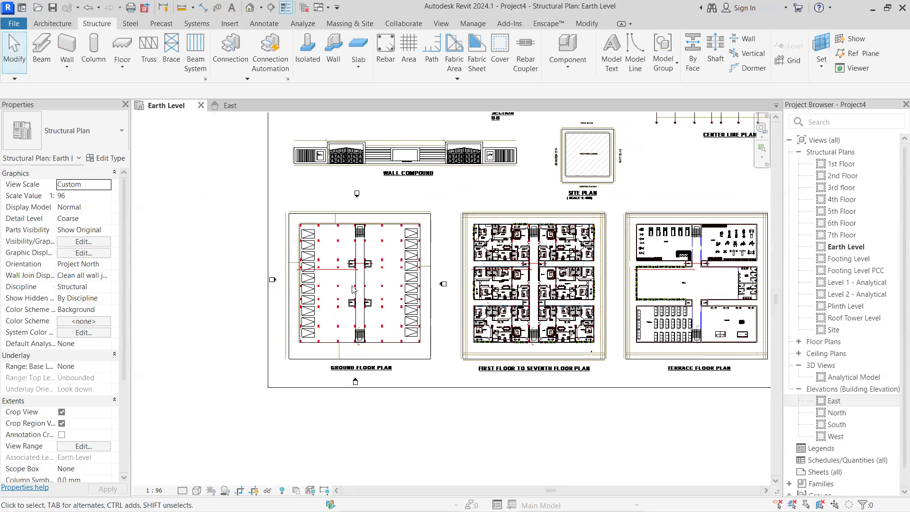
scroll(308, 334, up, 2)
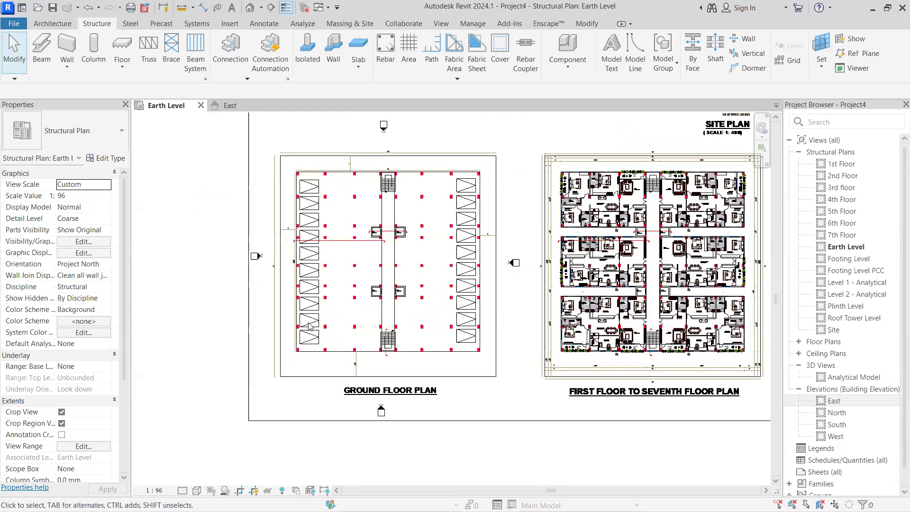
scroll(309, 327, up, 3)
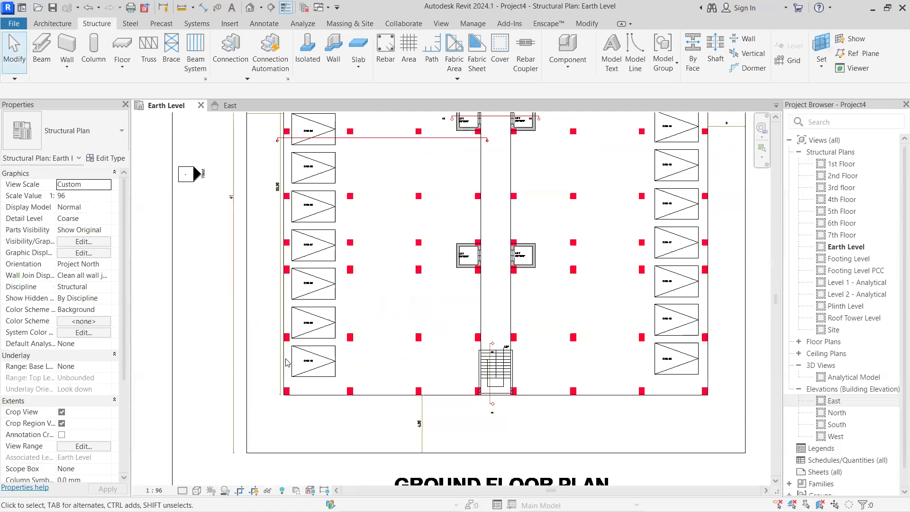
Examine the grid and column arrangement on the center line plan and compare it with the ground floor plan
scroll(319, 348, down, 5)
middle_drag(269, 383, 40, 445)
scroll(563, 207, down, 1)
middle_drag(563, 207, 346, 314)
scroll(521, 185, up, 5)
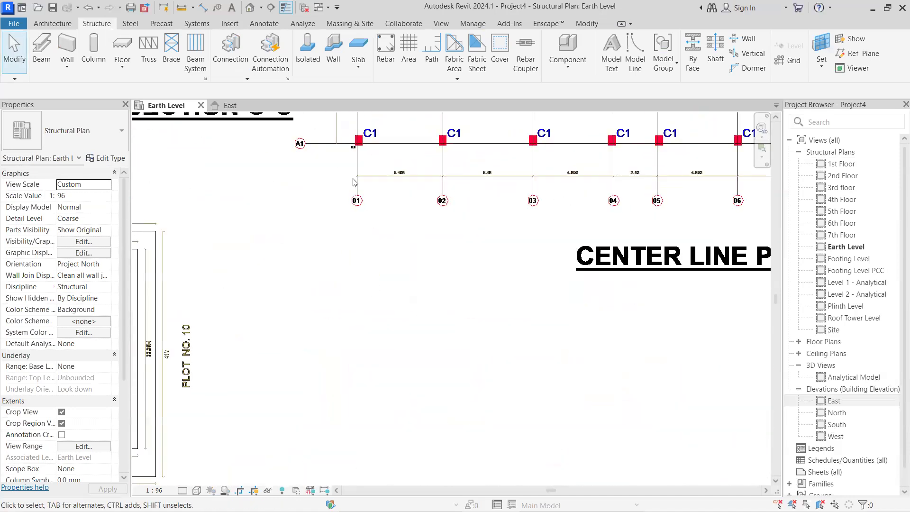
scroll(353, 181, up, 2)
scroll(361, 168, down, 5)
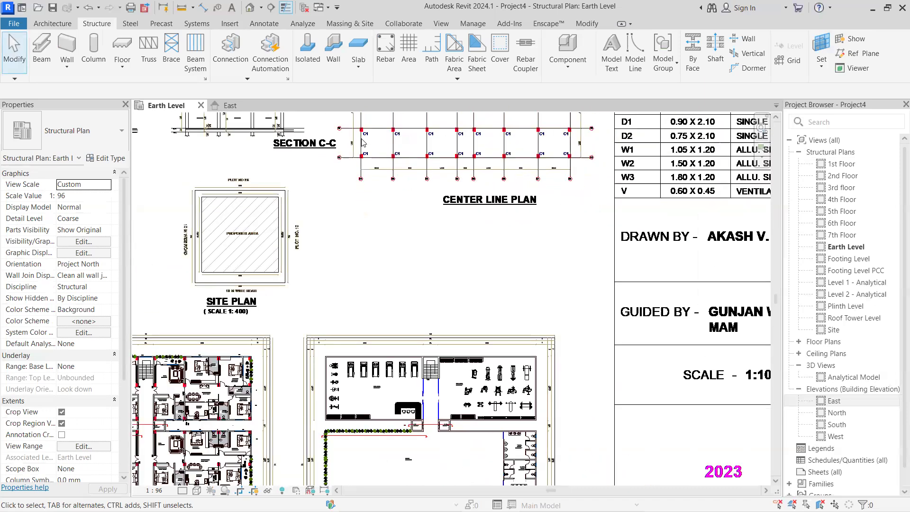
scroll(363, 139, up, 2)
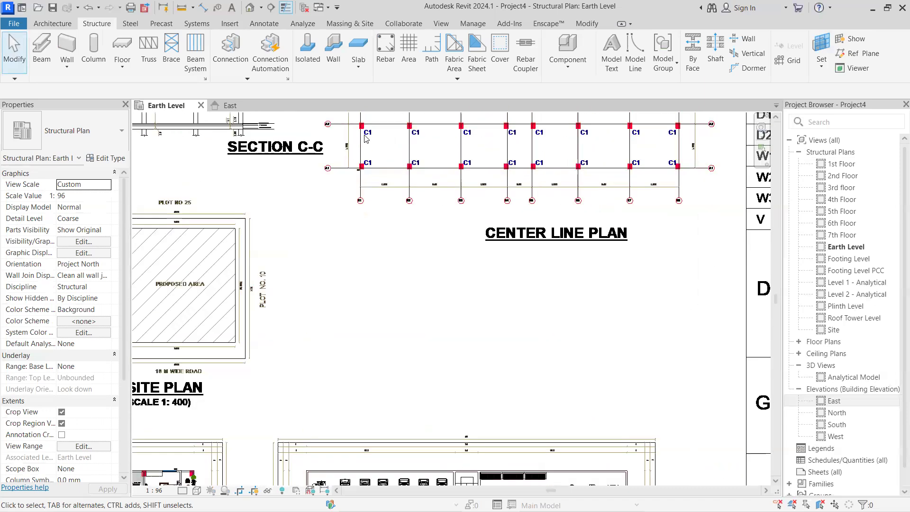
scroll(372, 184, down, 6)
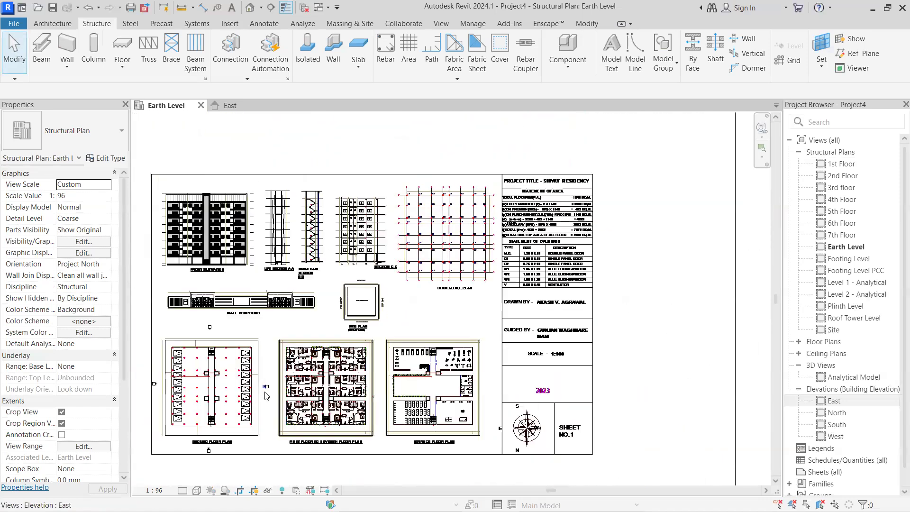
middle_drag(436, 349, 558, 319)
scroll(356, 319, up, 4)
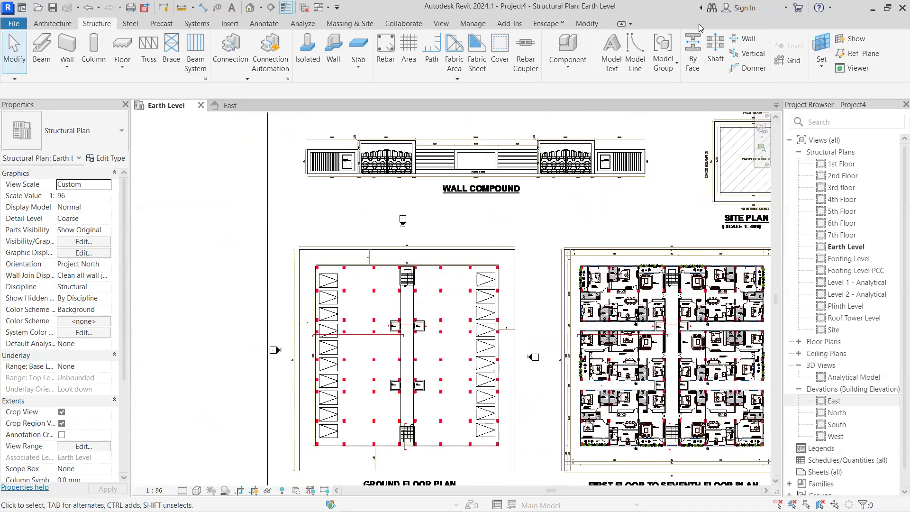
Draw a vertical grid line from the ground floor plan's upper-left column corner down past the sheet border, then end the Grid command
click(792, 60)
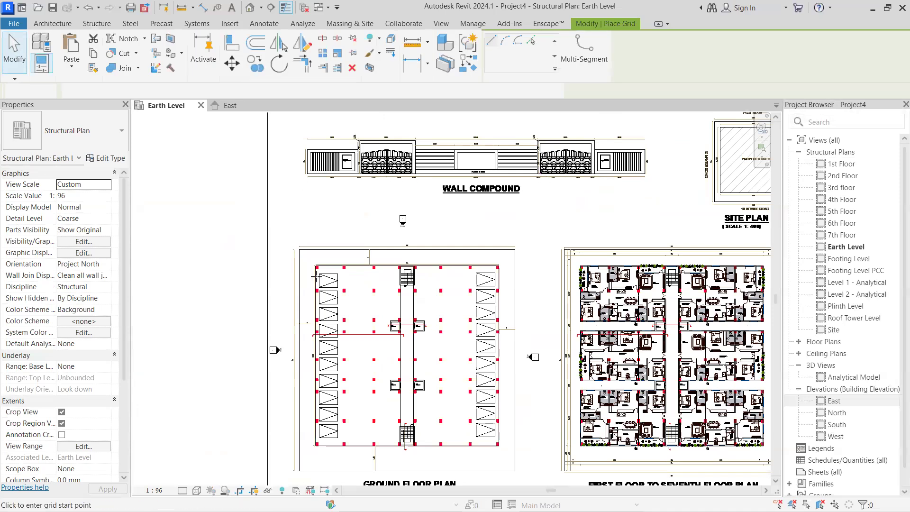
scroll(309, 263, up, 8)
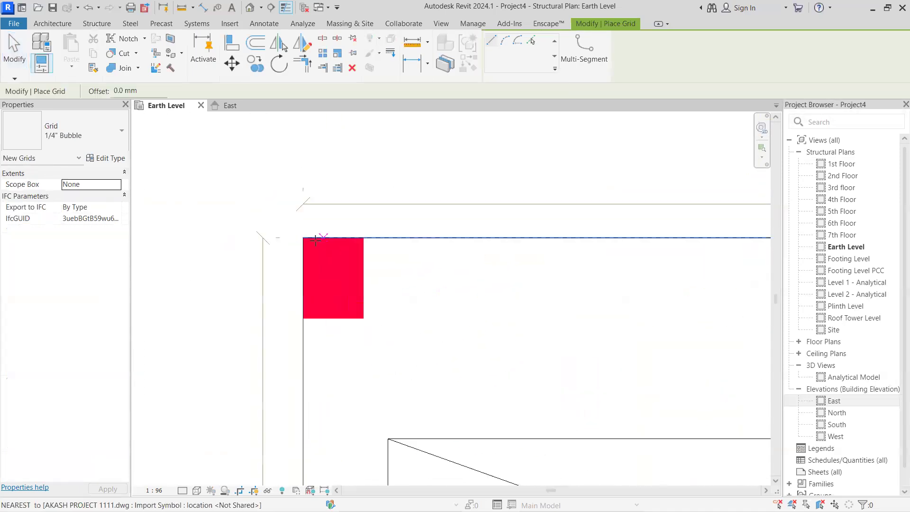
click(303, 235)
scroll(302, 362, down, 5)
scroll(305, 356, down, 6)
scroll(311, 360, up, 4)
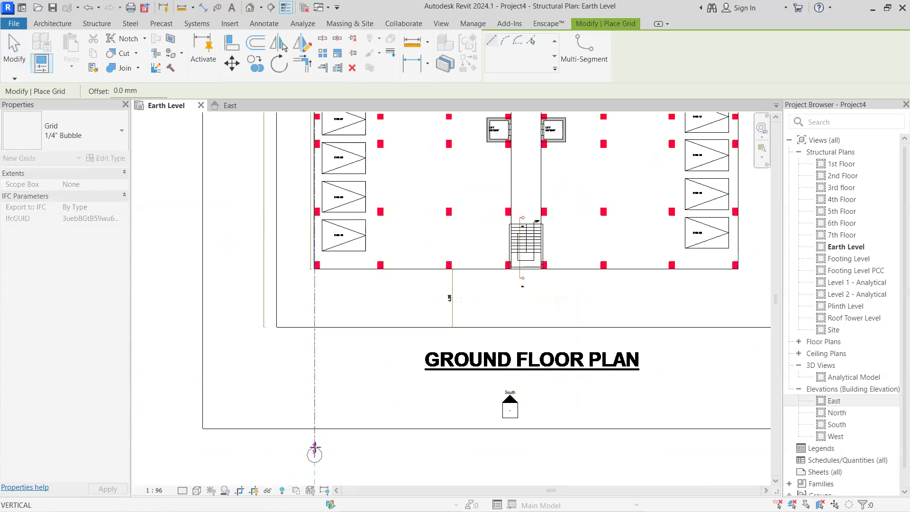
click(314, 448)
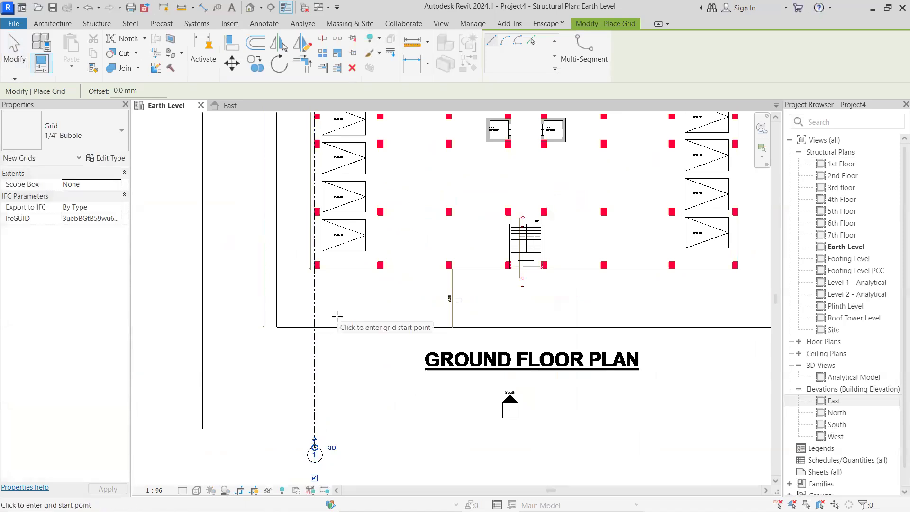
key(Escape)
key(Escape)
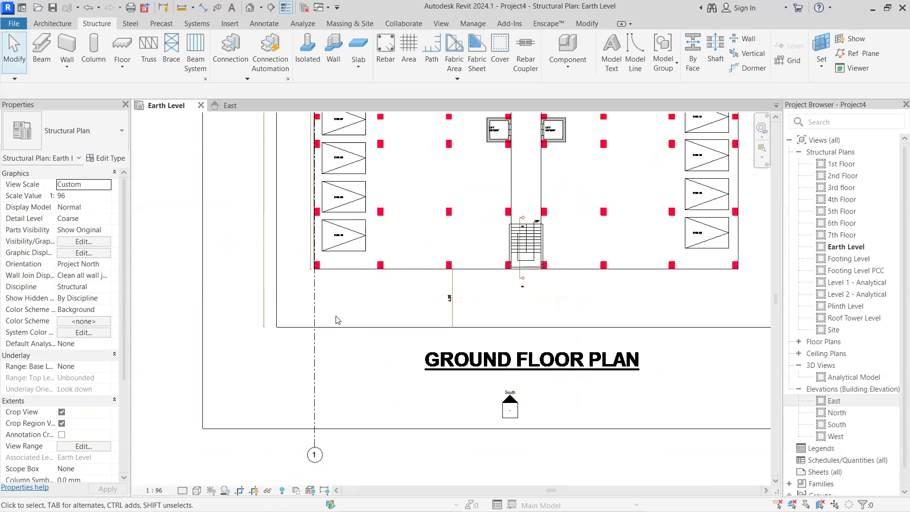
Extend the upper end of grid 1 above the ground floor plan, beyond the North elevation marker, and deselect it
scroll(340, 234, down, 5)
middle_drag(340, 233, 371, 433)
scroll(366, 267, up, 7)
click(345, 266)
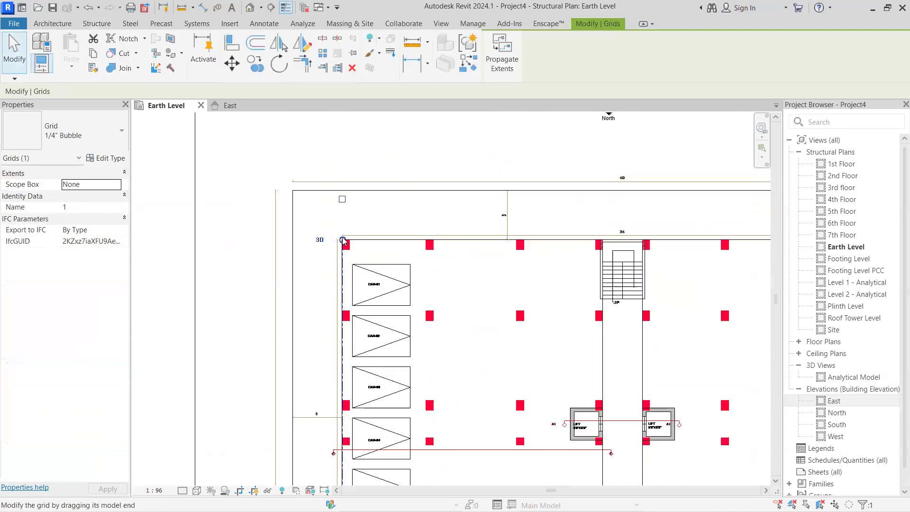
middle_drag(386, 238, 420, 413)
drag(377, 334, 386, 225)
click(507, 349)
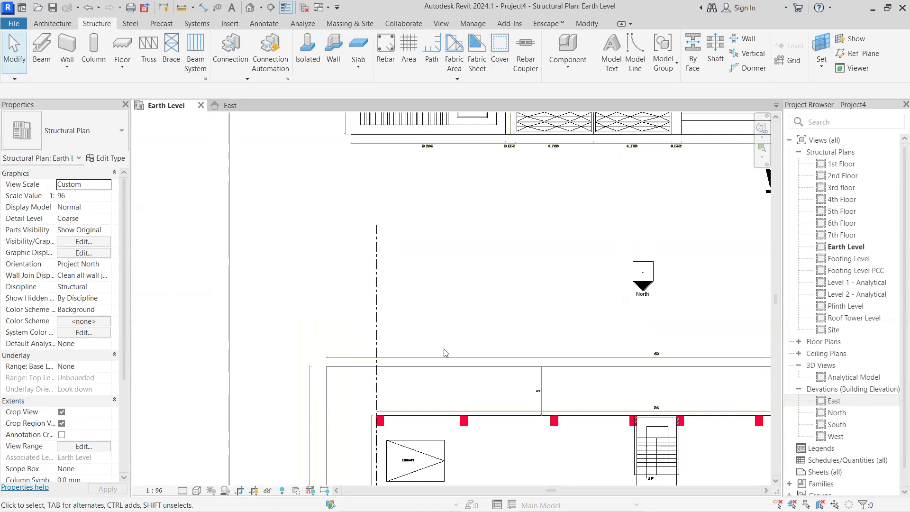
Examine the center line plan for the spacing between grids 01 and 02, comparing it with the ground floor plan
scroll(445, 354, down, 5)
middle_drag(500, 389, 477, 279)
middle_drag(463, 315, 512, 267)
scroll(405, 328, up, 2)
scroll(406, 369, down, 2)
middle_drag(408, 327, 417, 256)
middle_drag(686, 237, 403, 403)
scroll(479, 271, down, 3)
middle_drag(611, 201, 527, 254)
scroll(580, 207, up, 7)
scroll(576, 207, up, 3)
scroll(565, 209, down, 11)
middle_drag(611, 201, 609, 192)
middle_drag(246, 444, 305, 354)
scroll(305, 358, up, 3)
middle_drag(246, 430, 316, 377)
scroll(315, 376, up, 3)
scroll(325, 374, up, 4)
scroll(327, 370, down, 5)
middle_drag(373, 291, 245, 401)
scroll(347, 369, down, 5)
middle_drag(591, 178, 543, 212)
scroll(546, 209, up, 1)
scroll(552, 205, up, 8)
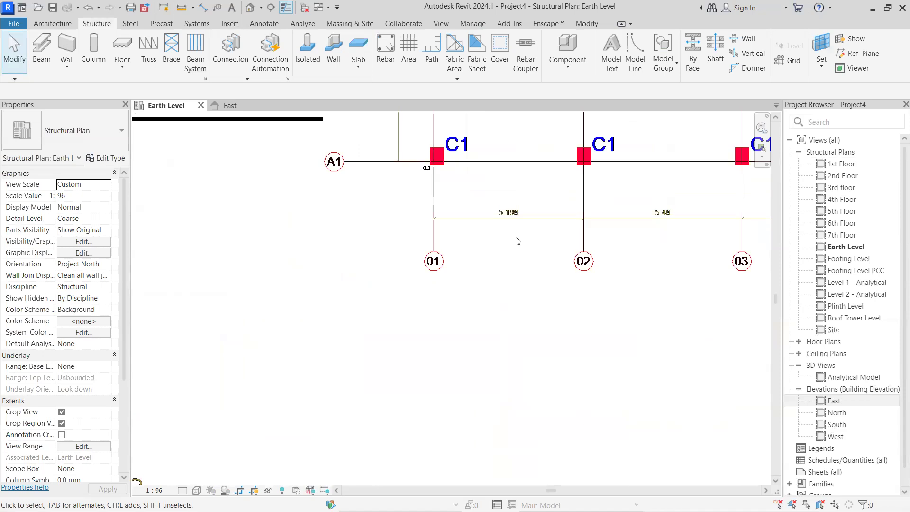
scroll(519, 247, down, 5)
middle_drag(527, 278, 695, 268)
scroll(478, 308, down, 3)
middle_drag(479, 301, 804, 260)
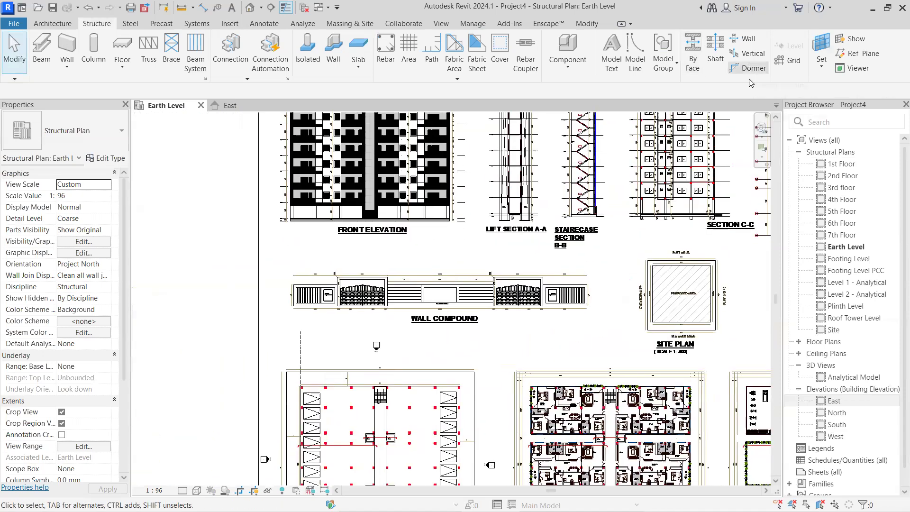
Start the Grid command with the Pick Lines method, enter an offset of 51 mm and recheck the center line plan
scroll(461, 270, down, 2)
middle_drag(456, 272, 551, 179)
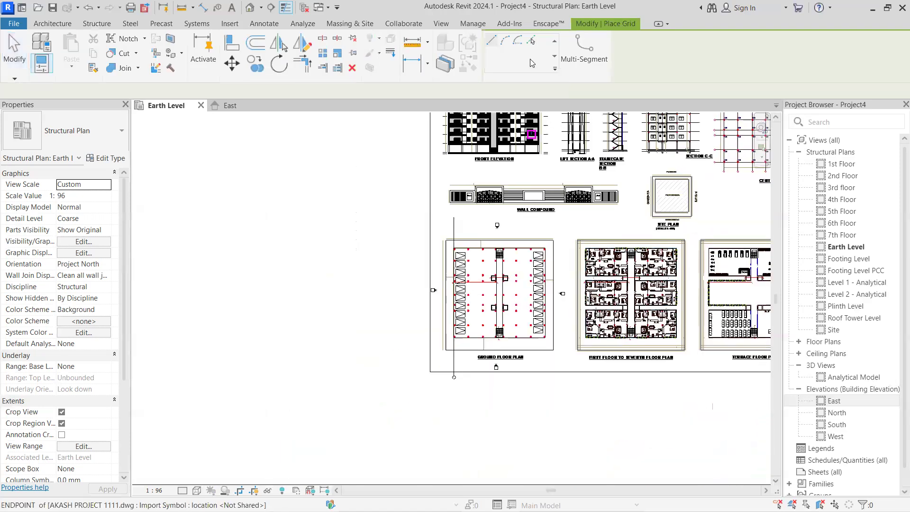
click(531, 42)
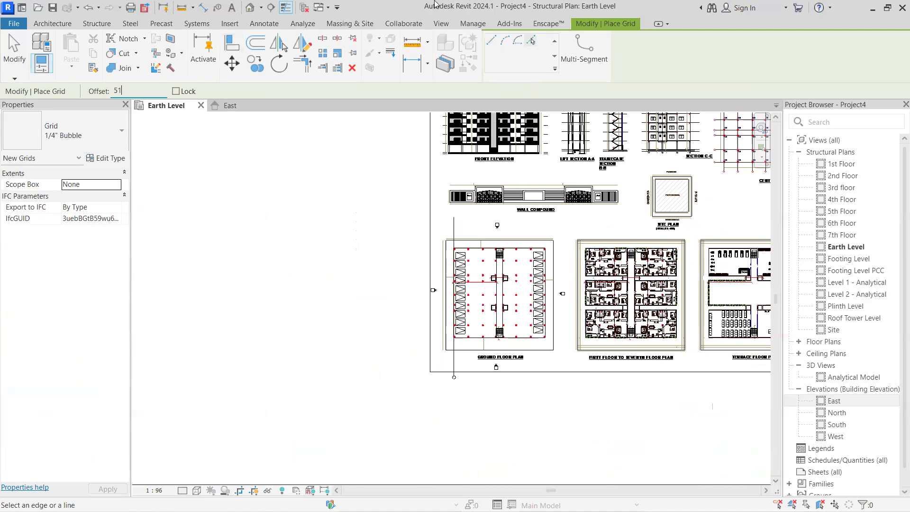
click(531, 38)
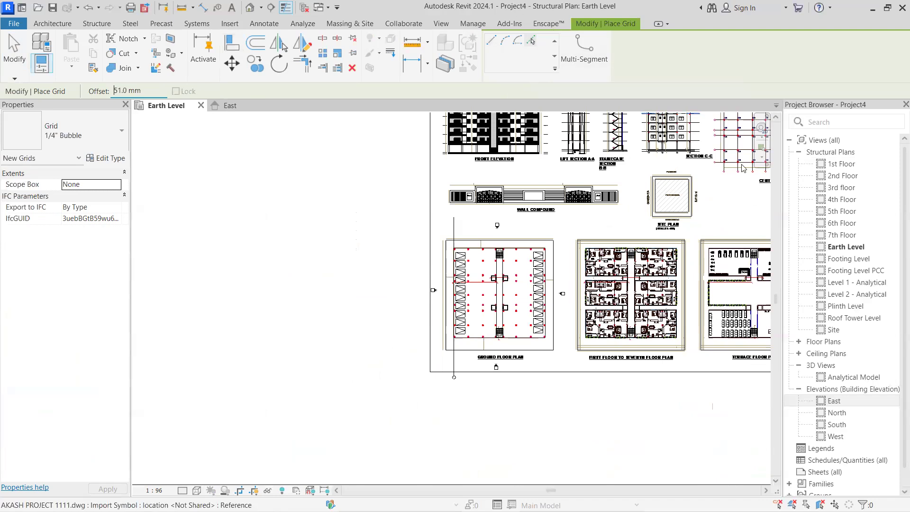
scroll(645, 239, up, 2)
middle_drag(645, 239, 422, 312)
scroll(573, 208, up, 6)
scroll(495, 213, down, 8)
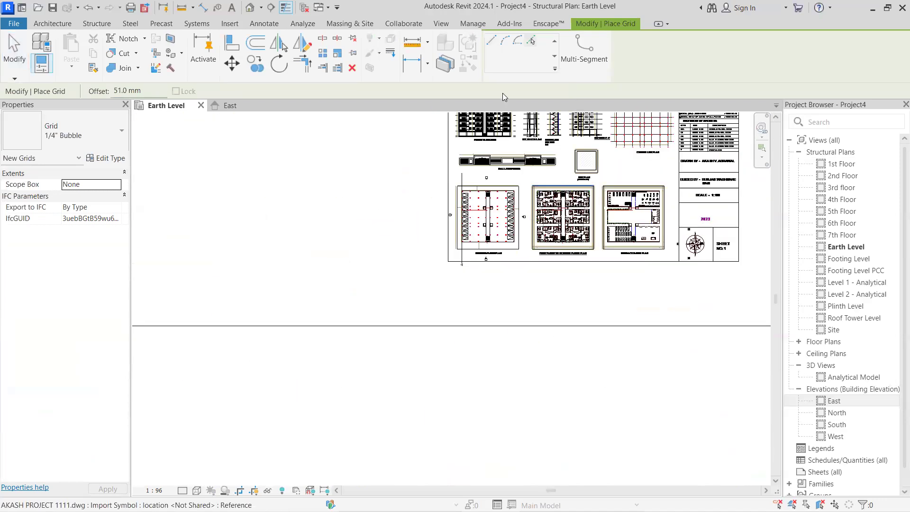
scroll(354, 116, up, 2)
Set the grid offset to 5198 mm and place a second vertical grid line to the right of grid 1
click(149, 92)
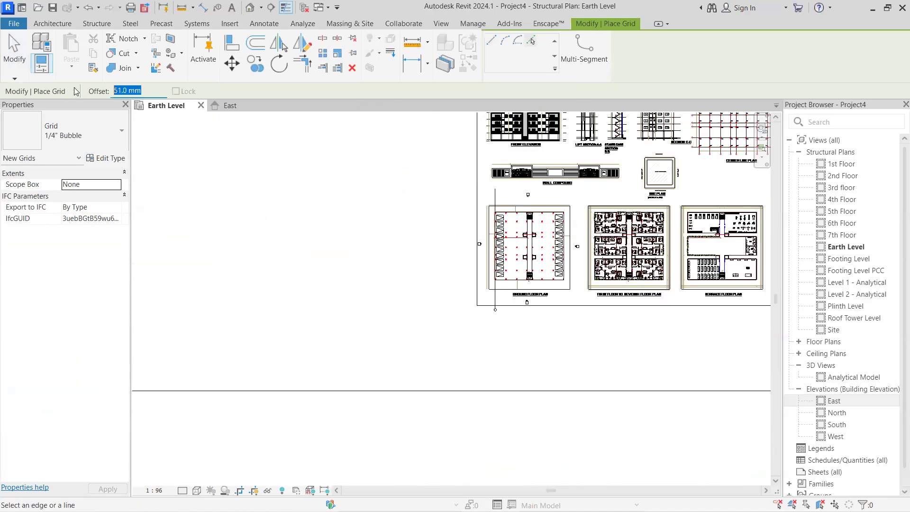
text(51)
key(Return)
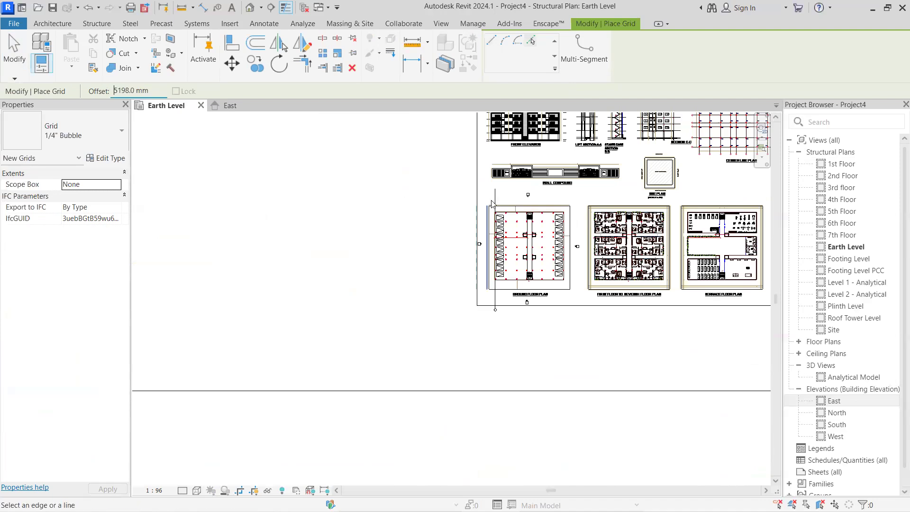
scroll(503, 200, up, 5)
click(502, 198)
scroll(560, 226, down, 2)
middle_drag(561, 226, 477, 196)
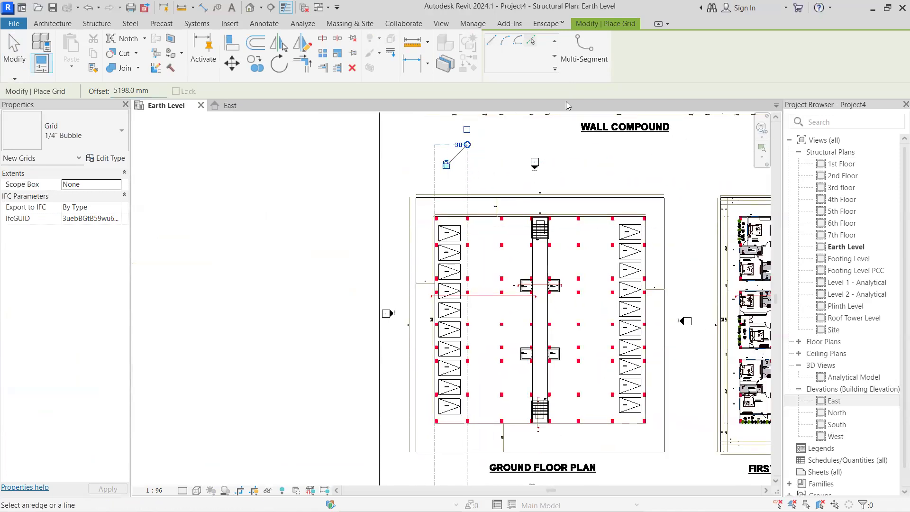
Examine the center line plan for the spacing between grids 02 and 03
middle_drag(585, 172, 366, 313)
middle_drag(613, 283, 255, 292)
scroll(529, 186, up, 3)
scroll(536, 192, up, 2)
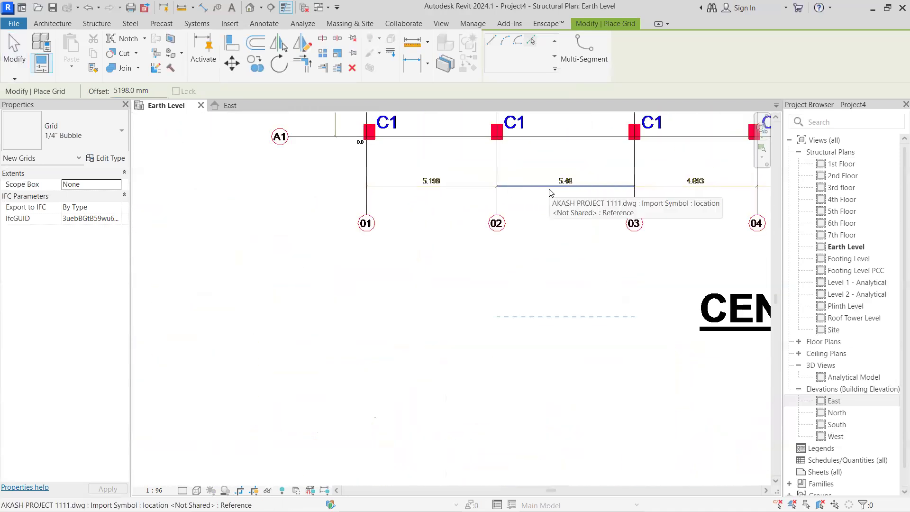
scroll(569, 188, up, 2)
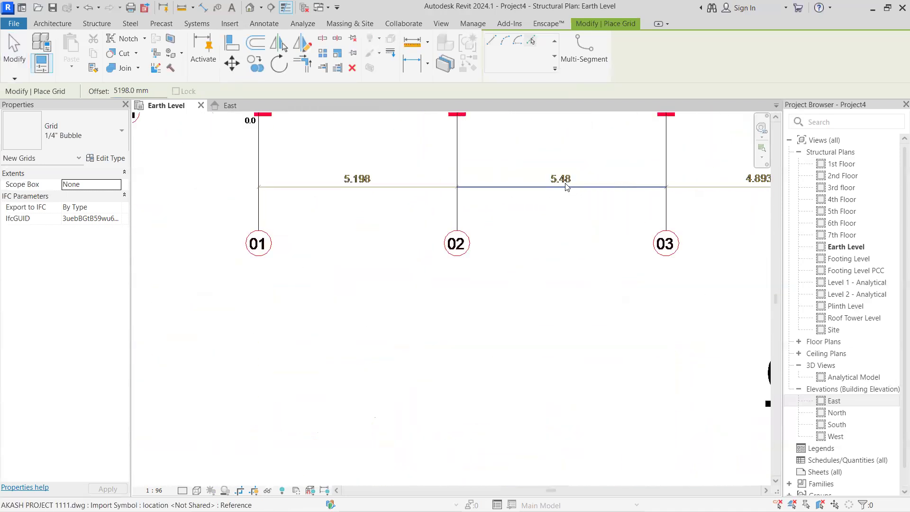
scroll(546, 186, down, 1)
middle_drag(541, 192, 452, 210)
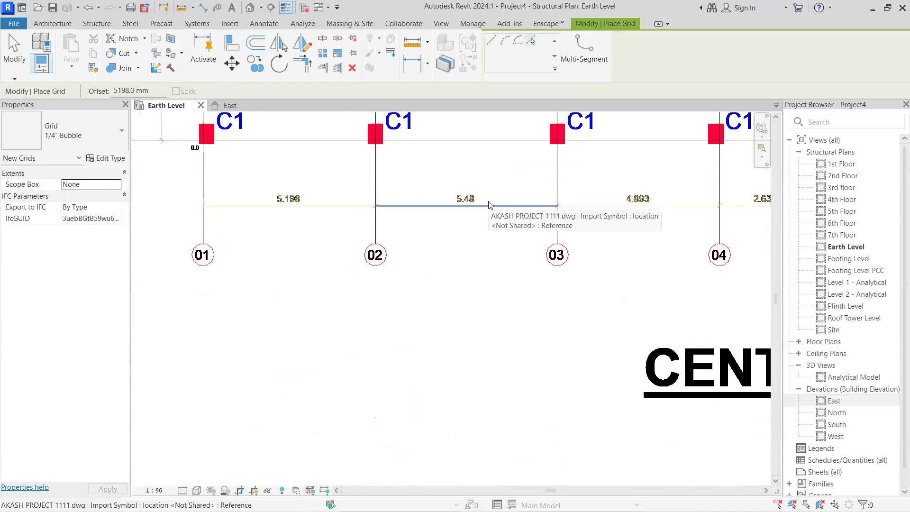
scroll(458, 237, down, 2)
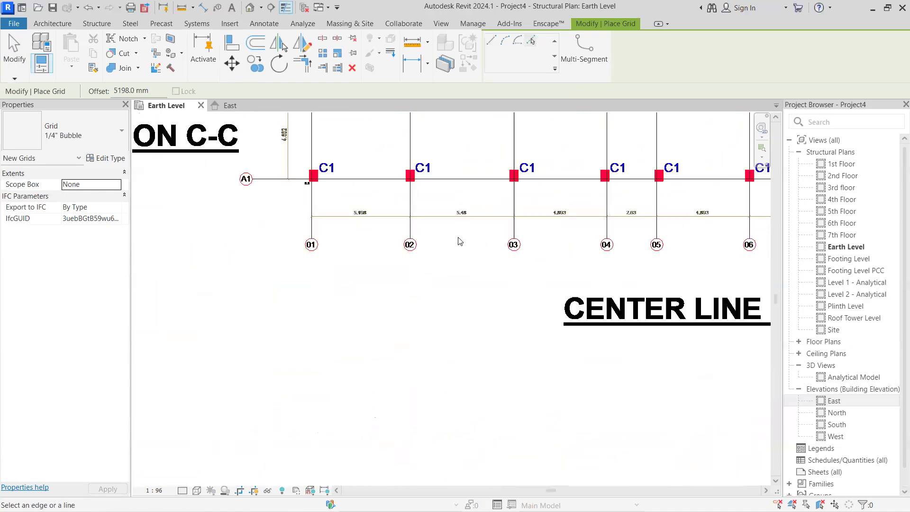
scroll(460, 247, down, 2)
middle_drag(417, 294, 652, 213)
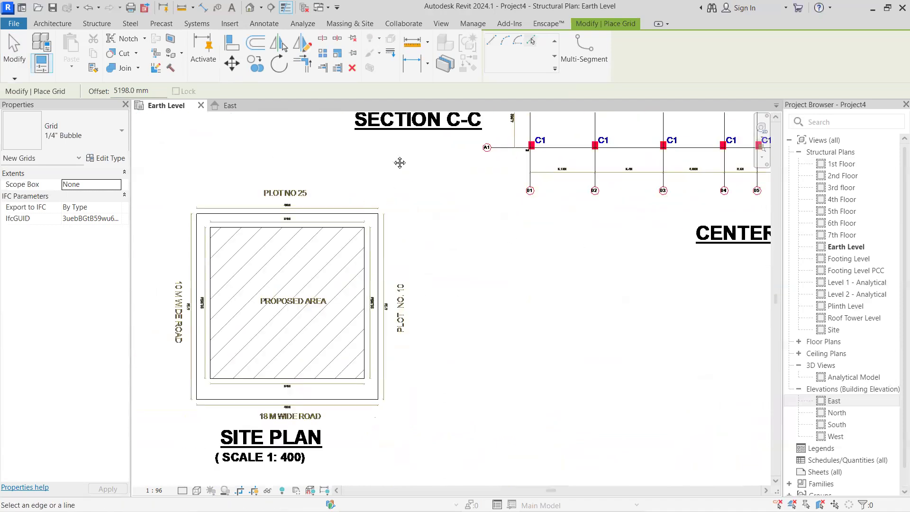
scroll(400, 162, up, 1)
middle_drag(400, 163, 243, 228)
drag(154, 91, 80, 93)
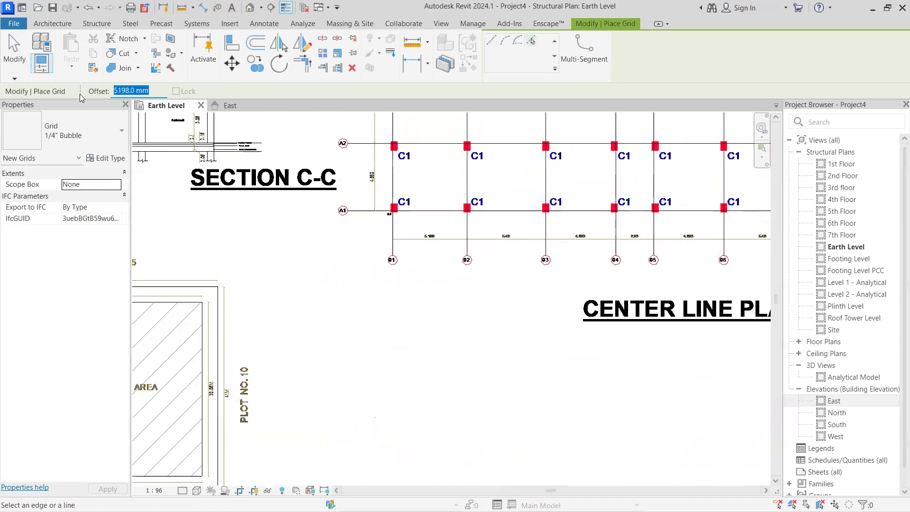
text(5)
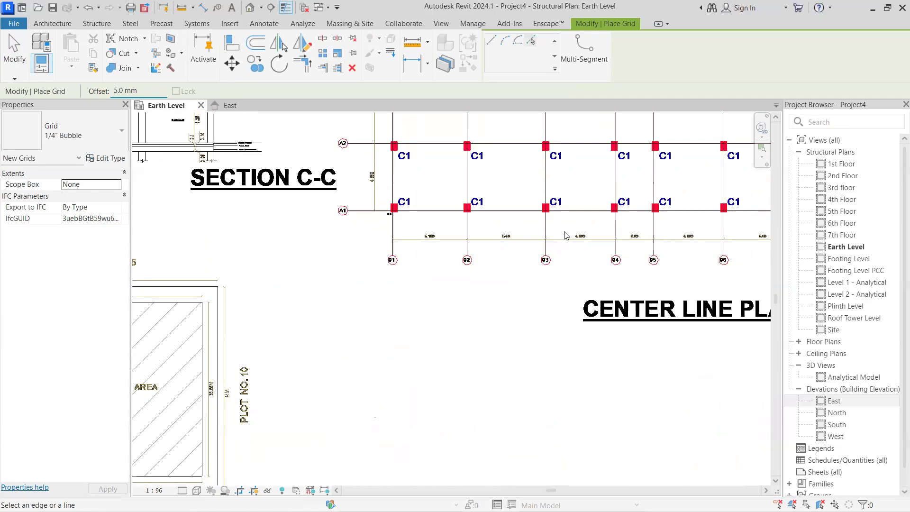
scroll(569, 235, up, 4)
scroll(591, 242, up, 2)
middle_drag(365, 253, 469, 276)
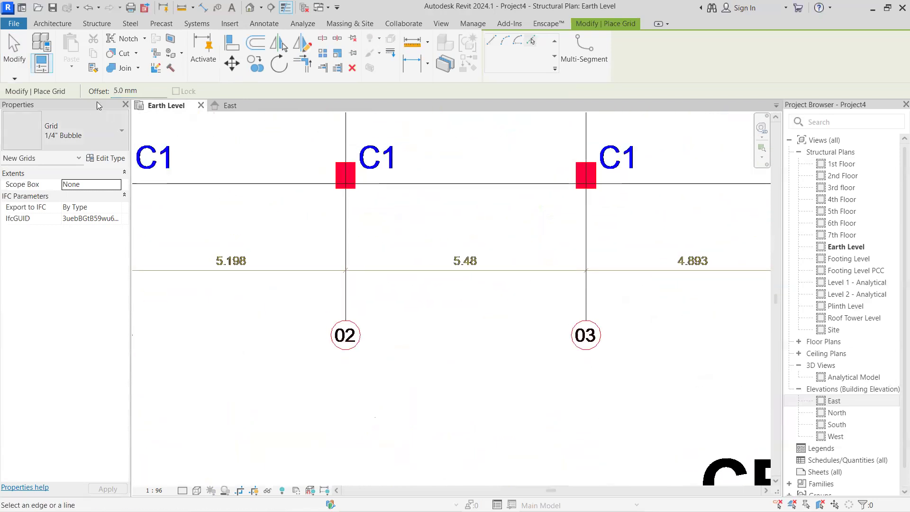
Set the grid offset to 5480 mm and place a third vertical grid line to the right of the second one, over the ground floor plan
drag(143, 91, 90, 92)
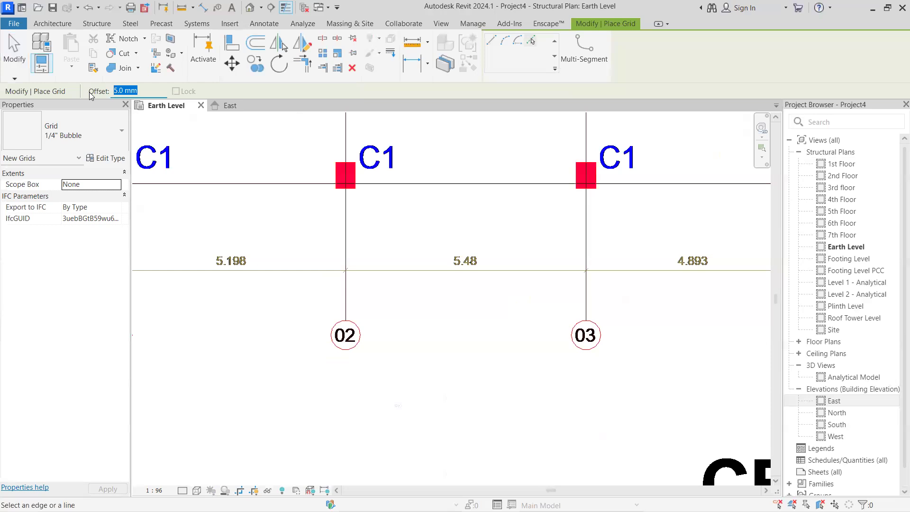
text(54)
key(Return)
scroll(295, 263, down, 6)
middle_drag(376, 279, 591, 223)
scroll(428, 304, down, 2)
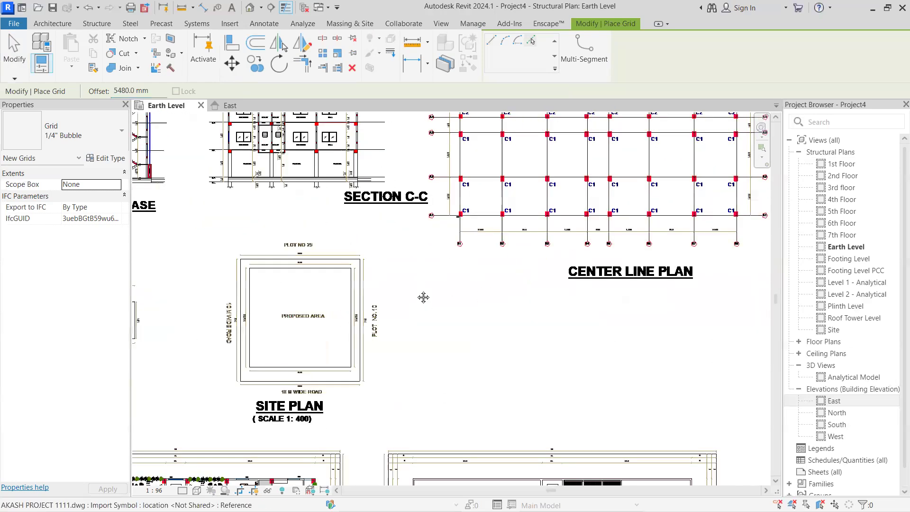
middle_drag(423, 297, 720, 224)
scroll(338, 315, down, 1)
middle_drag(153, 319, 393, 225)
scroll(319, 335, up, 3)
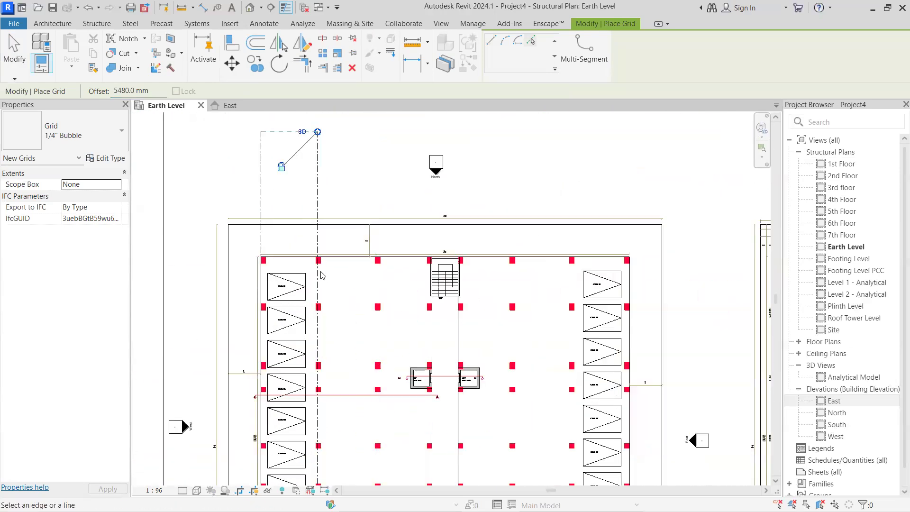
click(321, 275)
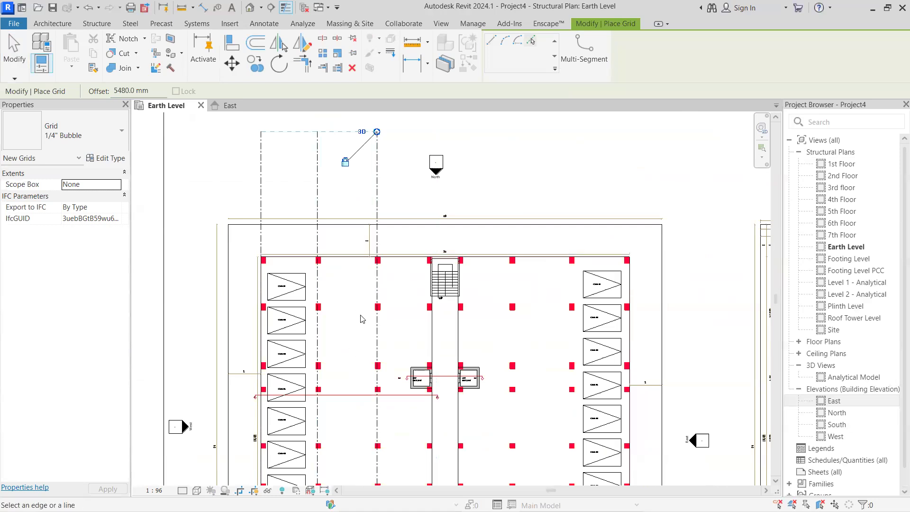
scroll(361, 296, down, 3)
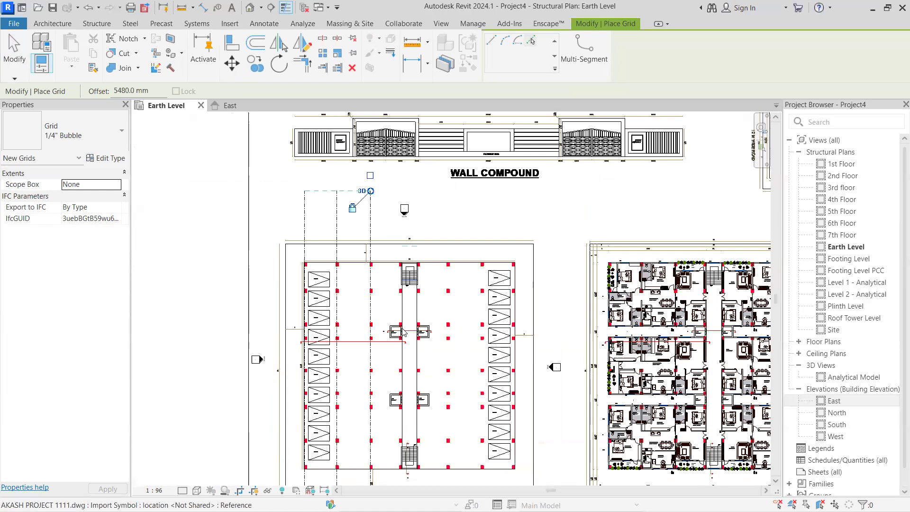
middle_drag(452, 410, 444, 379)
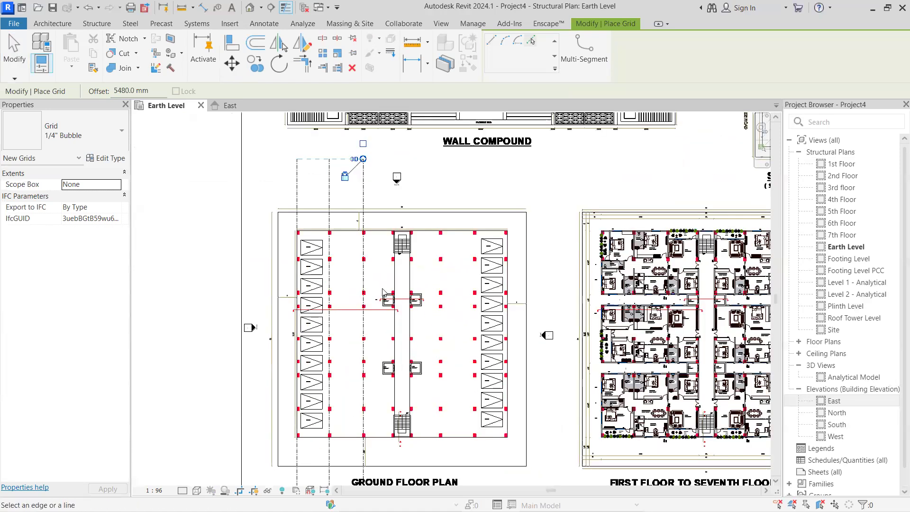